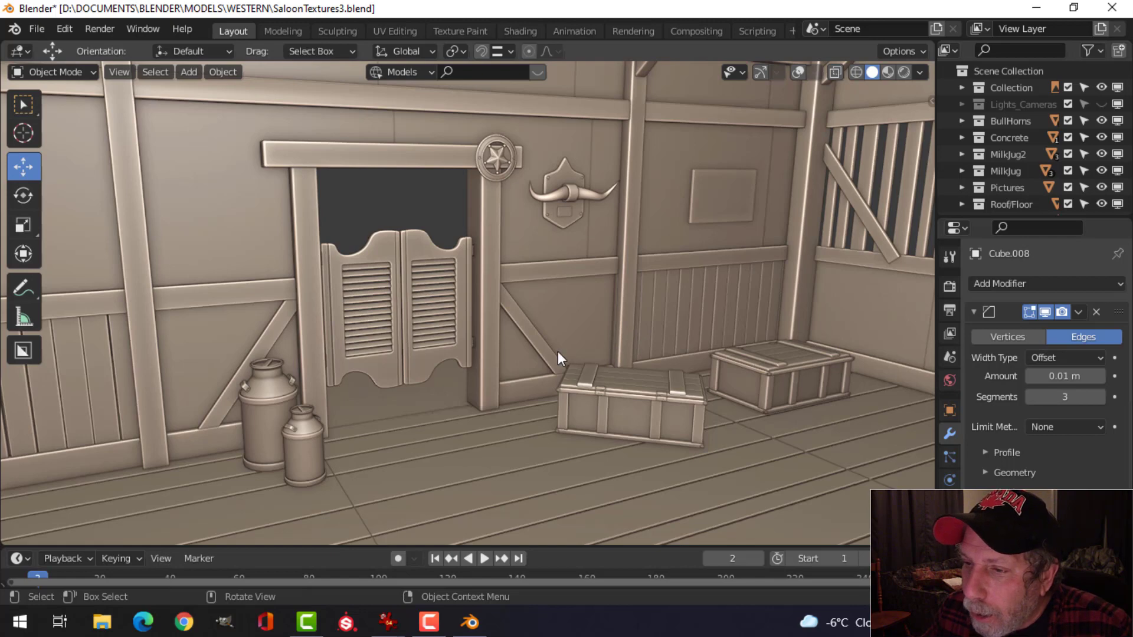
# Examine the saloon scene in Material Preview shading, checking the textured walls, swinging doors, milk jugs and crates, and return to Solid shading
pyautogui.keyDown('shift'); pyautogui.moveTo(643, 305); pyautogui.dragTo(518, 295, button='middle'); pyautogui.keyUp('shift')
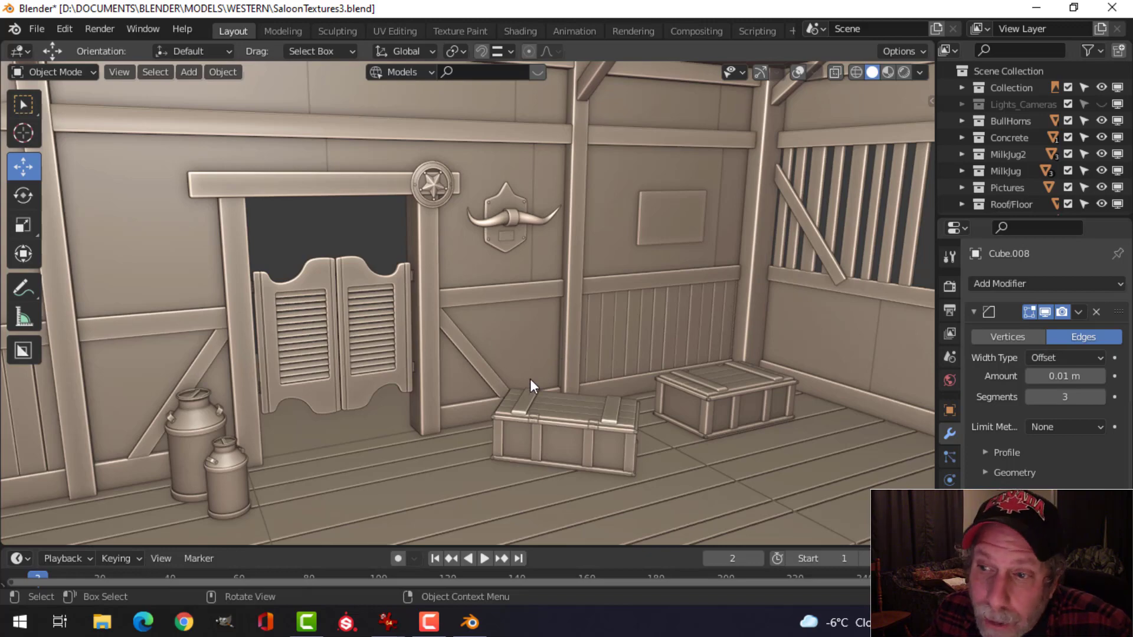
pyautogui.moveTo(618, 346); pyautogui.dragTo(797, 201, button='middle')
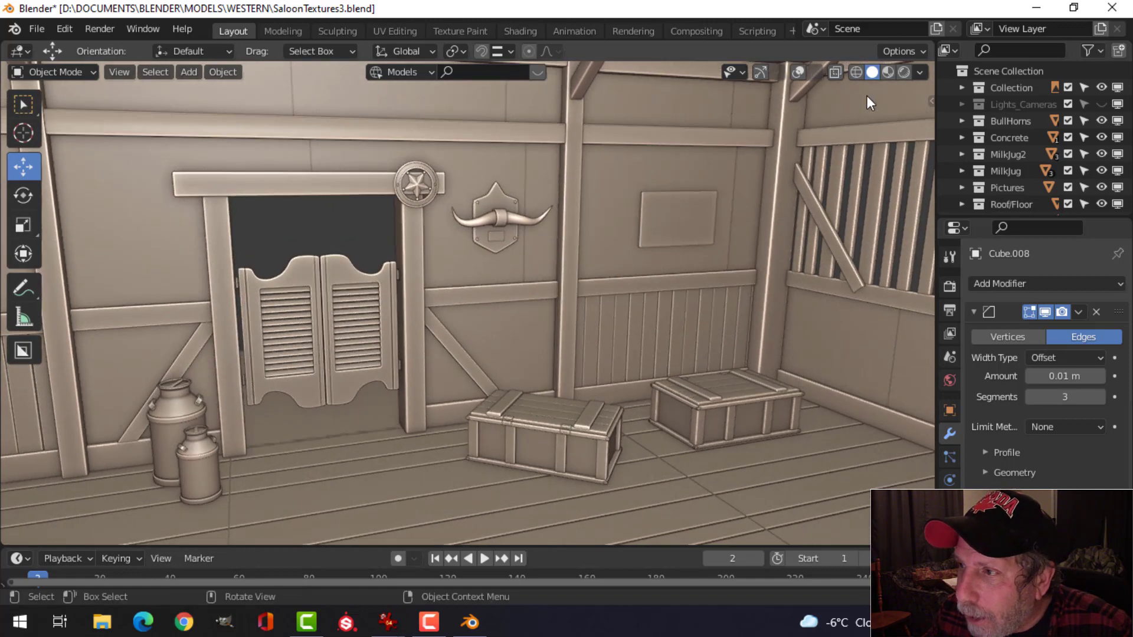
pyautogui.click(888, 72)
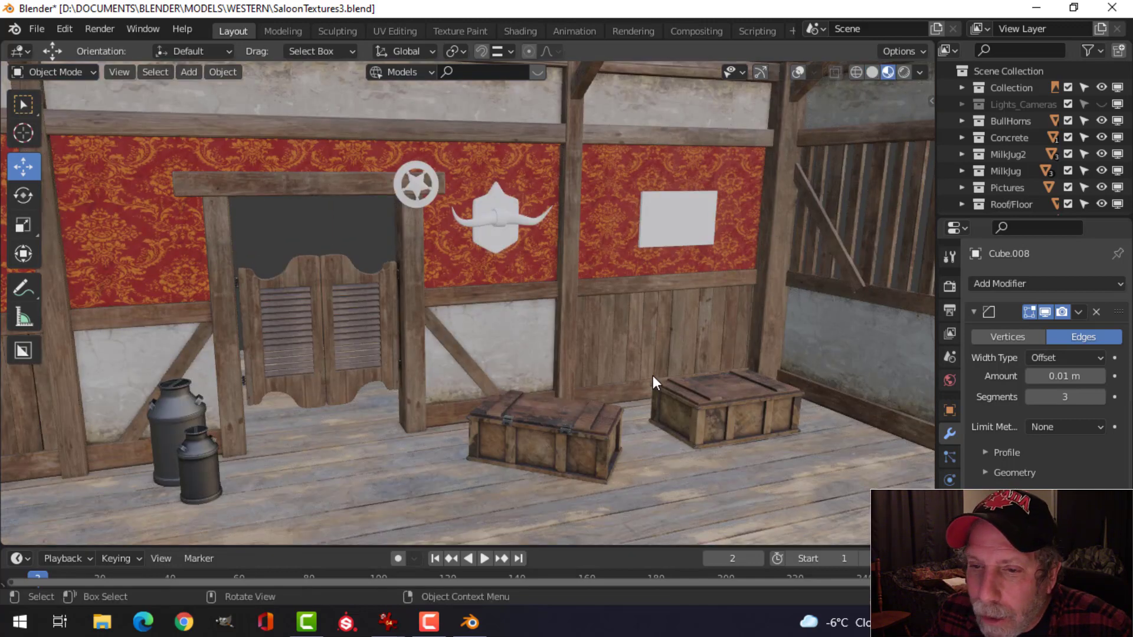
pyautogui.moveTo(615, 388)
pyautogui.mouseDown(button='middle')
pyautogui.moveTo(596, 391)
pyautogui.moveTo(611, 388)
pyautogui.mouseUp(button='middle')
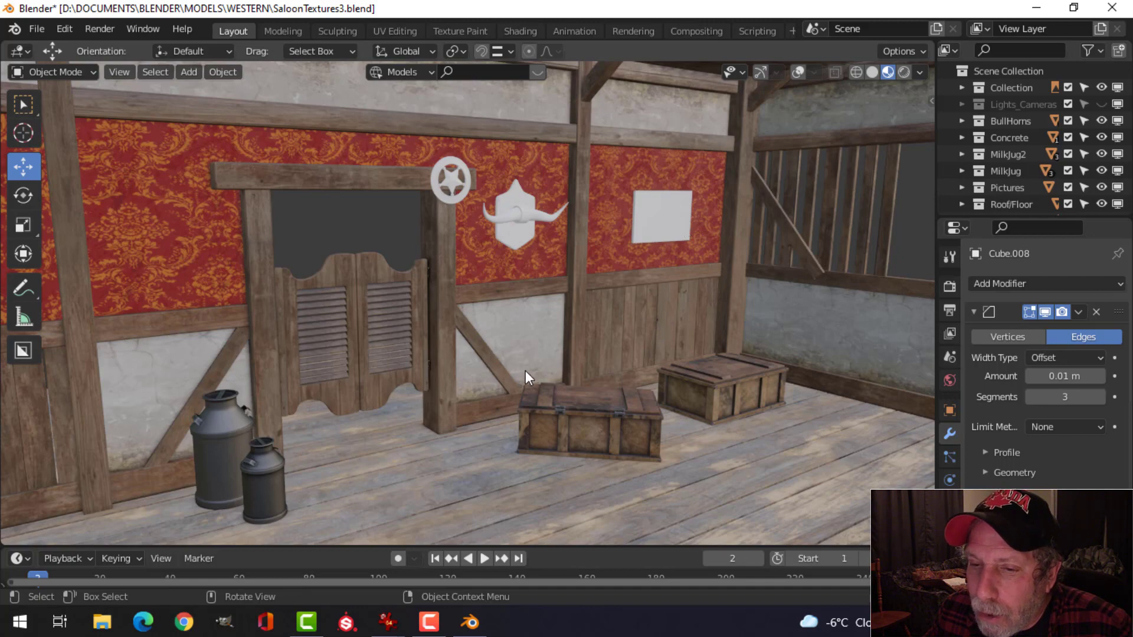
pyautogui.moveTo(556, 364); pyautogui.dragTo(531, 388, button='middle')
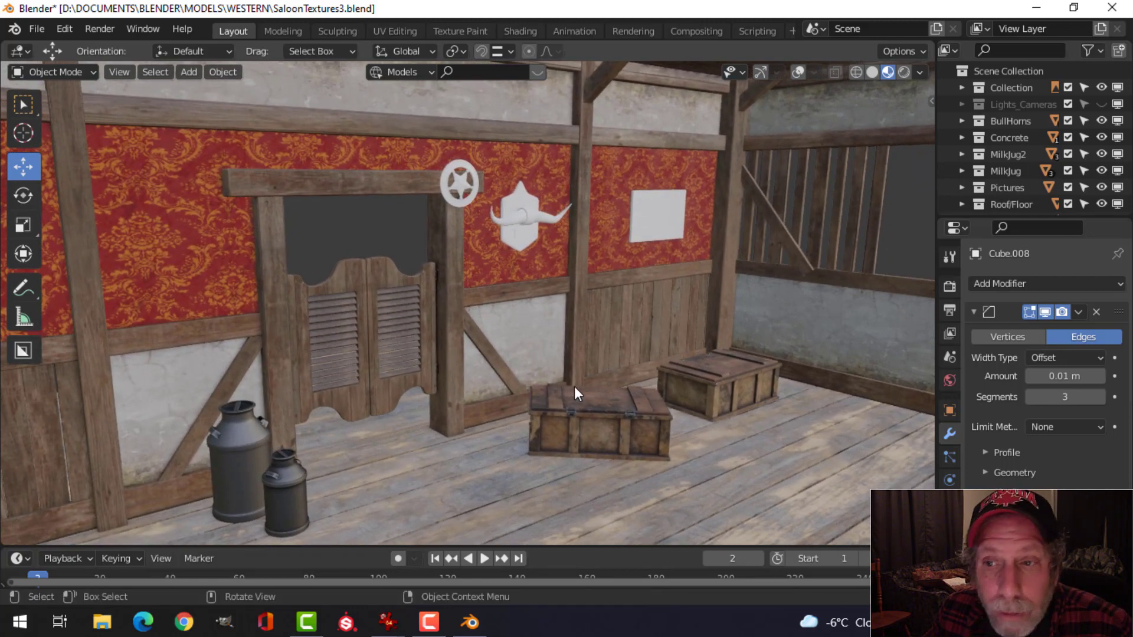
pyautogui.scroll(2, 575, 384)
pyautogui.scroll(-4, 568, 378)
pyautogui.scroll(2, 569, 377)
pyautogui.moveTo(578, 328)
pyautogui.keyDown('shift'); pyautogui.mouseDown(button='middle')
pyautogui.moveTo(579, 354)
pyautogui.moveTo(586, 331)
pyautogui.mouseUp(button='middle'); pyautogui.keyUp('shift')
pyautogui.scroll(1, 584, 361)
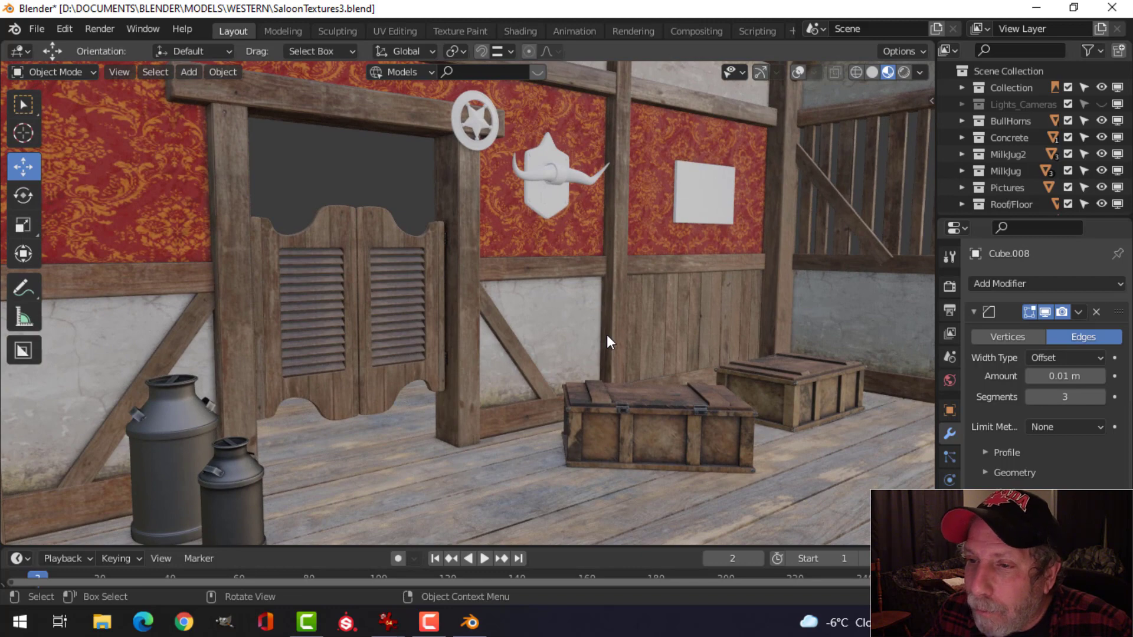
pyautogui.scroll(-3, 461, 339)
pyautogui.moveTo(461, 339); pyautogui.dragTo(536, 321, button='middle')
pyautogui.scroll(-2, 422, 303)
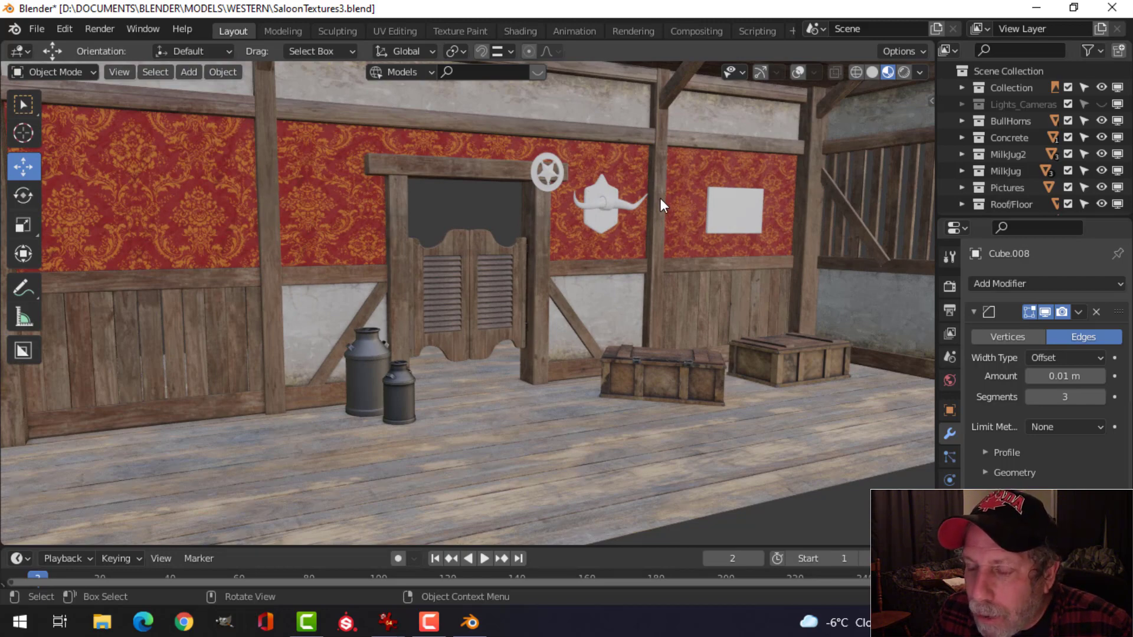
pyautogui.scroll(4, 688, 303)
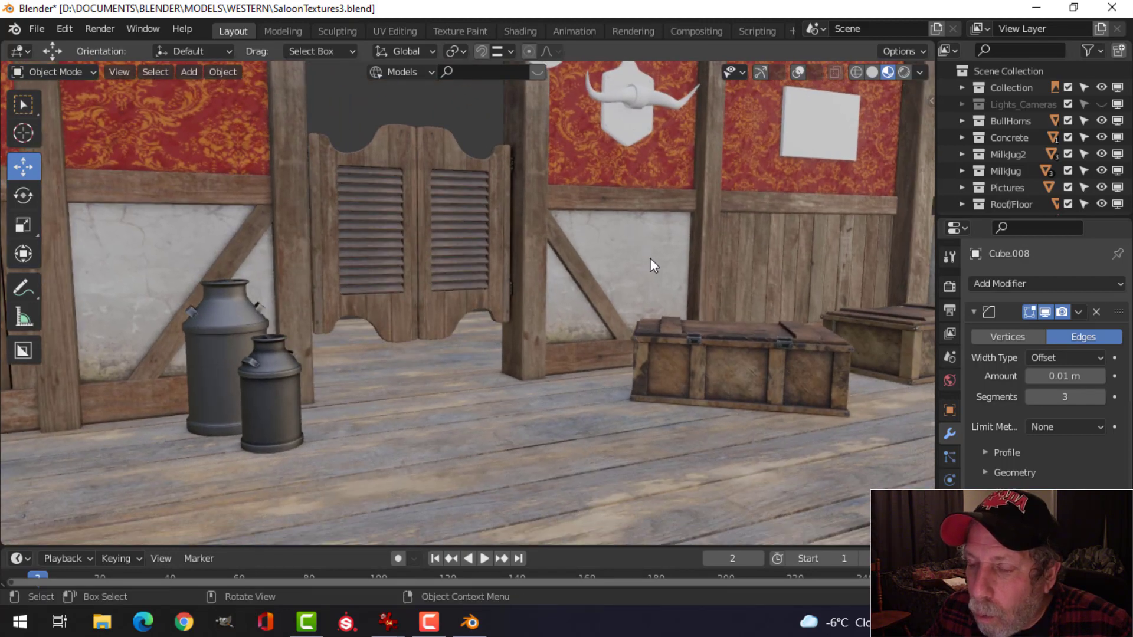
pyautogui.scroll(-3, 504, 379)
pyautogui.scroll(2, 602, 278)
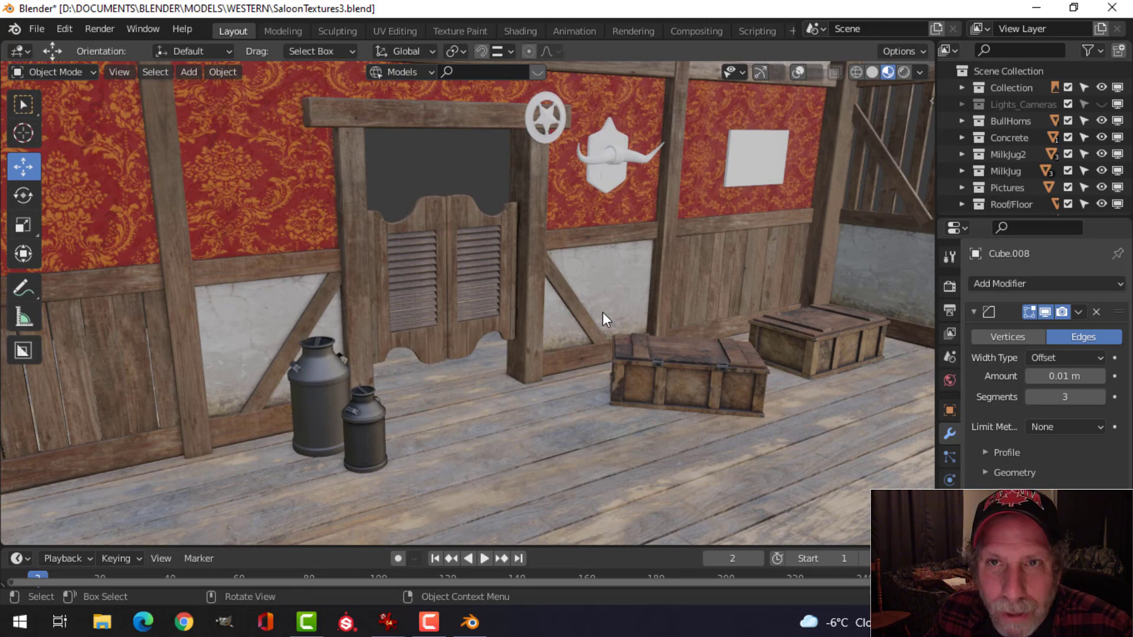
pyautogui.click(872, 71)
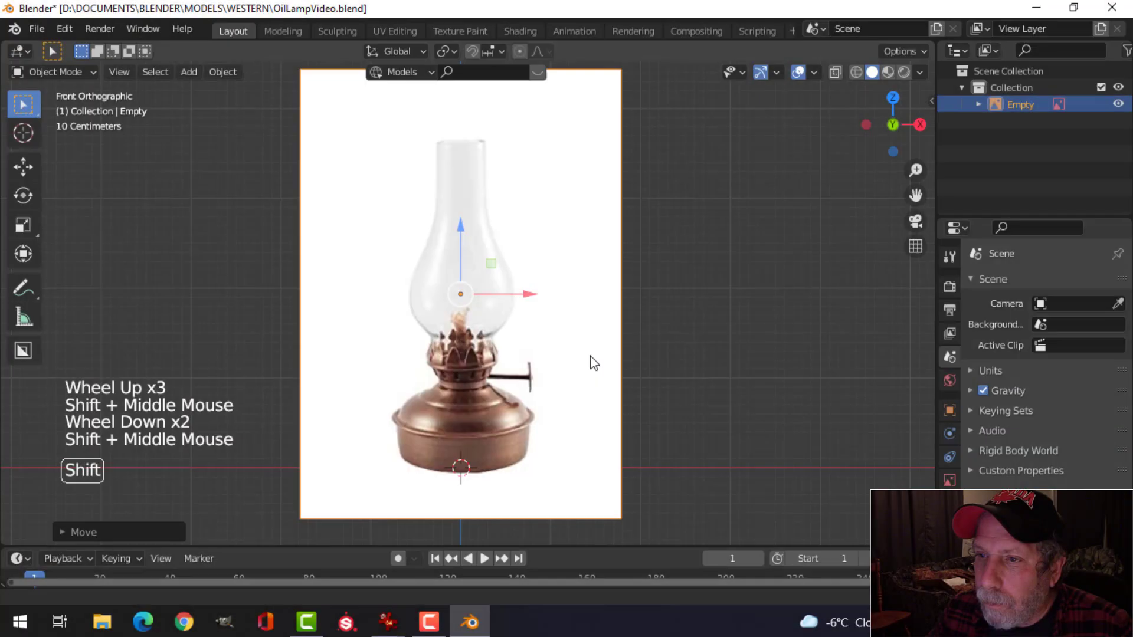
# Add a plane at the base of the oil lamp reference image and merge its vertices into one centred vertex
pyautogui.keyDown('shift'); pyautogui.scroll(1, 590, 356); pyautogui.keyUp('shift')
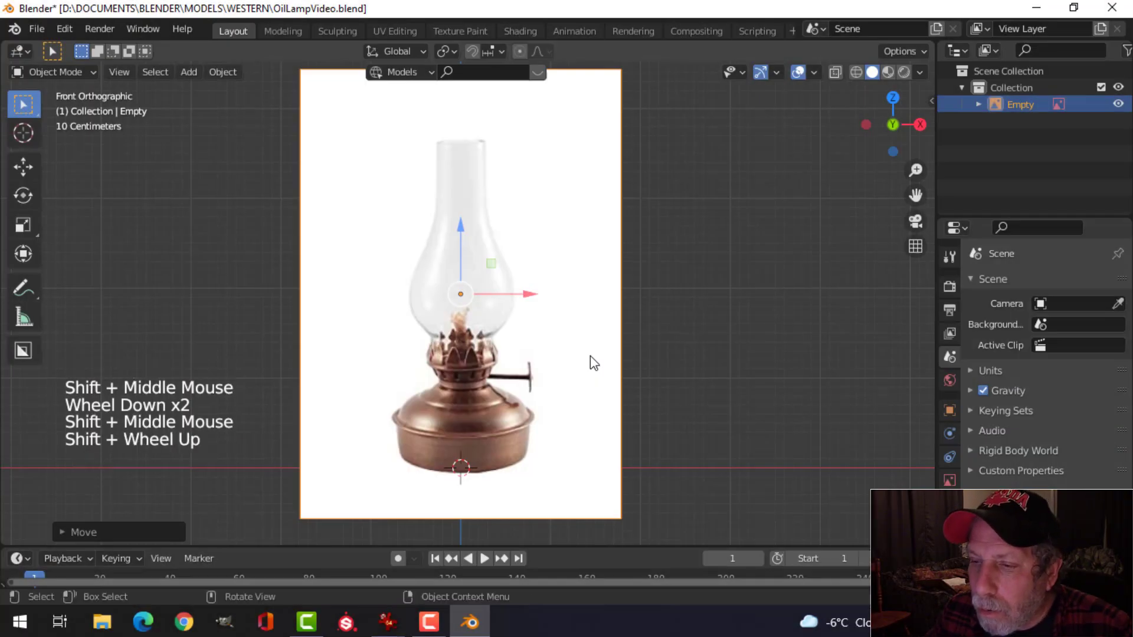
pyautogui.scroll(1, 590, 356)
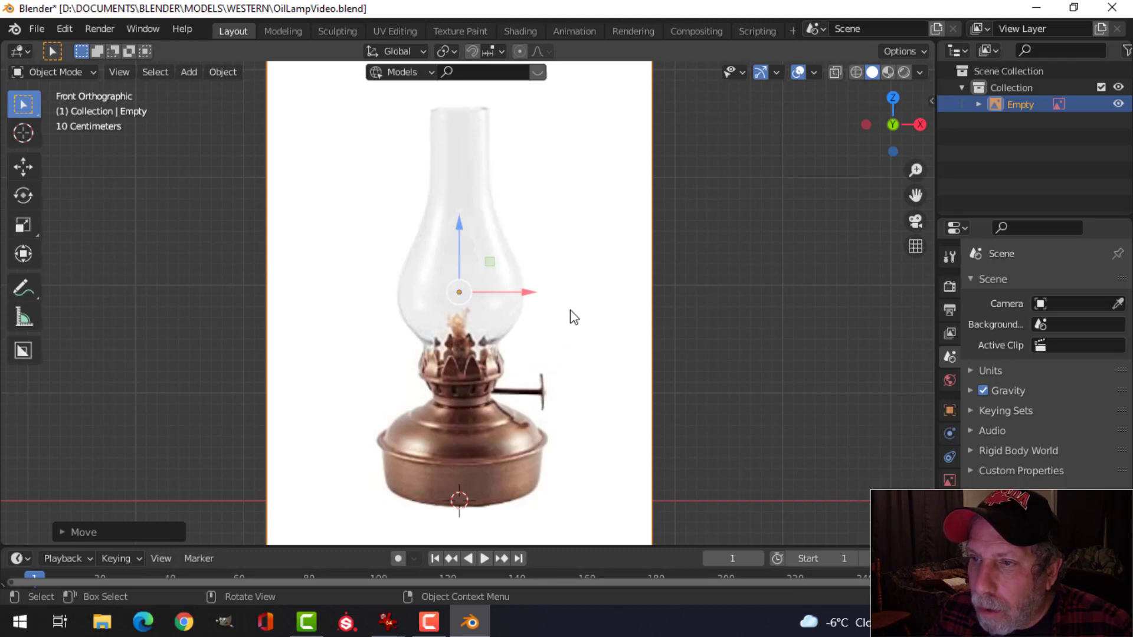
pyautogui.keyDown('shift'); pyautogui.moveTo(565, 289); pyautogui.dragTo(577, 310, button='middle'); pyautogui.keyUp('shift')
pyautogui.scroll(-1, 577, 299)
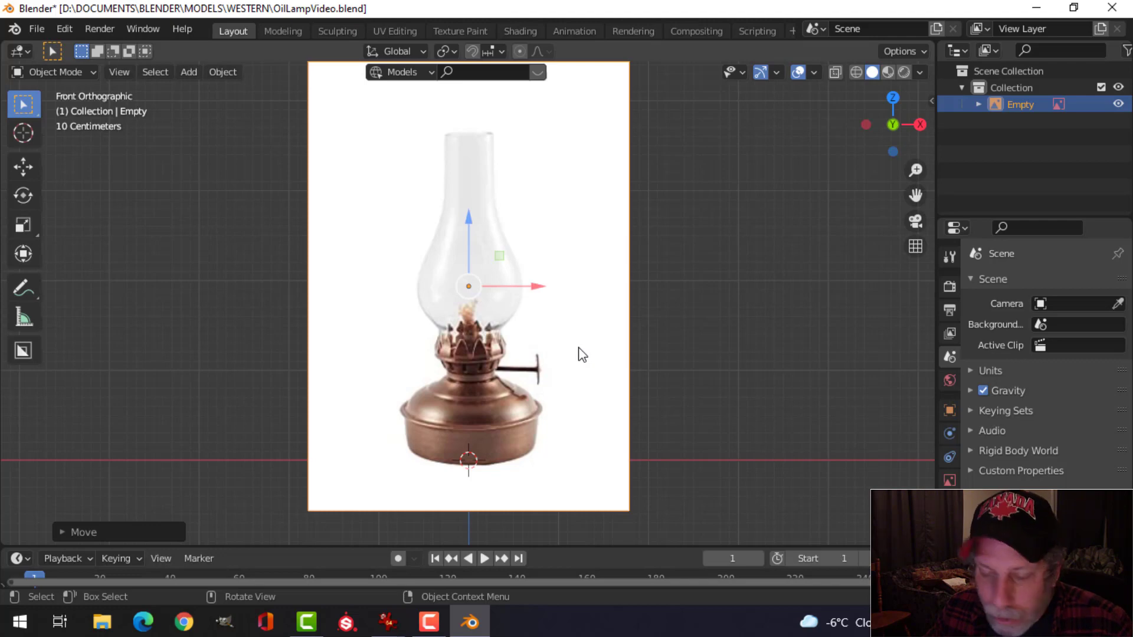
pyautogui.hotkey('shift', 'a')
pyautogui.moveTo(579, 348)
pyautogui.moveTo(544, 160)
pyautogui.click(631, 165)
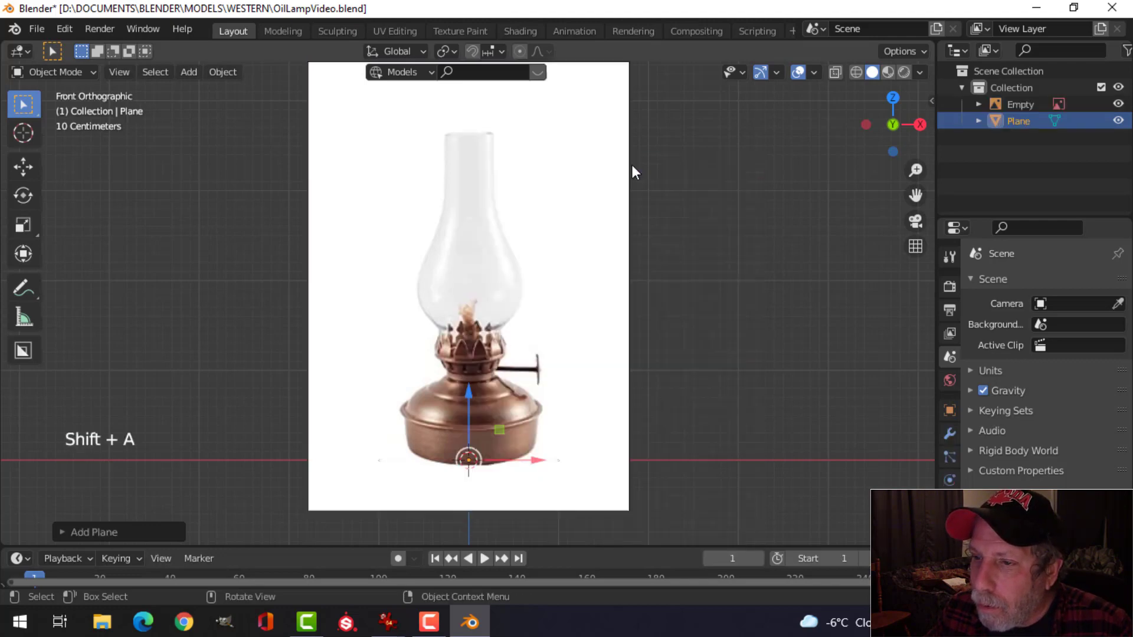
pyautogui.press('Tab')
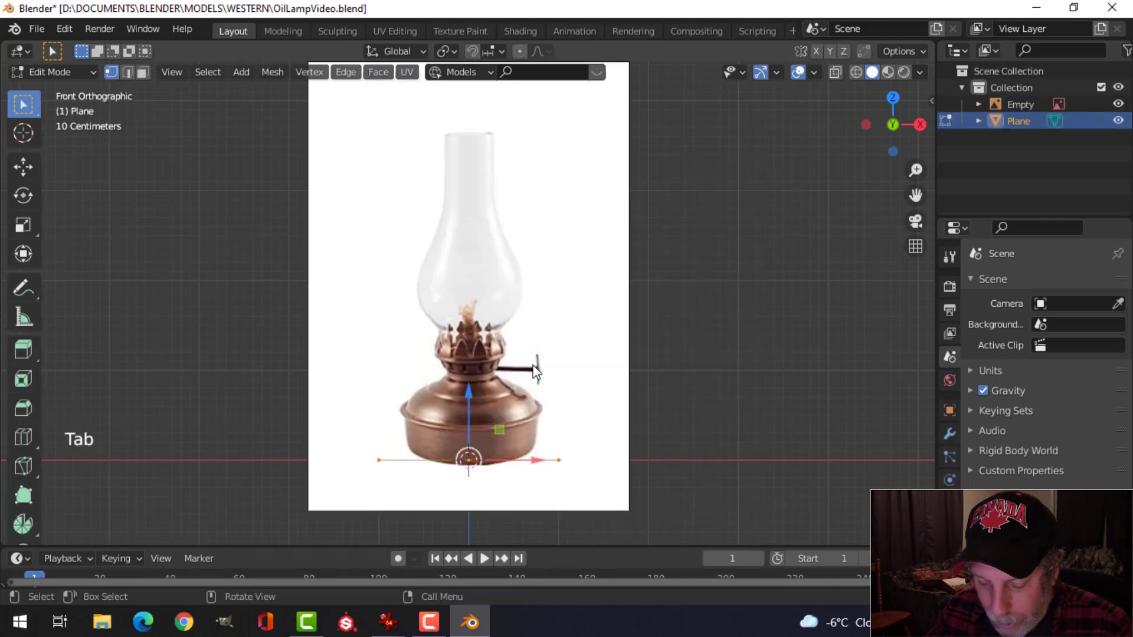
pyautogui.press('m')
pyautogui.click(533, 365)
# Move the single vertex horizontally along X to the left outer edge of the lamp's base
pyautogui.scroll(2, 533, 364)
pyautogui.keyDown('shift'); pyautogui.moveTo(543, 377); pyautogui.dragTo(539, 257, button='middle'); pyautogui.keyUp('shift')
pyautogui.scroll(2, 530, 481)
pyautogui.keyDown('shift'); pyautogui.moveTo(529, 482); pyautogui.dragTo(541, 412, button='middle'); pyautogui.keyUp('shift')
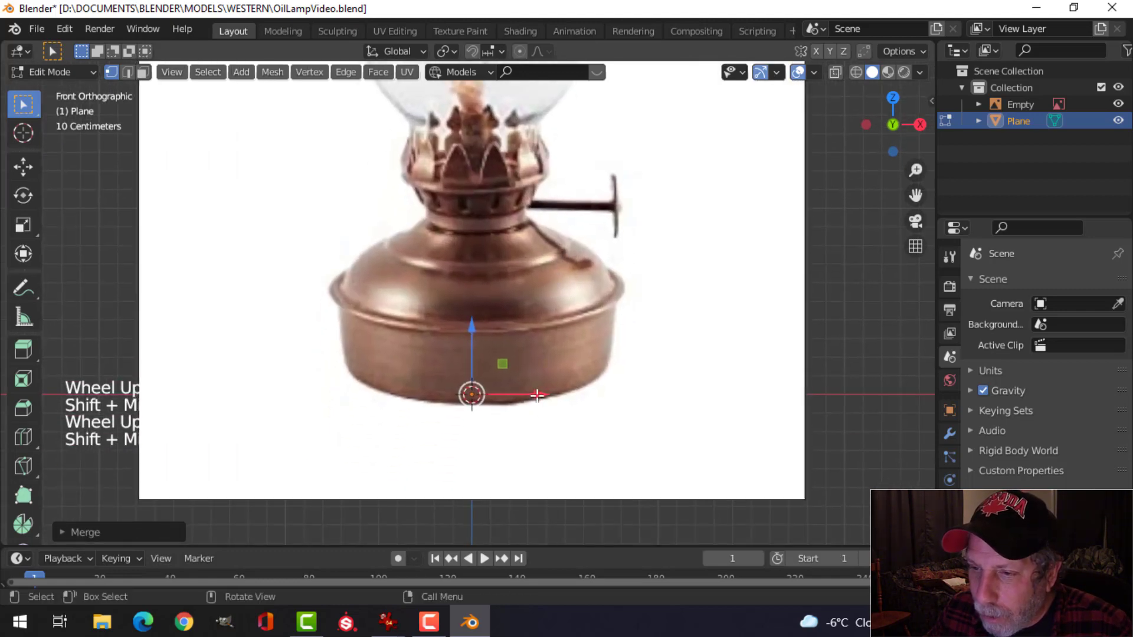
pyautogui.moveTo(537, 395); pyautogui.dragTo(411, 382)
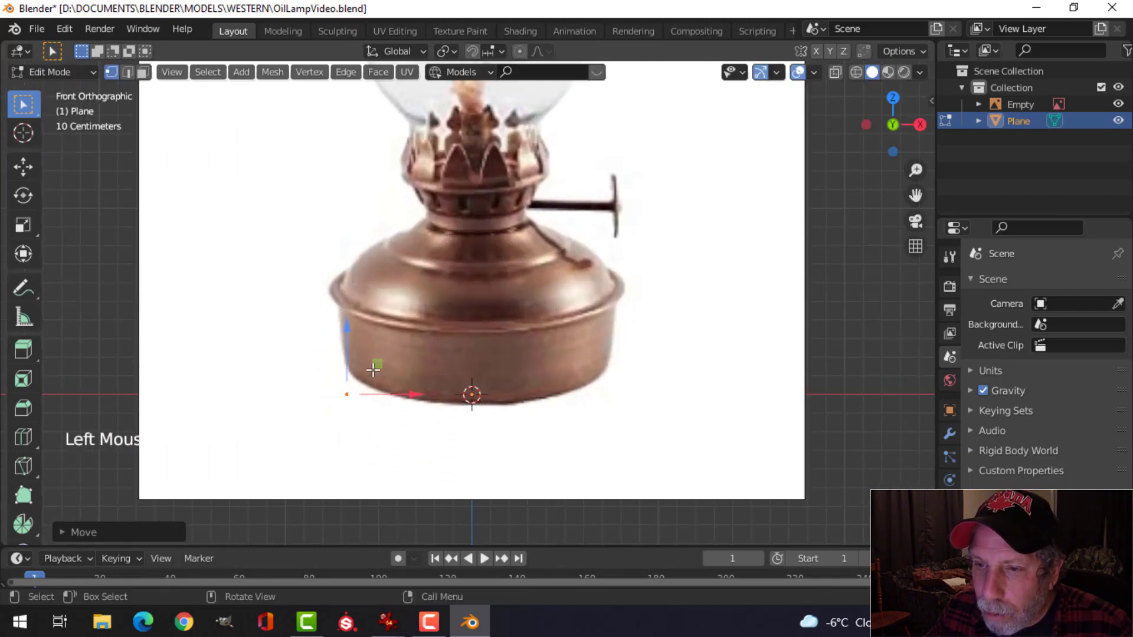
pyautogui.moveTo(408, 393); pyautogui.dragTo(400, 391)
# Extrude the vertex straight up along the left side of the base to just below the rim
pyautogui.keyDown('shift'); pyautogui.moveTo(384, 341); pyautogui.dragTo(425, 355, button='middle'); pyautogui.keyUp('shift')
pyautogui.press('e')
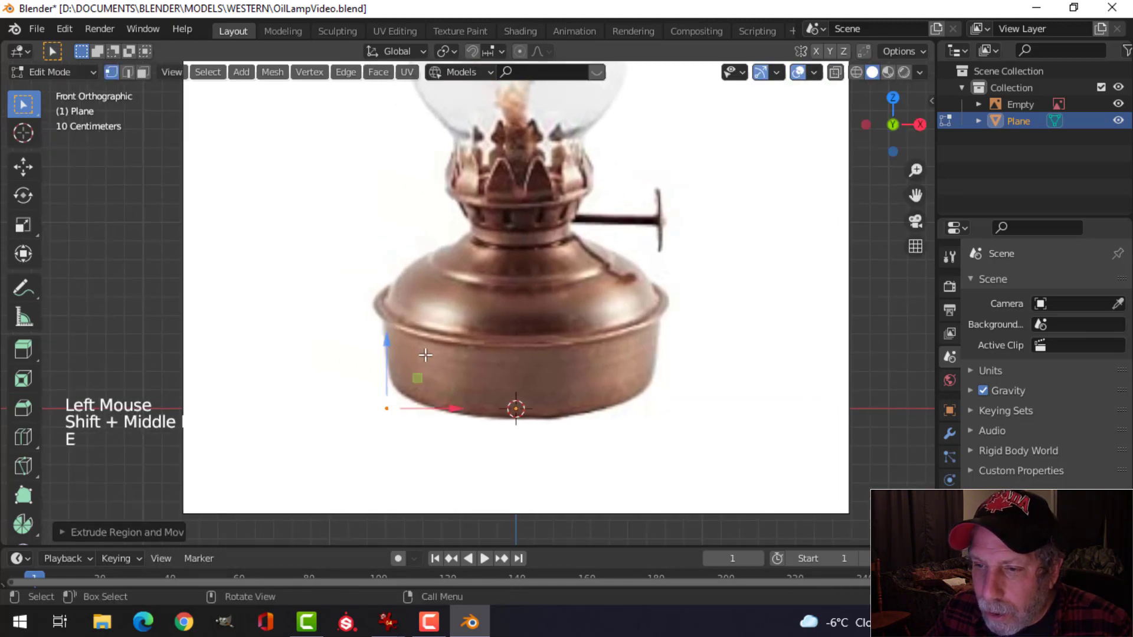
pyautogui.moveTo(387, 344); pyautogui.dragTo(398, 256)
pyautogui.scroll(3, 430, 303)
pyautogui.keyDown('shift'); pyautogui.moveTo(409, 326); pyautogui.dragTo(461, 313, button='middle'); pyautogui.keyUp('shift')
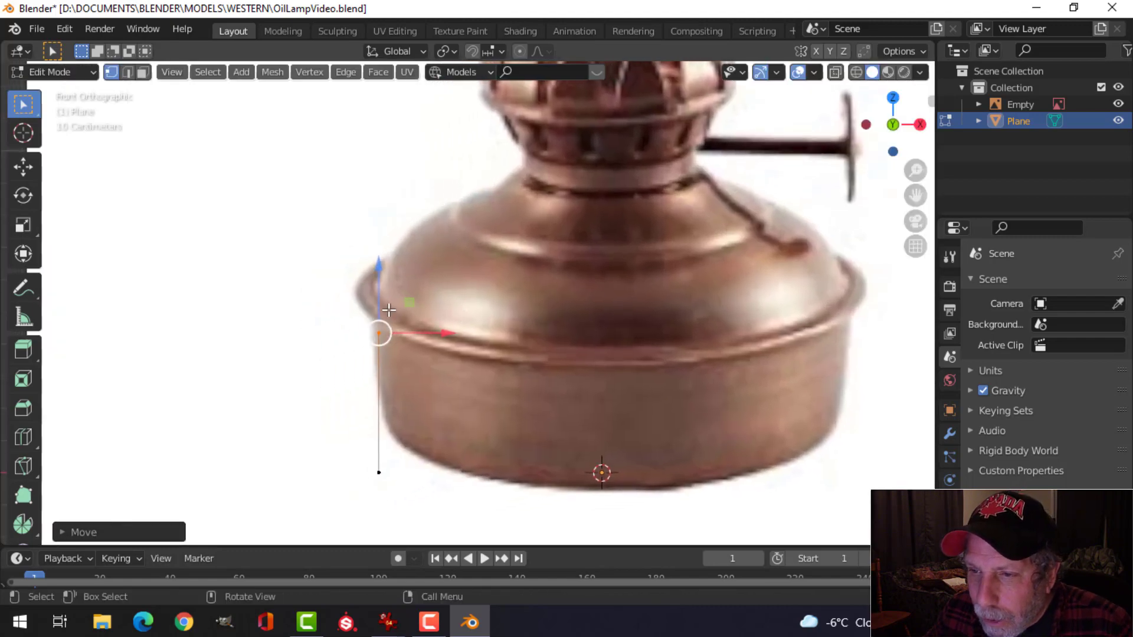
pyautogui.click(379, 269)
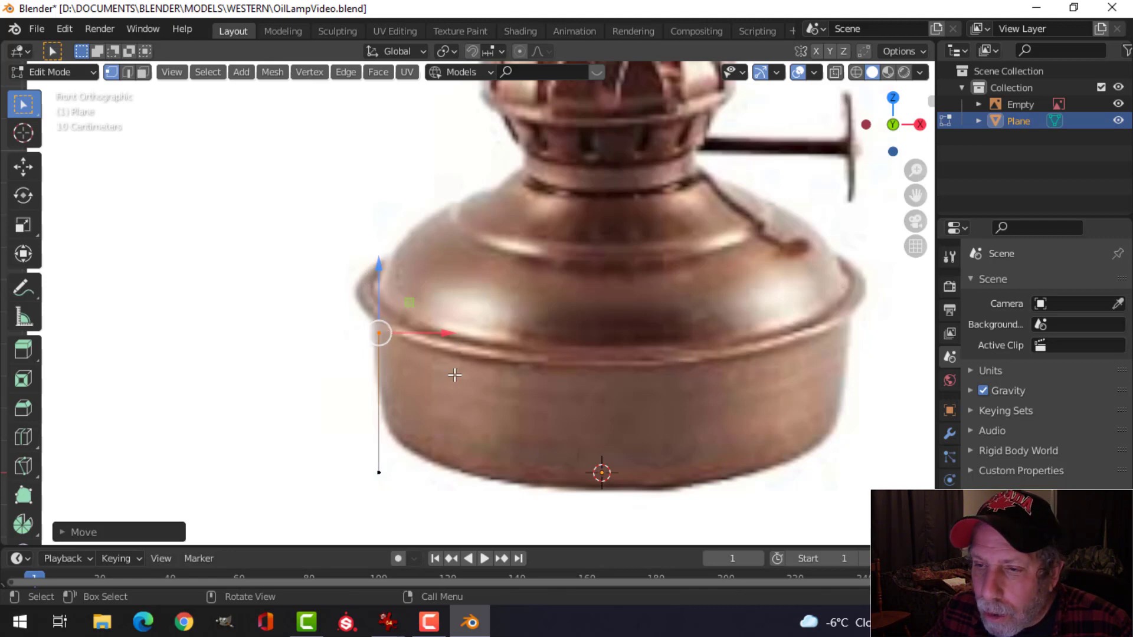
# Extrude another short vertical segment from the upper end of the side line into the rim area
pyautogui.keyDown('shift'); pyautogui.moveTo(449, 344); pyautogui.dragTo(475, 354, button='middle'); pyautogui.keyUp('shift')
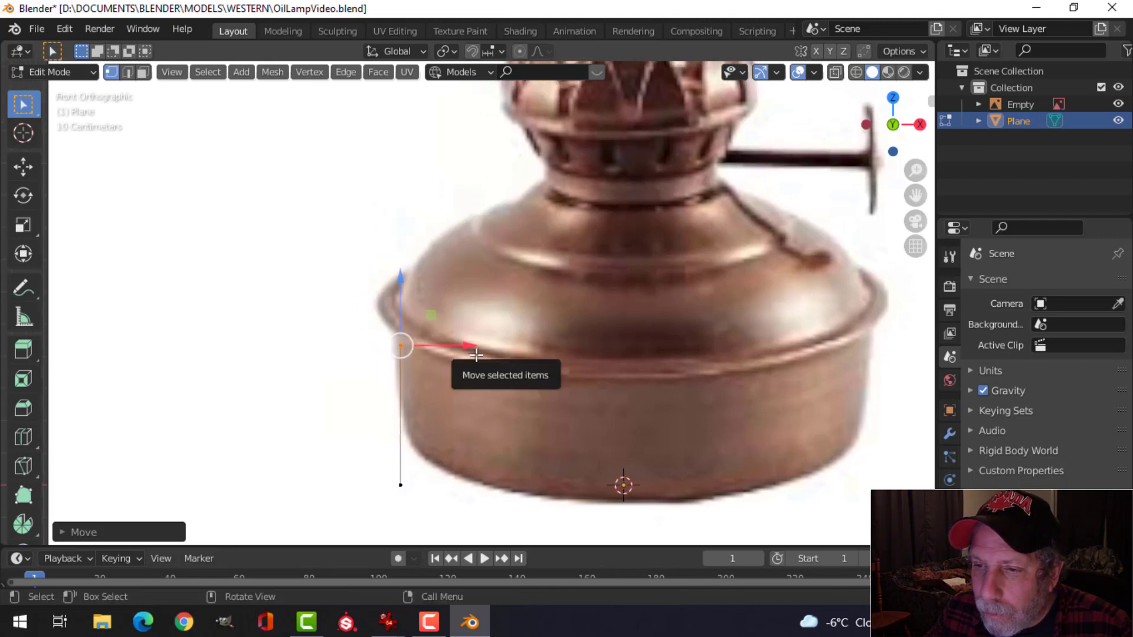
pyautogui.press('e')
pyautogui.click(476, 354)
pyautogui.moveTo(401, 281); pyautogui.dragTo(400, 261)
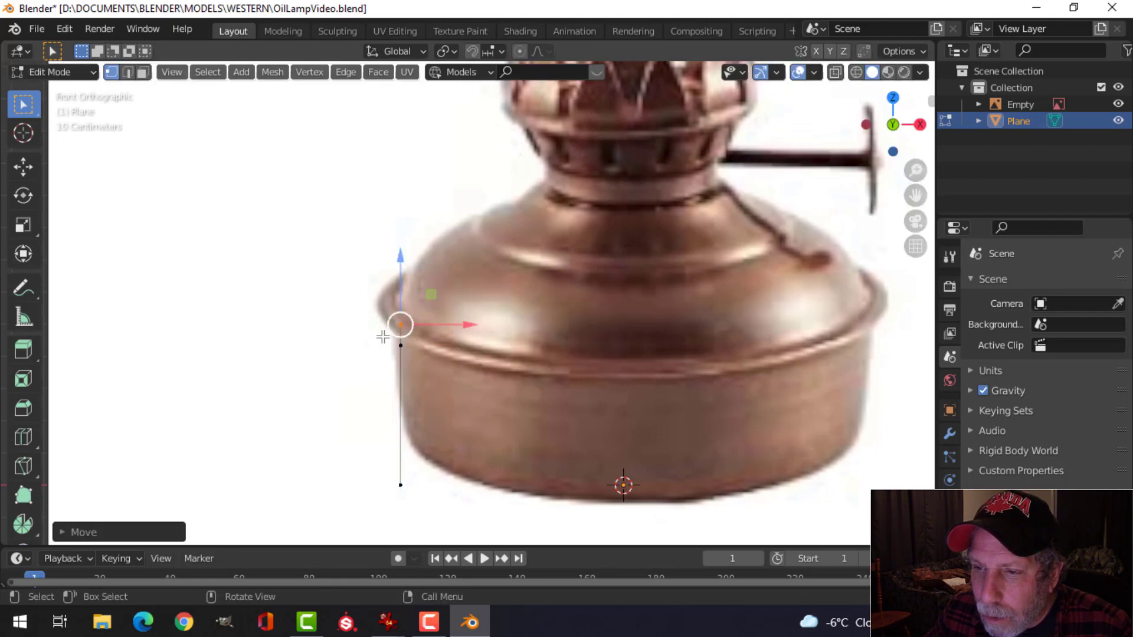
# Extrude two more vertices past the rim onto the lower shoulder, and align the first with the vertical side line
pyautogui.keyDown('shift'); pyautogui.moveTo(469, 328); pyautogui.dragTo(476, 344, button='middle'); pyautogui.keyUp('shift')
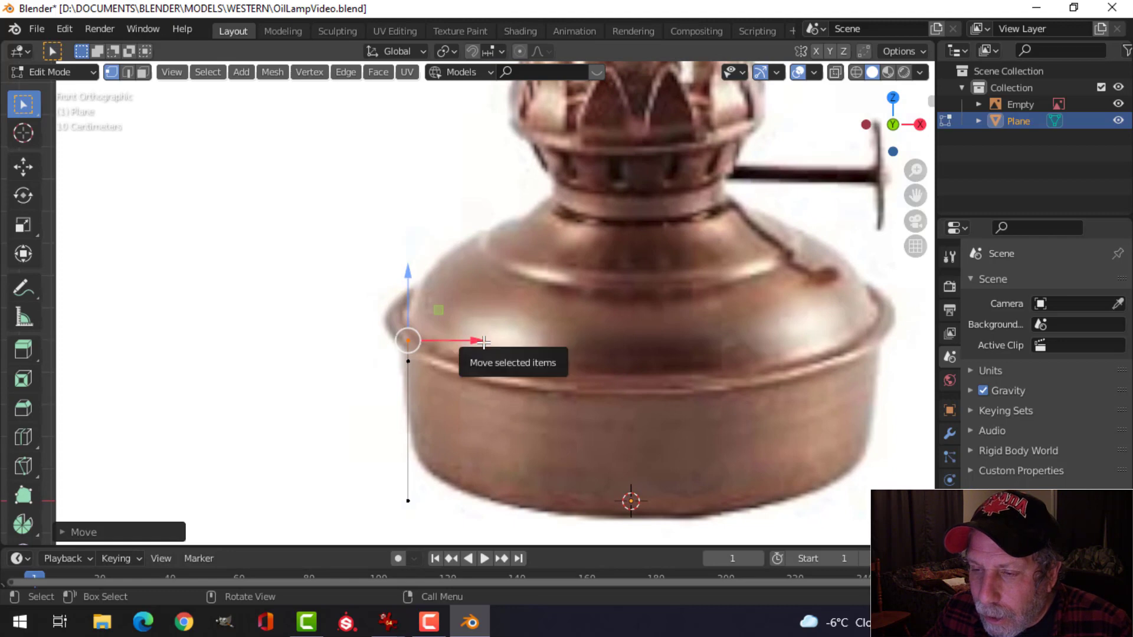
pyautogui.press('e')
pyautogui.click(484, 343)
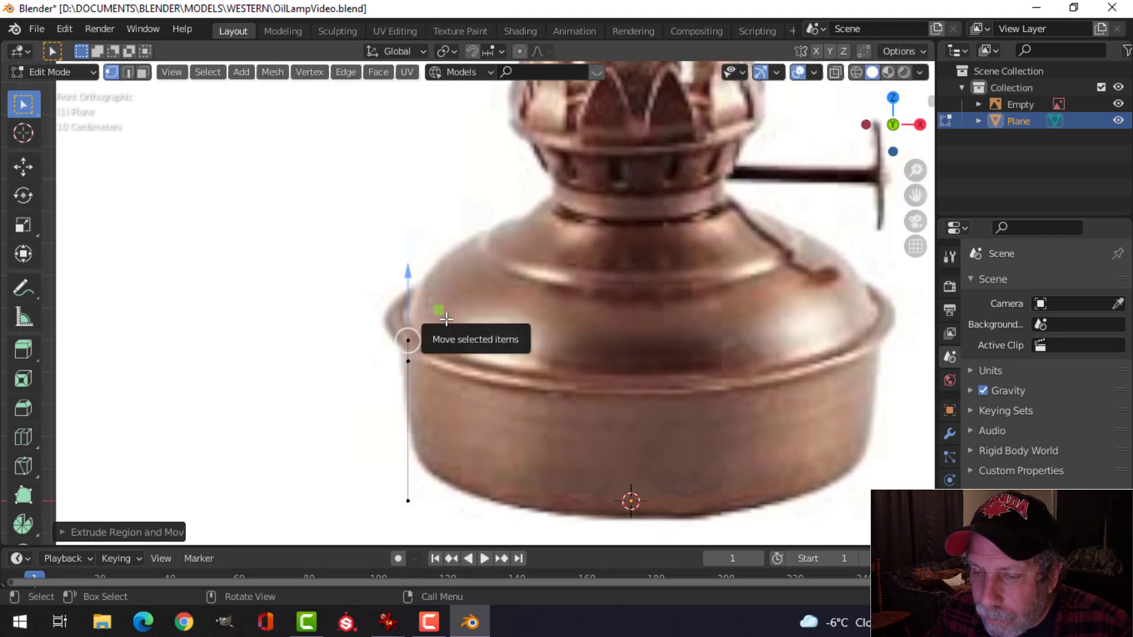
pyautogui.press('g')
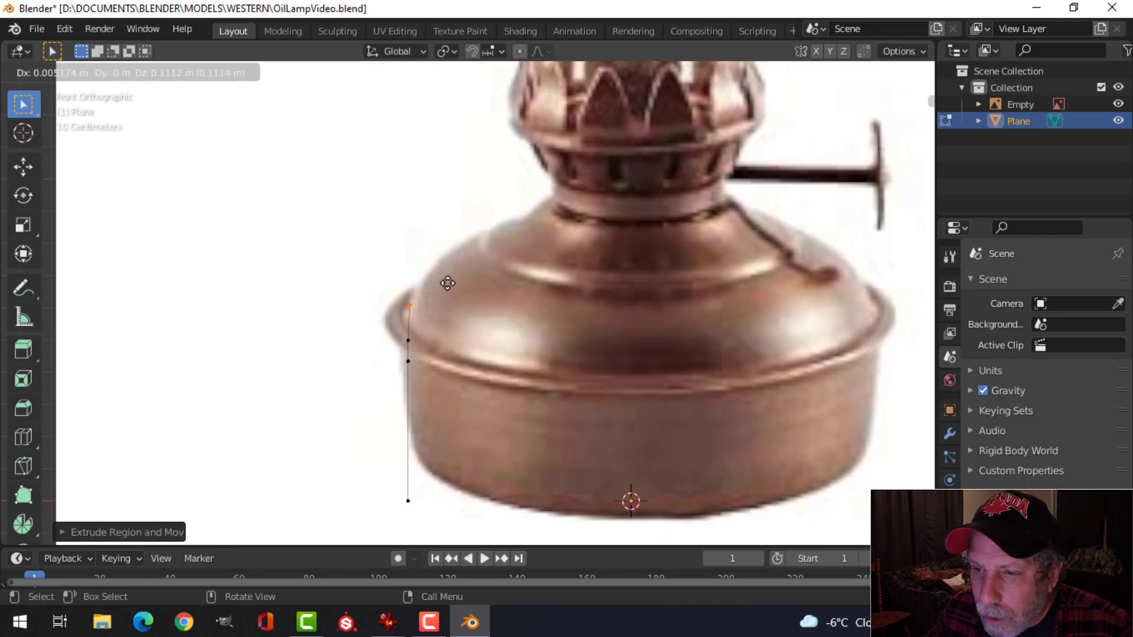
pyautogui.click(444, 290)
pyautogui.press('e')
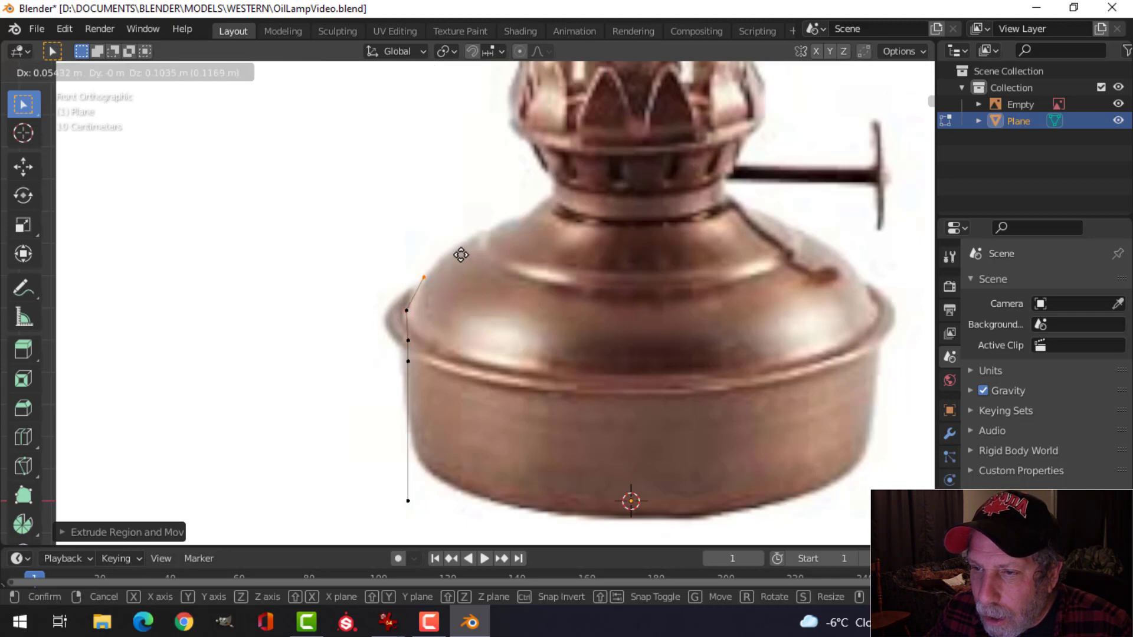
pyautogui.click(461, 254)
pyautogui.click(400, 309)
pyautogui.press('g')
pyautogui.click(402, 310)
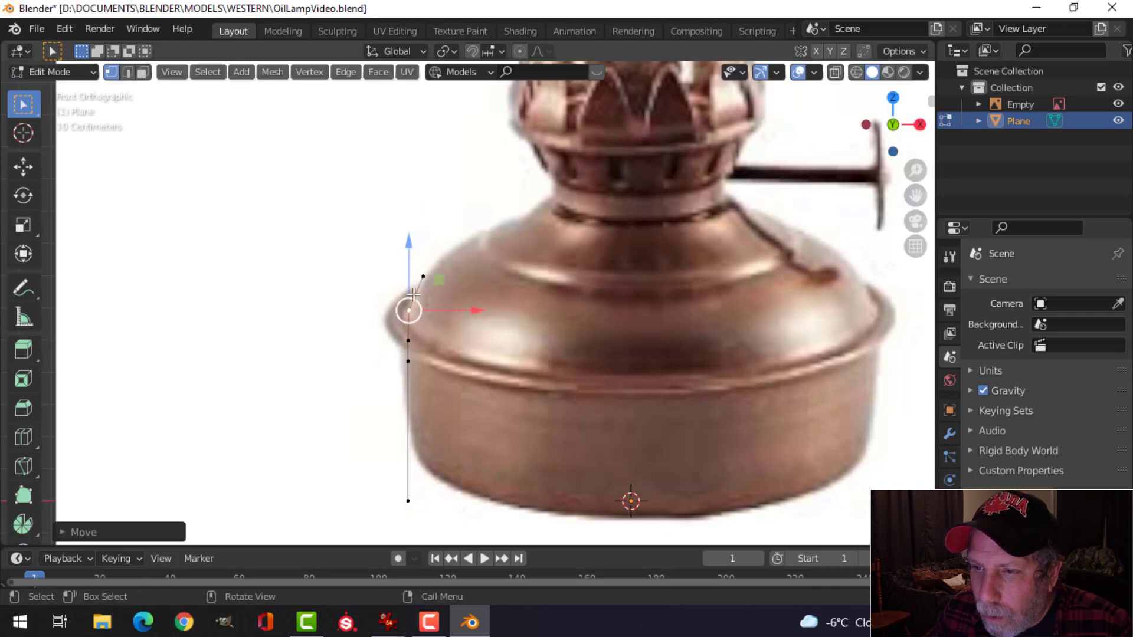
# Extrude three more vertices from the profile's upper end, following the rounded left shoulder of the lamp
pyautogui.click(428, 271)
pyautogui.press('e')
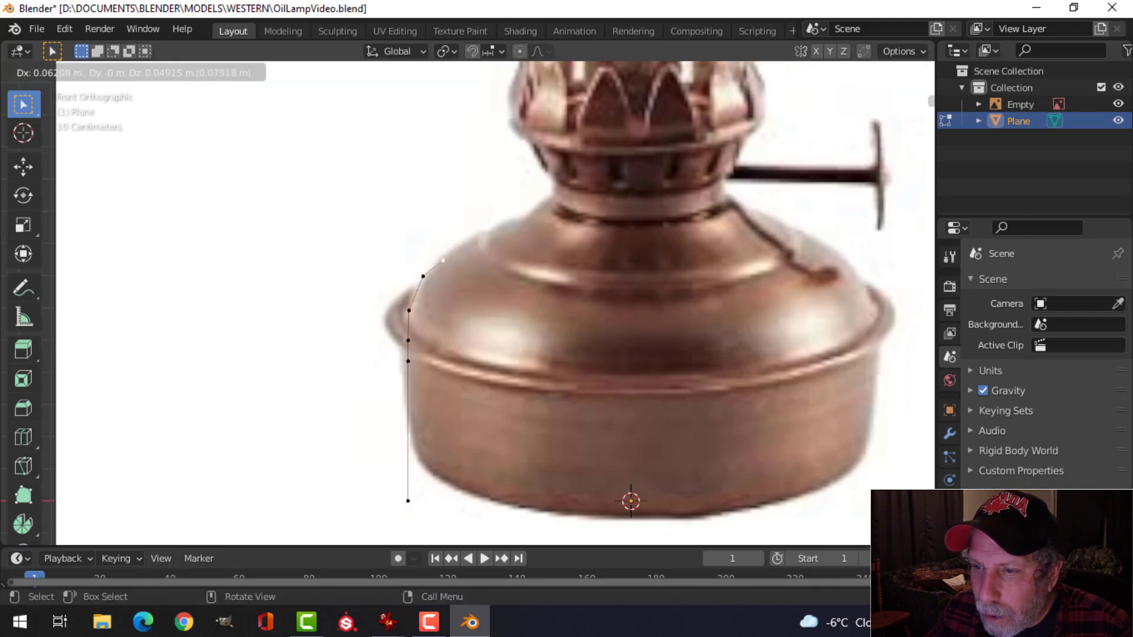
pyautogui.click(478, 248)
pyautogui.keyDown('shift'); pyautogui.moveTo(563, 250); pyautogui.dragTo(549, 278, button='middle'); pyautogui.keyUp('shift')
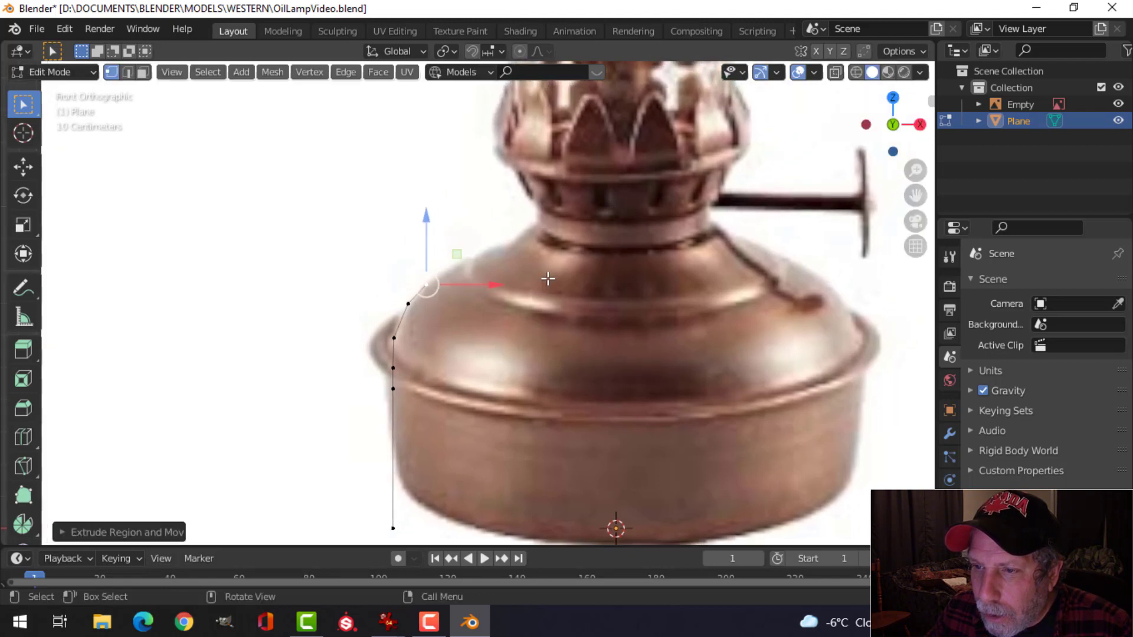
pyautogui.press('e')
pyautogui.press('g')
pyautogui.press('g')
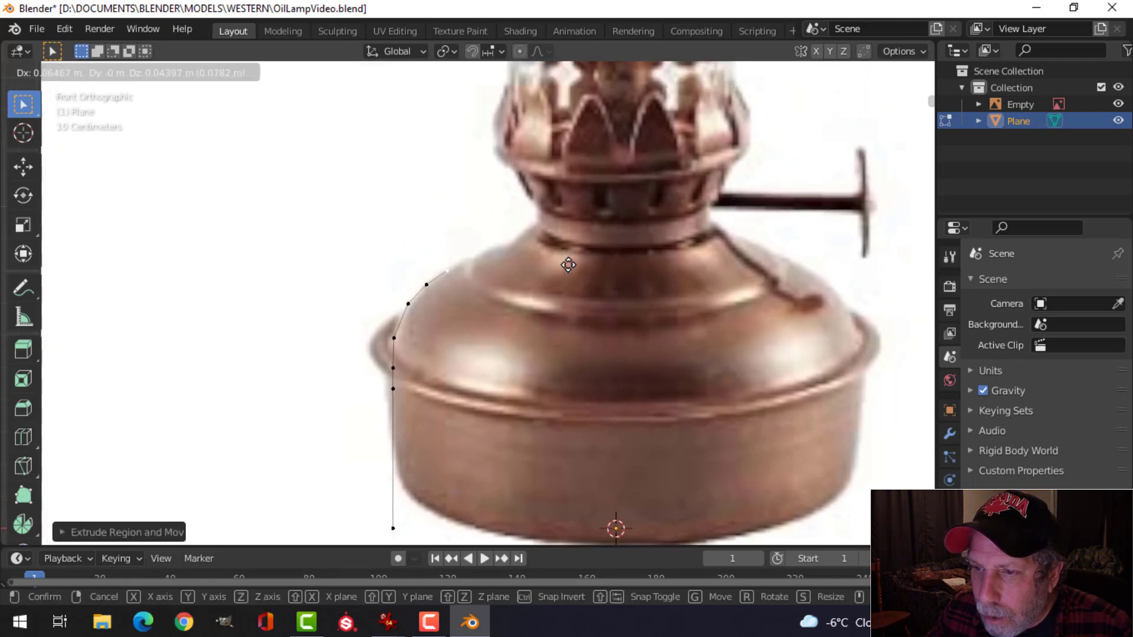
pyautogui.click(568, 263)
pyautogui.press('e')
pyautogui.click(583, 256)
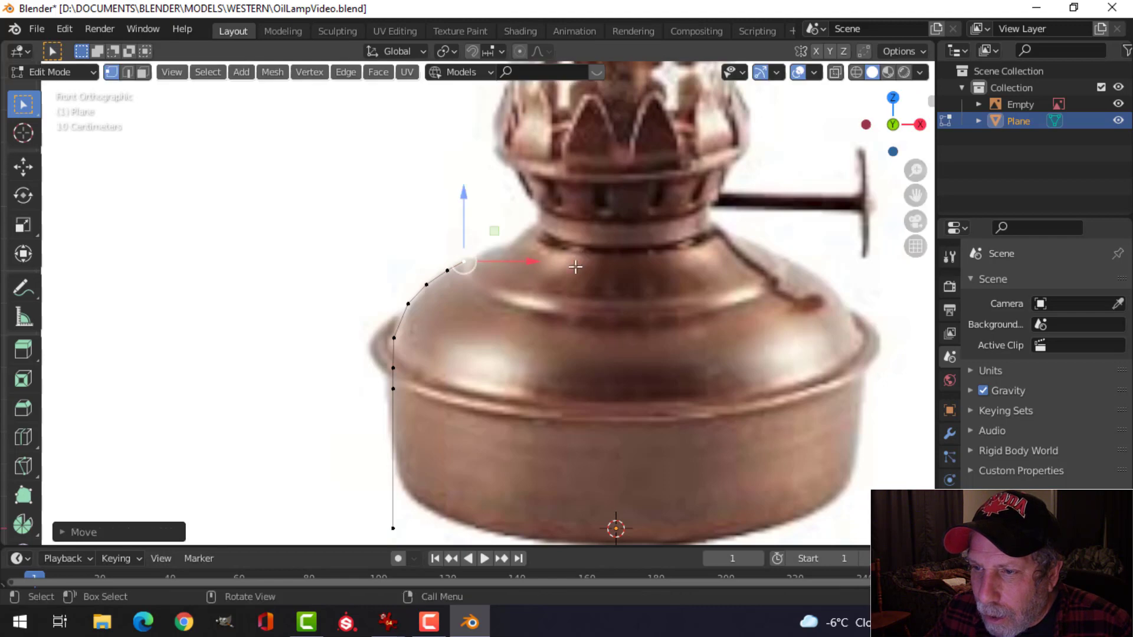
# Extend the profile with three more extruded vertices along the upper shoulder toward the lamp's neck
pyautogui.keyDown('shift'); pyautogui.moveTo(576, 263); pyautogui.dragTo(539, 326, button='middle'); pyautogui.keyUp('shift')
pyautogui.scroll(2, 543, 304)
pyautogui.scroll(1, 519, 324)
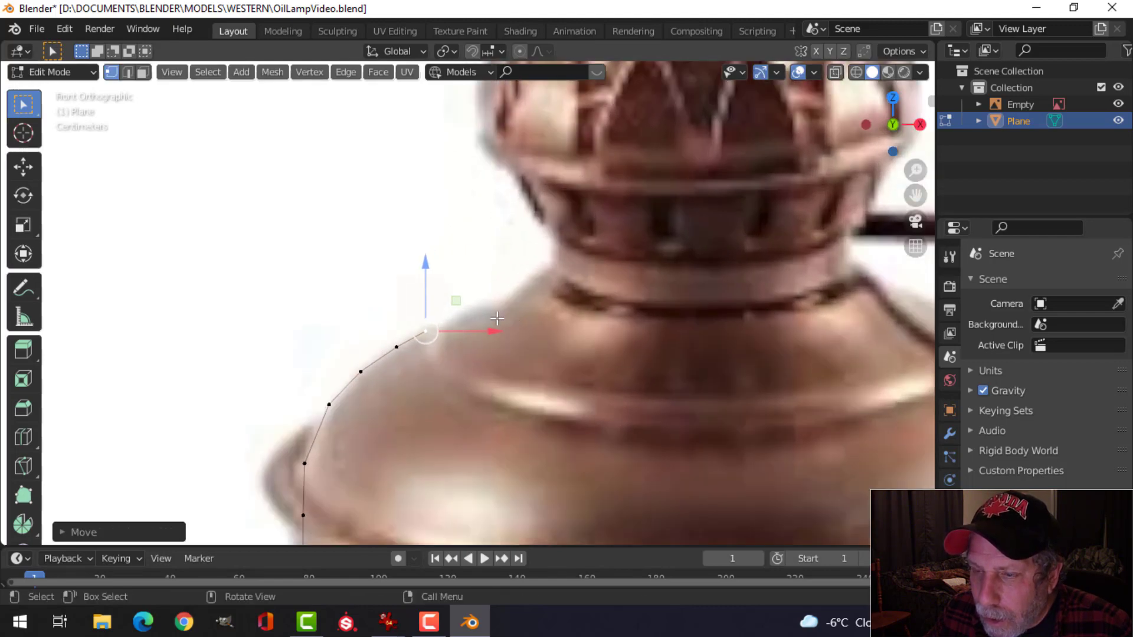
pyautogui.press('g')
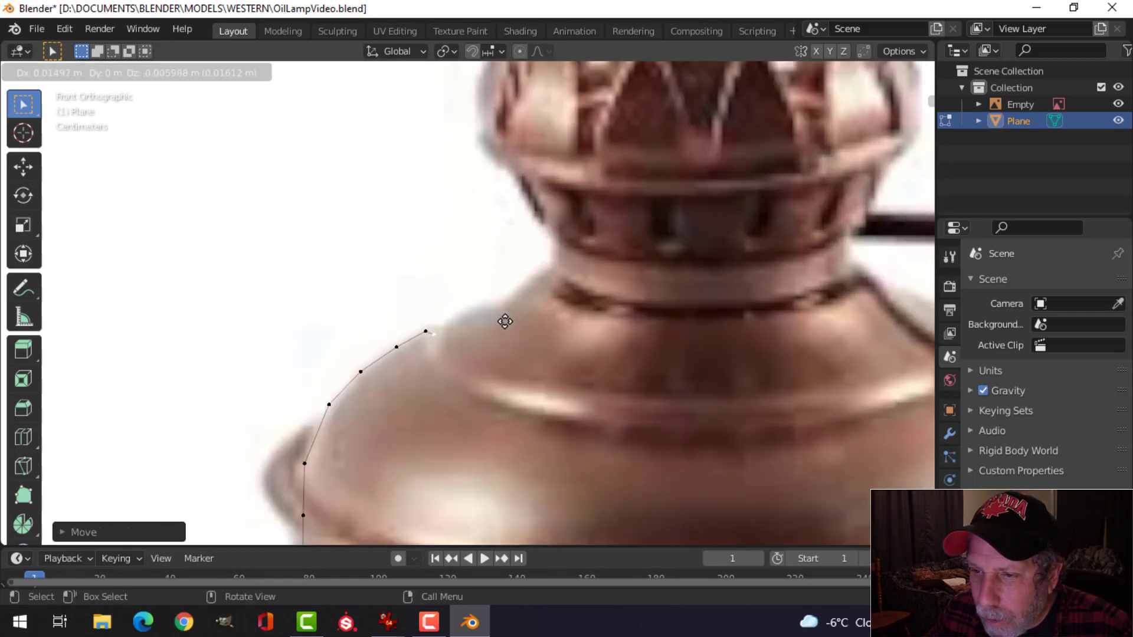
pyautogui.click(506, 319)
pyautogui.press('e')
pyautogui.click(509, 306)
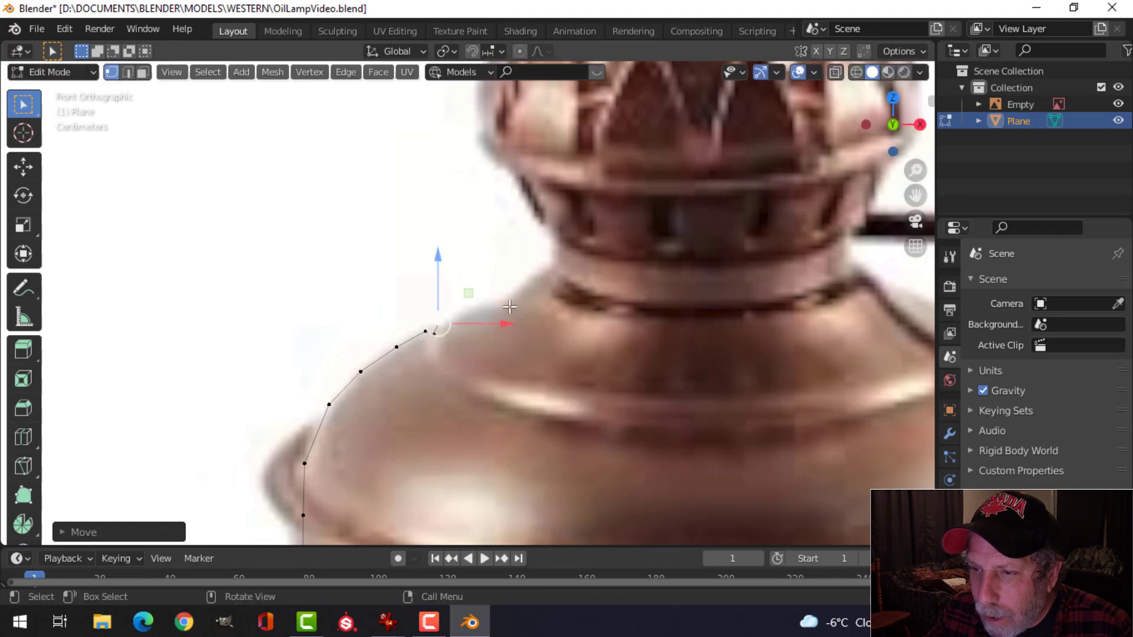
pyautogui.press('e')
pyautogui.click(566, 282)
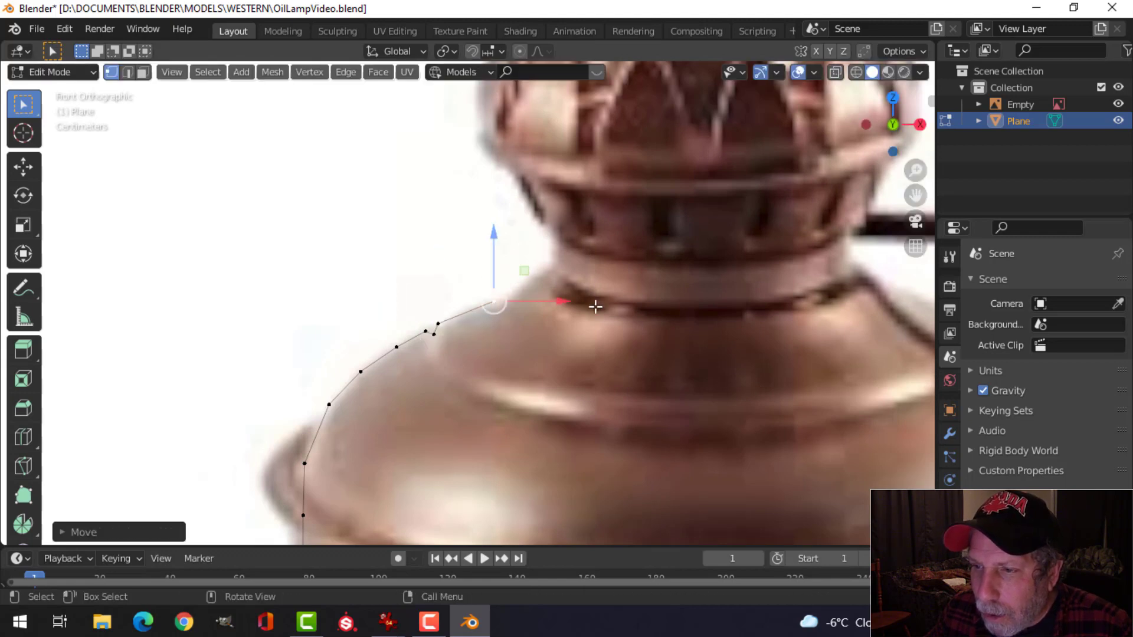
# Extrude two more vertices up the lamp's upper shoulder and move the last one to the base of the neck
pyautogui.scroll(-2, 593, 308)
pyautogui.press('e')
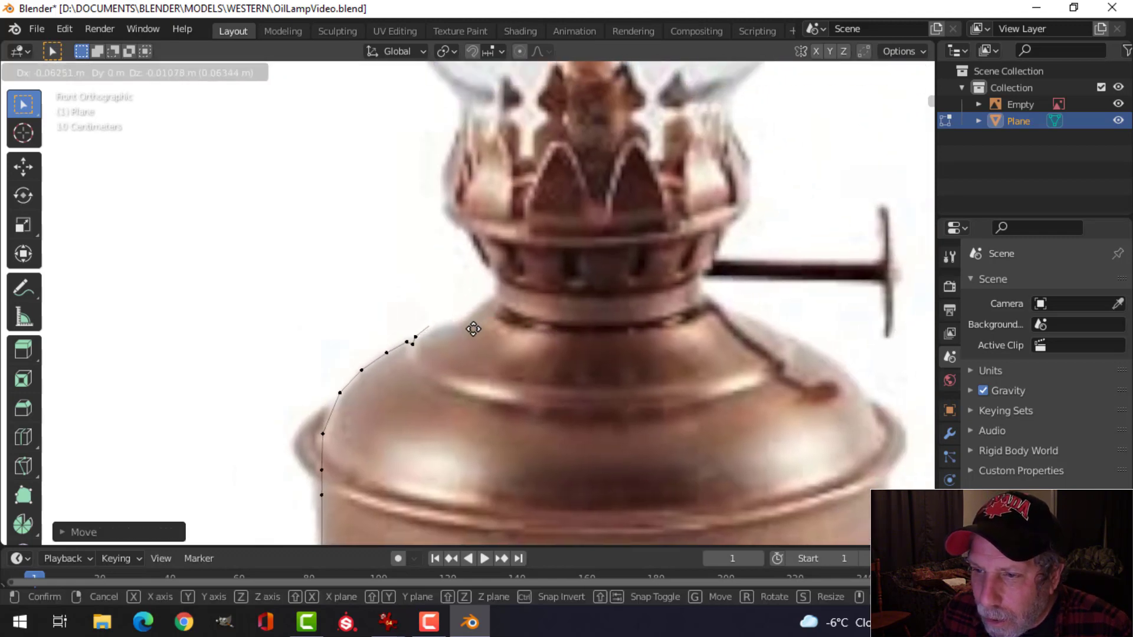
pyautogui.click(479, 330)
pyautogui.press('e')
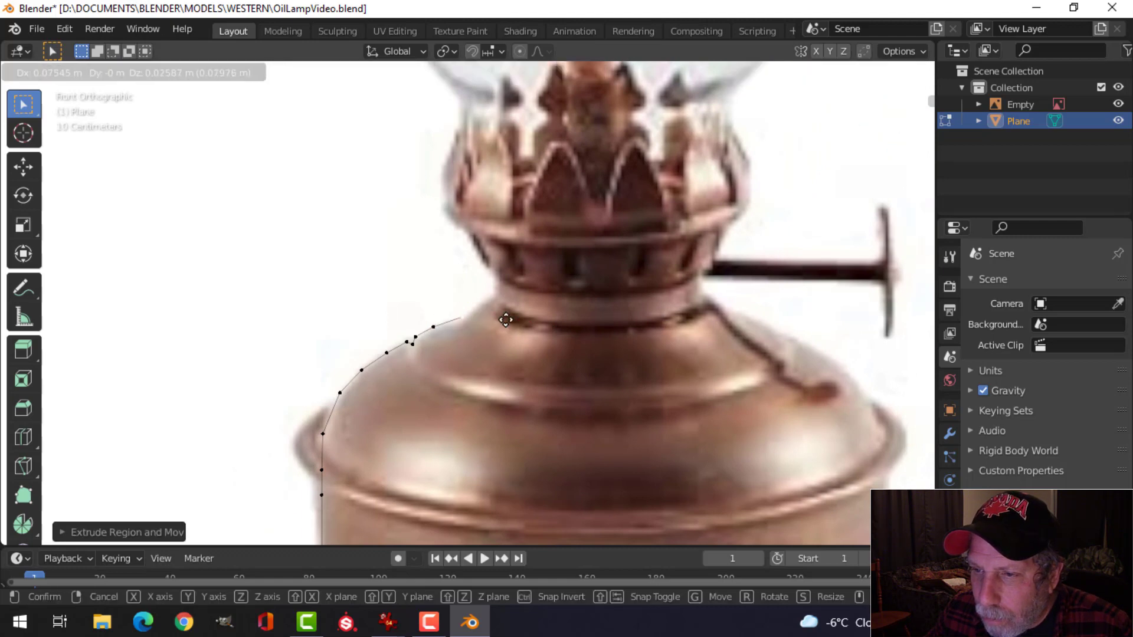
pyautogui.click(508, 319)
pyautogui.keyDown('shift'); pyautogui.moveTo(518, 324); pyautogui.dragTo(499, 337, button='middle'); pyautogui.keyUp('shift')
pyautogui.scroll(2, 497, 337)
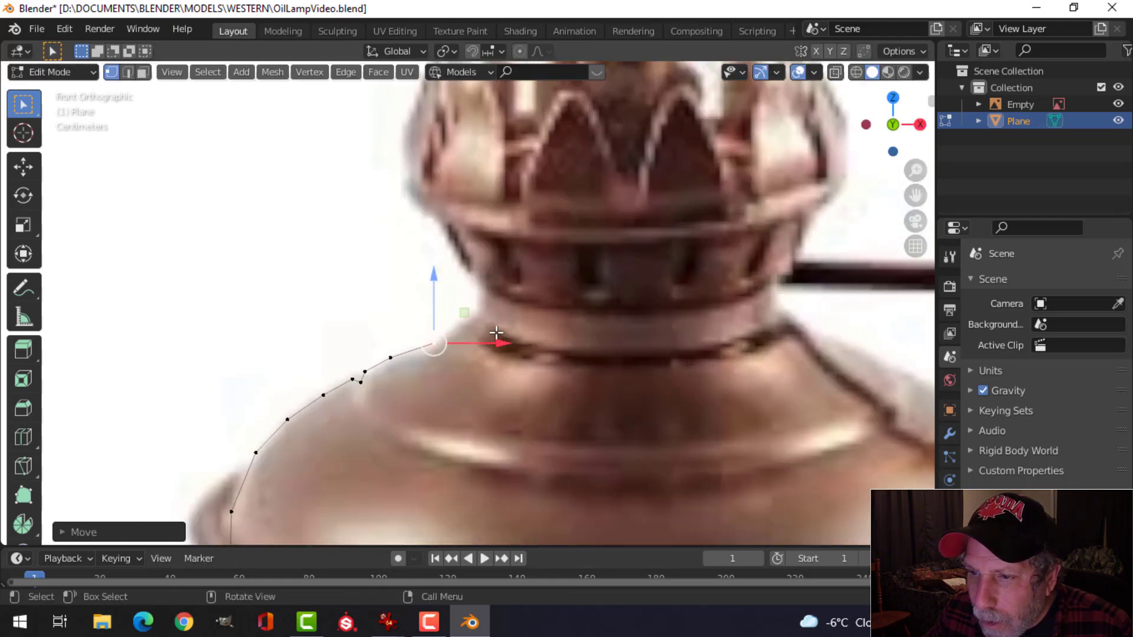
pyautogui.press('g')
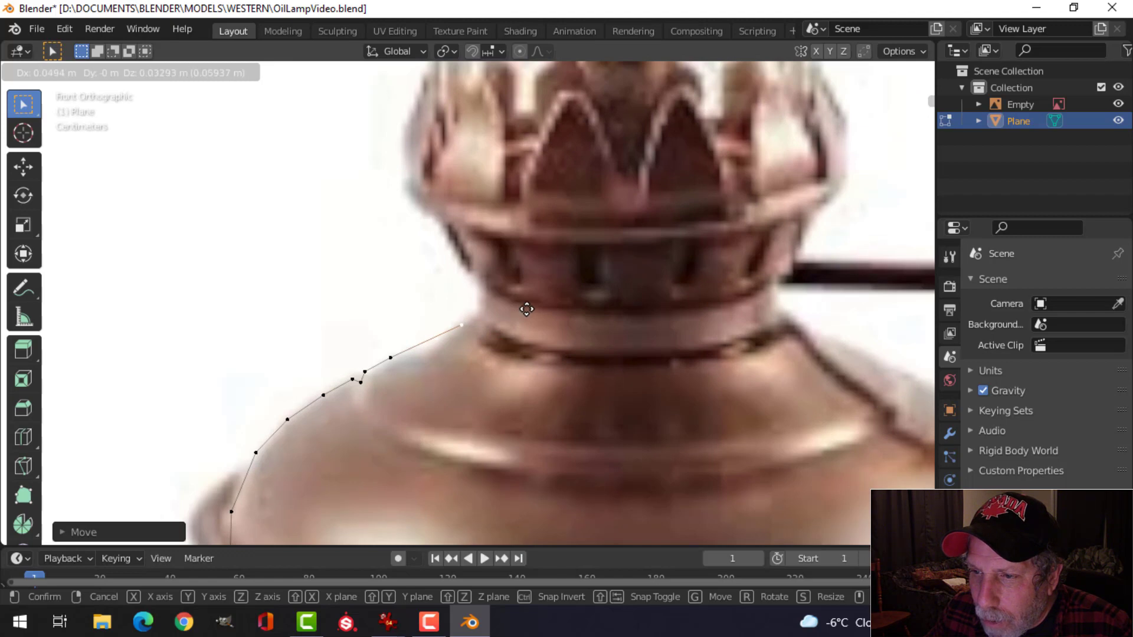
pyautogui.click(529, 307)
# Extrude three short segments from the profile's end to trace the small crease where the shoulder meets the neck
pyautogui.keyDown('shift'); pyautogui.moveTo(544, 317); pyautogui.dragTo(517, 332, button='middle'); pyautogui.keyUp('shift')
pyautogui.scroll(1, 516, 331)
pyautogui.press('e')
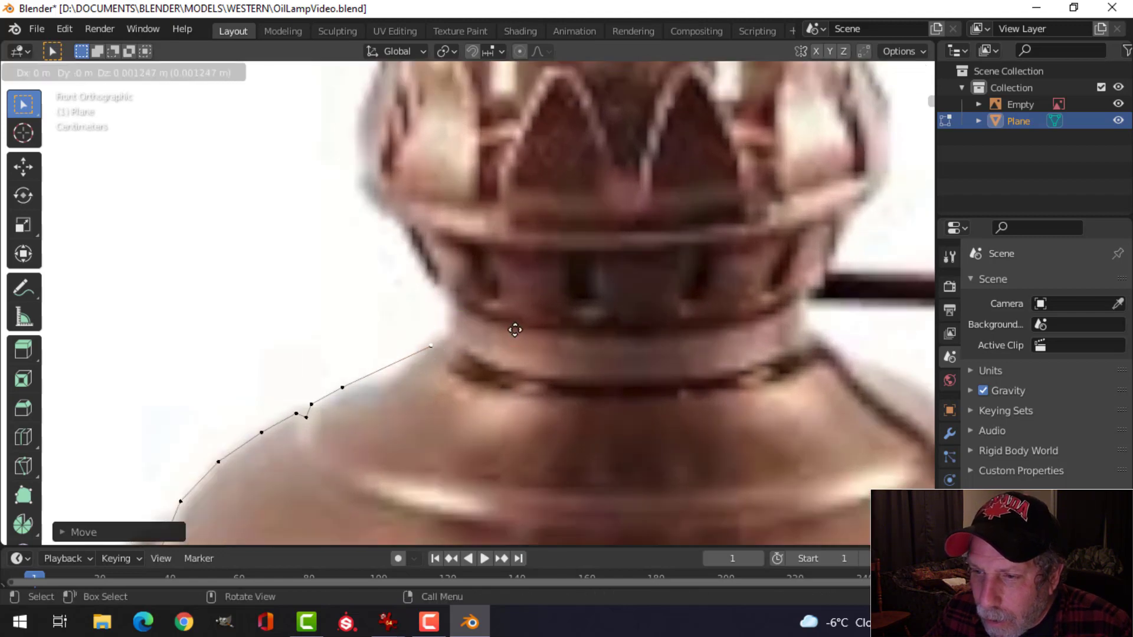
pyautogui.click(514, 330)
pyautogui.press('g')
pyautogui.click(518, 329)
pyautogui.press('e')
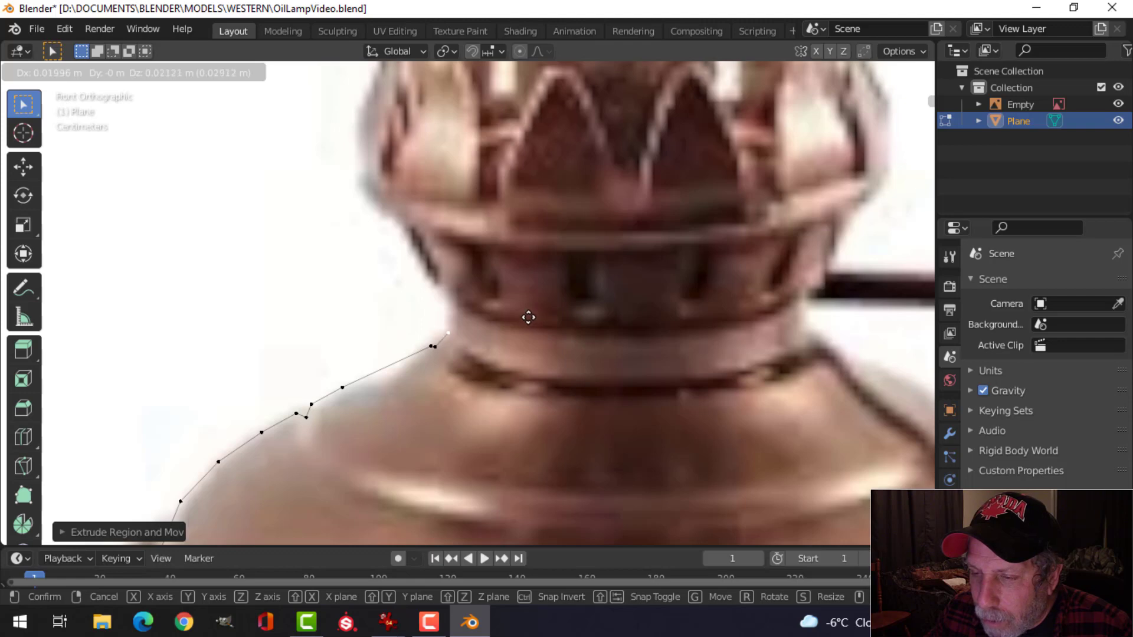
pyautogui.click(521, 322)
pyautogui.press('e')
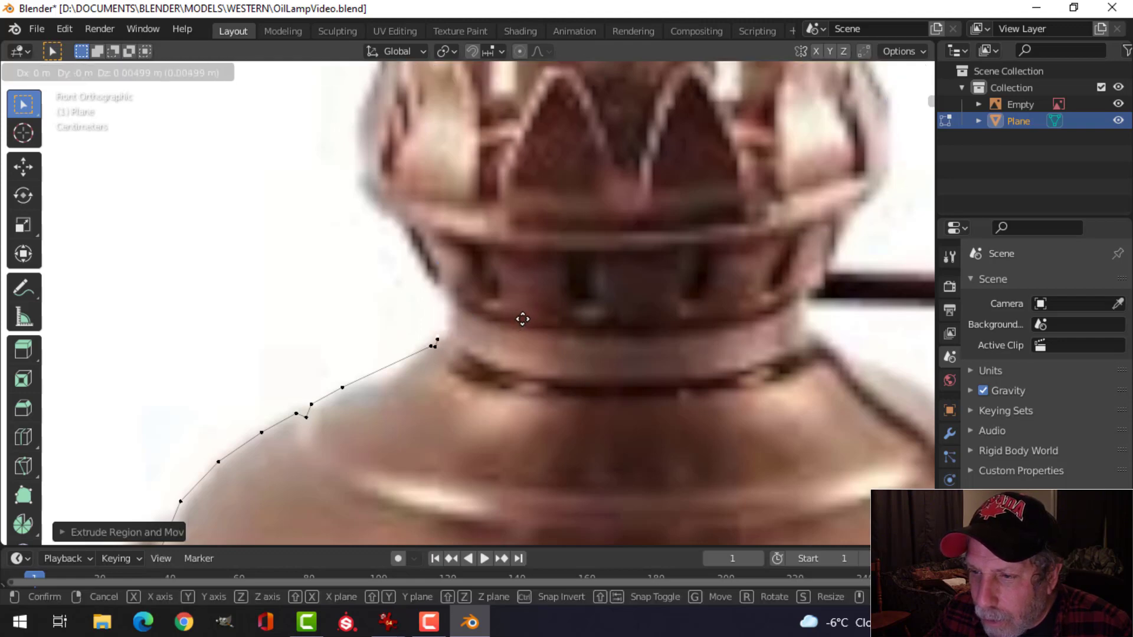
pyautogui.click(531, 317)
pyautogui.scroll(-3, 536, 309)
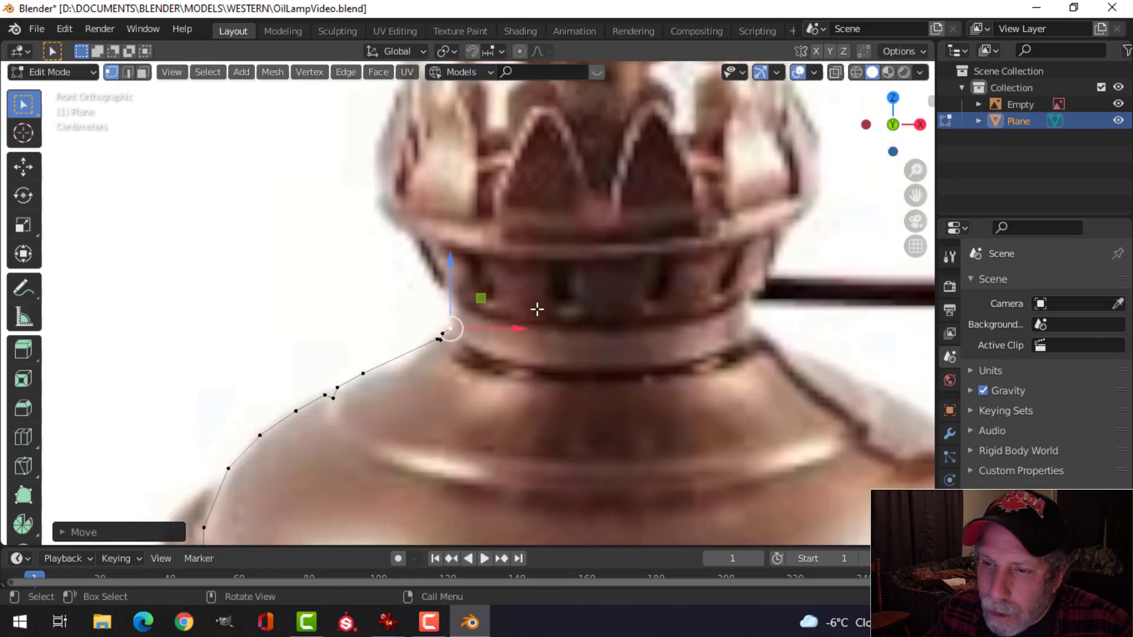
# Extrude a vertical segment up the neck, followed by a segment flaring outward to the underside of the burner collar
pyautogui.scroll(3, 544, 331)
pyautogui.scroll(1, 561, 368)
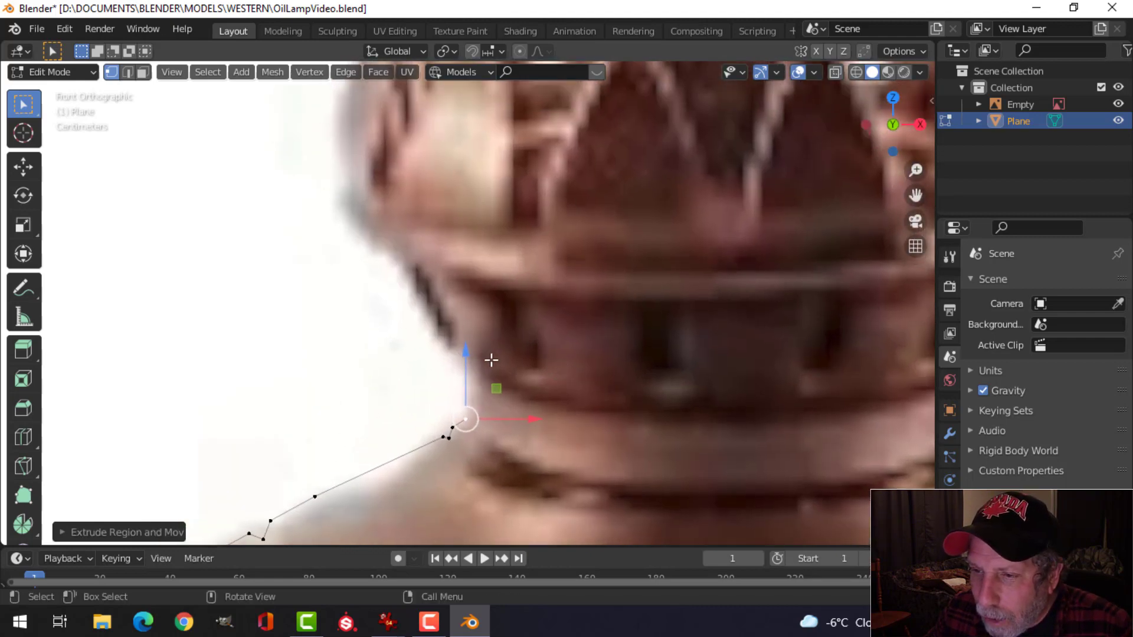
pyautogui.press('e')
pyautogui.click(494, 311)
pyautogui.scroll(-4, 574, 342)
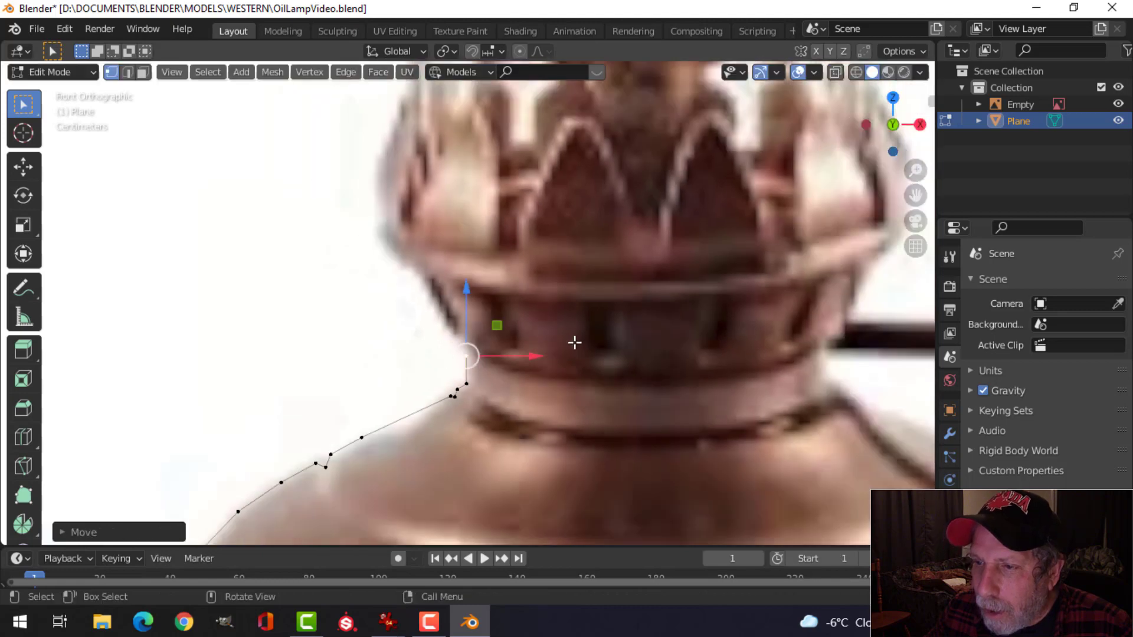
pyautogui.keyDown('shift'); pyautogui.moveTo(572, 347); pyautogui.dragTo(559, 358, button='middle'); pyautogui.keyUp('shift')
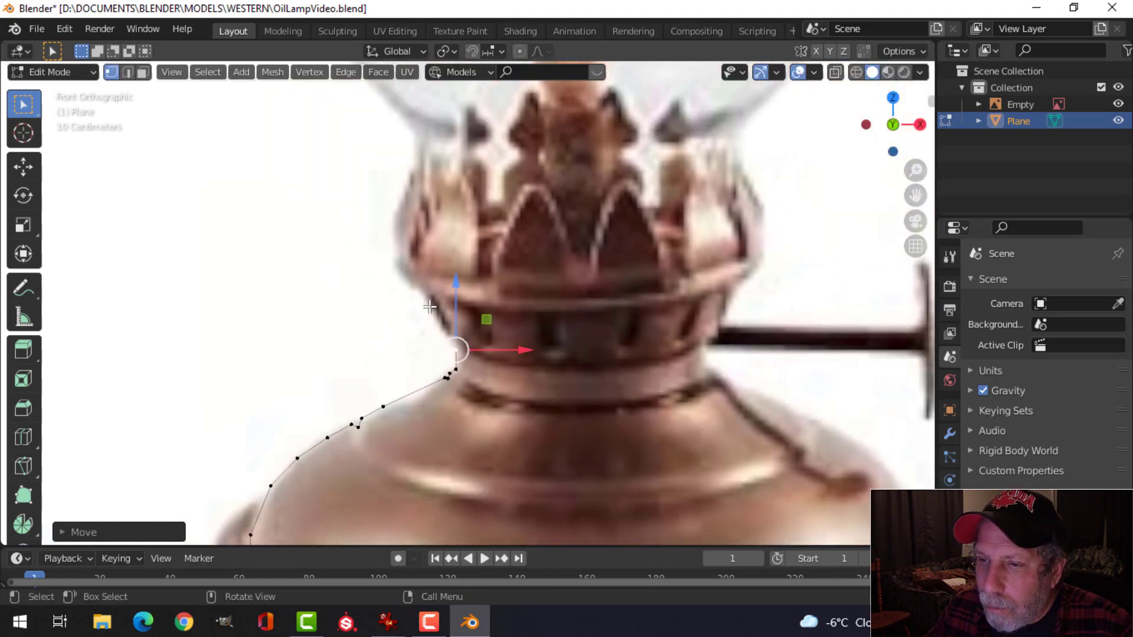
pyautogui.press('e')
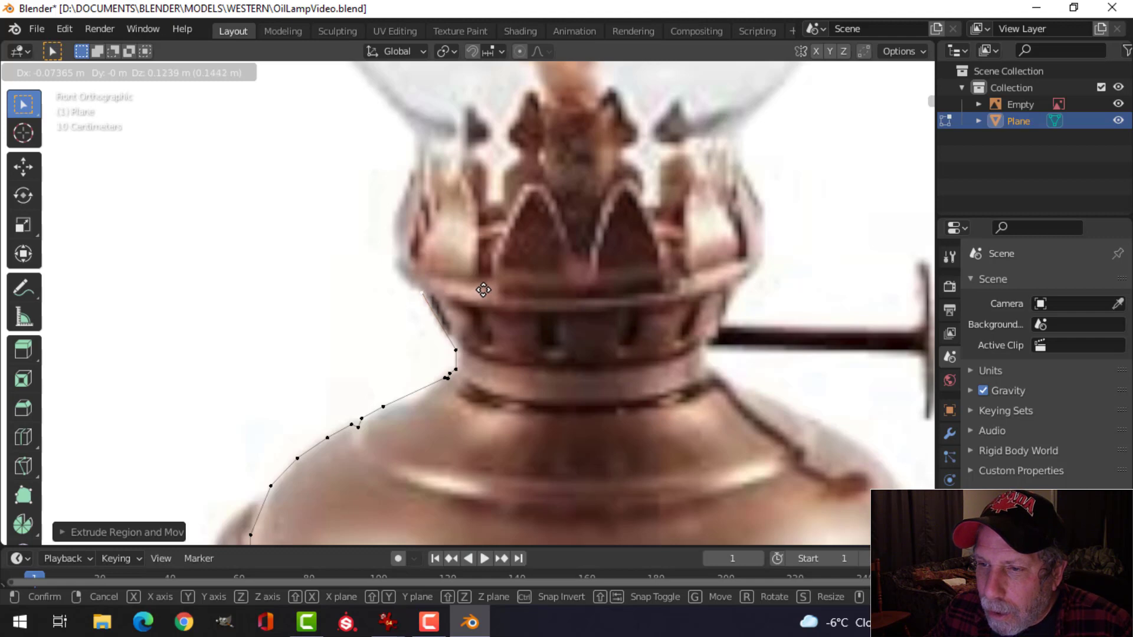
pyautogui.click(482, 289)
# Extrude four more vertices around the outer rim of the burner collar, turning the last one slightly inward
pyautogui.keyDown('shift'); pyautogui.moveTo(592, 313); pyautogui.dragTo(559, 363, button='middle'); pyautogui.keyUp('shift')
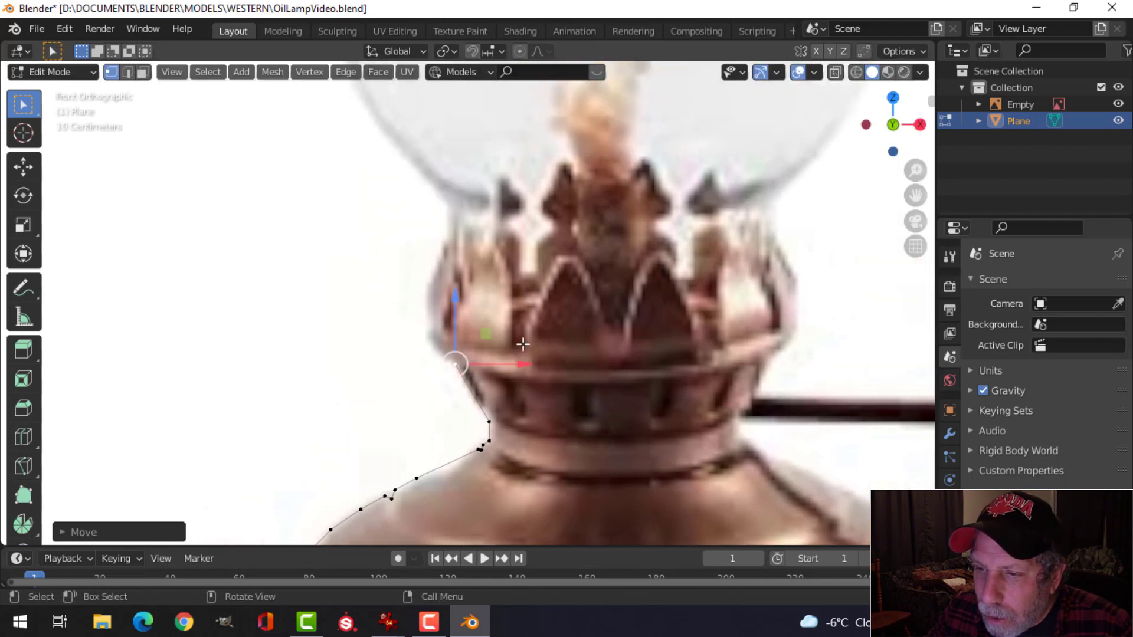
pyautogui.scroll(3, 523, 344)
pyautogui.press('e')
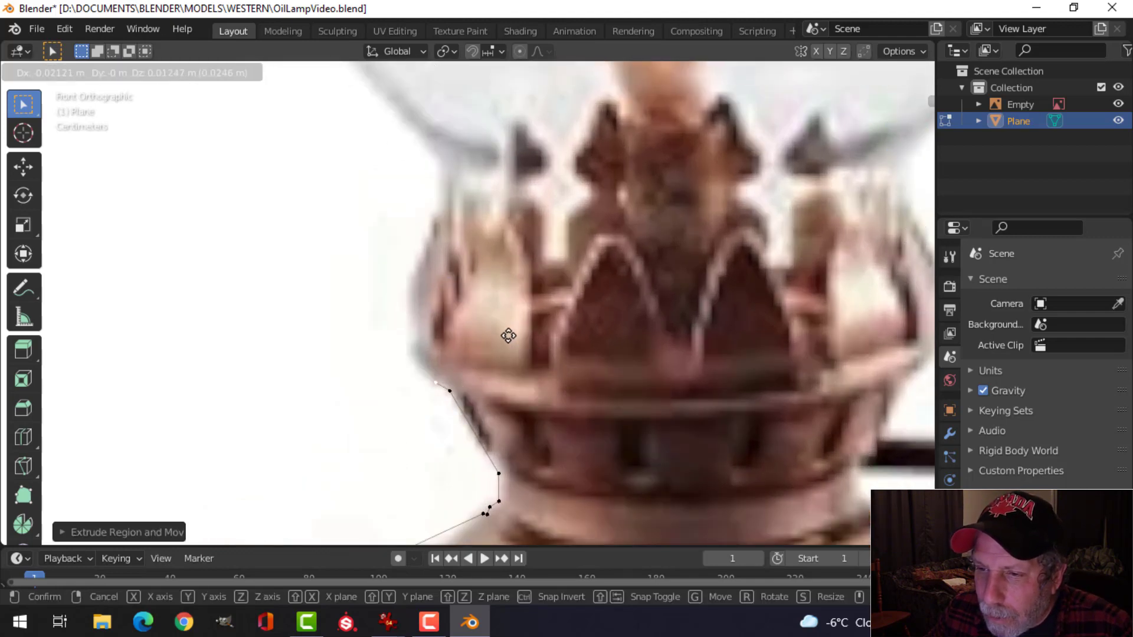
pyautogui.click(508, 335)
pyautogui.press('e')
pyautogui.click(496, 321)
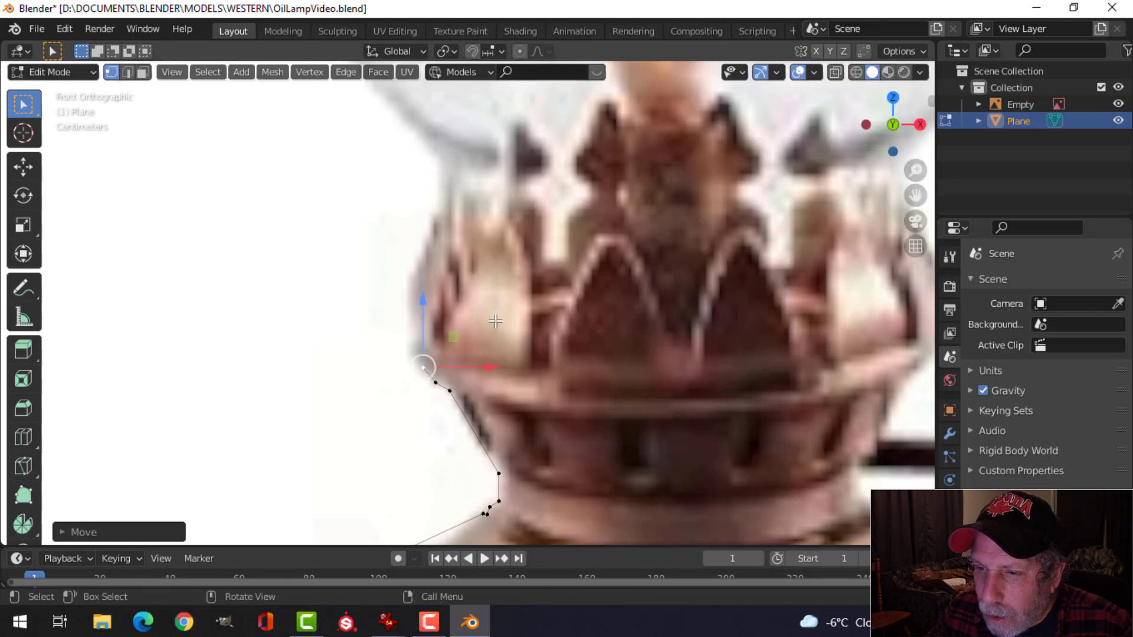
pyautogui.press('e')
pyautogui.click(493, 304)
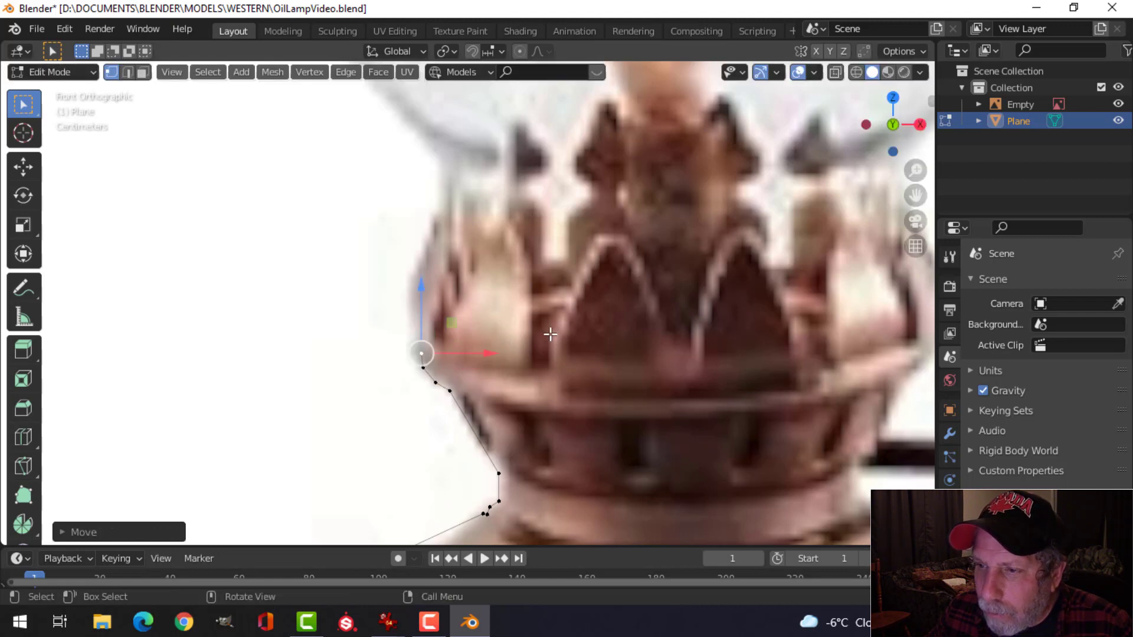
pyautogui.scroll(-3, 550, 334)
pyautogui.scroll(3, 548, 341)
pyautogui.press('e')
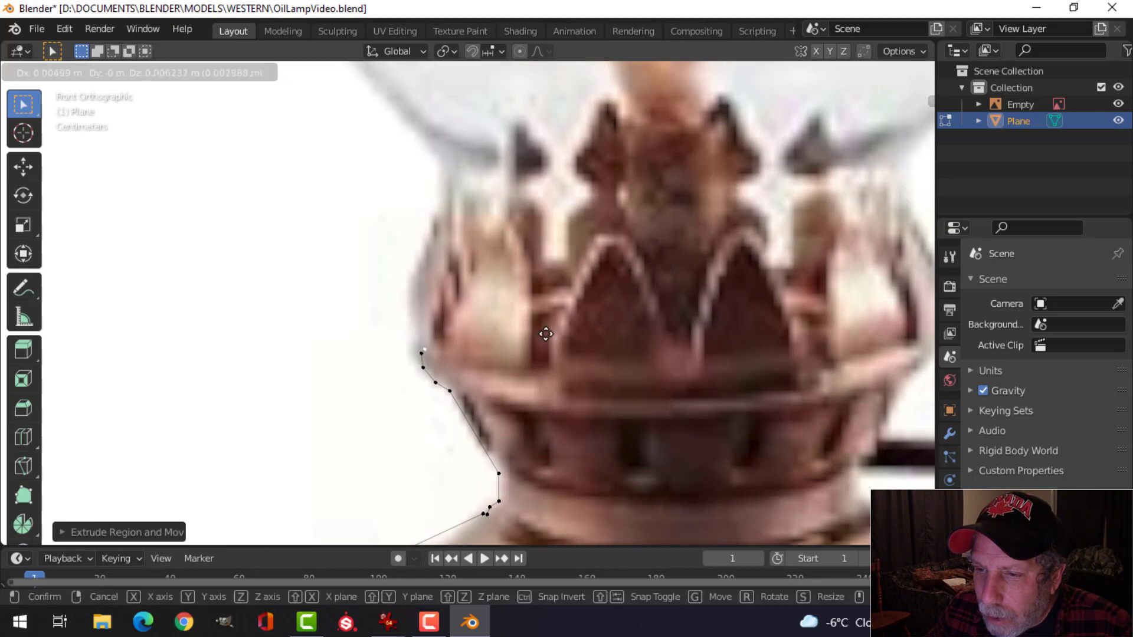
pyautogui.click(551, 334)
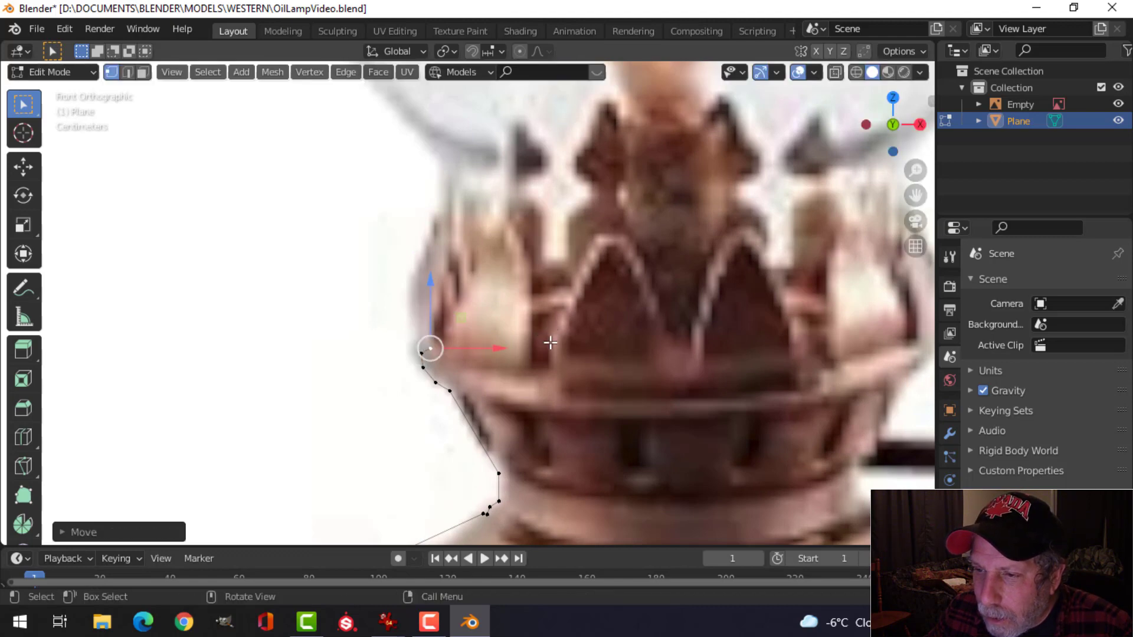
# Extrude the profile's top vertex inward along the X axis to form the flat top of the burner collar
pyautogui.press('e')
pyautogui.press('x')
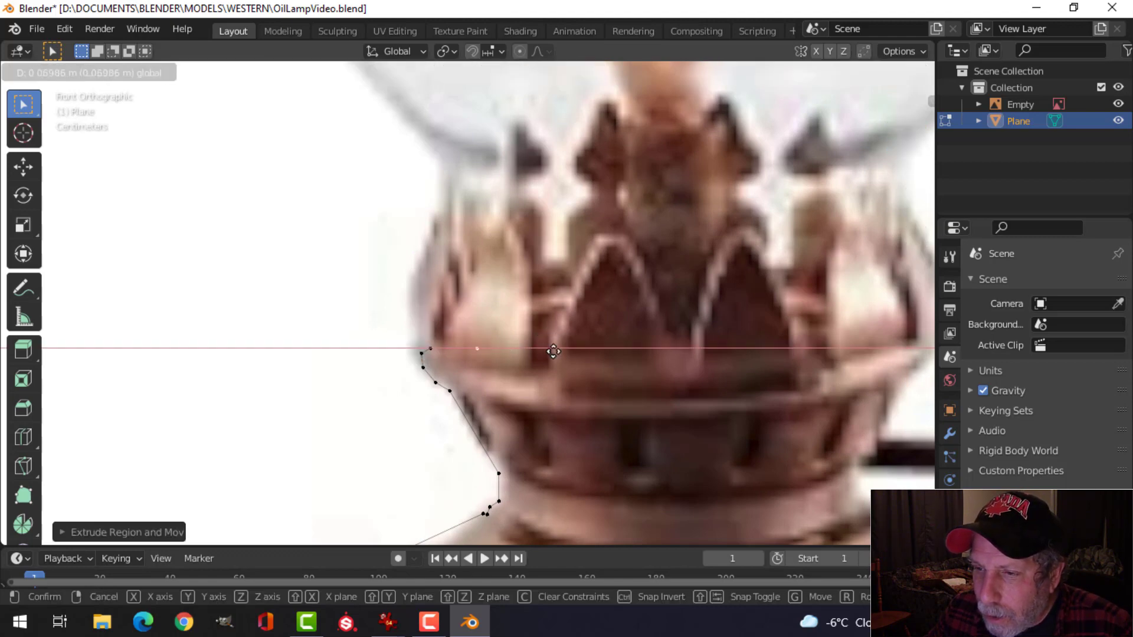
pyautogui.click(591, 353)
pyautogui.scroll(-8, 549, 413)
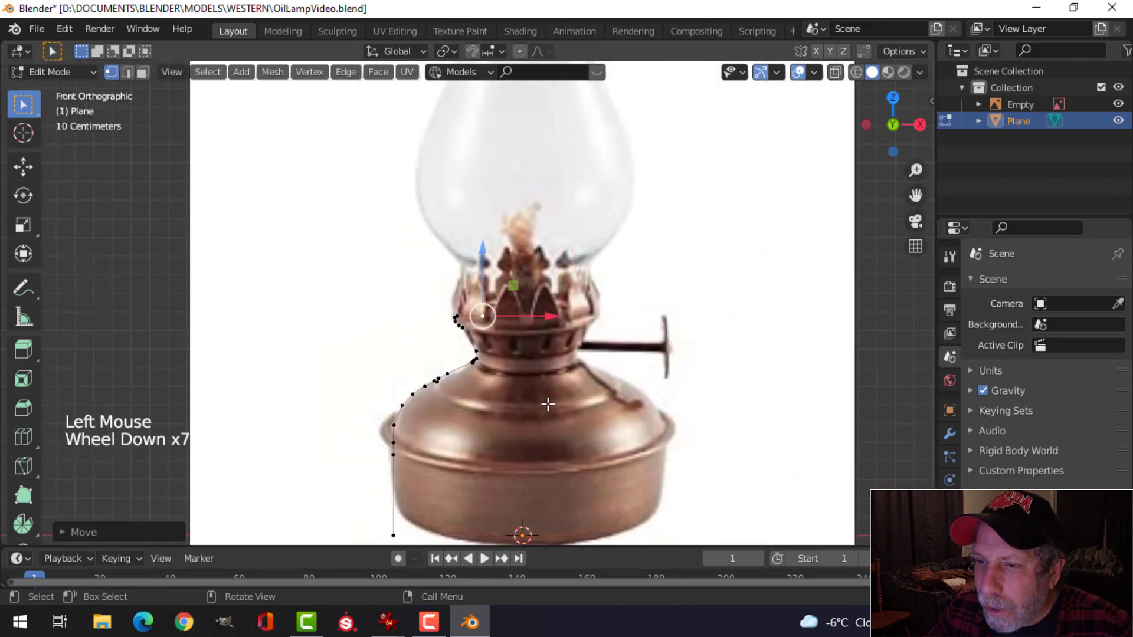
pyautogui.keyDown('shift'); pyautogui.moveTo(549, 413); pyautogui.dragTo(529, 361, button='middle'); pyautogui.keyUp('shift')
pyautogui.scroll(5, 519, 334)
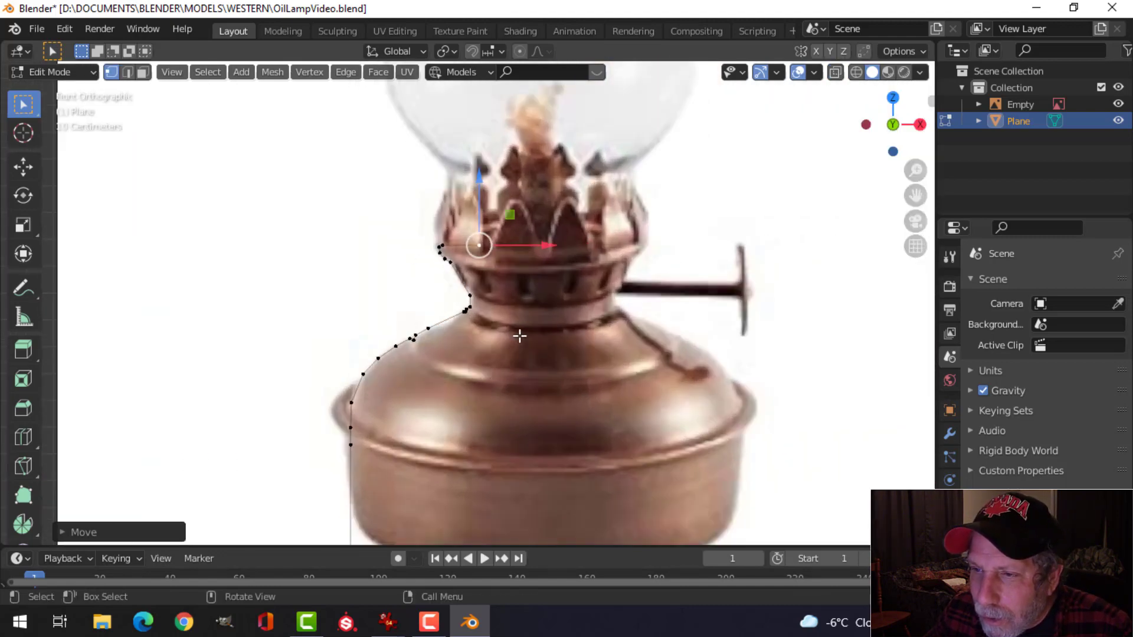
# Select the whole profile, return to Object Mode and hide the reference image
pyautogui.press('a')
pyautogui.scroll(-2, 507, 370)
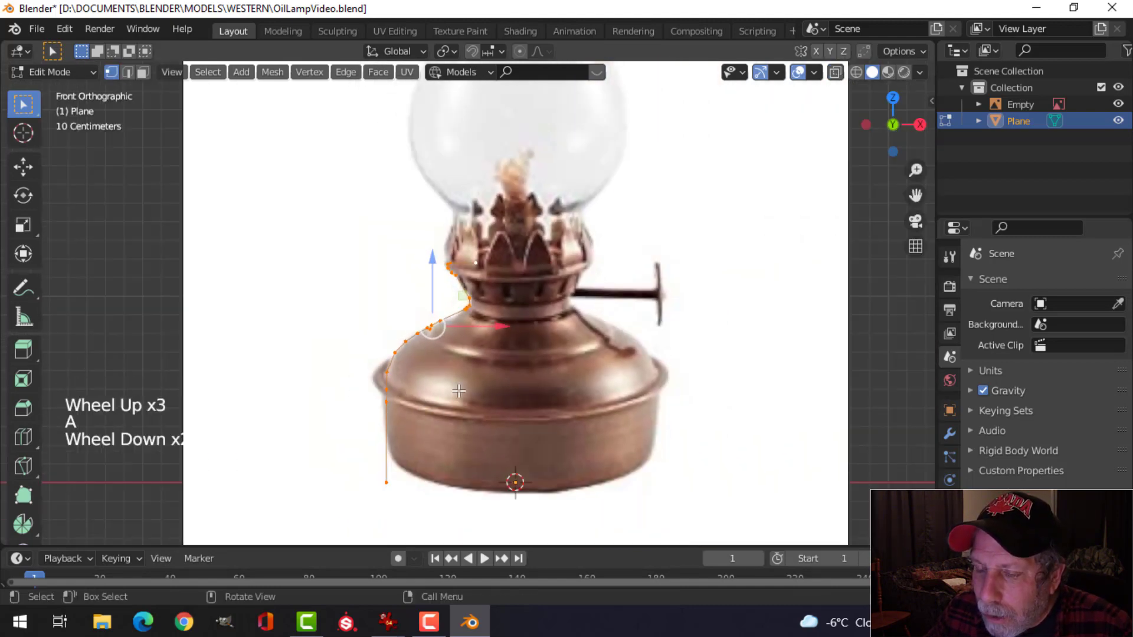
pyautogui.click(385, 484)
pyautogui.moveTo(386, 414); pyautogui.dragTo(386, 408)
pyautogui.press('a')
pyautogui.scroll(-1, 538, 399)
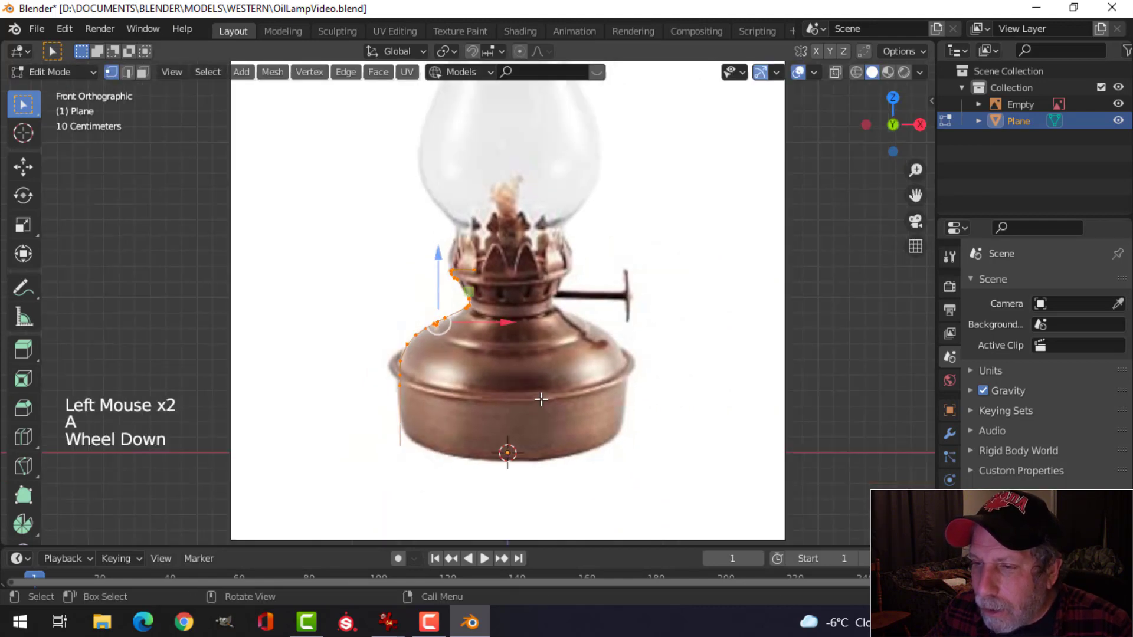
pyautogui.press('Tab')
pyautogui.scroll(-1, 523, 380)
pyautogui.moveTo(521, 379); pyautogui.dragTo(567, 382, button='middle')
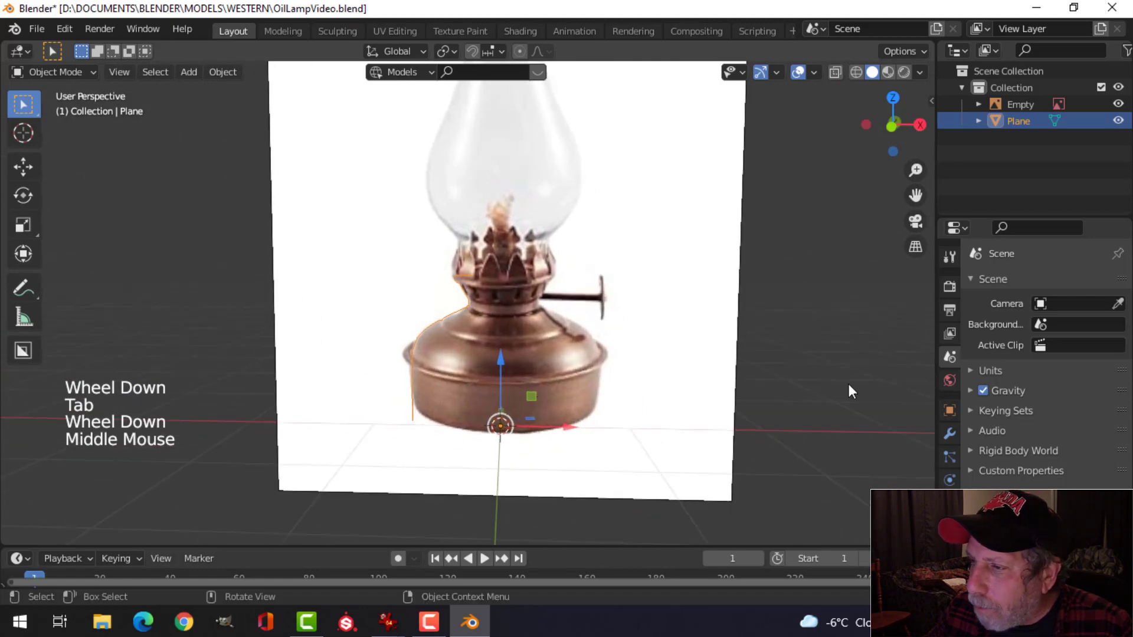
pyautogui.click(1118, 104)
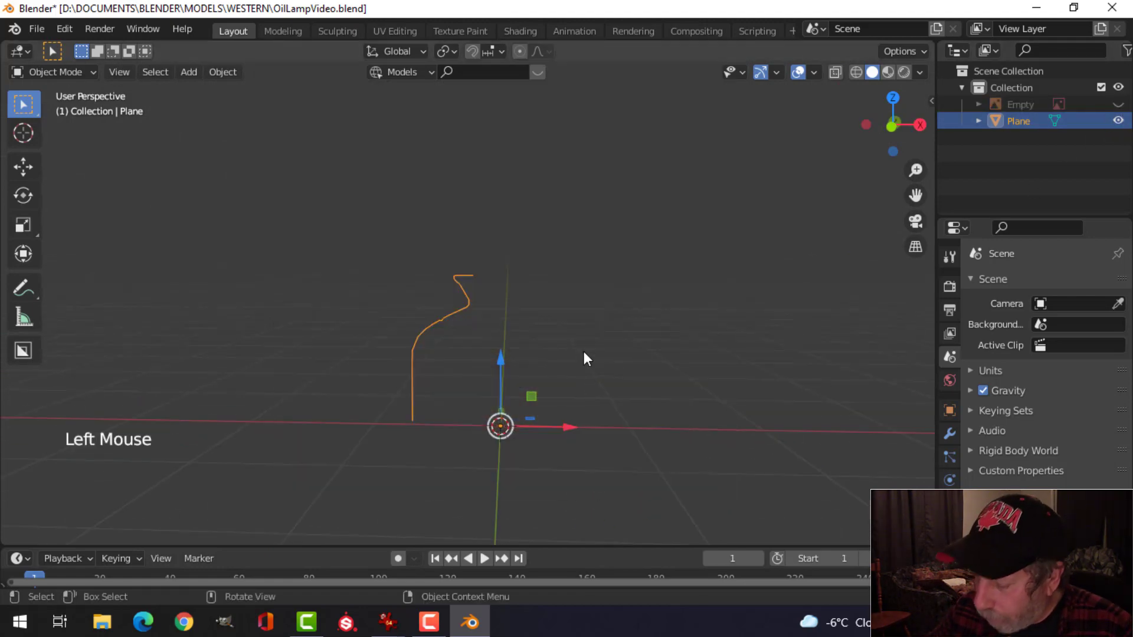
# Add a Screw modifier to the profile to revolve it into the lamp base
pyautogui.press('KP_1')
pyautogui.click(951, 434)
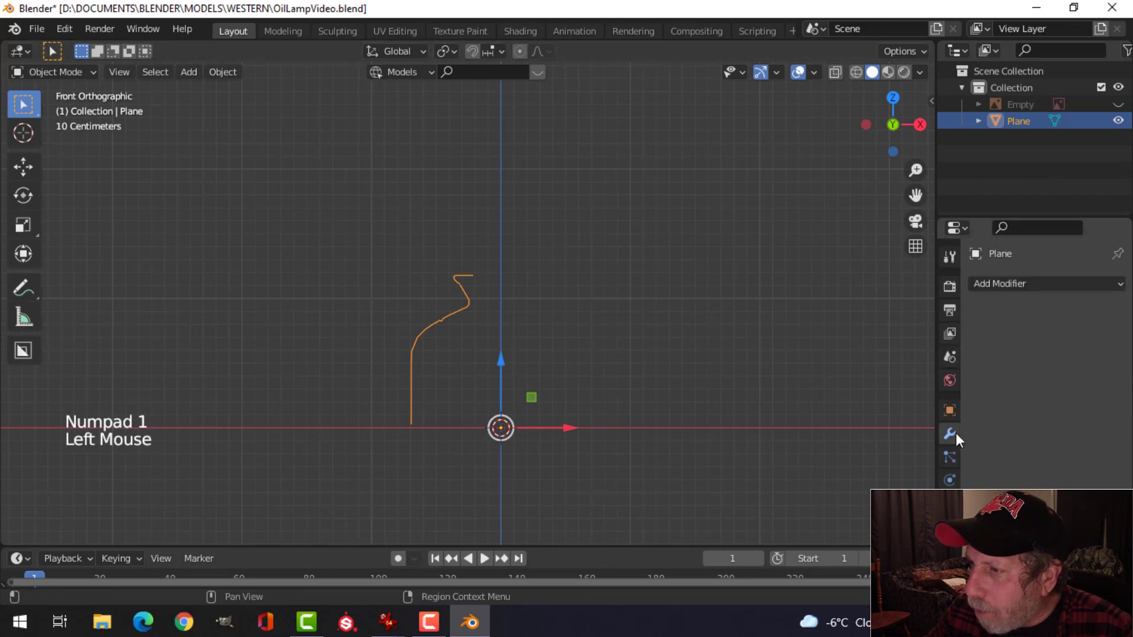
pyautogui.click(1018, 283)
pyautogui.click(808, 515)
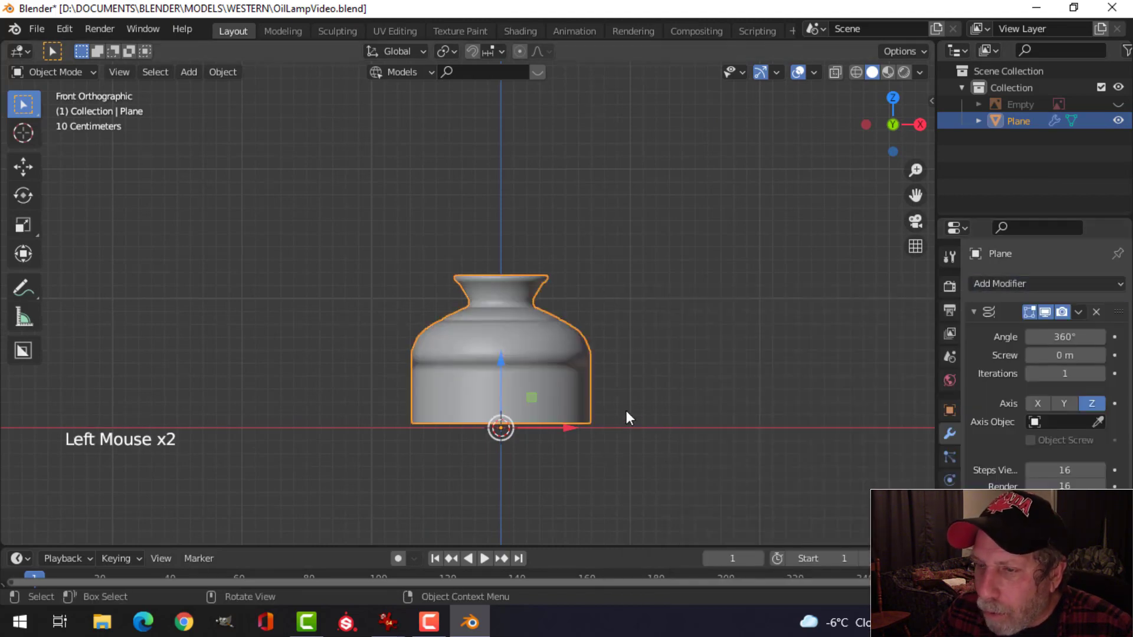
pyautogui.scroll(3, 637, 410)
pyautogui.moveTo(645, 405); pyautogui.dragTo(583, 378, button='middle')
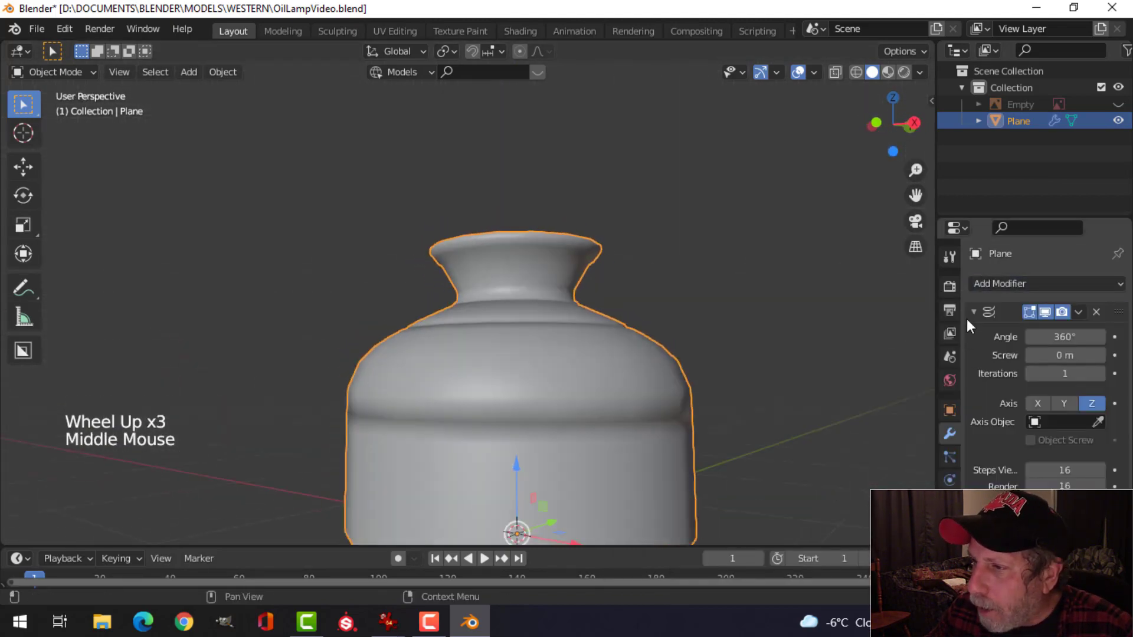
# Add a Subdivision Surface modifier with a viewport level of 2 and inspect the smoothed lamp base from several sides
pyautogui.click(973, 310)
pyautogui.click(988, 285)
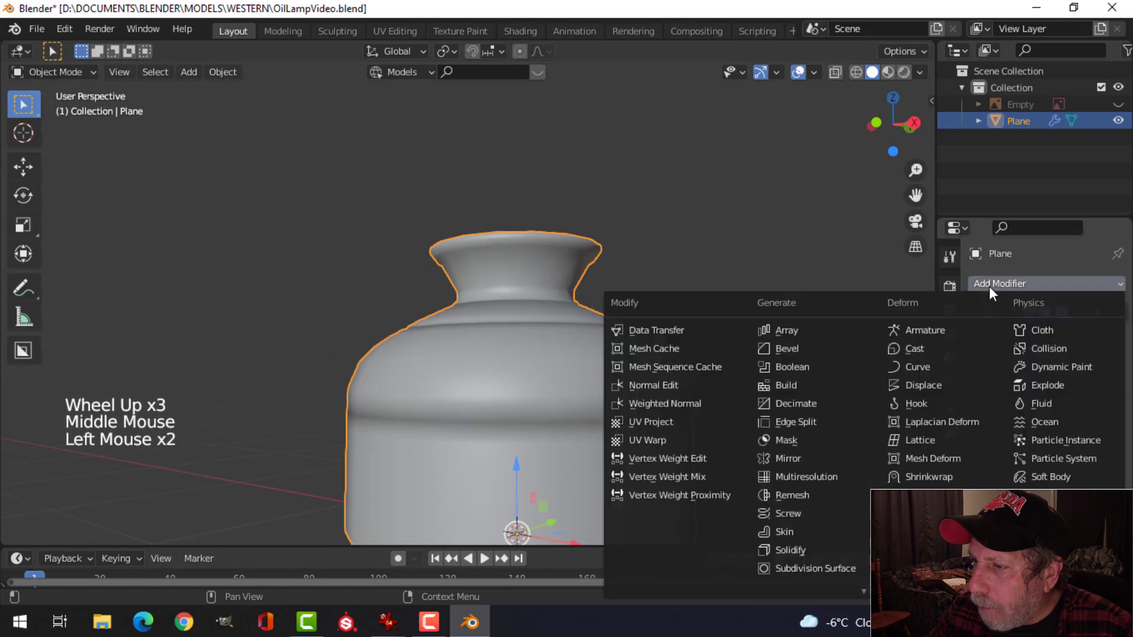
pyautogui.click(832, 567)
pyautogui.click(1098, 381)
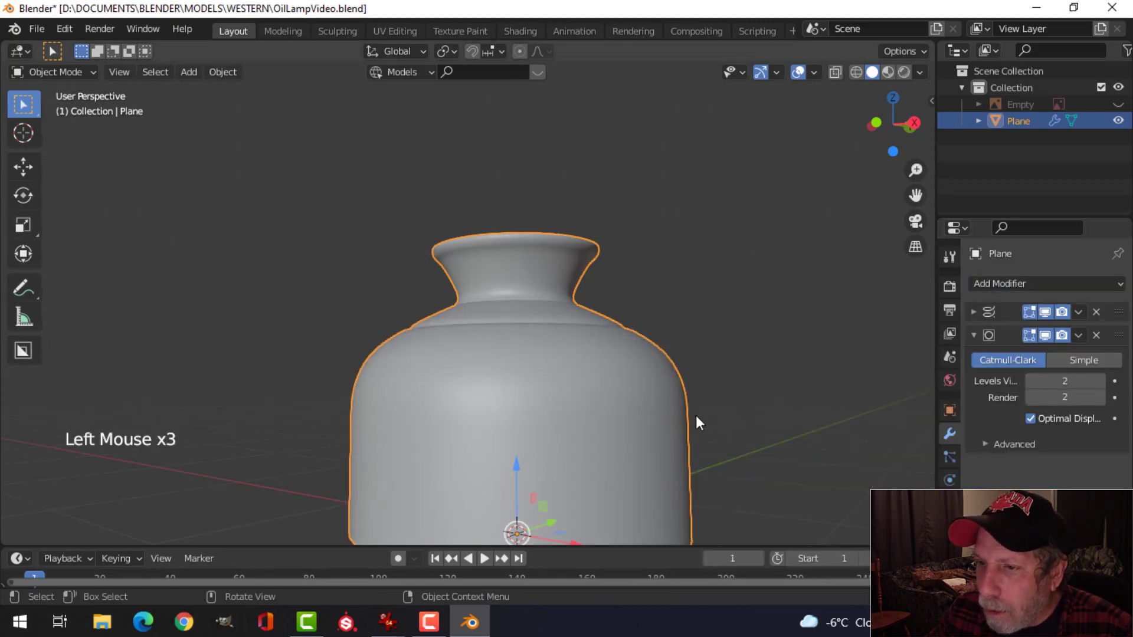
pyautogui.moveTo(696, 415); pyautogui.dragTo(641, 331, button='middle')
pyautogui.scroll(2, 673, 481)
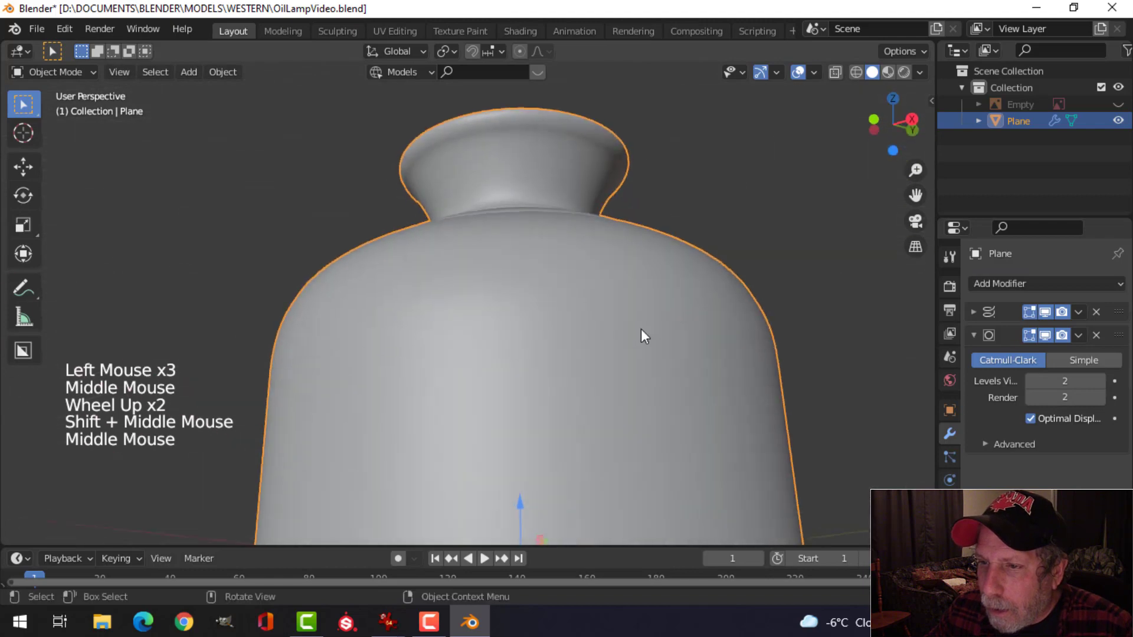
pyautogui.scroll(-2, 620, 410)
pyautogui.keyDown('shift'); pyautogui.moveTo(621, 410); pyautogui.dragTo(613, 383, button='middle'); pyautogui.keyUp('shift')
pyautogui.moveTo(613, 384); pyautogui.dragTo(779, 354, button='middle')
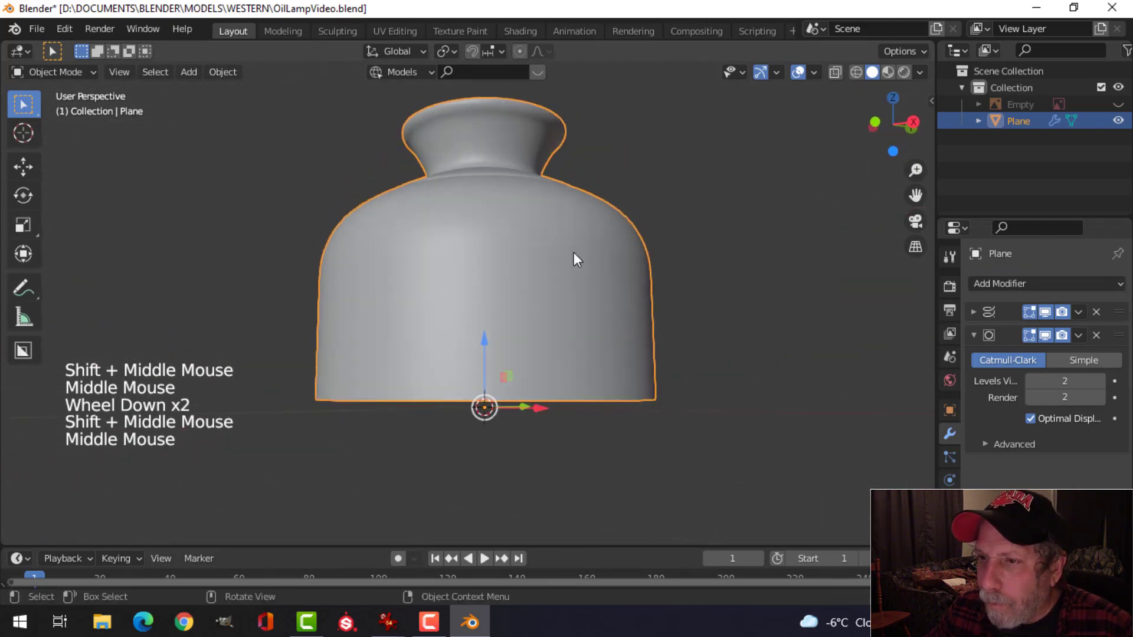
pyautogui.moveTo(574, 253); pyautogui.dragTo(600, 328, button='middle')
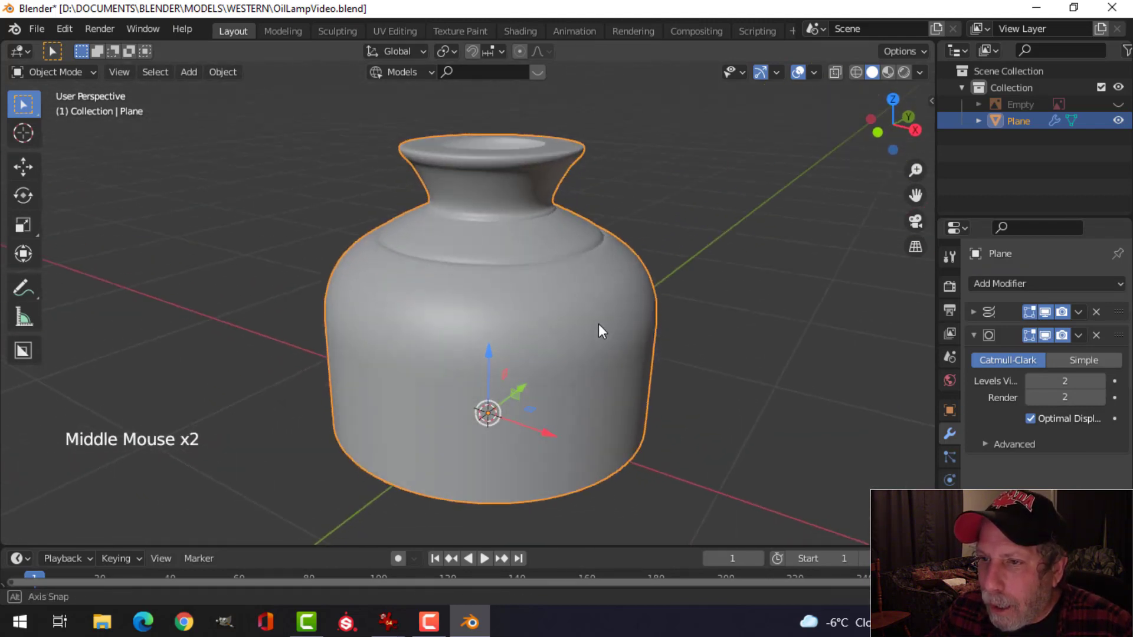
# Apply the Screw modifier so the revolved lamp base becomes real mesh geometry
pyautogui.click(974, 311)
pyautogui.click(1003, 286)
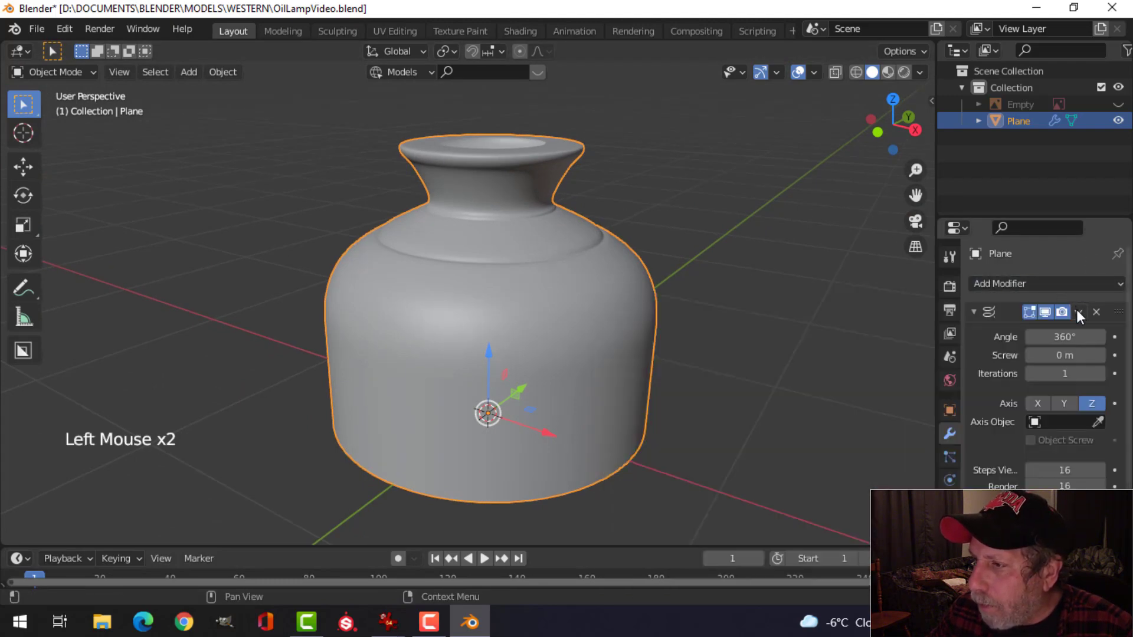
pyautogui.click(1077, 312)
pyautogui.click(1029, 334)
# Select the open edge loop at the bottom of the lamp base in Edit Mode and extrude it inward by scaling
pyautogui.press('Tab')
pyautogui.moveTo(568, 442); pyautogui.dragTo(580, 397, button='middle')
pyautogui.hotkey('alt', 'a')
pyautogui.press('2')
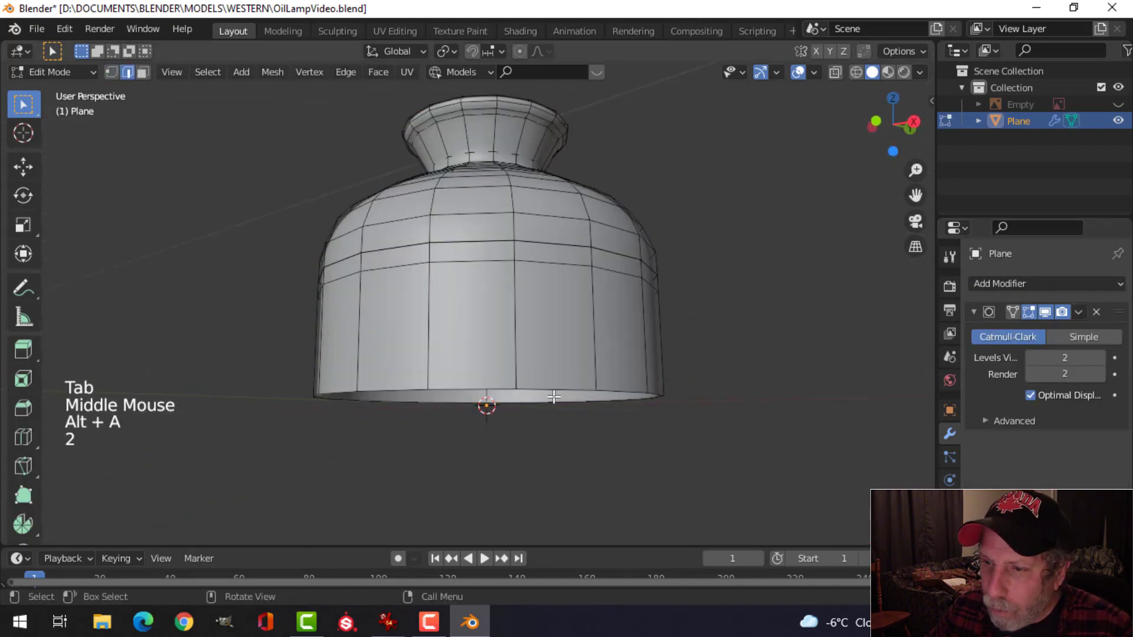
pyautogui.keyDown('alt'); pyautogui.keyDown('shift'); pyautogui.click(555, 392); pyautogui.keyUp('shift'); pyautogui.keyUp('alt')
pyautogui.moveTo(632, 447); pyautogui.dragTo(610, 318, button='middle')
pyautogui.press('e')
pyautogui.press('s')
pyautogui.click(607, 404)
# Try a Grid Fill on the remaining bottom opening and undo it
pyautogui.click(380, 73)
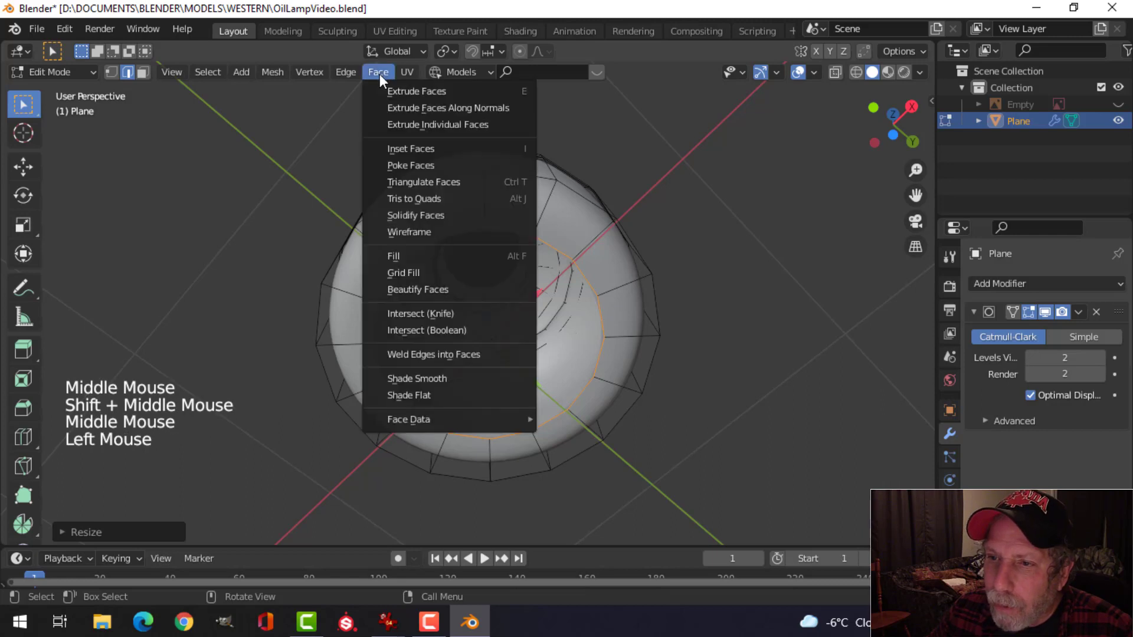
pyautogui.click(420, 265)
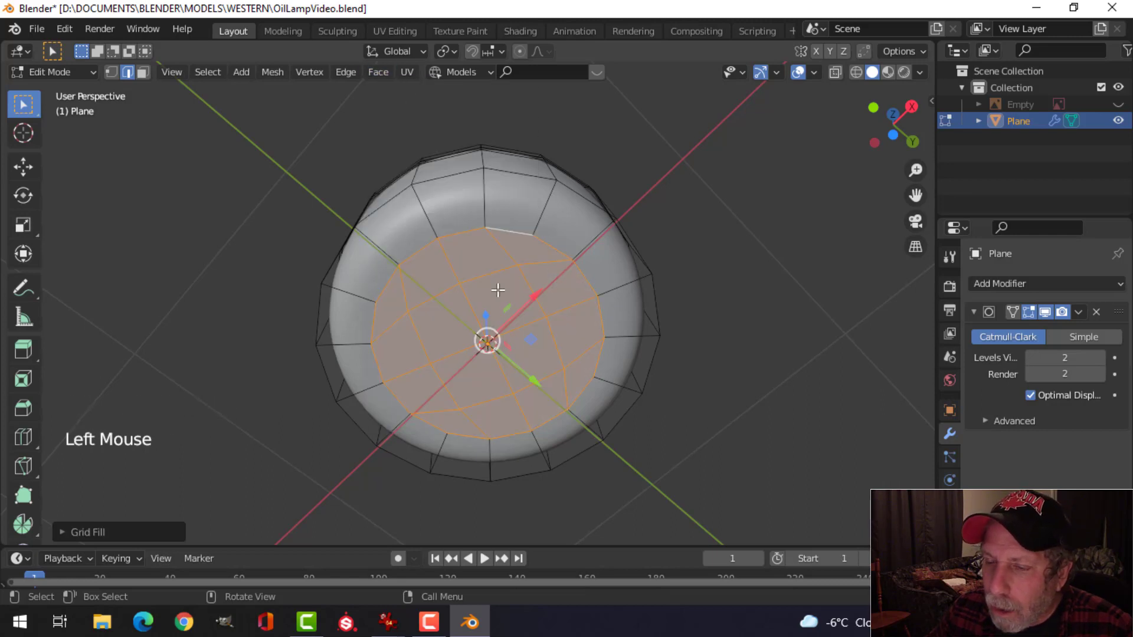
pyautogui.hotkey('ctrl', 'z')
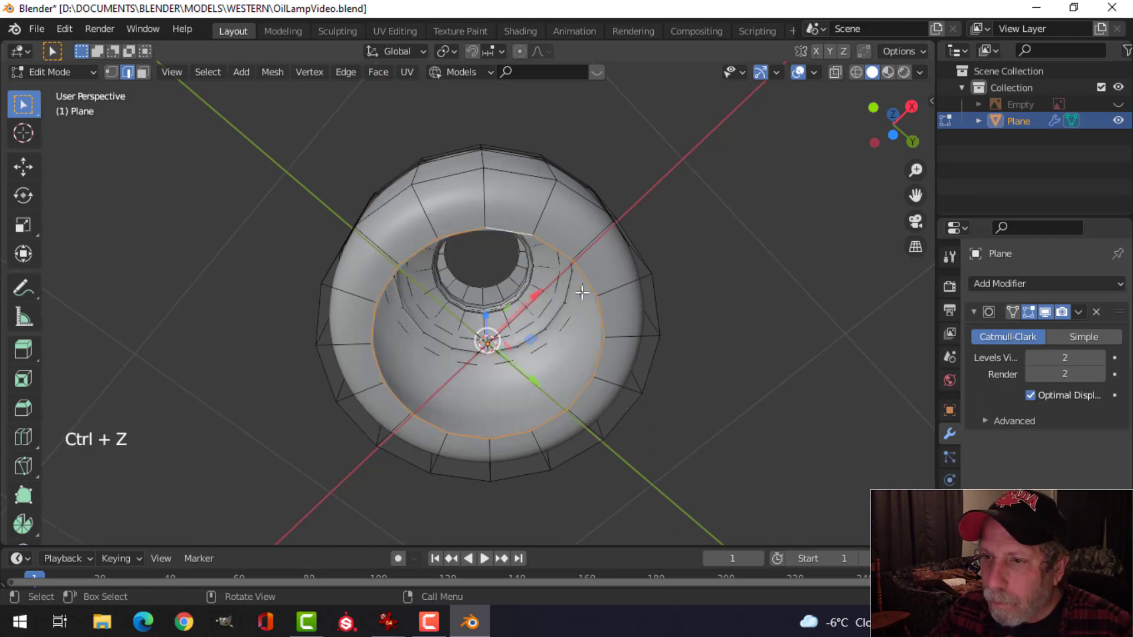
# Fill the bottom opening with a single face and add a supporting edge loop close above the base's bottom edge
pyautogui.press('f')
pyautogui.hotkey('alt', 'a')
pyautogui.moveTo(525, 271); pyautogui.dragTo(531, 400, button='middle')
pyautogui.hotkey('ctrl', 'r')
pyautogui.moveTo(466, 348); pyautogui.dragTo(472, 392)
pyautogui.press('Tab')
pyautogui.moveTo(603, 369); pyautogui.dragTo(516, 349, button='middle')
pyautogui.hotkey('alt', 'a')
pyautogui.click(510, 344)
# Adjust the new bottom edge loop's height slightly along Z and check the smoothed bottom edge in Object Mode
pyautogui.press('Tab')
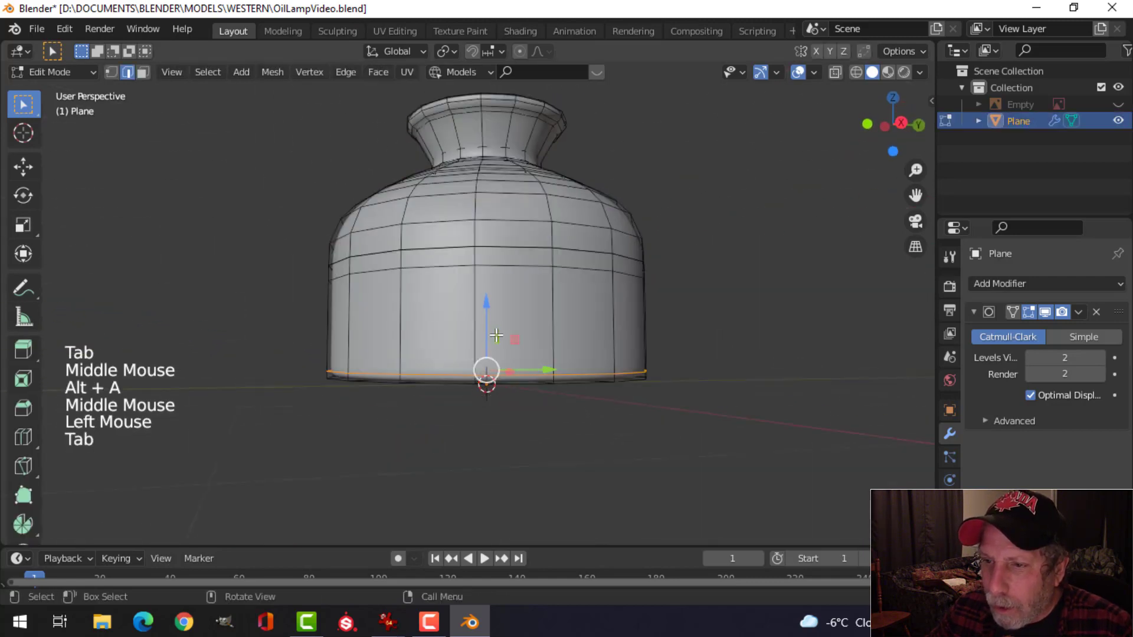
pyautogui.click(483, 314)
pyautogui.moveTo(485, 313); pyautogui.dragTo(489, 316)
pyautogui.press('Tab')
pyautogui.moveTo(620, 319); pyautogui.dragTo(572, 324, button='middle')
pyautogui.hotkey('alt', 'a')
pyautogui.click(593, 326)
pyautogui.press('Tab')
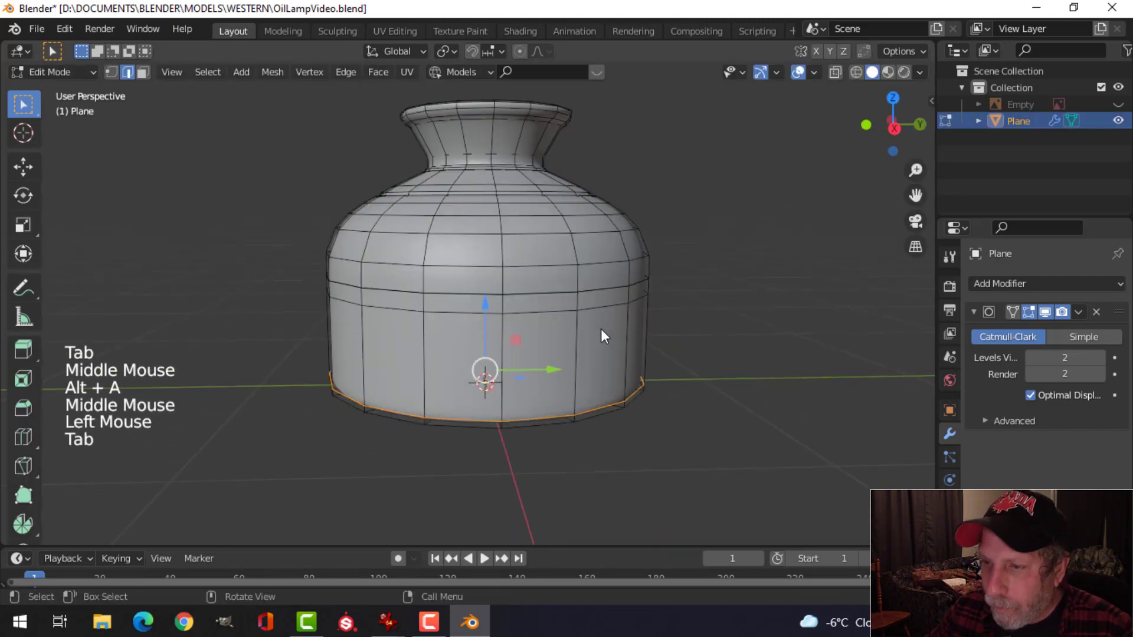
# Show the reference image and compare it with the wireframe base from the front, returning to solid shading
pyautogui.press('KP_1')
pyautogui.press('z')
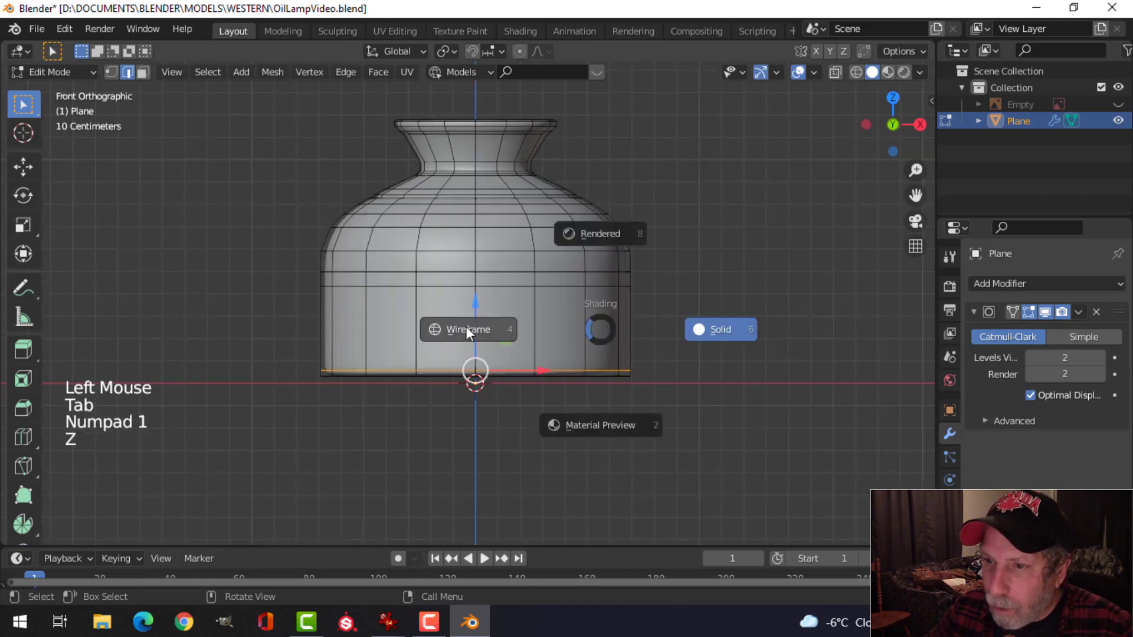
pyautogui.hotkey('alt', 'a')
pyautogui.click(1118, 104)
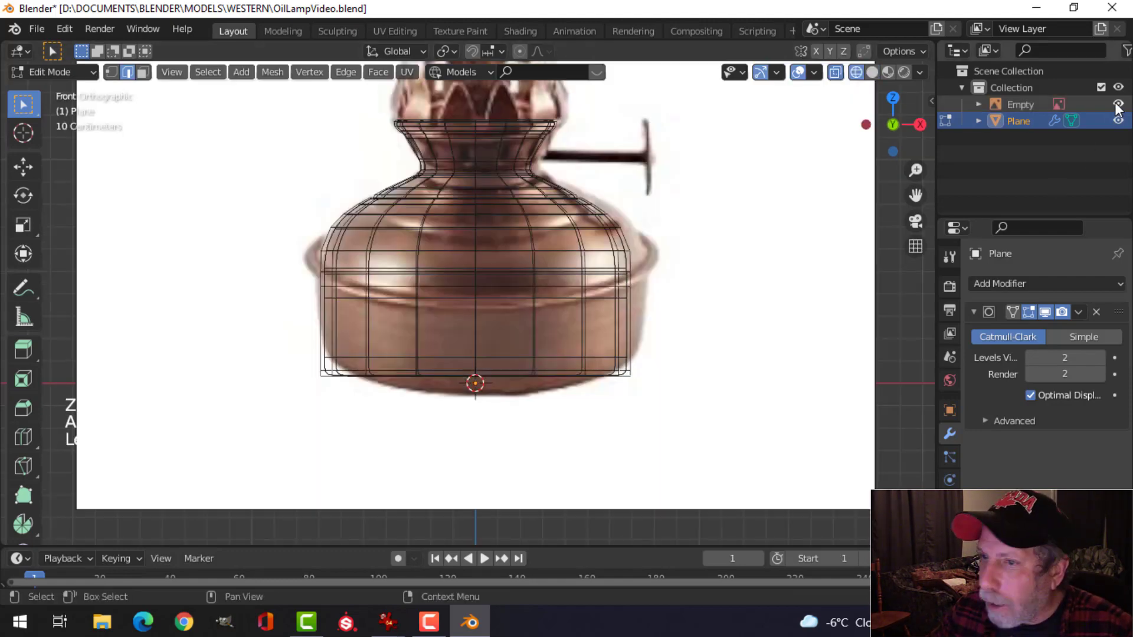
pyautogui.scroll(3, 537, 319)
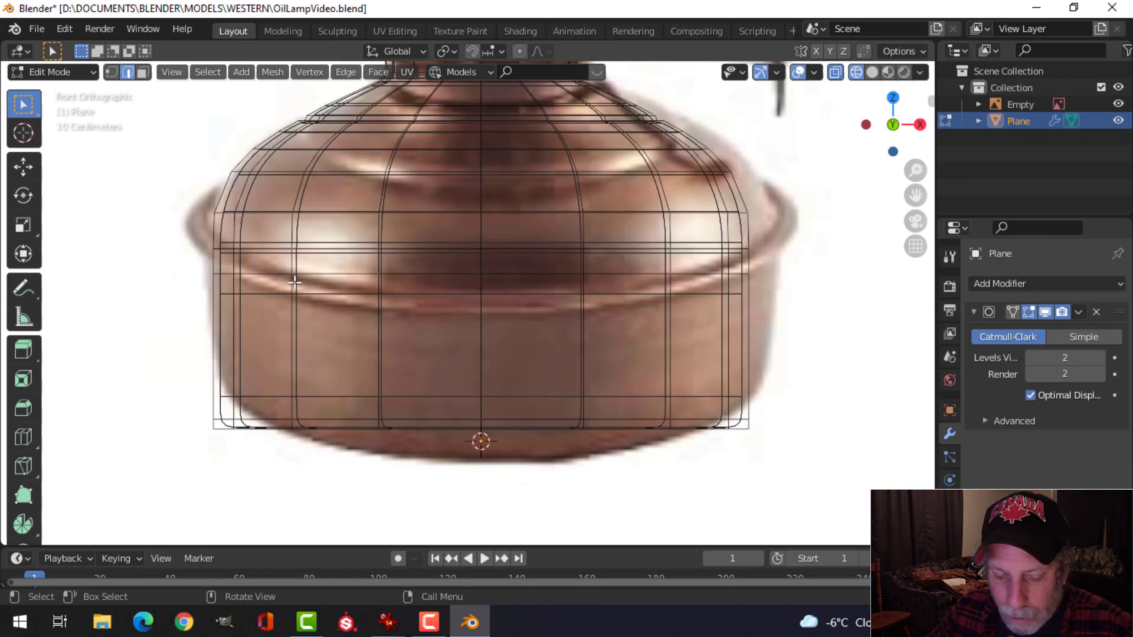
pyautogui.press('z')
pyautogui.click(422, 293)
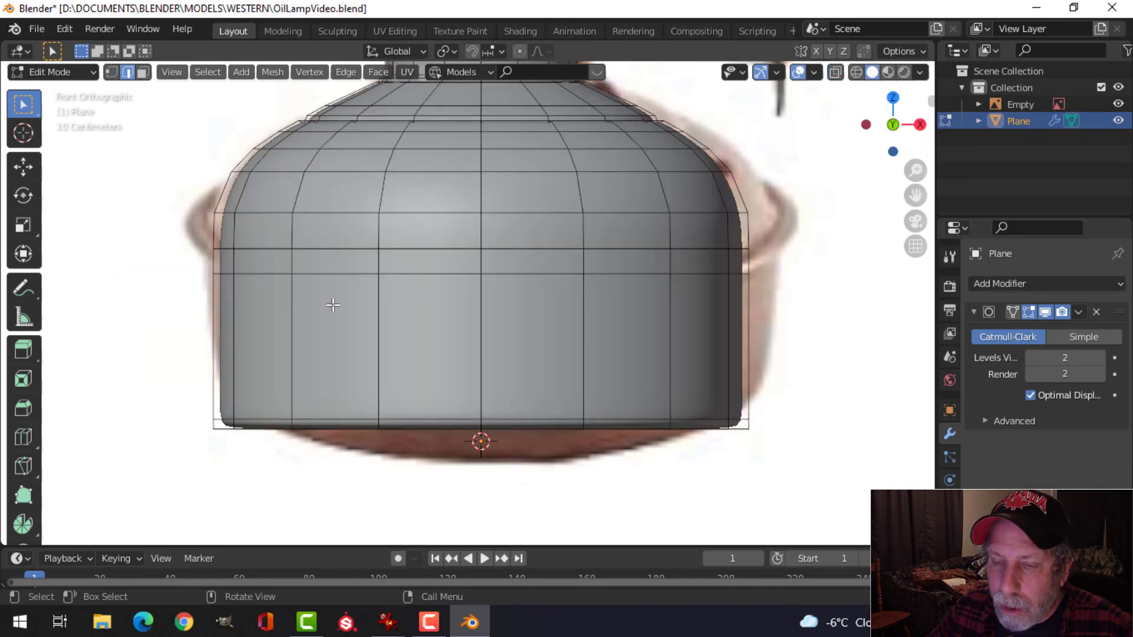
# Extrude the narrow ring of faces around the body below the shoulder and fatten it outward into a raised rim
pyautogui.press('3')
pyautogui.keyDown('alt'); pyautogui.keyDown('shift'); pyautogui.click(291, 265); pyautogui.keyUp('shift'); pyautogui.keyUp('alt')
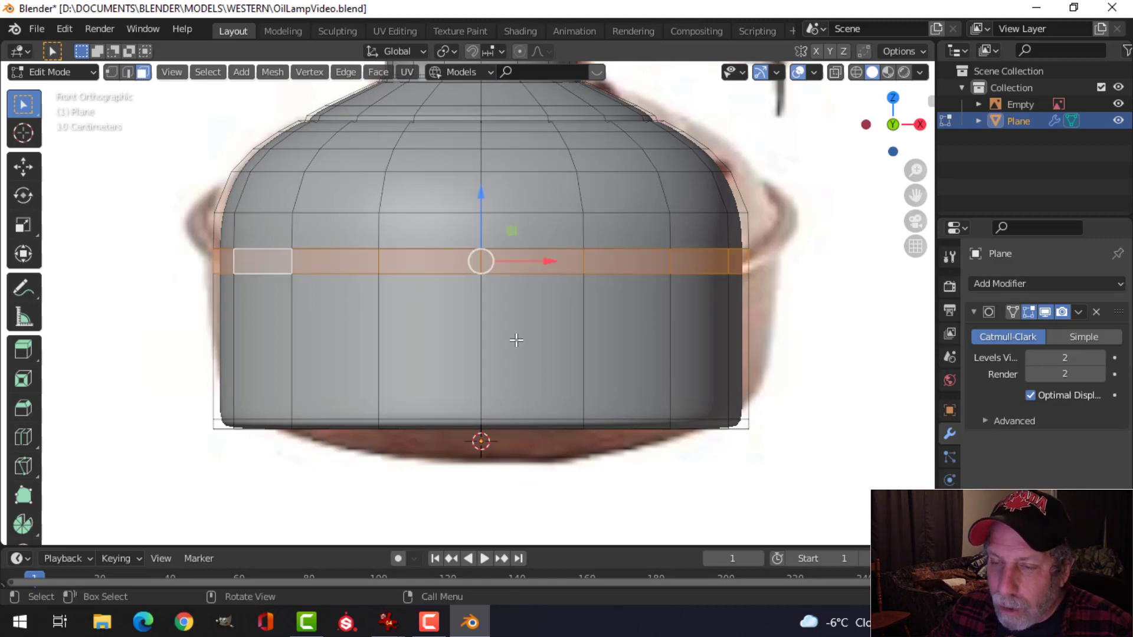
pyautogui.moveTo(516, 339); pyautogui.dragTo(556, 334, button='middle')
pyautogui.scroll(-2, 543, 360)
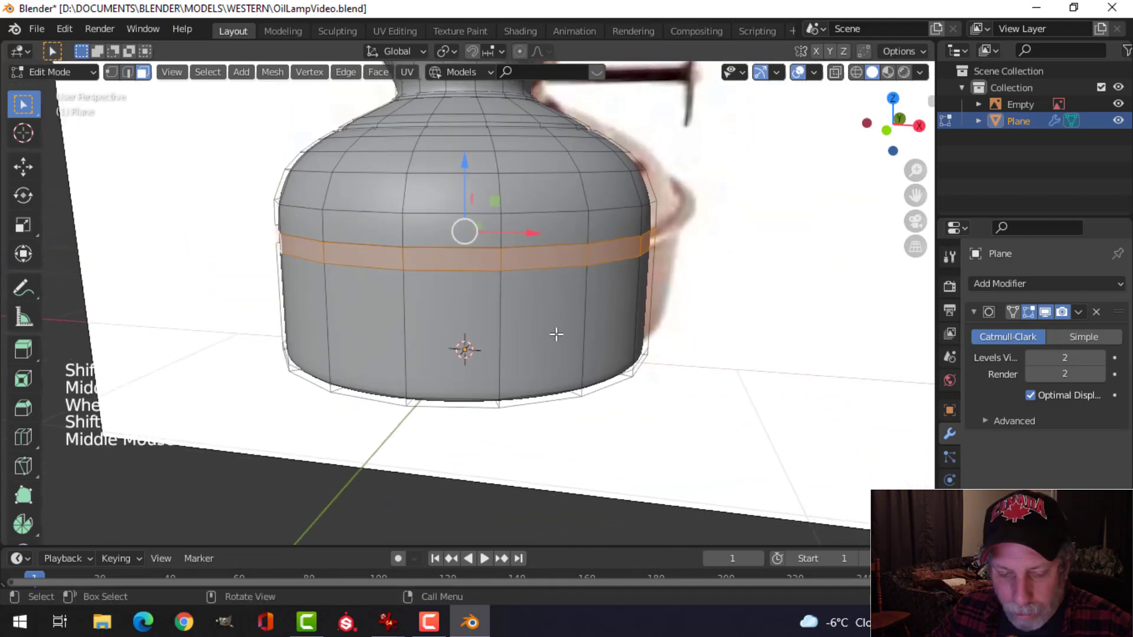
pyautogui.press('e')
pyautogui.rightClick(557, 335)
pyautogui.hotkey('alt', 's')
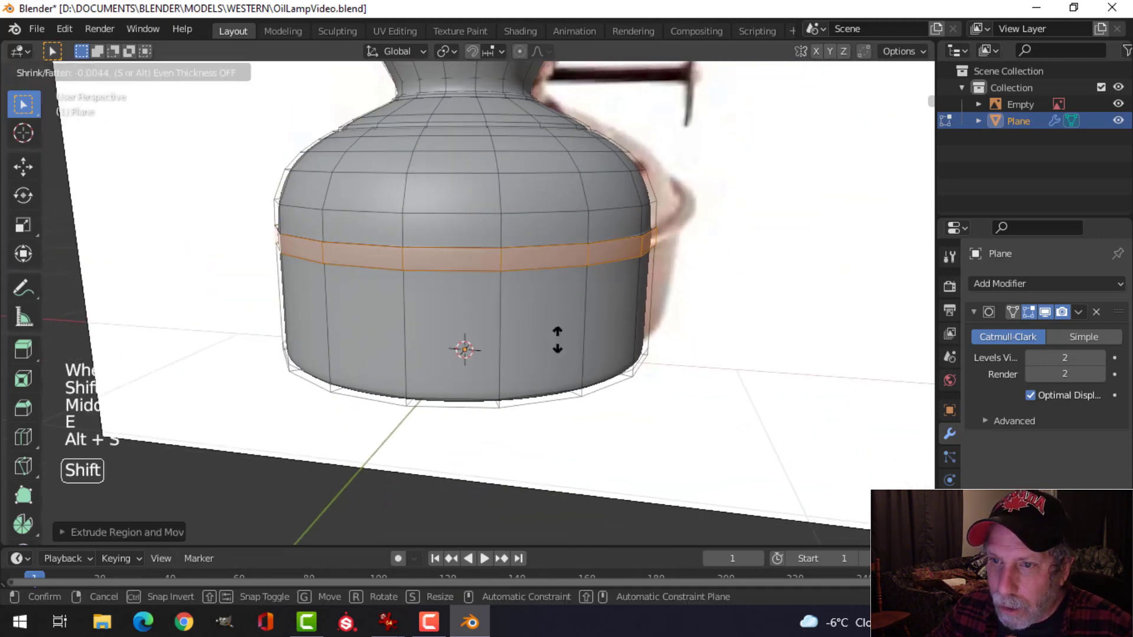
pyautogui.click(565, 385)
pyautogui.moveTo(564, 385); pyautogui.dragTo(546, 321, button='middle')
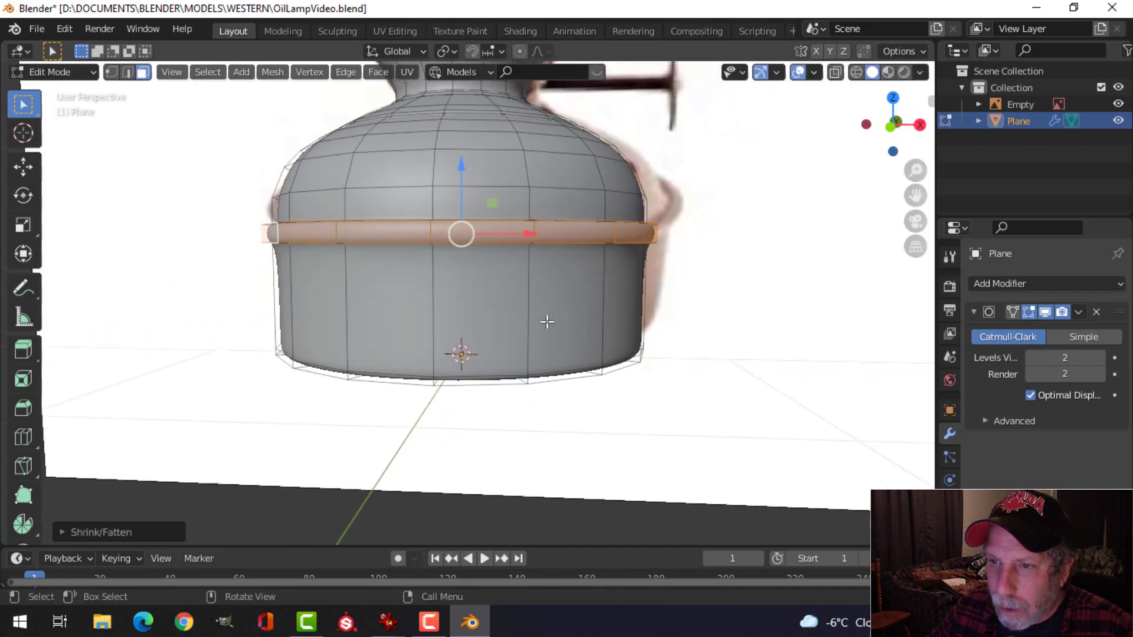
# Add supporting edge loops just below and just above the raised rim to sharpen its junction with the body
pyautogui.scroll(3, 537, 274)
pyautogui.keyDown('shift'); pyautogui.moveTo(537, 274); pyautogui.dragTo(534, 330, button='middle'); pyautogui.keyUp('shift')
pyautogui.moveTo(542, 334); pyautogui.dragTo(519, 313, button='middle')
pyautogui.hotkey('ctrl', 'r')
pyautogui.click(420, 299)
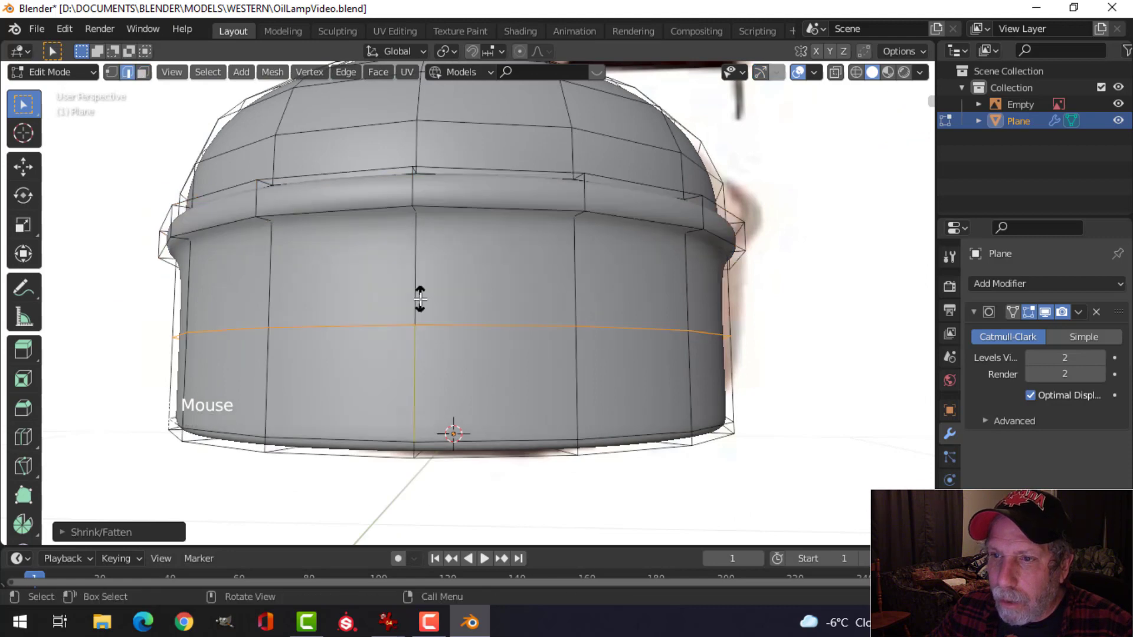
pyautogui.click(423, 192)
pyautogui.moveTo(423, 192); pyautogui.dragTo(417, 211, button='middle')
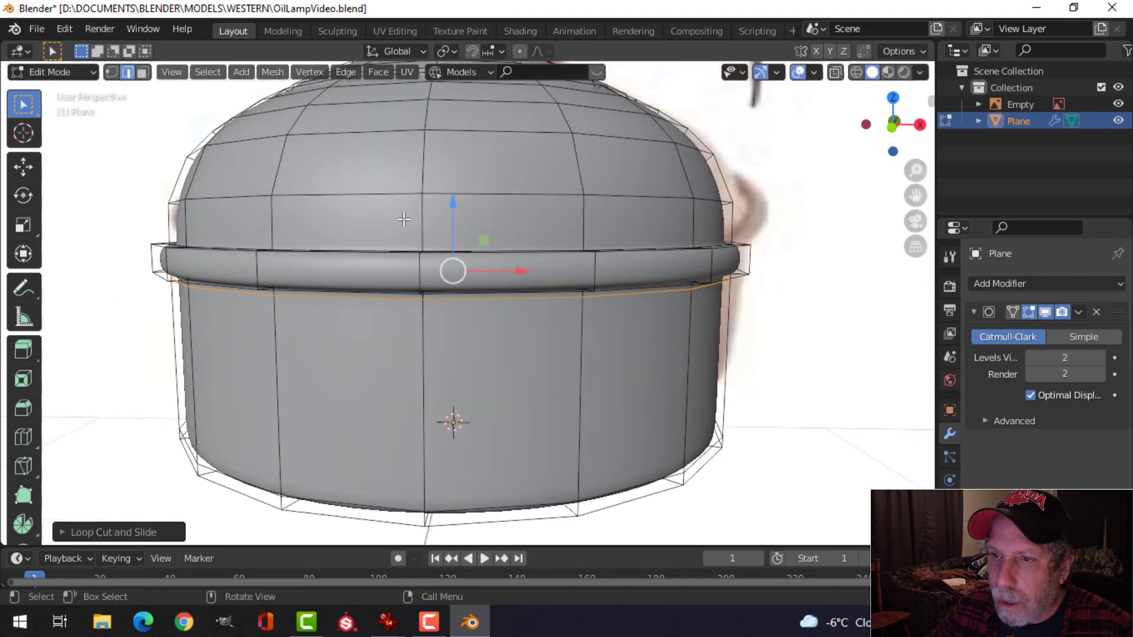
pyautogui.hotkey('ctrl', 'r')
pyautogui.click(418, 212)
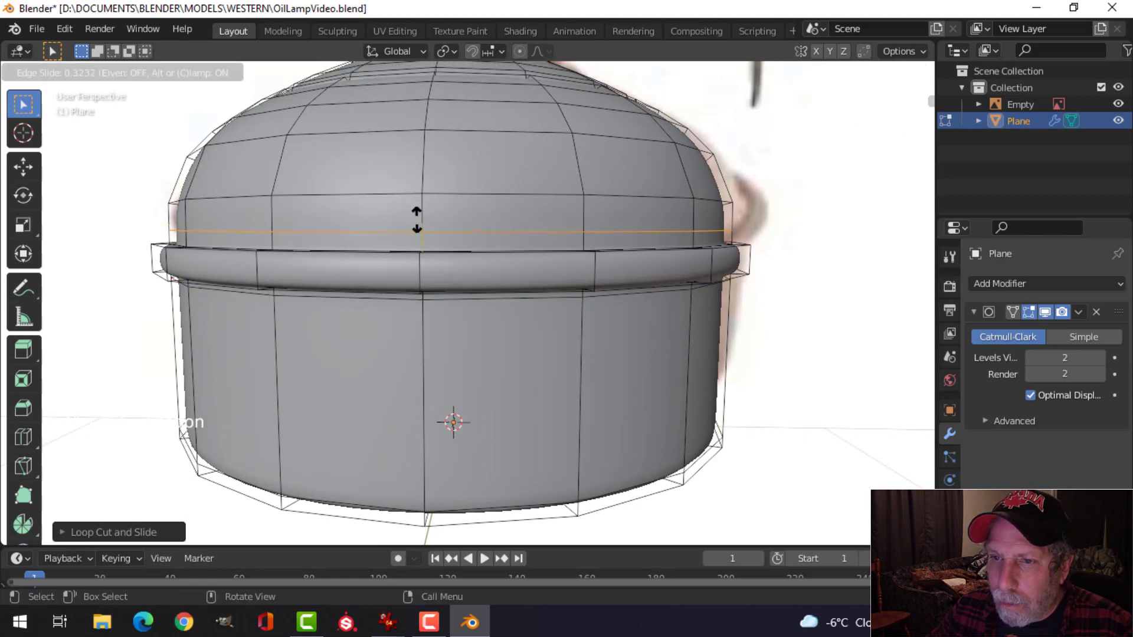
pyautogui.click(417, 230)
# Return to Object Mode, hide the reference image and deselect the lamp base
pyautogui.press('Tab')
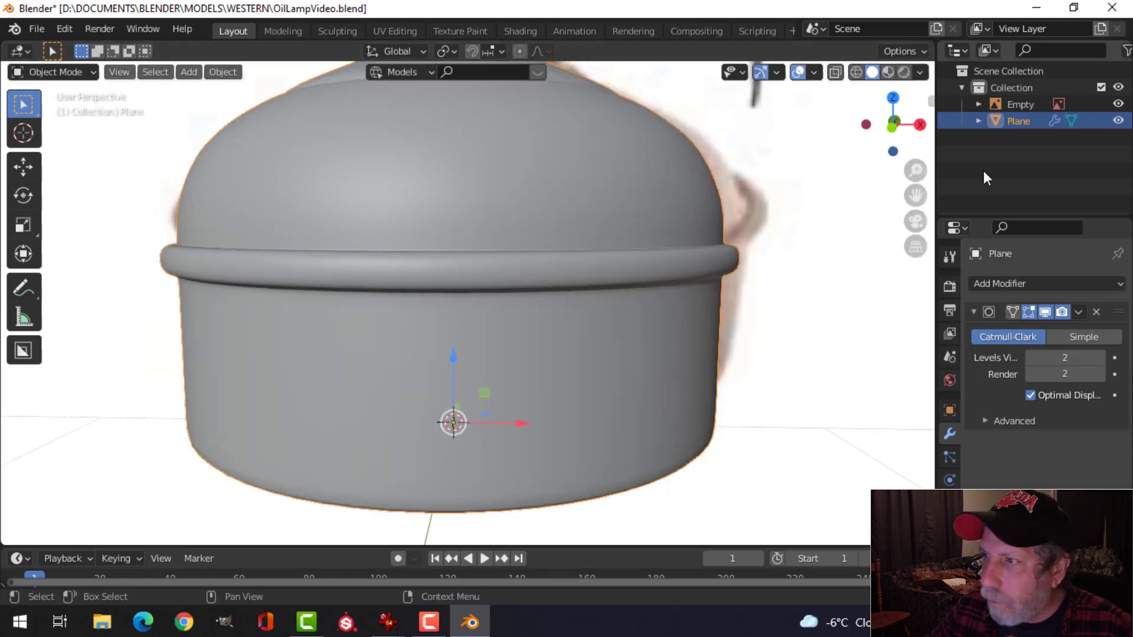
pyautogui.click(1117, 106)
pyautogui.moveTo(542, 284); pyautogui.dragTo(472, 335, button='middle')
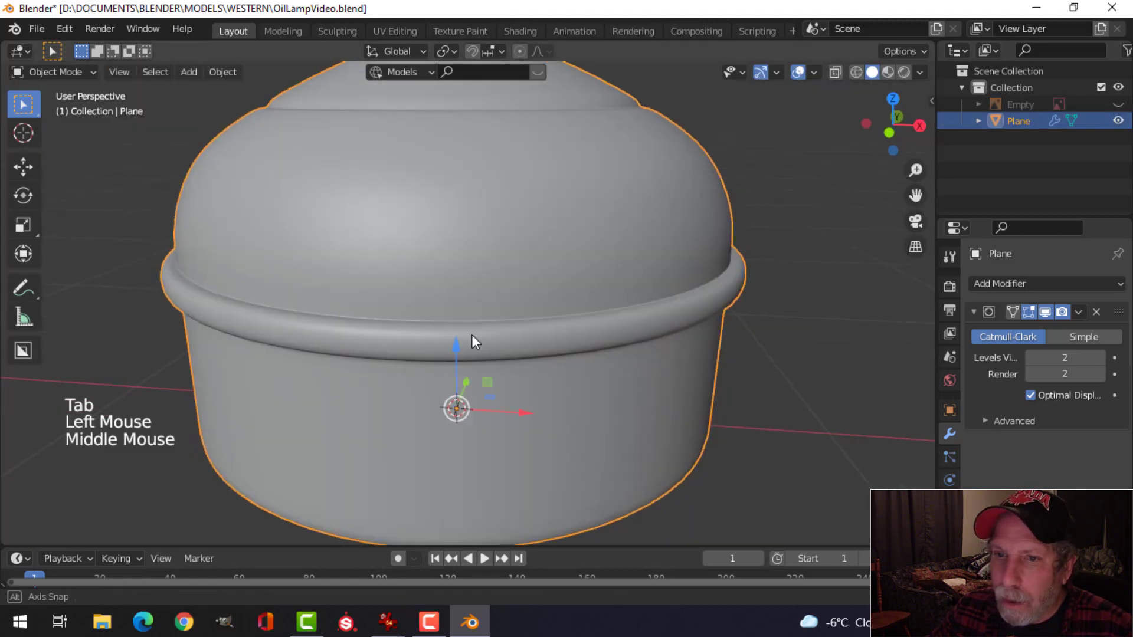
pyautogui.hotkey('alt', 'a')
# Inspect the smoothed lamp base and its raised rim from several angles and distances
pyautogui.scroll(-4, 576, 361)
pyautogui.moveTo(565, 365); pyautogui.dragTo(519, 345, button='middle')
pyautogui.scroll(3, 550, 358)
pyautogui.scroll(1, 546, 362)
pyautogui.scroll(-2, 526, 362)
pyautogui.moveTo(519, 345)
pyautogui.mouseDown(button='middle')
pyautogui.moveTo(515, 354)
pyautogui.moveTo(508, 323)
pyautogui.moveTo(511, 342)
pyautogui.mouseUp(button='middle')
pyautogui.moveTo(511, 343)
pyautogui.mouseDown(button='middle')
pyautogui.moveTo(514, 359)
pyautogui.moveTo(498, 300)
pyautogui.moveTo(531, 393)
pyautogui.moveTo(521, 313)
pyautogui.moveTo(519, 355)
pyautogui.mouseUp(button='middle')
pyautogui.scroll(-4, 505, 337)
pyautogui.scroll(1, 522, 348)
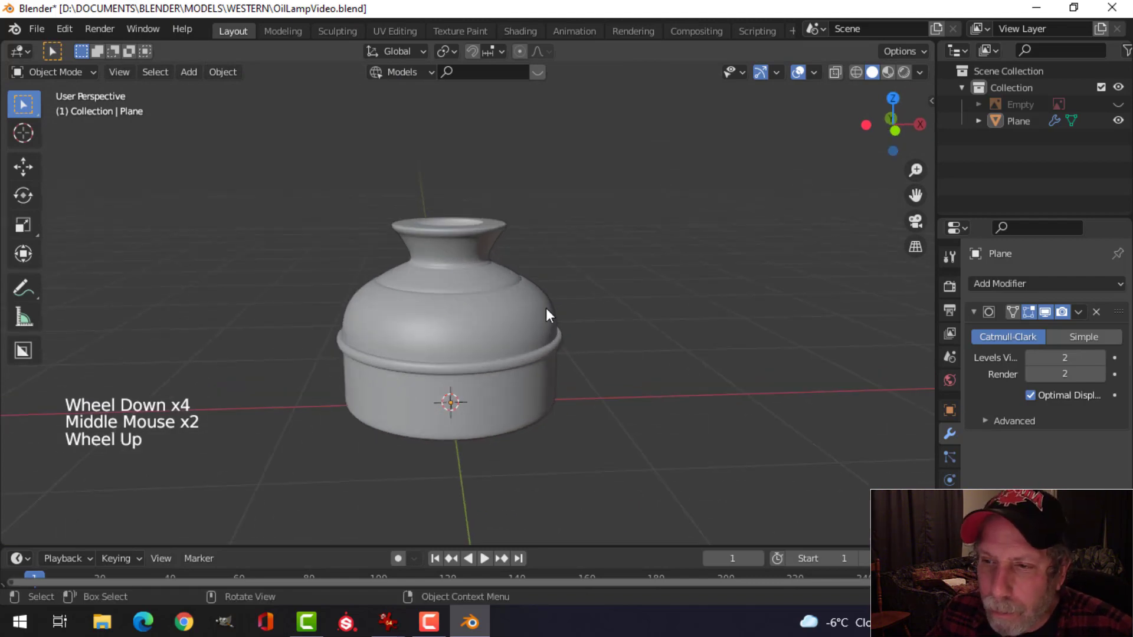
pyautogui.scroll(-1, 537, 300)
pyautogui.moveTo(578, 328); pyautogui.dragTo(505, 384, button='middle')
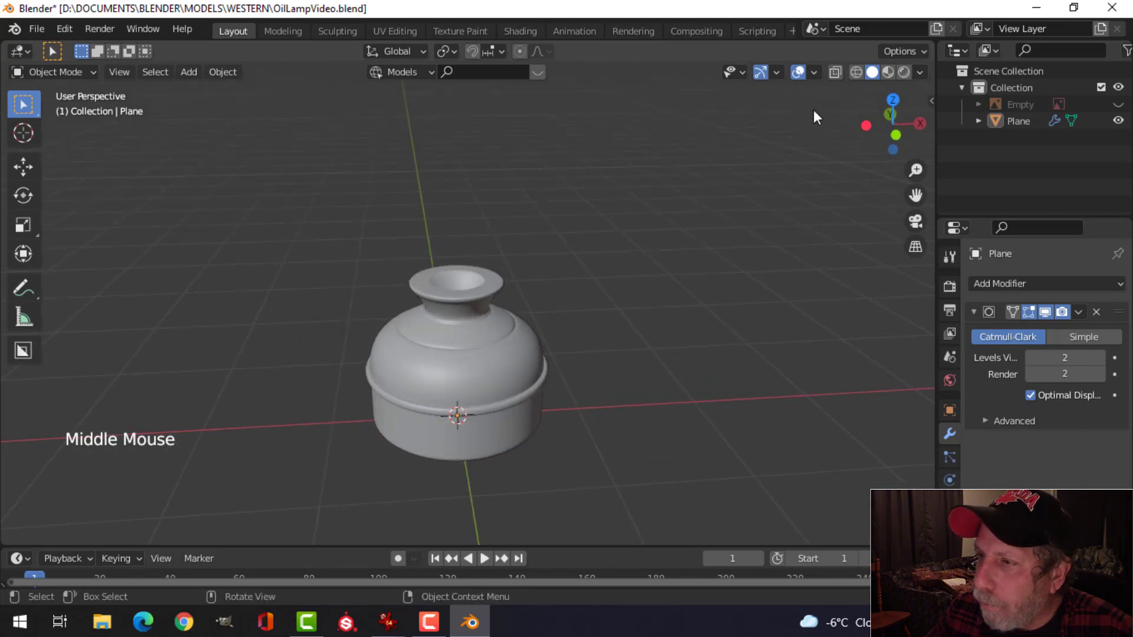
# Show the reference image, select the lamp base and examine the burner area above its neck
pyautogui.click(1118, 104)
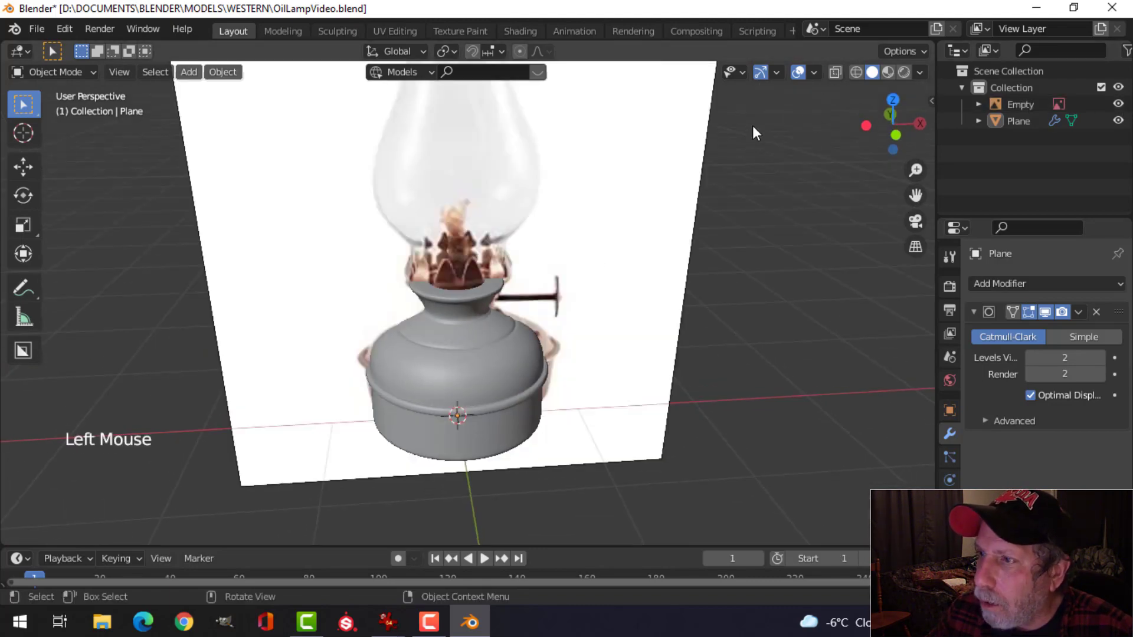
pyautogui.press('KP_1')
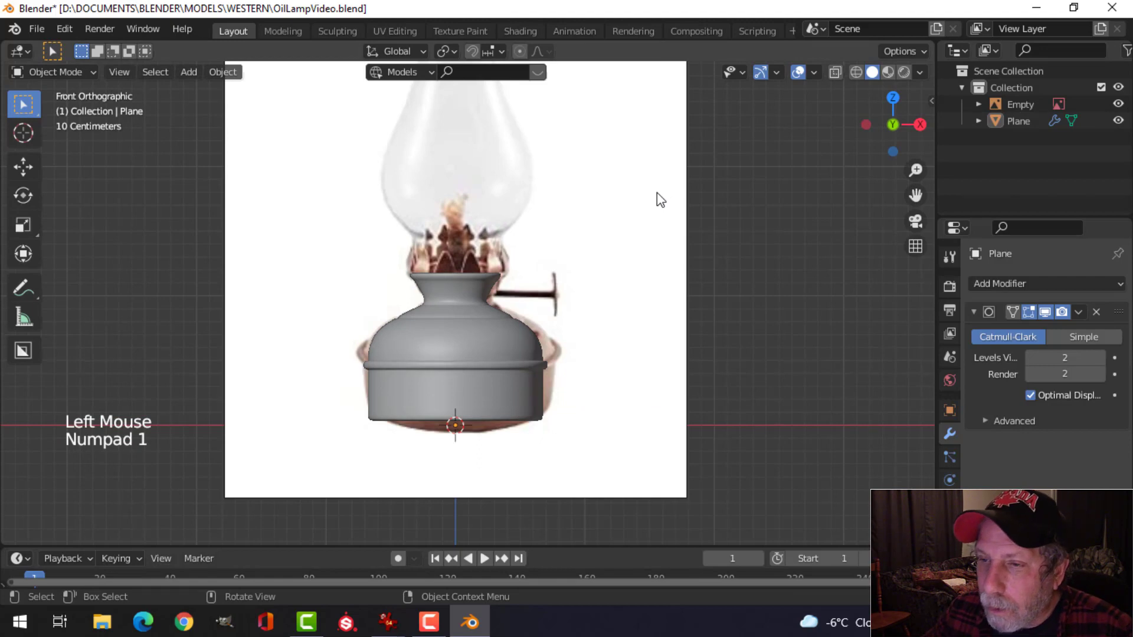
pyautogui.scroll(6, 479, 268)
pyautogui.keyDown('shift'); pyautogui.moveTo(461, 255); pyautogui.dragTo(467, 328, button='middle'); pyautogui.keyUp('shift')
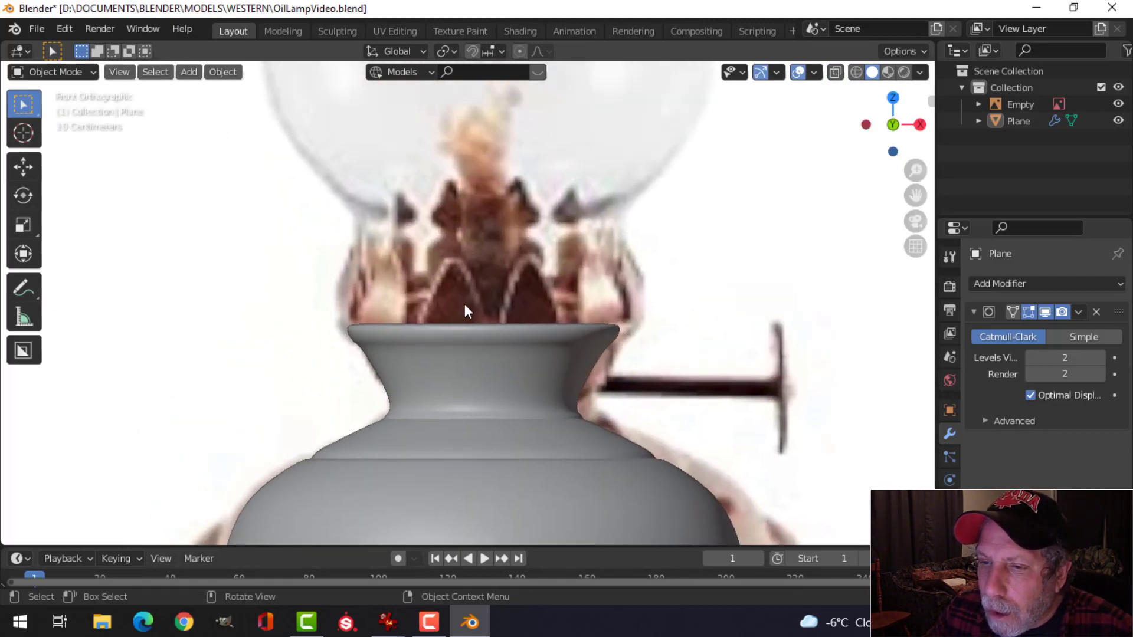
pyautogui.scroll(-1, 450, 308)
pyautogui.keyDown('shift'); pyautogui.moveTo(469, 294); pyautogui.dragTo(467, 320, button='middle'); pyautogui.keyUp('shift')
pyautogui.click(465, 349)
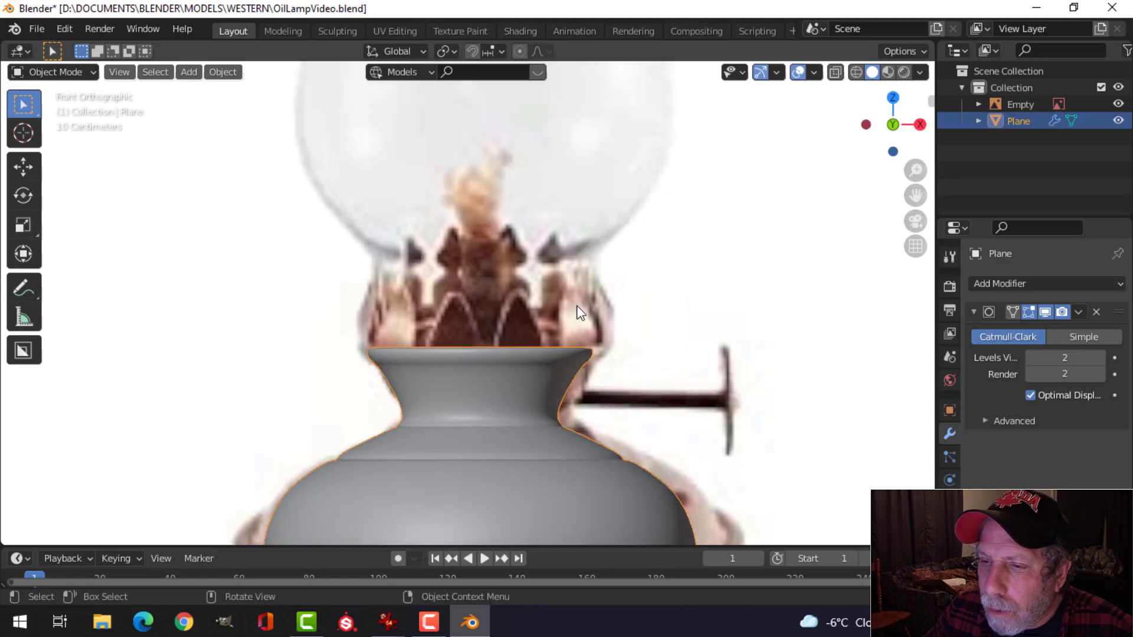
pyautogui.moveTo(578, 312); pyautogui.dragTo(501, 219, button='middle')
pyautogui.scroll(-1, 501, 219)
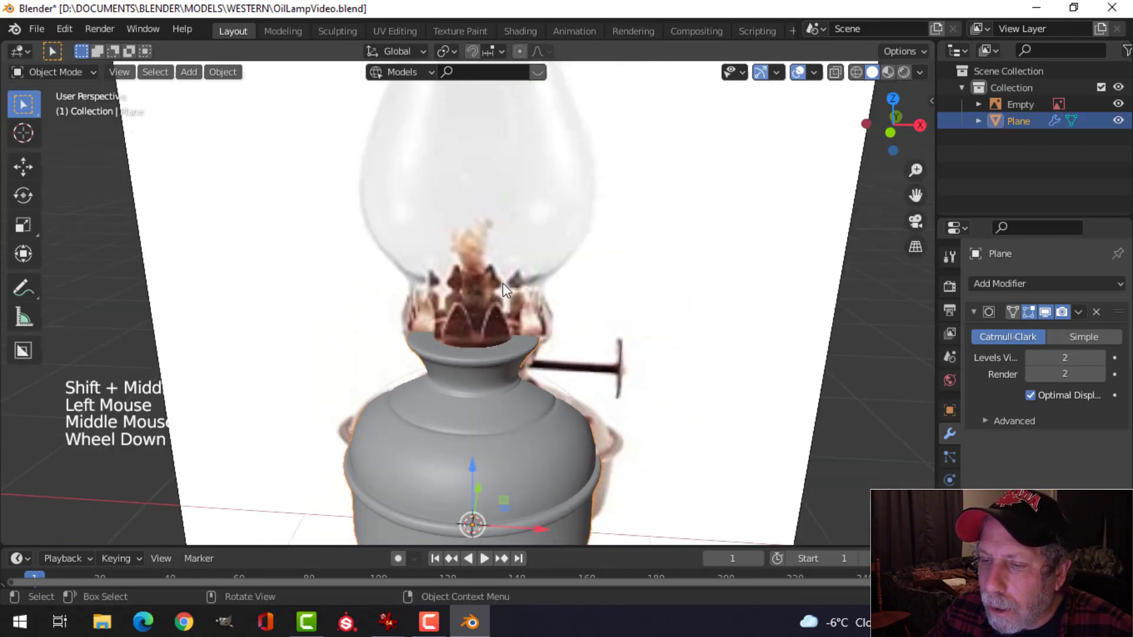
pyautogui.moveTo(503, 284); pyautogui.dragTo(508, 331, button='middle')
pyautogui.scroll(3, 506, 276)
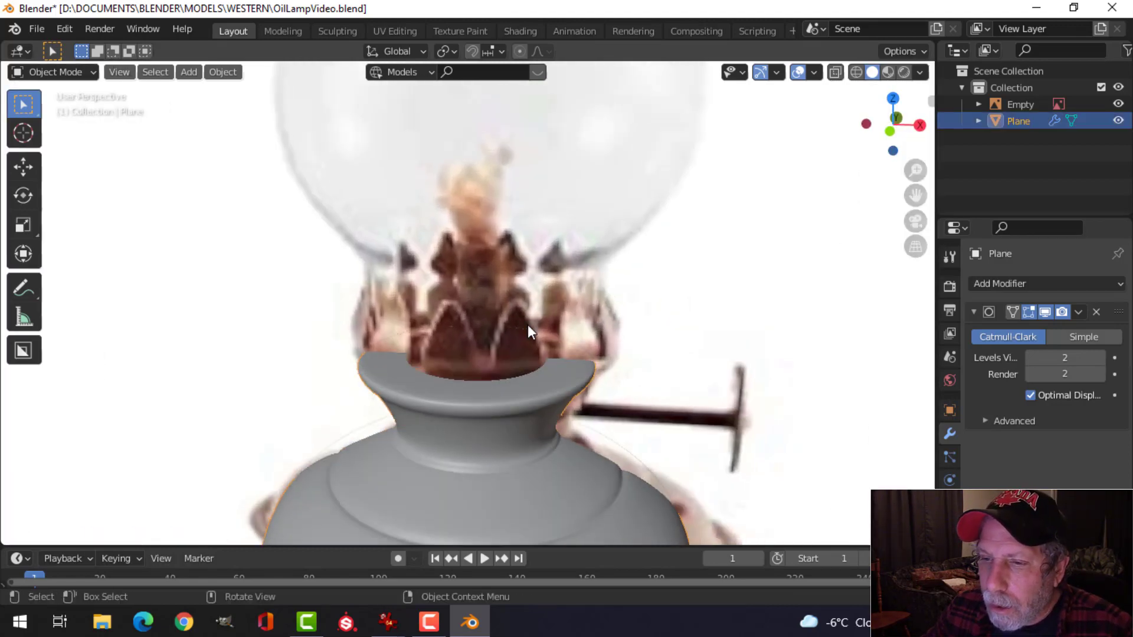
# Duplicate the outer edge loop of the neck's top lip in Edit Mode and raise the copy slightly above it
pyautogui.press('Tab')
pyautogui.press('a')
pyautogui.hotkey('alt', 'a')
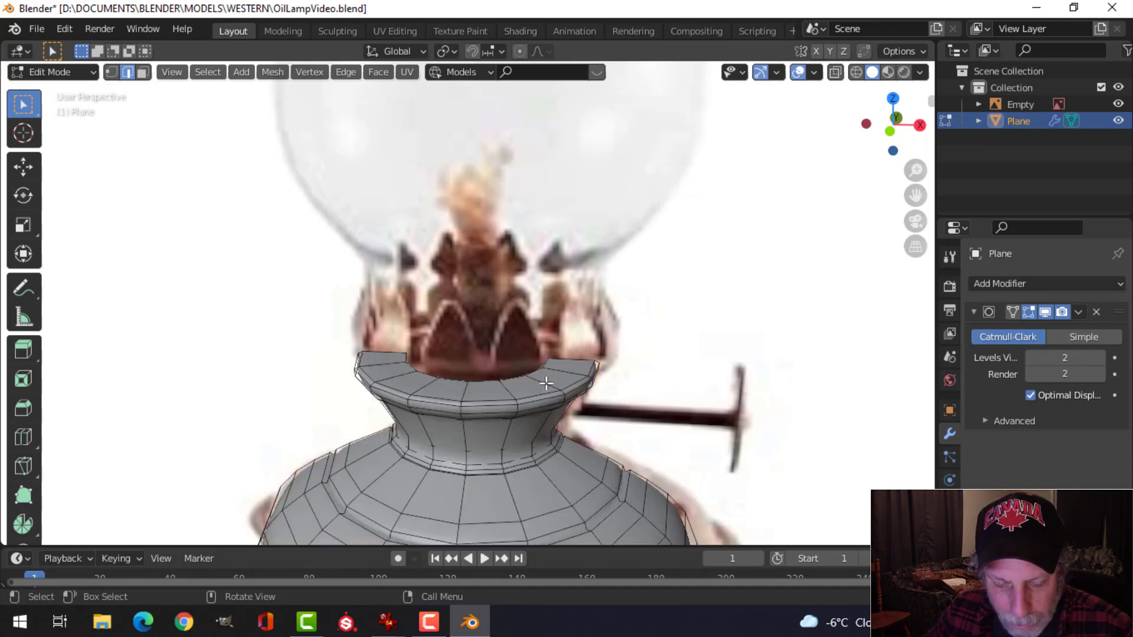
pyautogui.keyDown('alt'); pyautogui.keyDown('shift'); pyautogui.click(483, 407); pyautogui.keyUp('shift'); pyautogui.keyUp('alt')
pyautogui.scroll(-3, 483, 406)
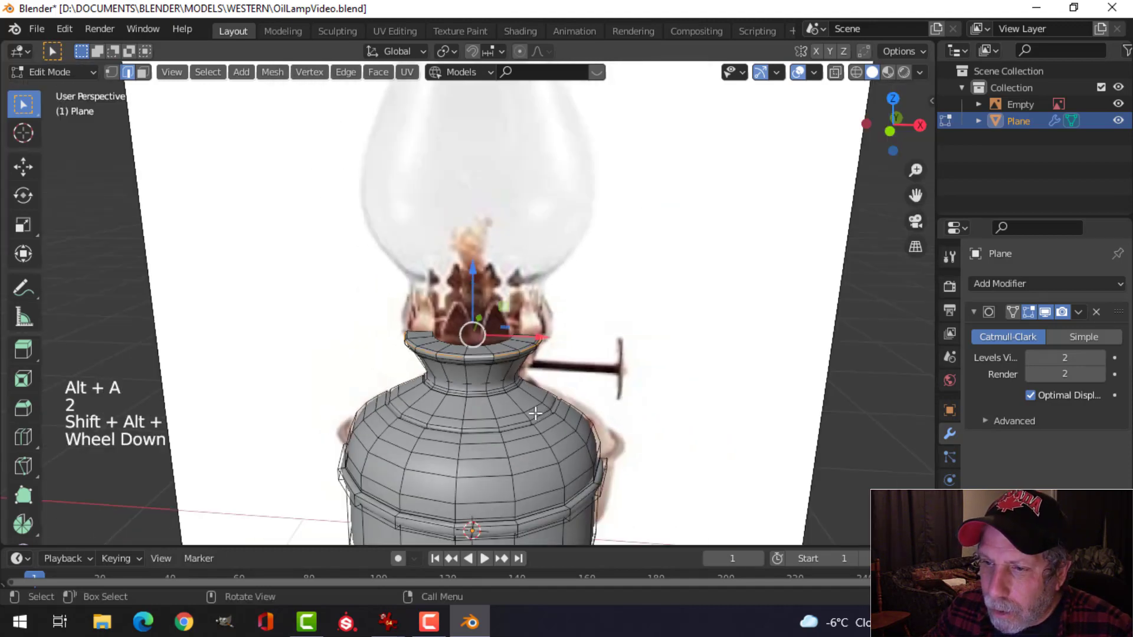
pyautogui.moveTo(483, 406); pyautogui.dragTo(546, 364, button='middle')
pyautogui.hotkey('shift', 'd')
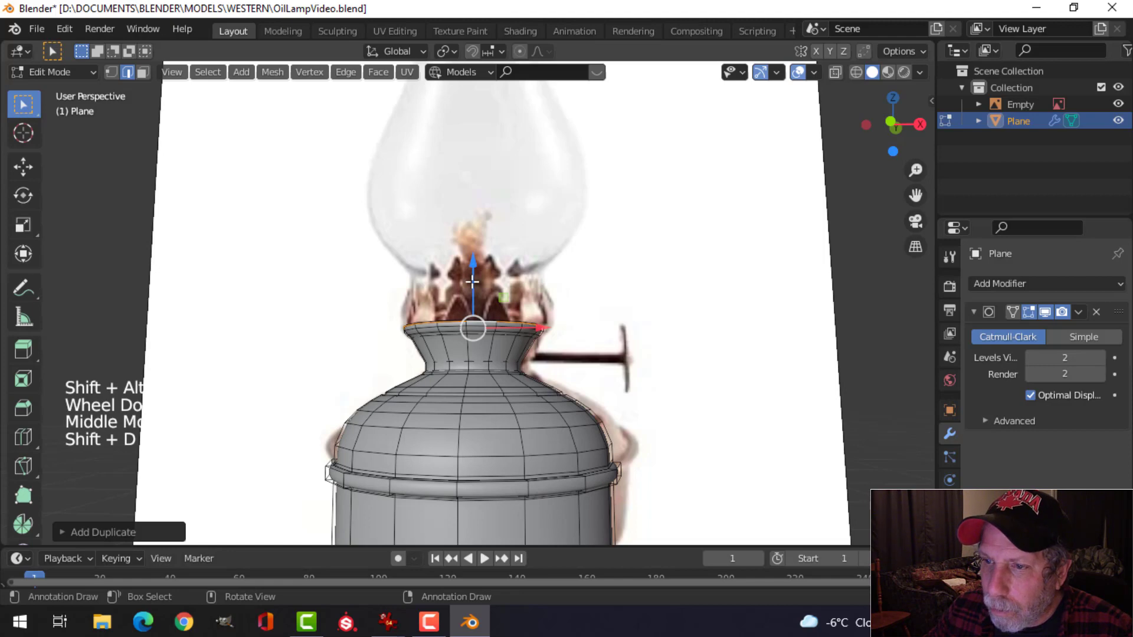
pyautogui.click(593, 268)
# Separate the duplicated edge loop into its own object and select it in Object Mode
pyautogui.press('p')
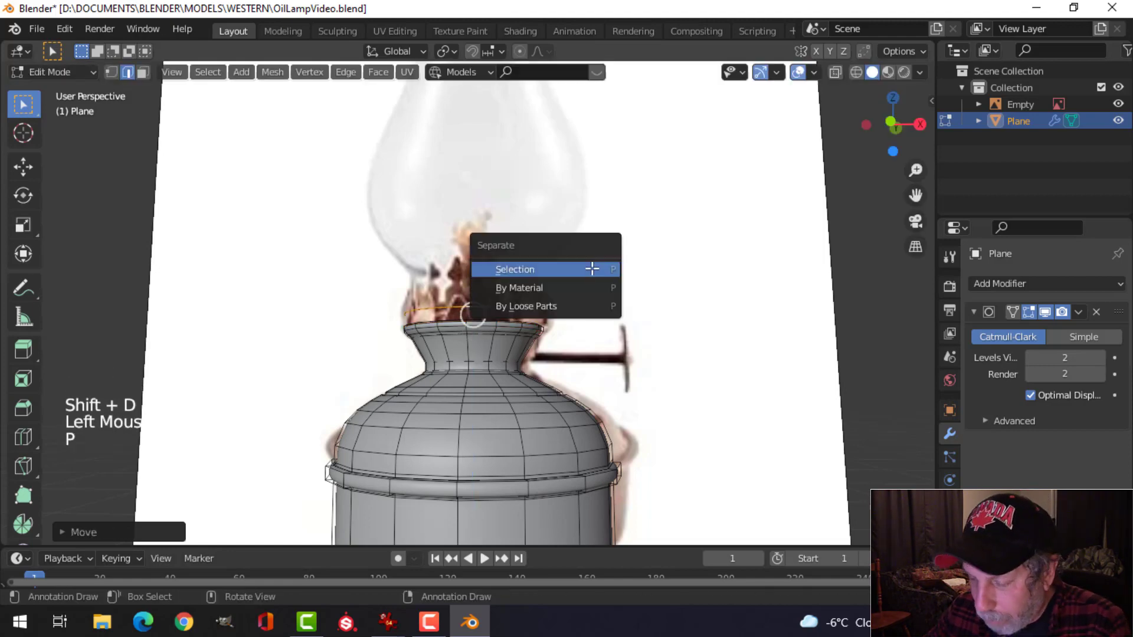
pyautogui.click(592, 269)
pyautogui.press('Tab')
pyautogui.click(543, 308)
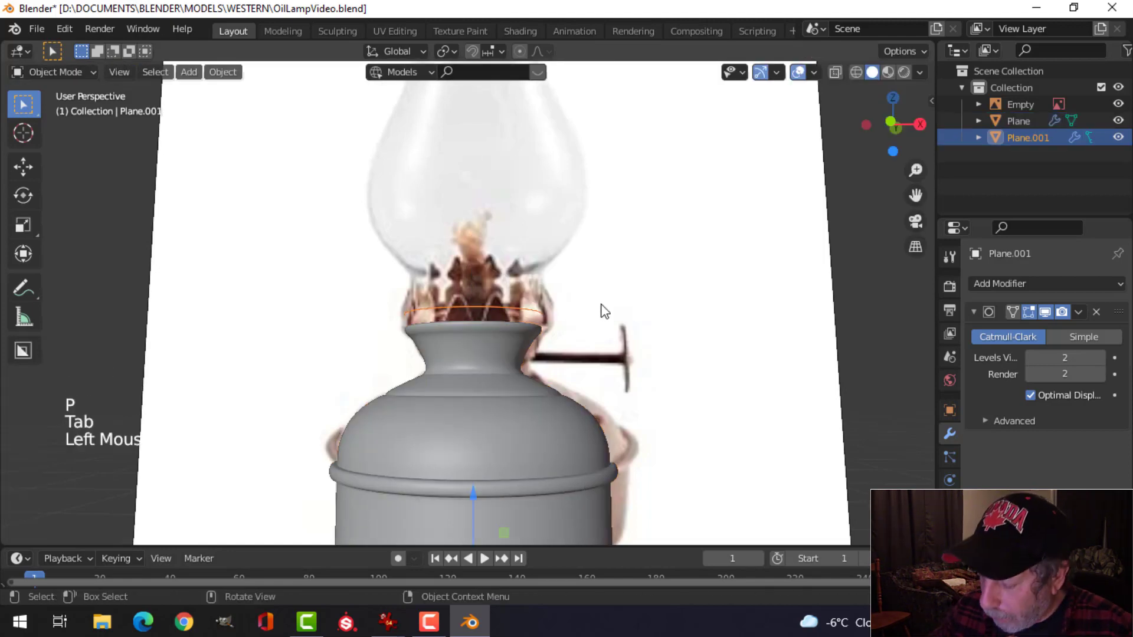
# Edit the separated loop from the front with its subdivision preview turned off, and lower it to just above the neck lip
pyautogui.press('KP_1')
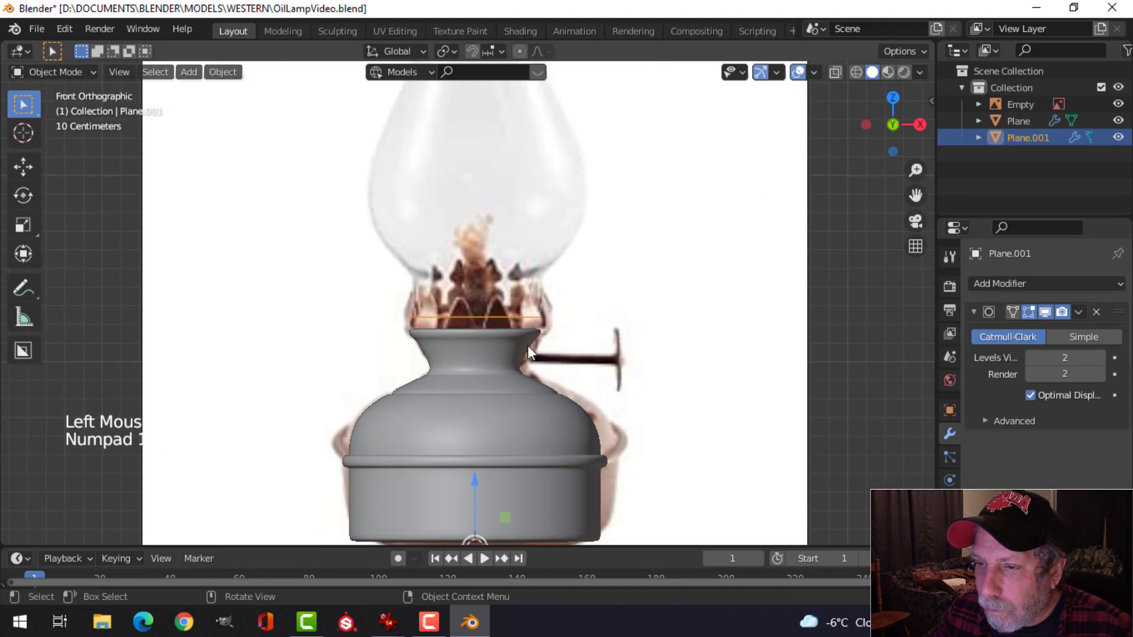
pyautogui.scroll(3, 508, 341)
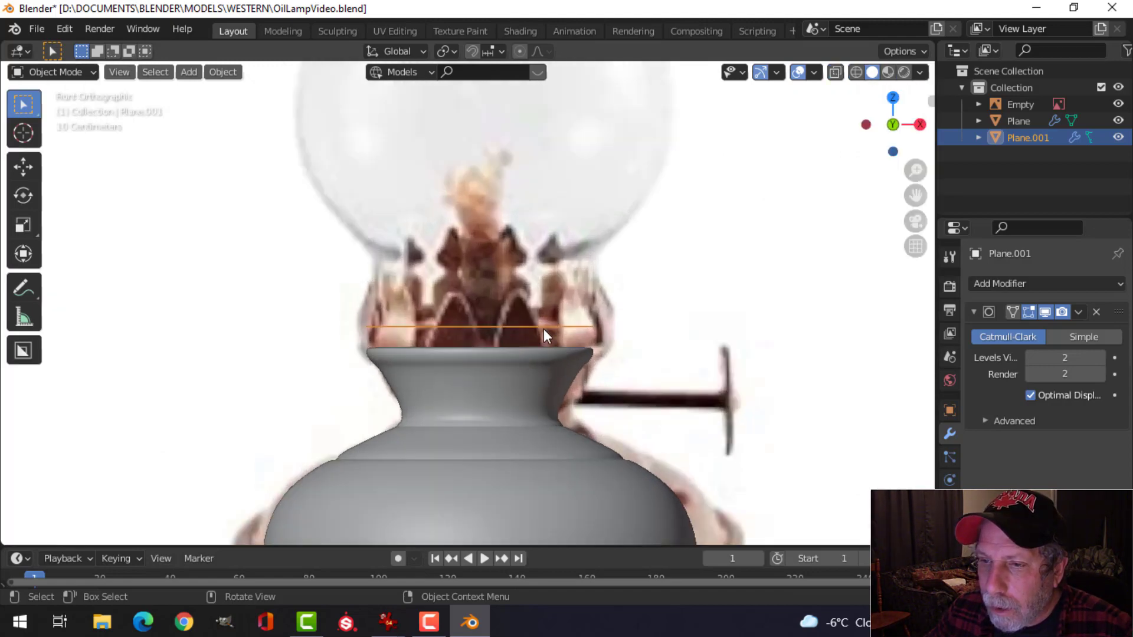
pyautogui.press('Tab')
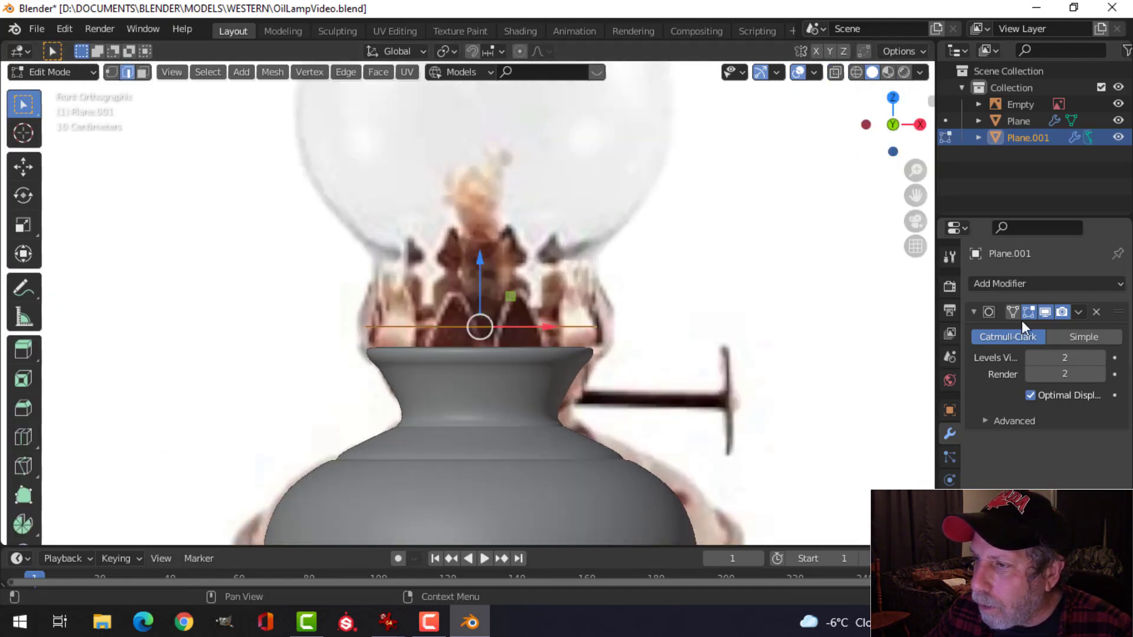
pyautogui.click(1045, 311)
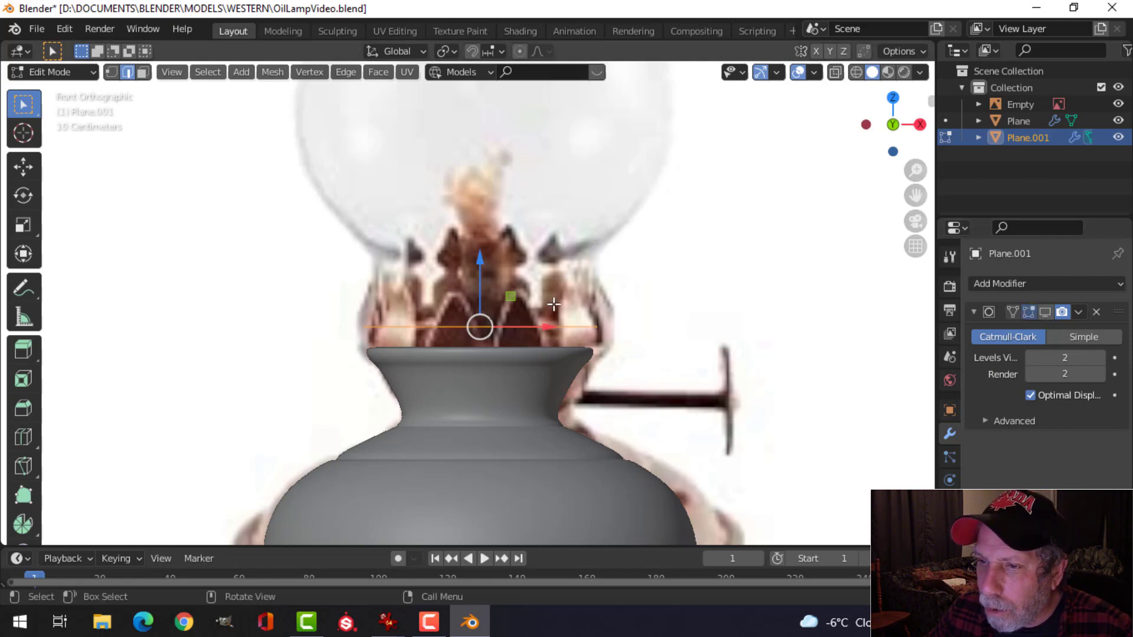
pyautogui.moveTo(483, 263); pyautogui.dragTo(484, 282)
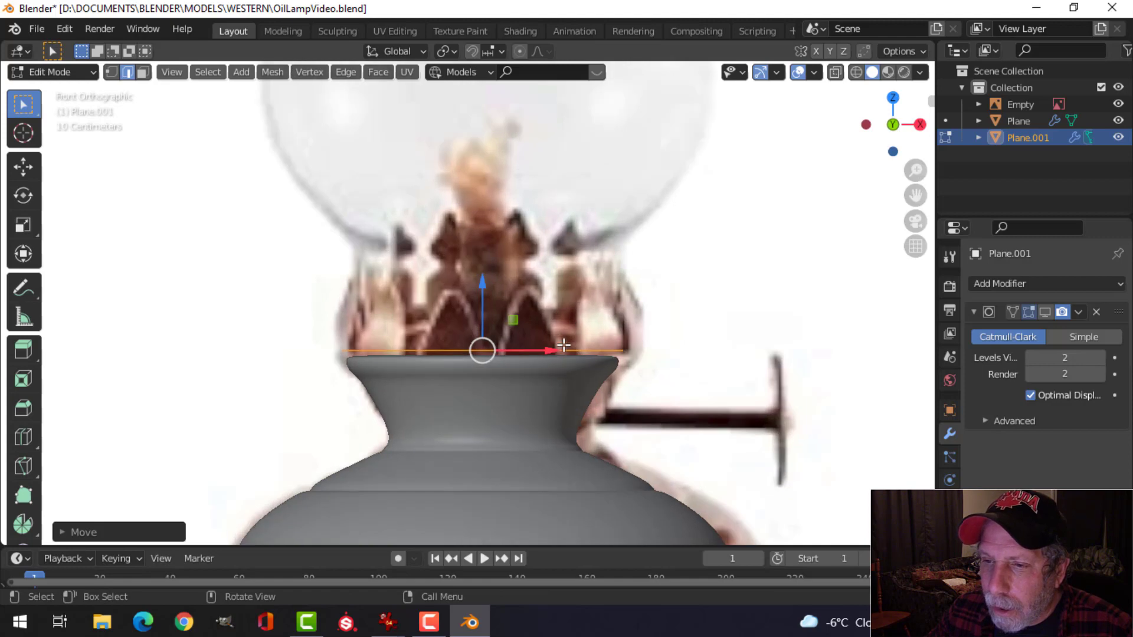
pyautogui.scroll(-3, 562, 344)
pyautogui.scroll(3, 557, 344)
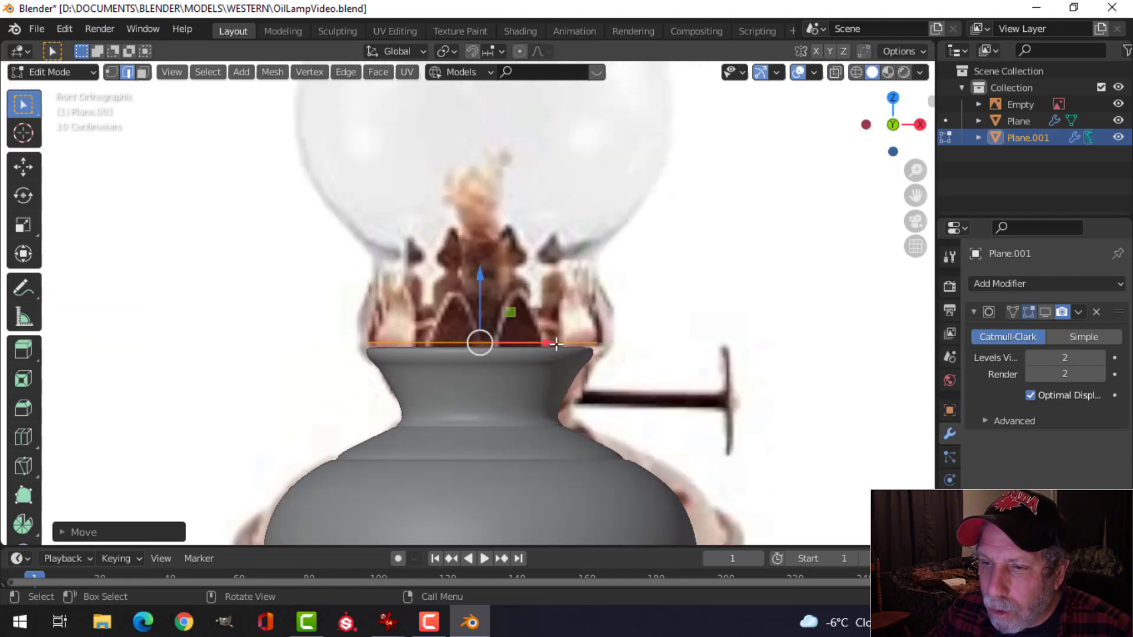
# Extrude the loop a short way upward and scale the new edge slightly outward to form a flared ring
pyautogui.press('e')
pyautogui.rightClick(557, 344)
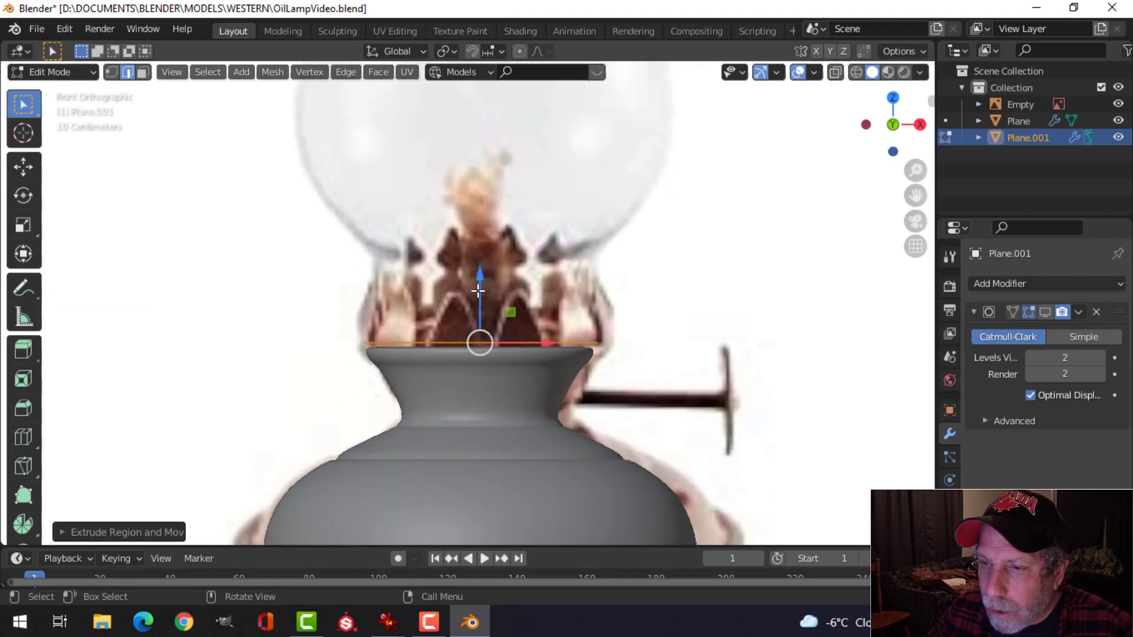
pyautogui.moveTo(478, 291); pyautogui.dragTo(479, 279)
pyautogui.press('s')
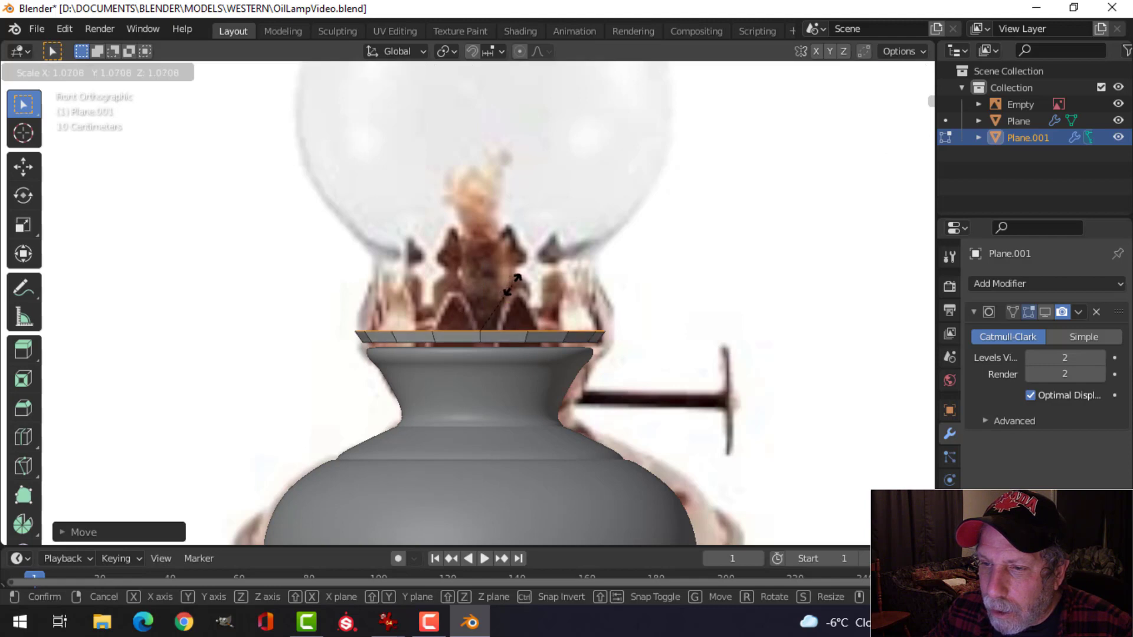
pyautogui.click(511, 284)
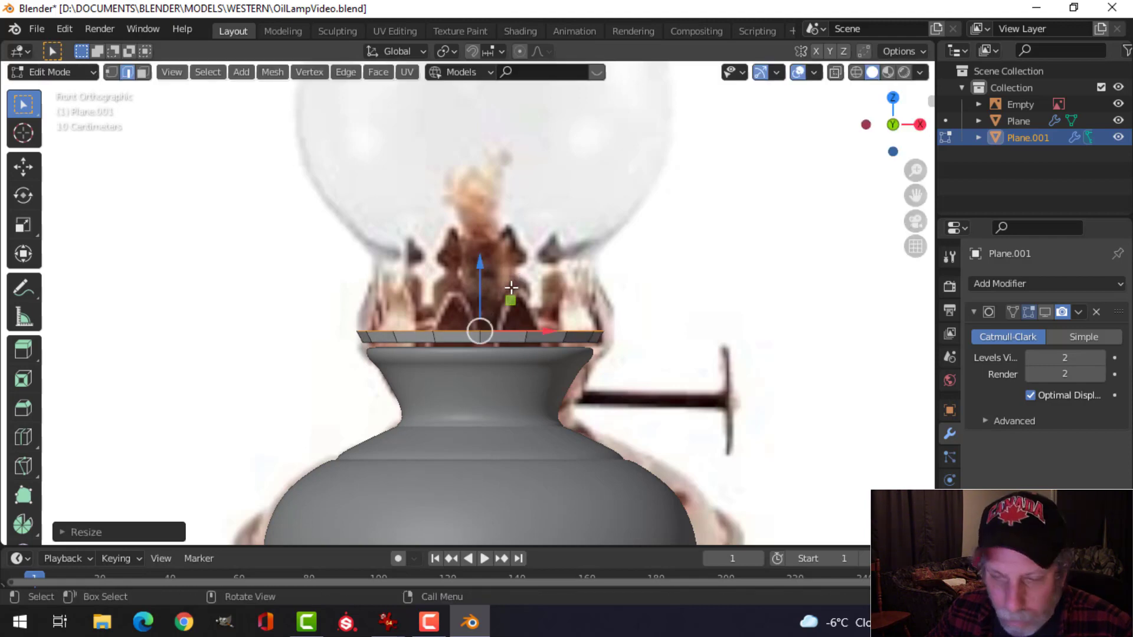
# Switch to wireframe shading and extrude the ring's upper loop about 0.05 m straight up along Z
pyautogui.press('z')
pyautogui.click(407, 298)
pyautogui.scroll(3, 513, 314)
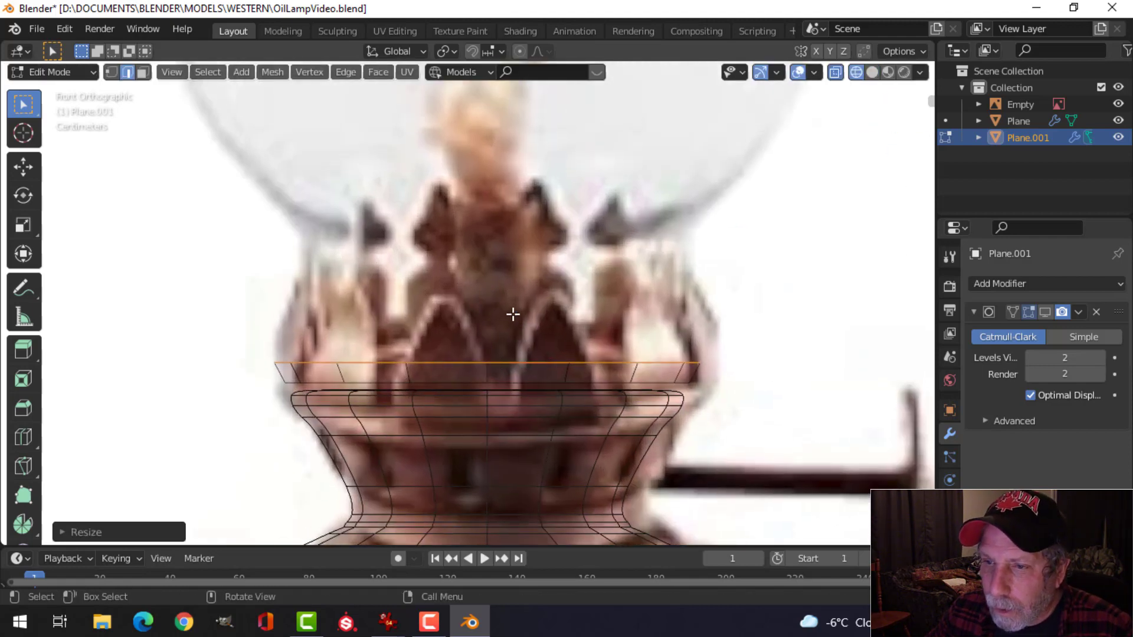
pyautogui.press('e')
pyautogui.rightClick(453, 310)
pyautogui.press('g')
pyautogui.press('z')
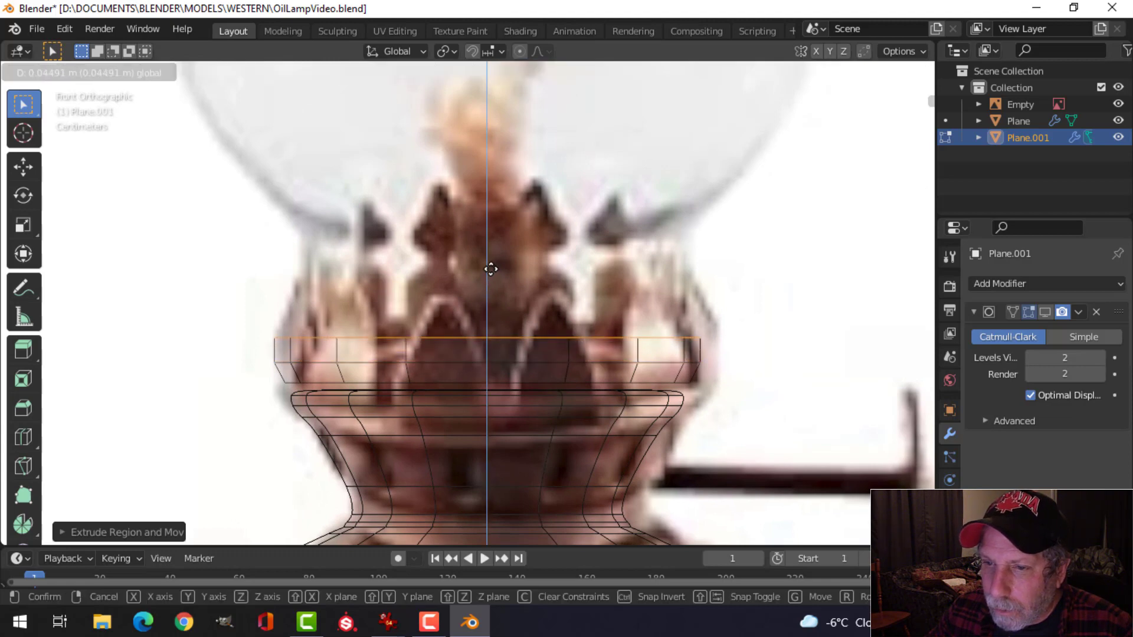
pyautogui.click(496, 271)
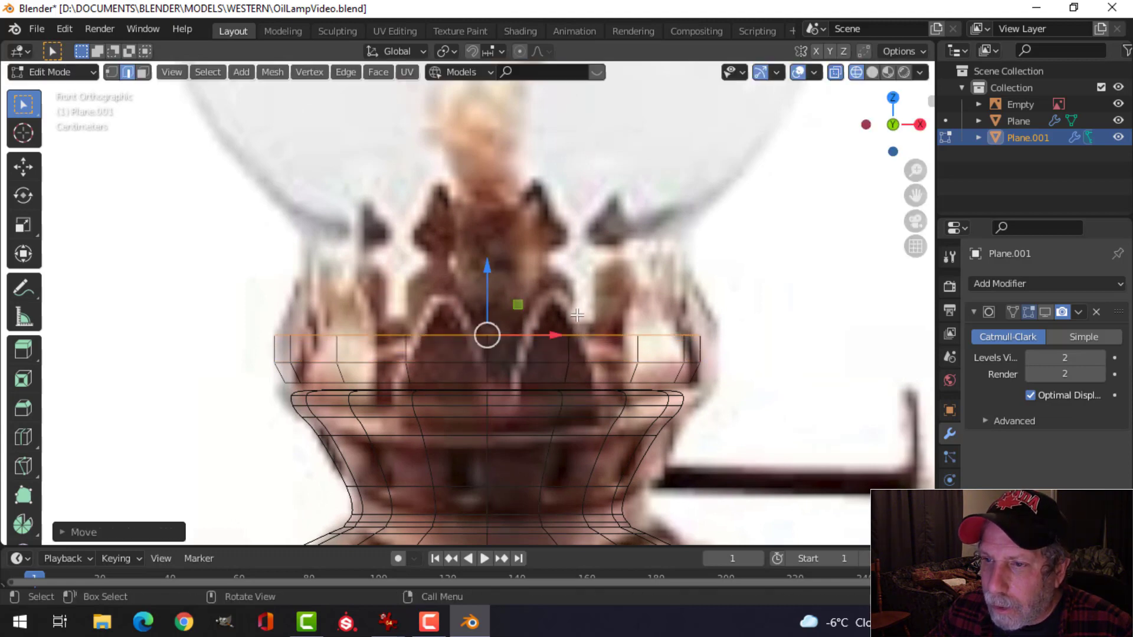
# Extrude the upper loop about 0.08 m along Z and scale it to about 0.91 to follow the chimney's base
pyautogui.press('e')
pyautogui.rightClick(524, 290)
pyautogui.press('g')
pyautogui.press('z')
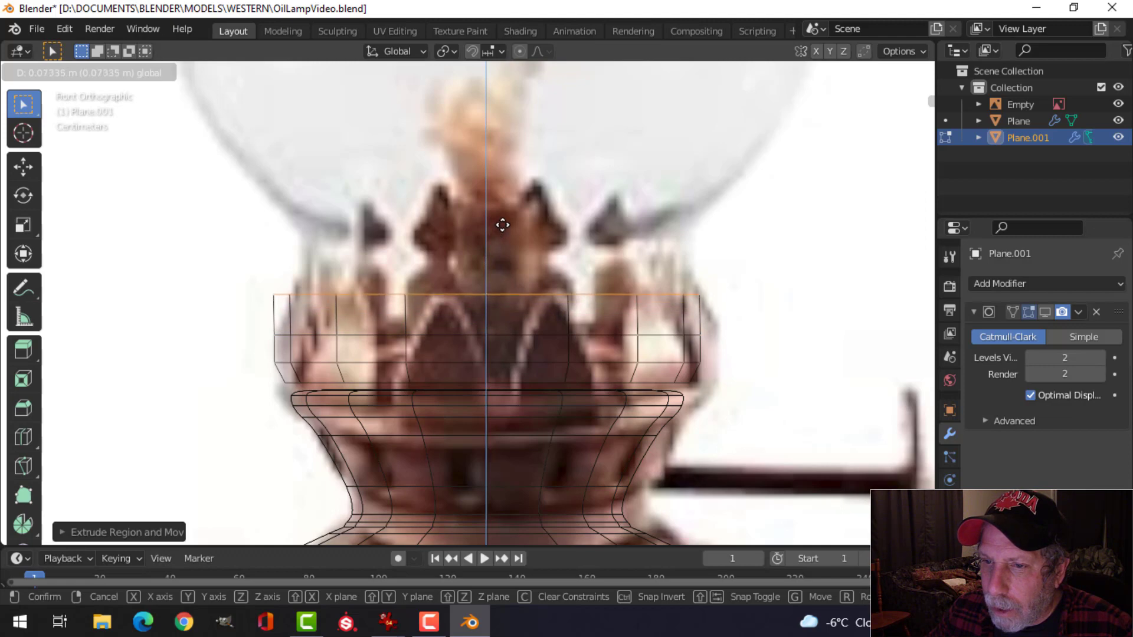
pyautogui.click(498, 225)
pyautogui.press('s')
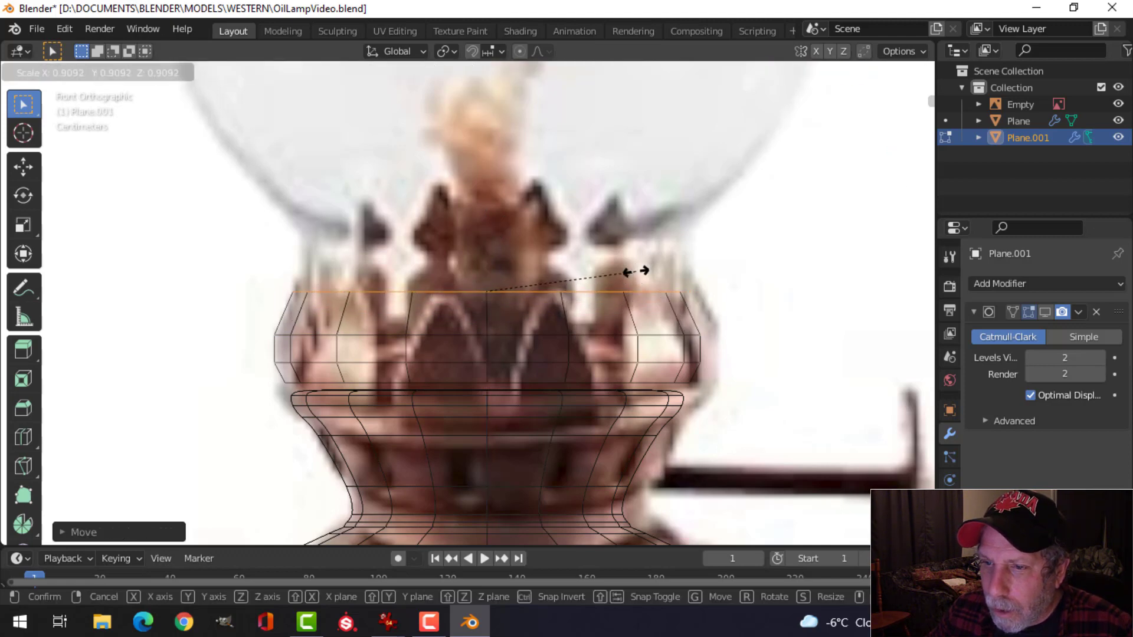
pyautogui.click(634, 268)
pyautogui.scroll(-3, 617, 366)
pyautogui.scroll(2, 617, 365)
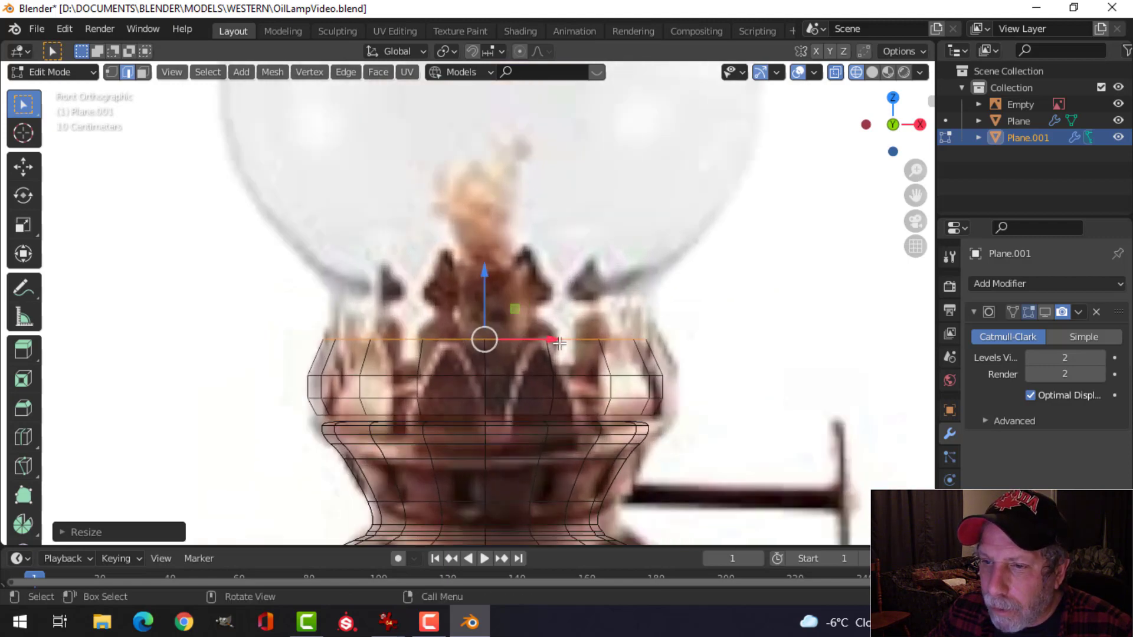
# Extrude the loop up to the chimney's waist and narrow it to about 0.97
pyautogui.press('e')
pyautogui.rightClick(617, 365)
pyautogui.moveTo(489, 272); pyautogui.dragTo(500, 239)
pyautogui.press('s')
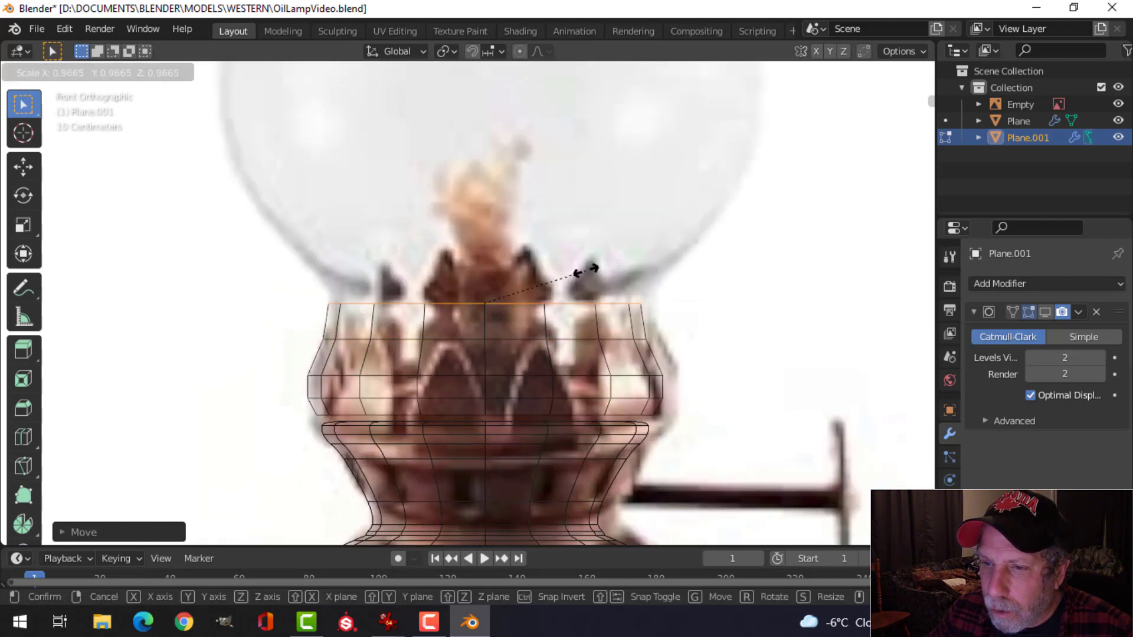
pyautogui.click(584, 265)
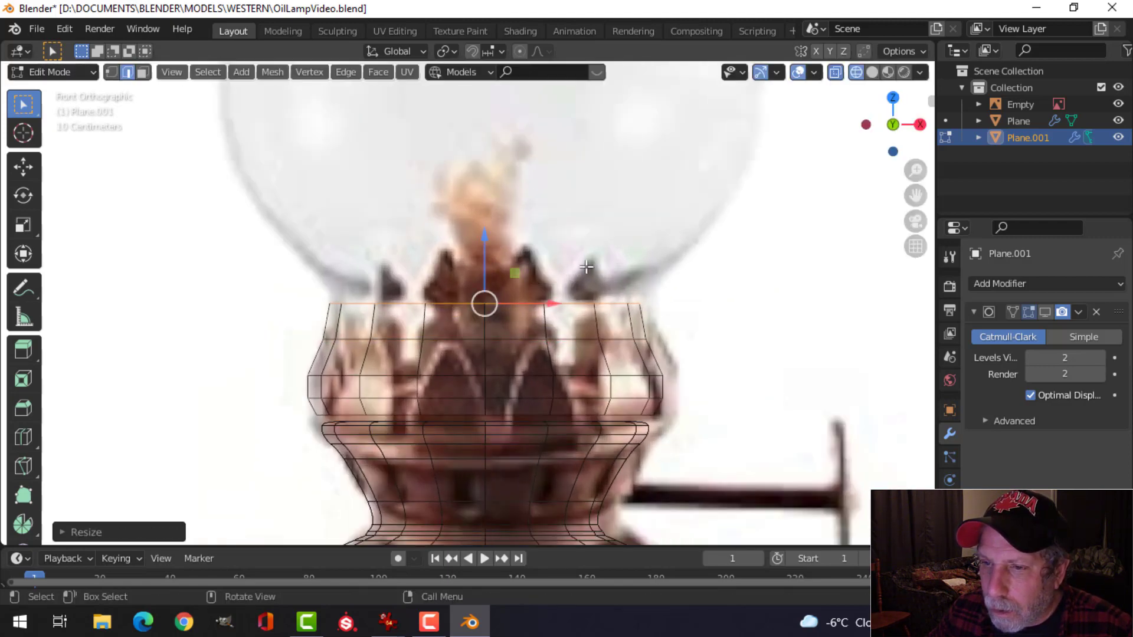
# Extrude a short straight band up from the waist loop, ending where the glass bulb starts to flare
pyautogui.keyDown('shift'); pyautogui.moveTo(578, 310); pyautogui.dragTo(581, 356, button='middle'); pyautogui.keyUp('shift')
pyautogui.moveTo(491, 284); pyautogui.dragTo(490, 274)
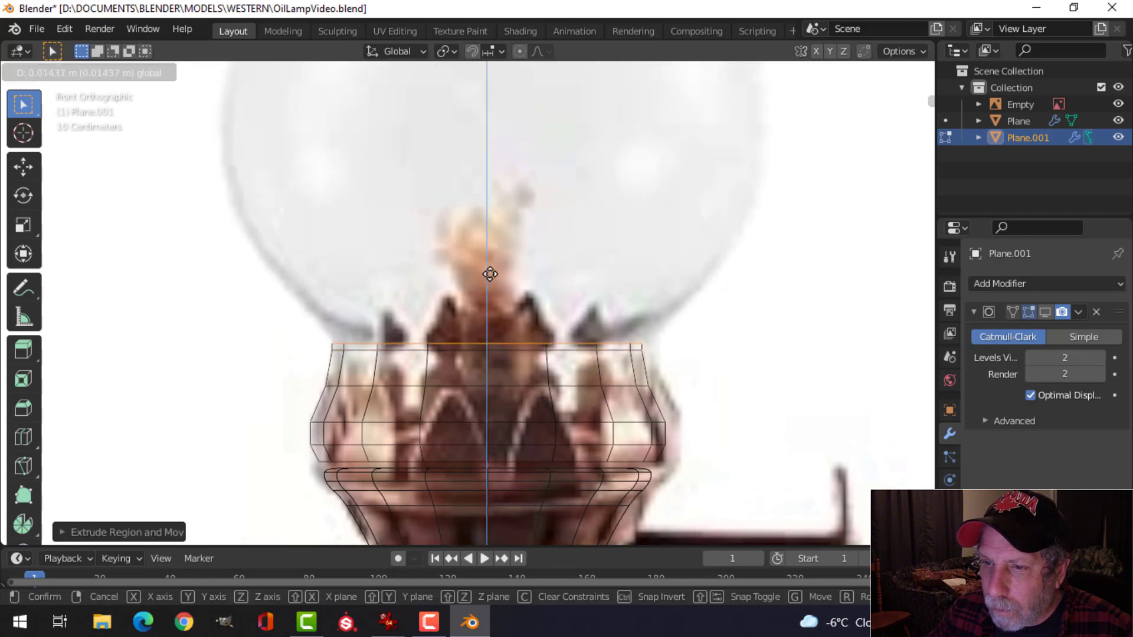
pyautogui.click(489, 266)
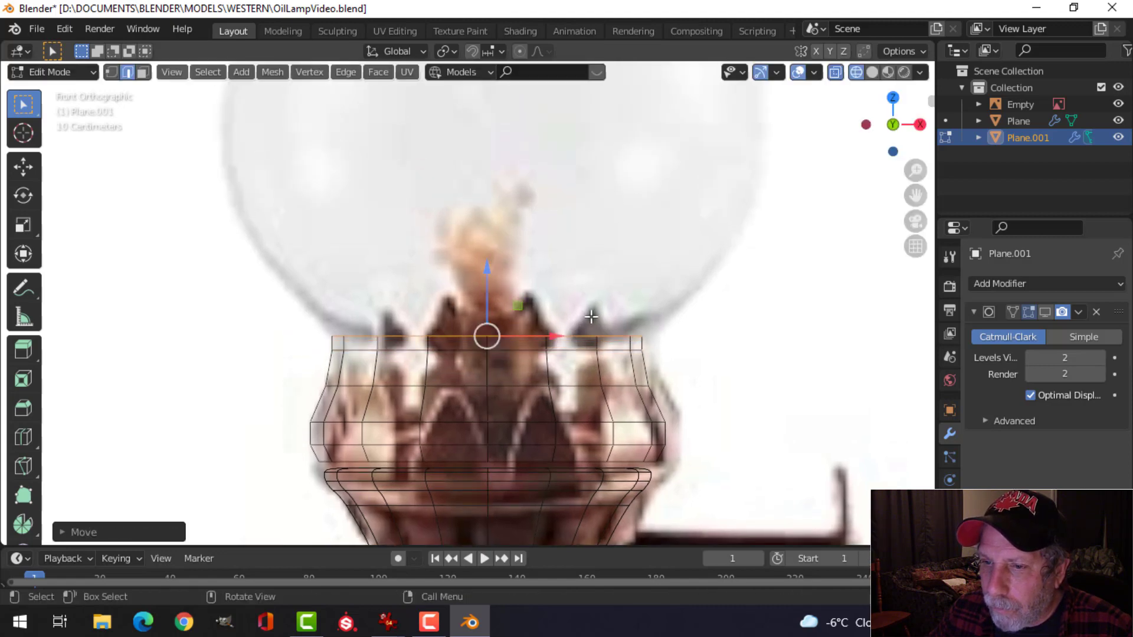
# Select the edge loop just below the waist and scale it outward to about 1.03
pyautogui.keyDown('shift'); pyautogui.moveTo(581, 334); pyautogui.dragTo(583, 346, button='middle'); pyautogui.keyUp('shift')
pyautogui.keyDown('alt'); pyautogui.click(405, 399); pyautogui.keyUp('alt')
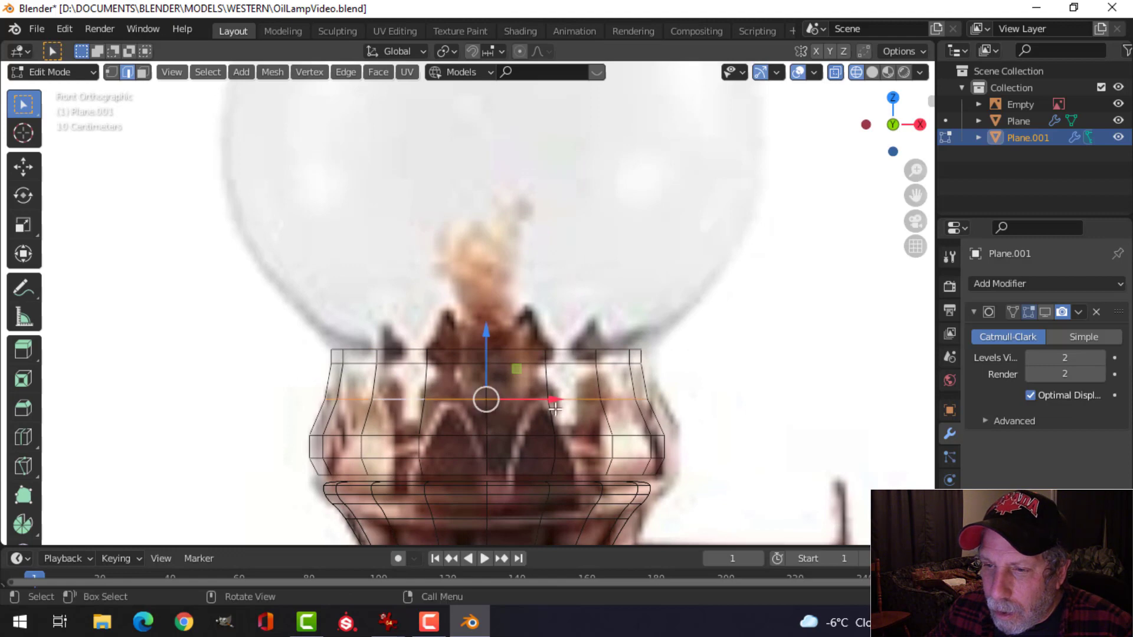
pyautogui.press('s')
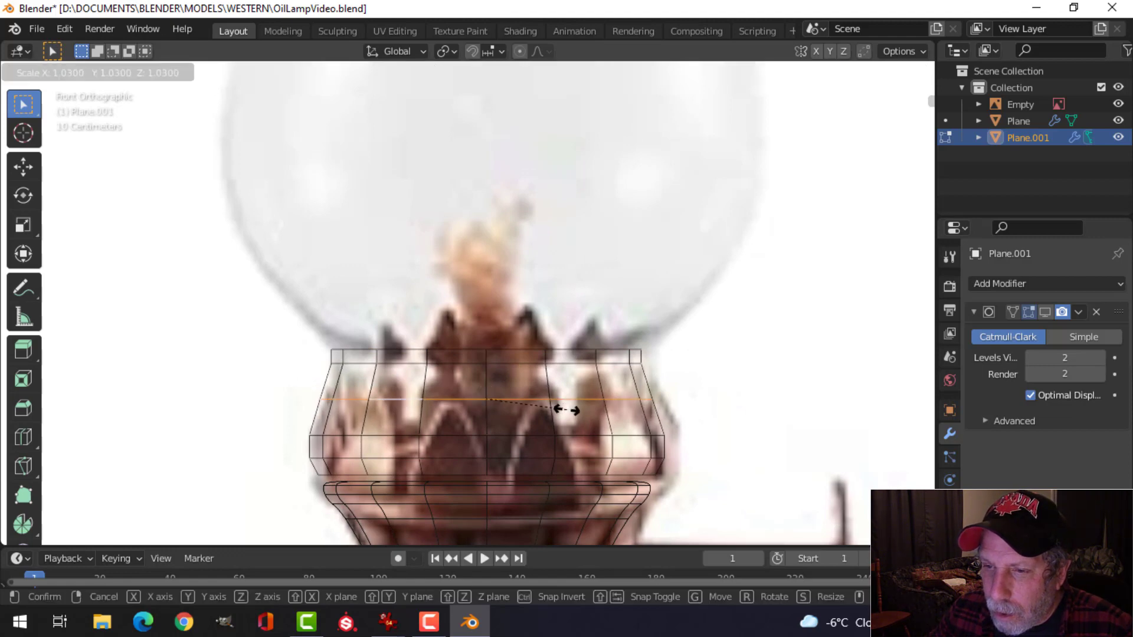
pyautogui.click(566, 410)
# Extrude the topmost loop upward along Z and scale it to about 1.4 to match the flaring glass bulb
pyautogui.keyDown('alt'); pyautogui.click(461, 350); pyautogui.keyUp('alt')
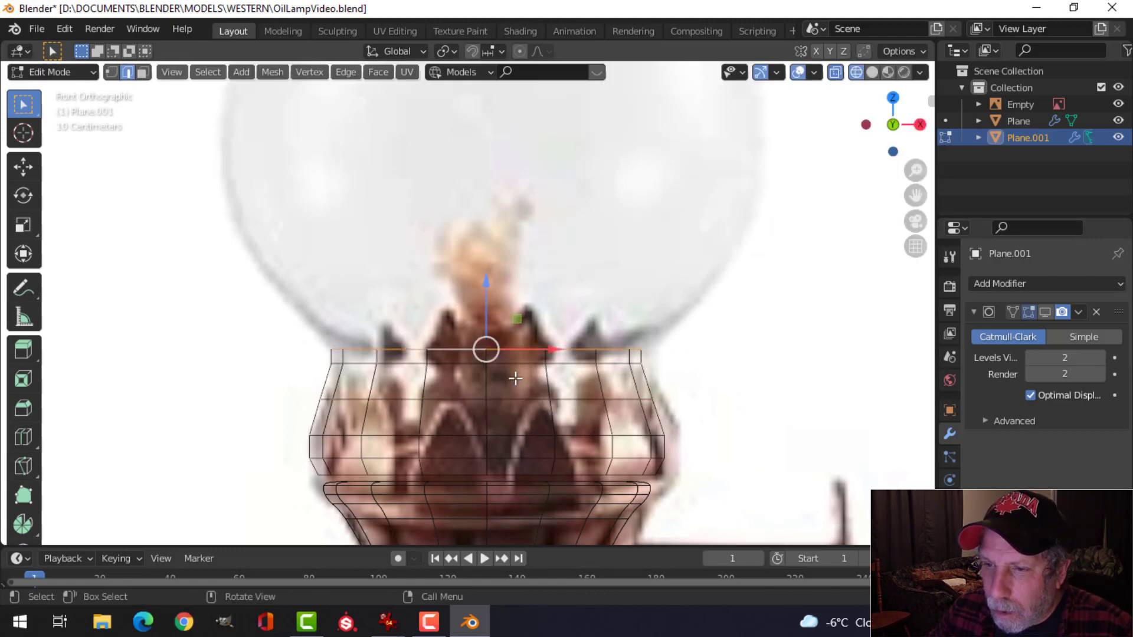
pyautogui.scroll(-3, 526, 389)
pyautogui.keyDown('shift'); pyautogui.moveTo(533, 399); pyautogui.dragTo(535, 463, button='middle'); pyautogui.keyUp('shift')
pyautogui.press('e')
pyautogui.rightClick(464, 350)
pyautogui.press('g')
pyautogui.press('z')
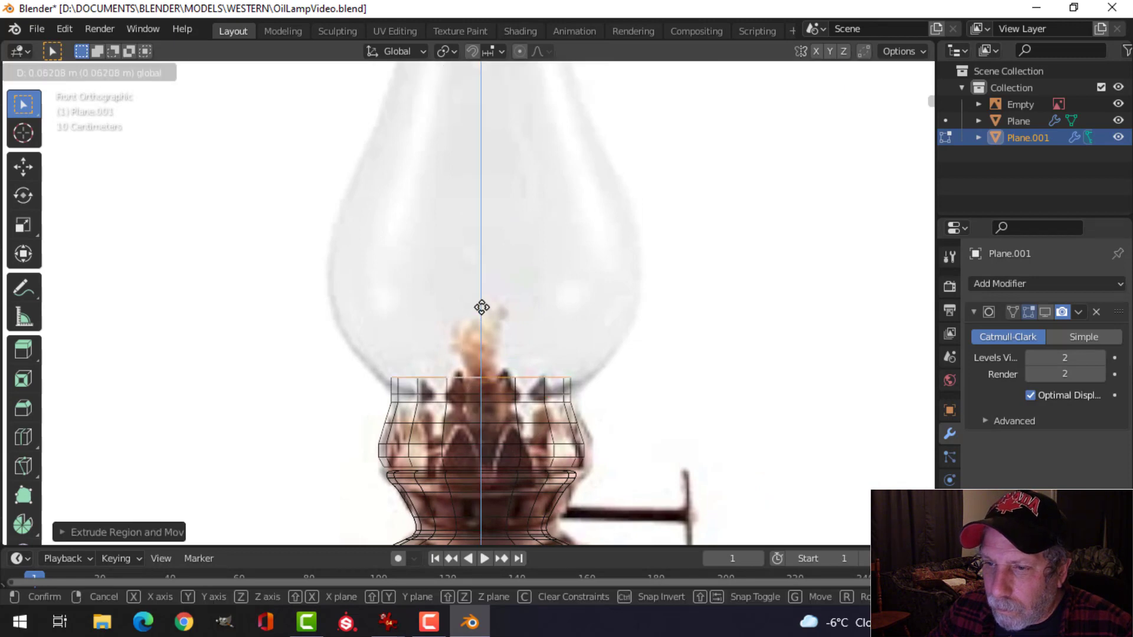
pyautogui.click(478, 286)
pyautogui.press('s')
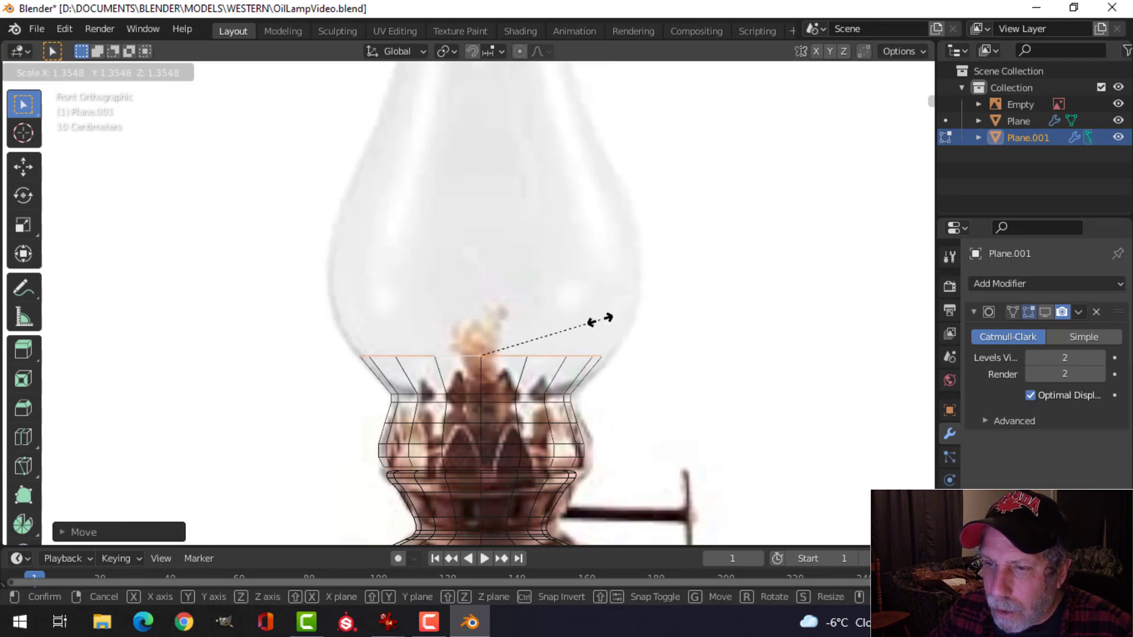
pyautogui.click(606, 317)
# Extrude the bulb's upper loop along Z, widen it to about 1.2 and lower it slightly to fit the reference outline
pyautogui.keyDown('shift'); pyautogui.moveTo(470, 335); pyautogui.dragTo(472, 354, button='middle'); pyautogui.keyUp('shift')
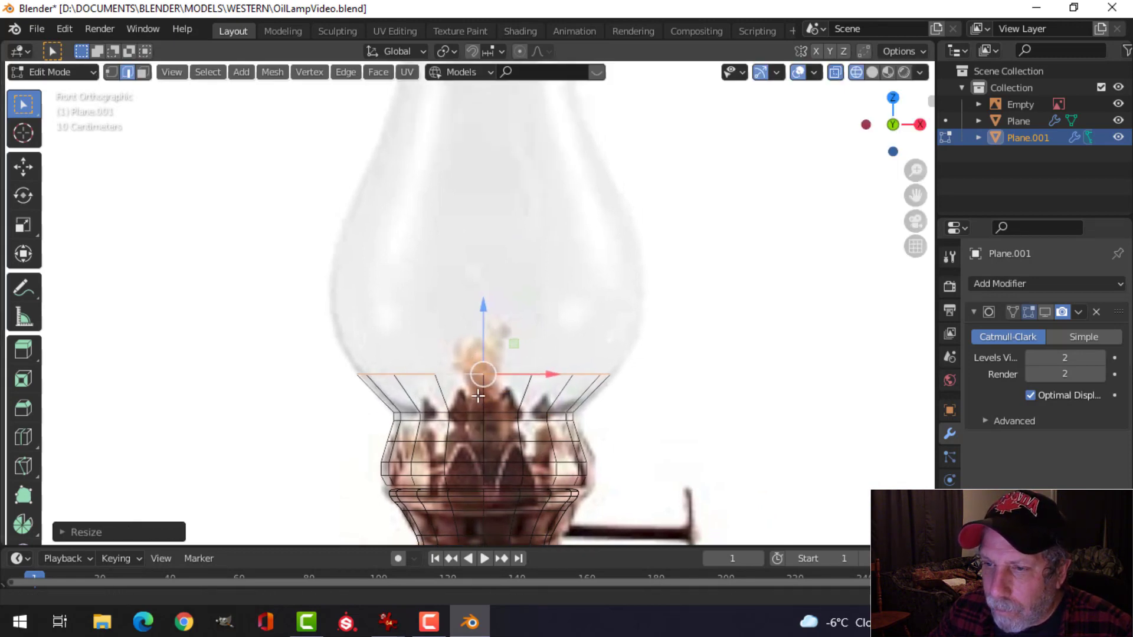
pyautogui.press('e')
pyautogui.rightClick(476, 384)
pyautogui.press('g')
pyautogui.press('z')
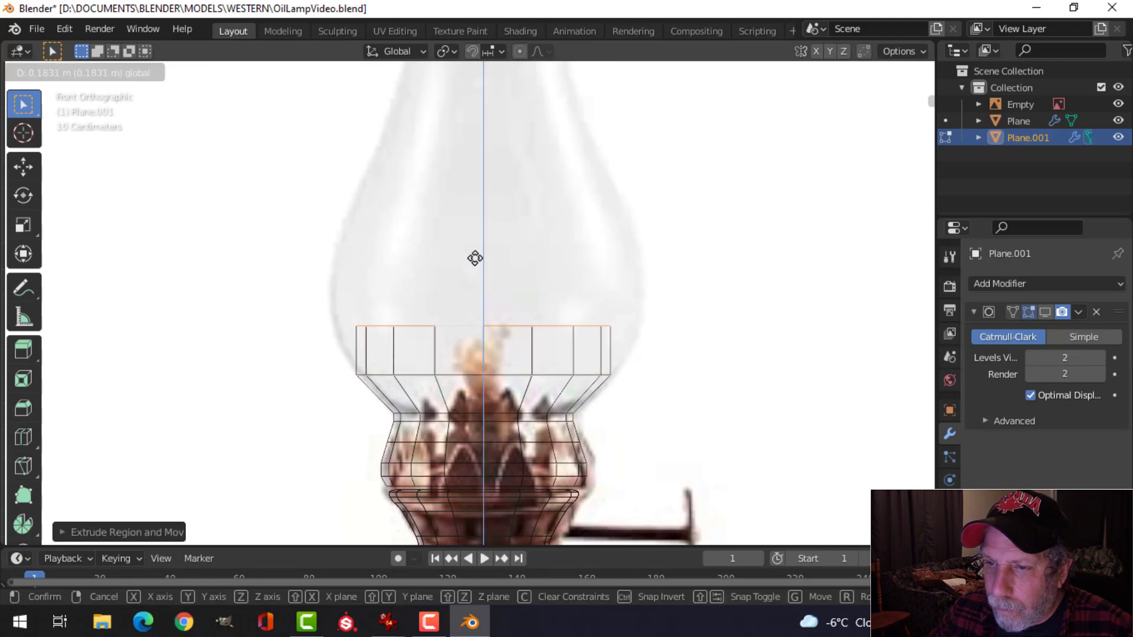
pyautogui.click(475, 258)
pyautogui.press('s')
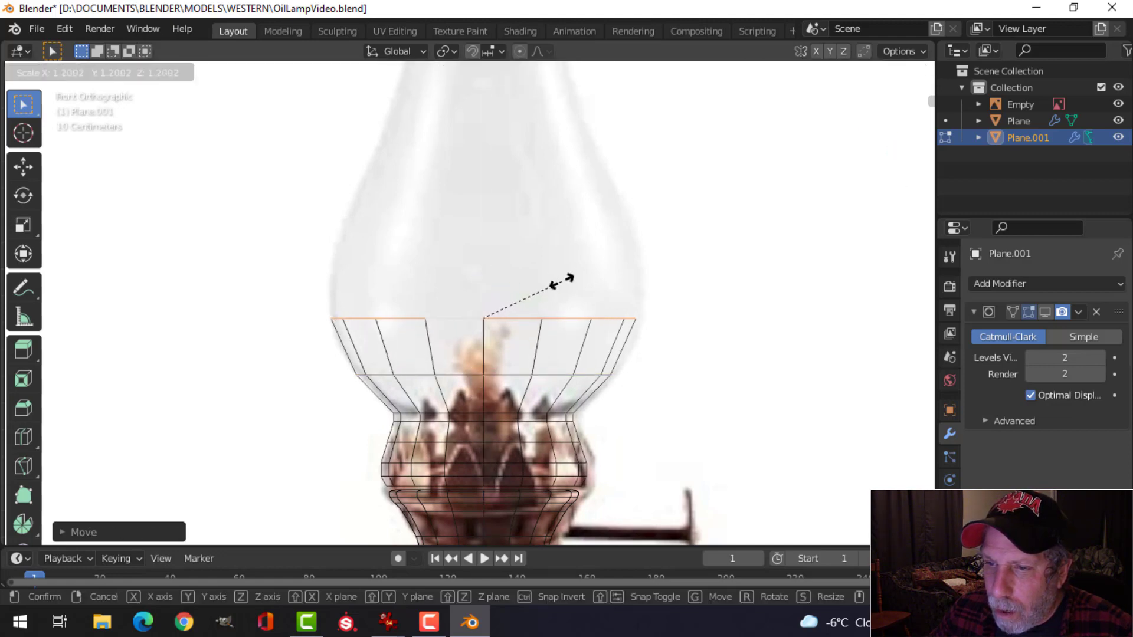
pyautogui.click(563, 281)
pyautogui.press('e')
pyautogui.click(483, 273)
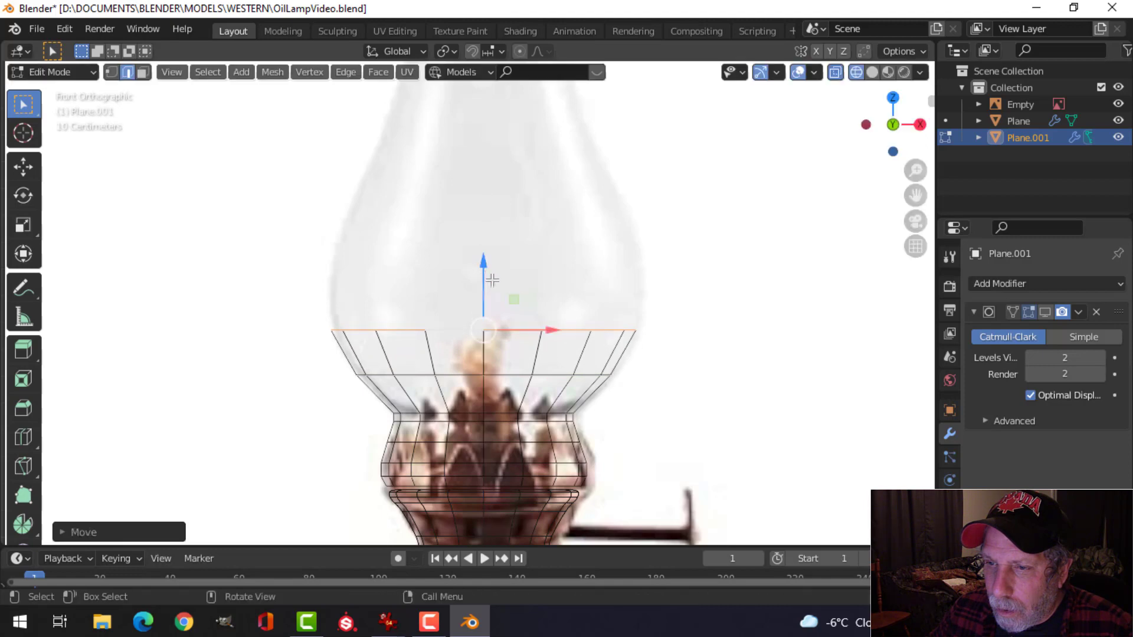
# Extrude the loop up to the bulb's widest part and scale it slightly outward to the glass outline
pyautogui.keyDown('shift'); pyautogui.moveTo(483, 273); pyautogui.dragTo(541, 367, button='middle'); pyautogui.keyUp('shift')
pyautogui.press('e')
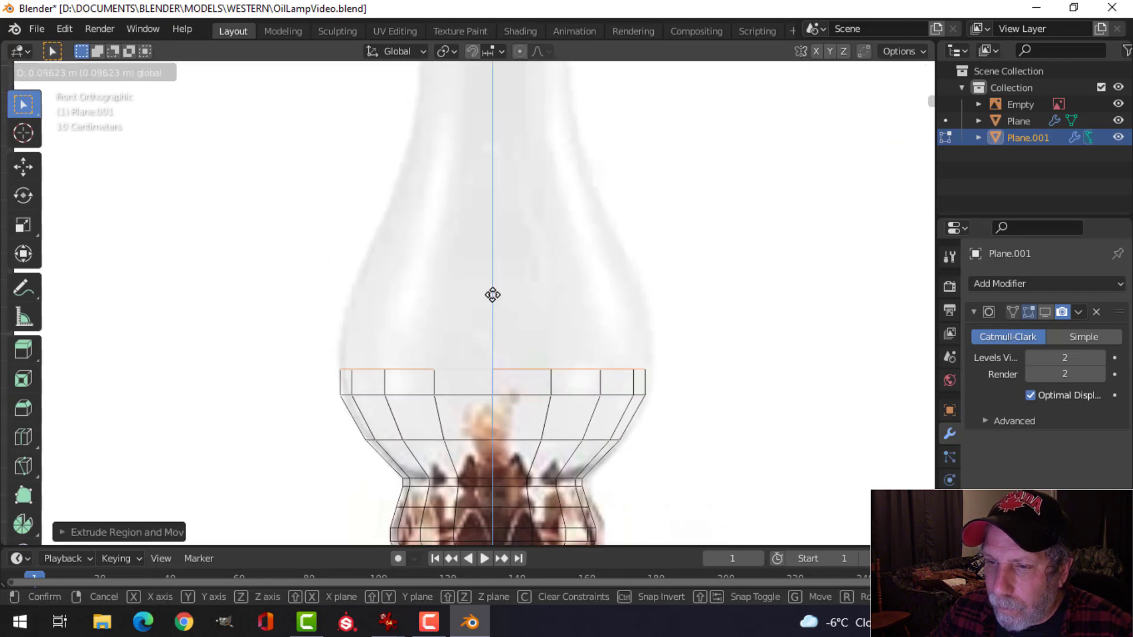
pyautogui.rightClick(488, 270)
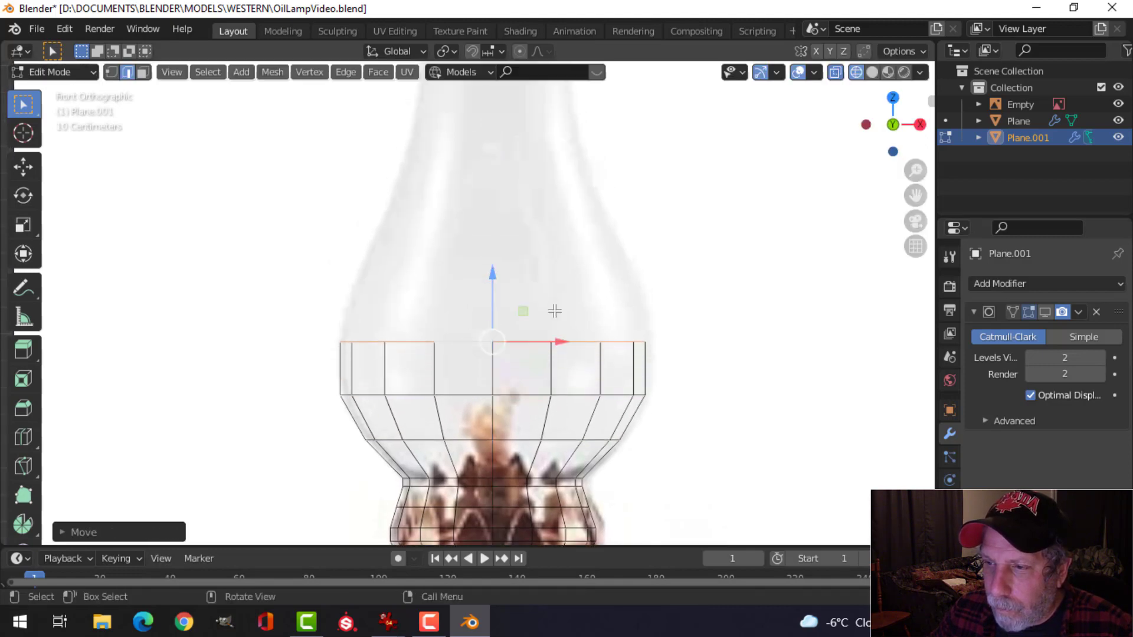
pyautogui.press('s')
pyautogui.click(649, 343)
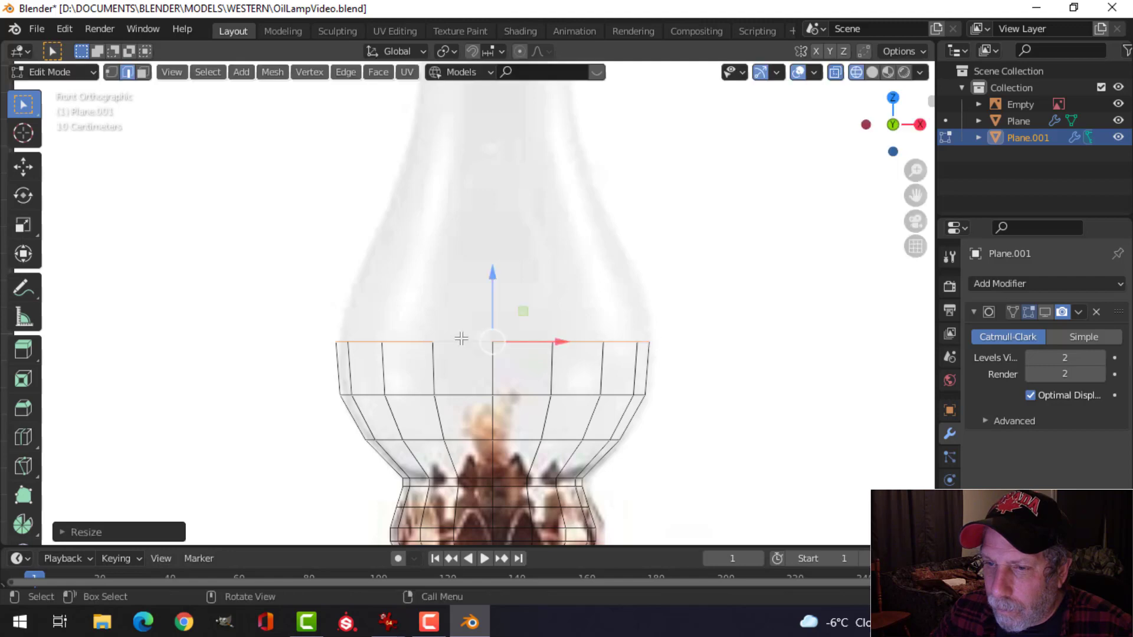
# Extrude the loop above the bulb's widest part along Z and scale it inward to begin the chimney's taper
pyautogui.keyDown('shift'); pyautogui.moveTo(462, 338); pyautogui.dragTo(468, 385, button='middle'); pyautogui.keyUp('shift')
pyautogui.press('g')
pyautogui.press('z')
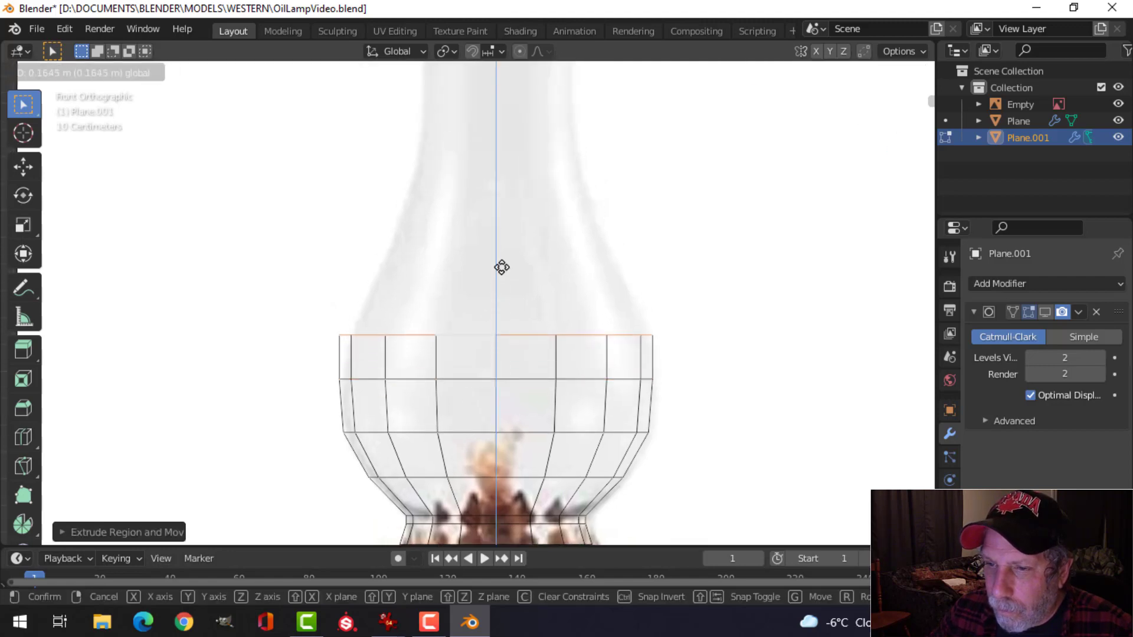
pyautogui.click(500, 267)
pyautogui.press('s')
pyautogui.click(567, 298)
# Extrude another section up the chimney's taper and narrow its top loop toward the reference outline
pyautogui.keyDown('shift'); pyautogui.moveTo(531, 318); pyautogui.dragTo(531, 456, button='middle'); pyautogui.keyUp('shift')
pyautogui.press('g')
pyautogui.press('z')
pyautogui.click(499, 348)
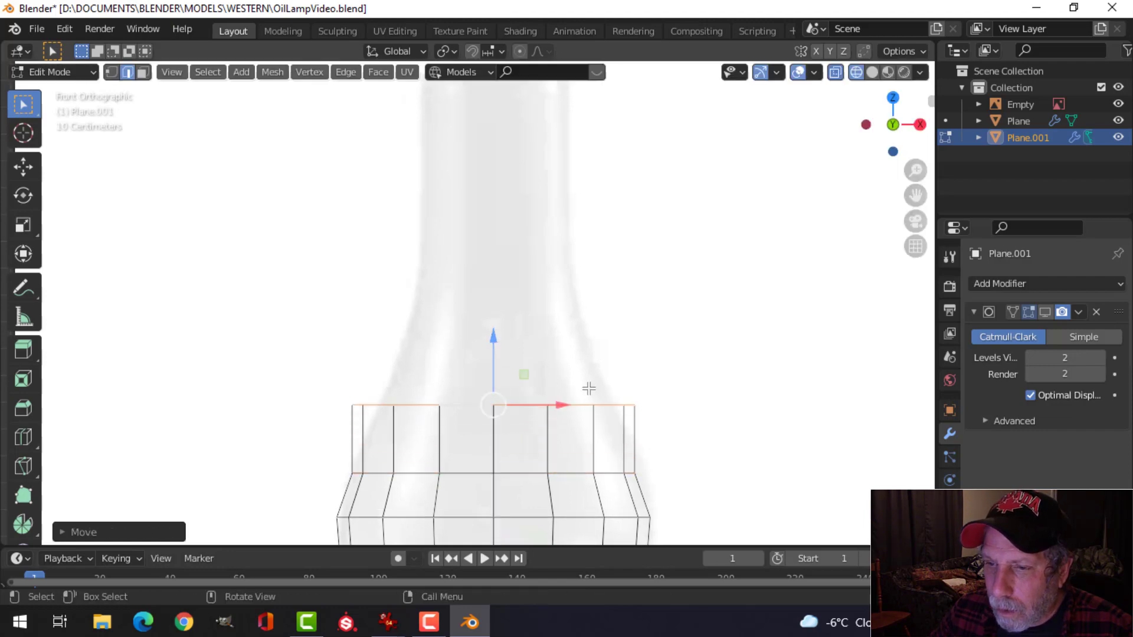
pyautogui.press('s')
pyautogui.click(570, 381)
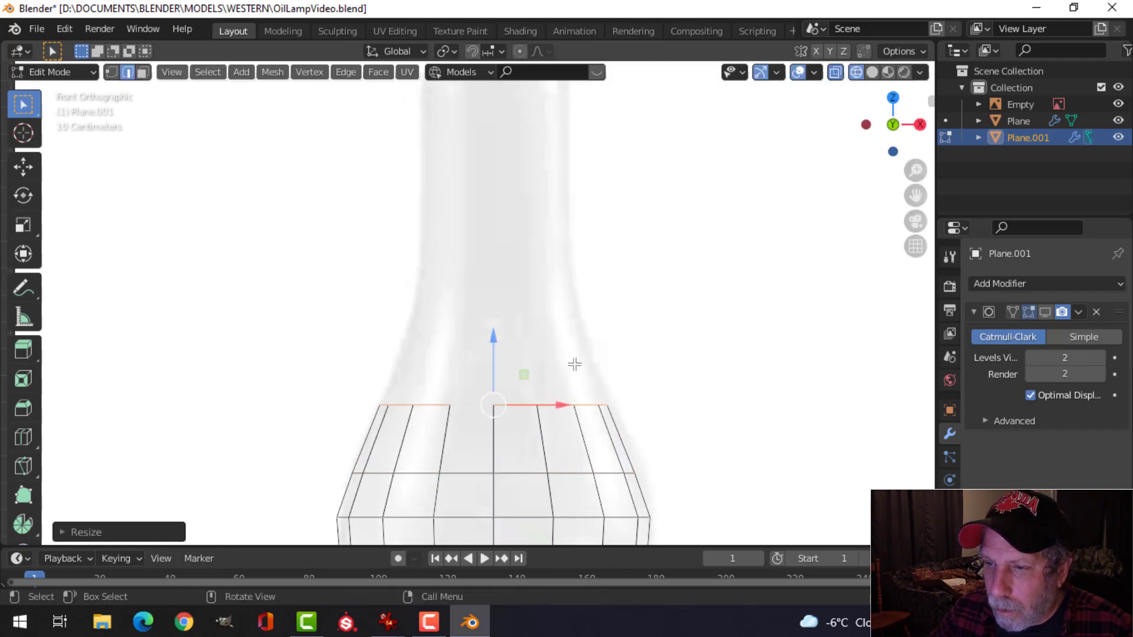
# Extrude the chimney's top loop further up along Z and scale it to about 0.8 to follow the taper
pyautogui.keyDown('shift'); pyautogui.moveTo(572, 362); pyautogui.dragTo(579, 455, button='middle'); pyautogui.keyUp('shift')
pyautogui.click(501, 368)
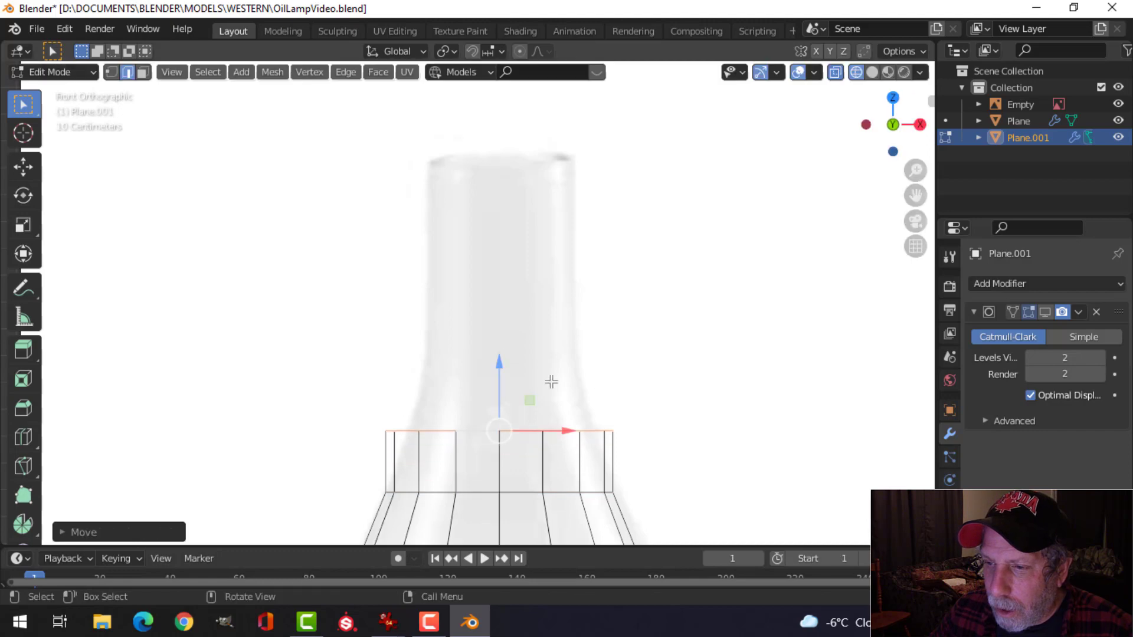
pyautogui.press('s')
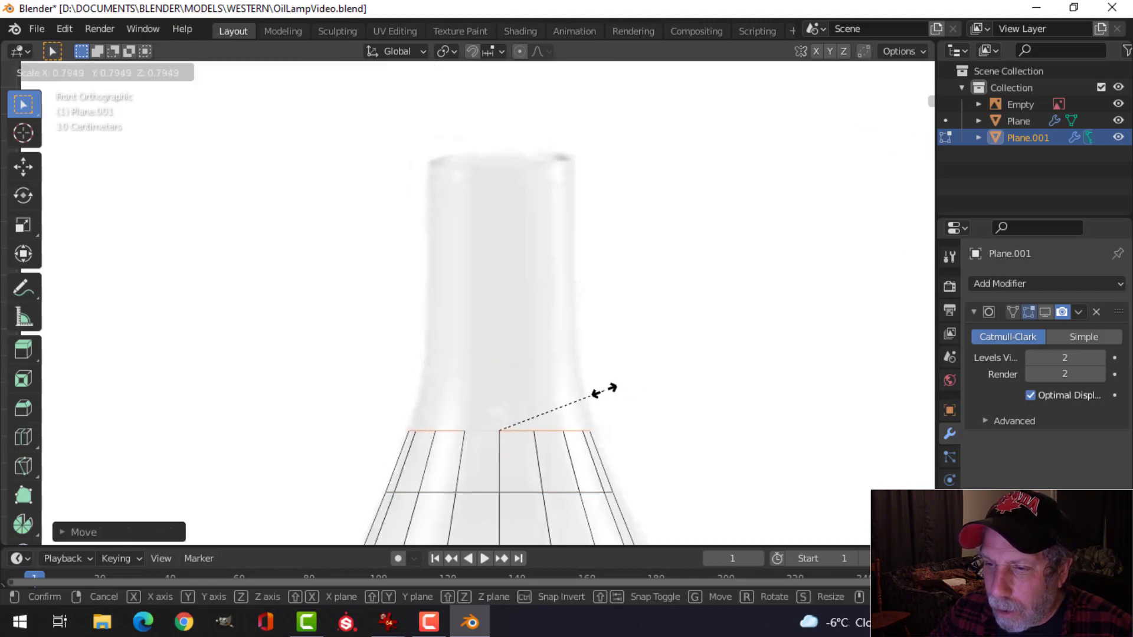
pyautogui.click(602, 389)
# Extrude another section where the taper meets the straight tube and narrow its upper loop to the glass outline
pyautogui.keyDown('shift'); pyautogui.moveTo(588, 398); pyautogui.dragTo(592, 435, button='middle'); pyautogui.keyUp('shift')
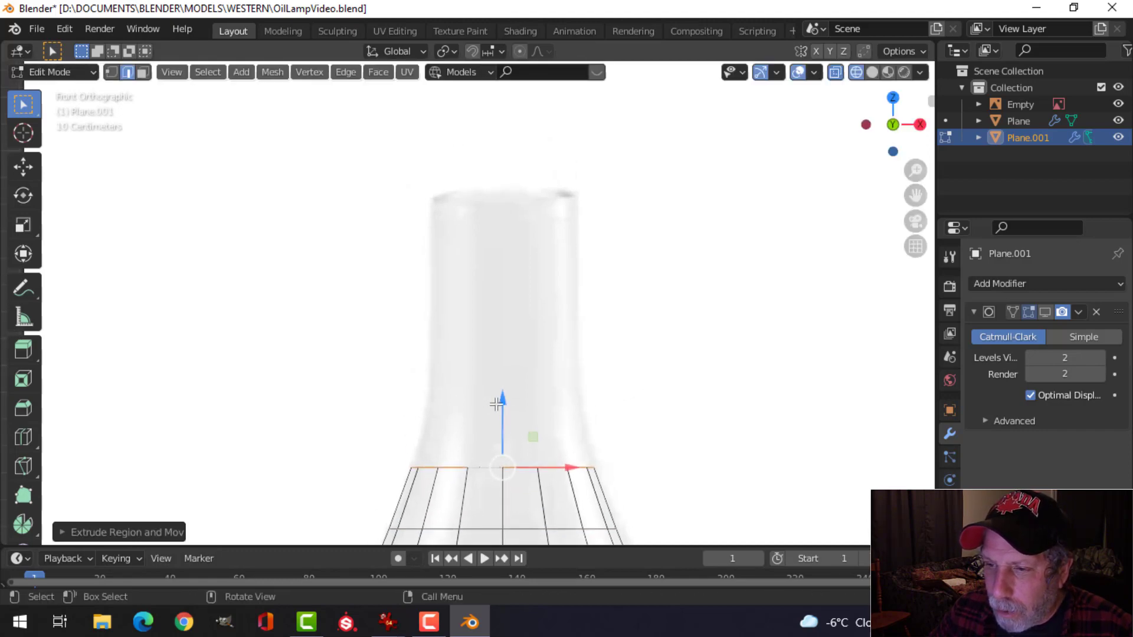
pyautogui.moveTo(496, 403); pyautogui.dragTo(503, 355)
pyautogui.press('s')
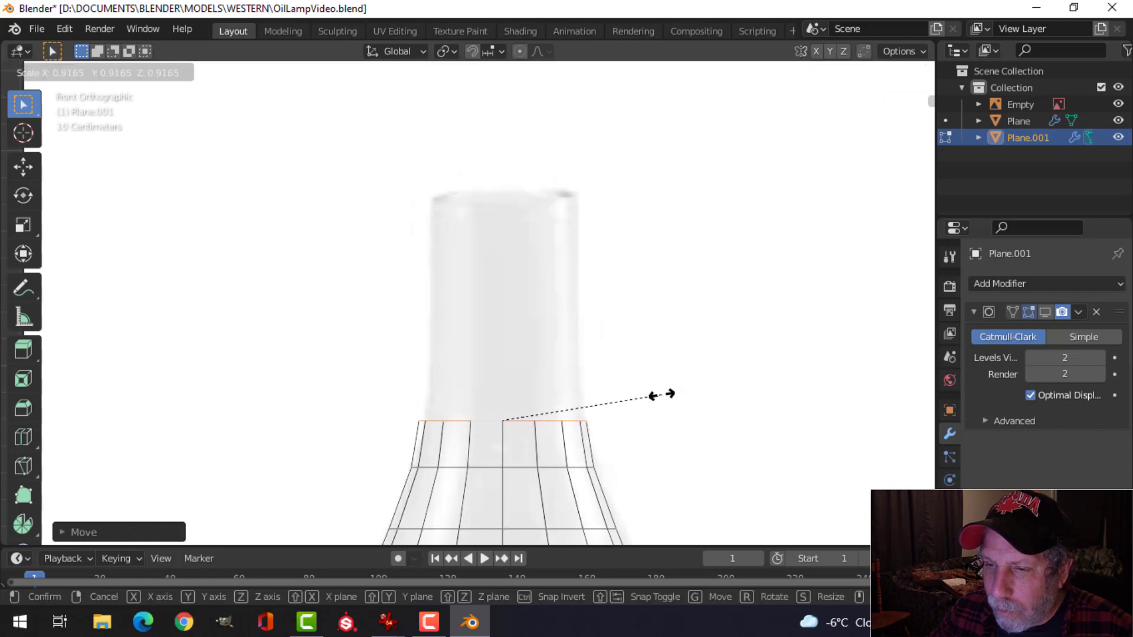
pyautogui.click(639, 396)
# Extrude a short section at the start of the straight tube and scale its loop slightly inward
pyautogui.keyDown('shift'); pyautogui.moveTo(637, 395); pyautogui.dragTo(592, 425, button='middle'); pyautogui.keyUp('shift')
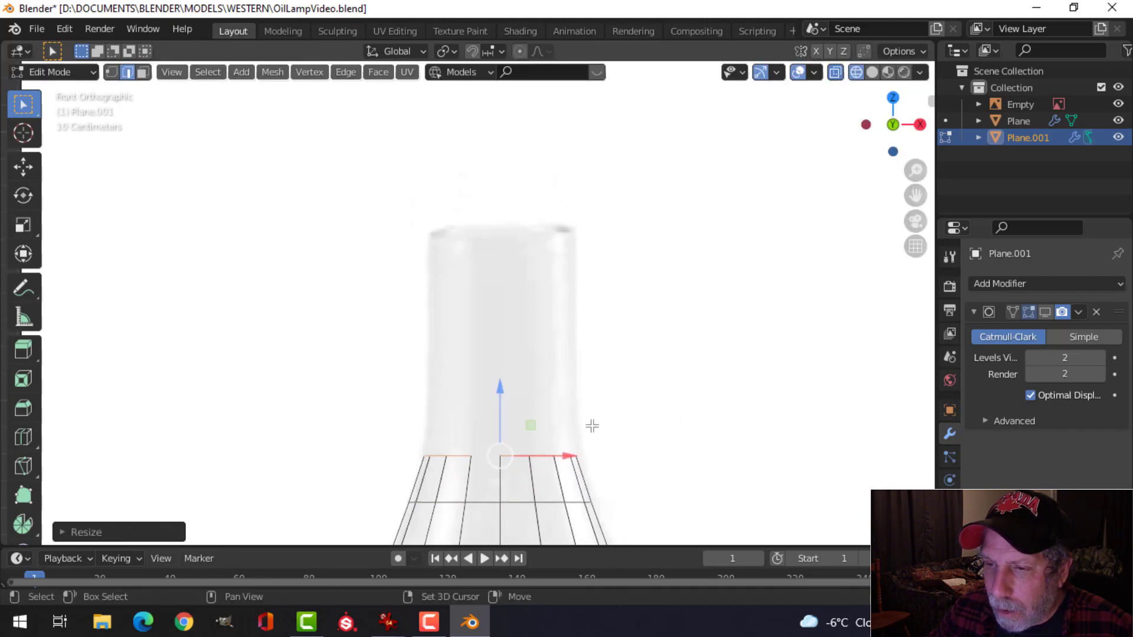
pyautogui.press('e')
pyautogui.click(501, 367)
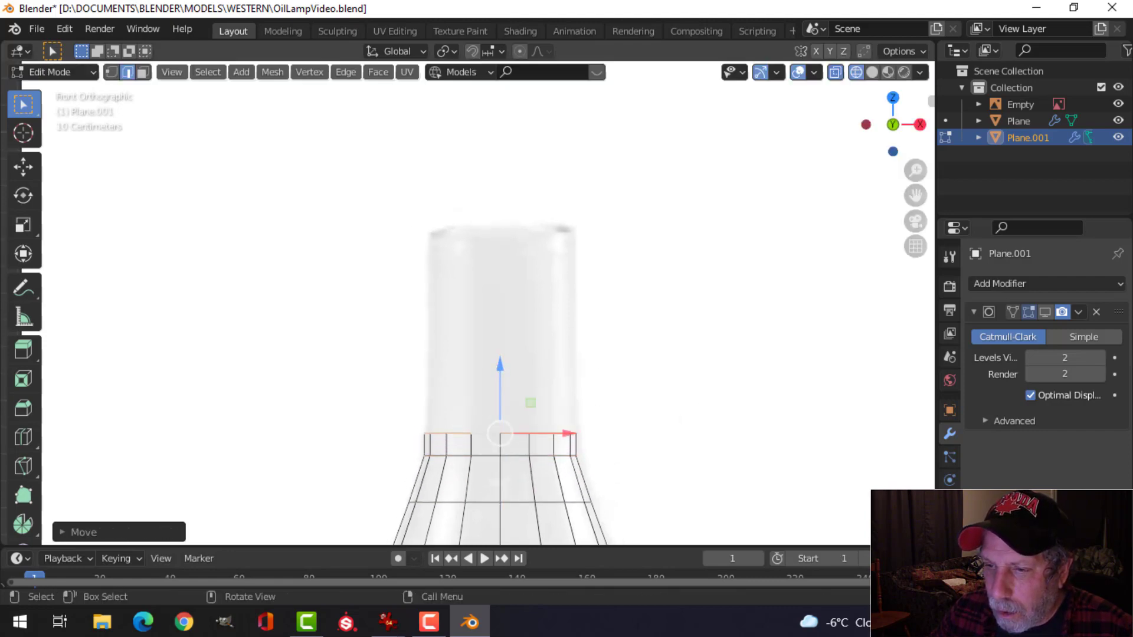
pyautogui.press('s')
pyautogui.click(644, 408)
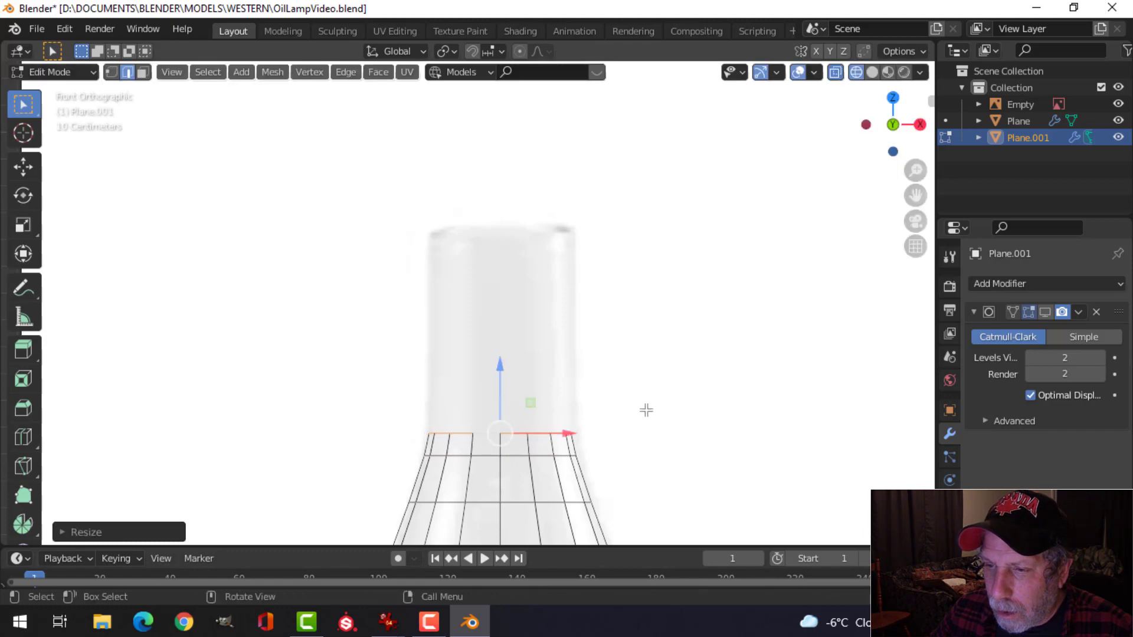
# Extrude the tube's loop straight up along Z to the chimney's rim in the reference and return to Object Mode
pyautogui.keyDown('shift'); pyautogui.moveTo(645, 408); pyautogui.dragTo(610, 442, button='middle'); pyautogui.keyUp('shift')
pyautogui.press('e')
pyautogui.click(549, 411)
pyautogui.press('e')
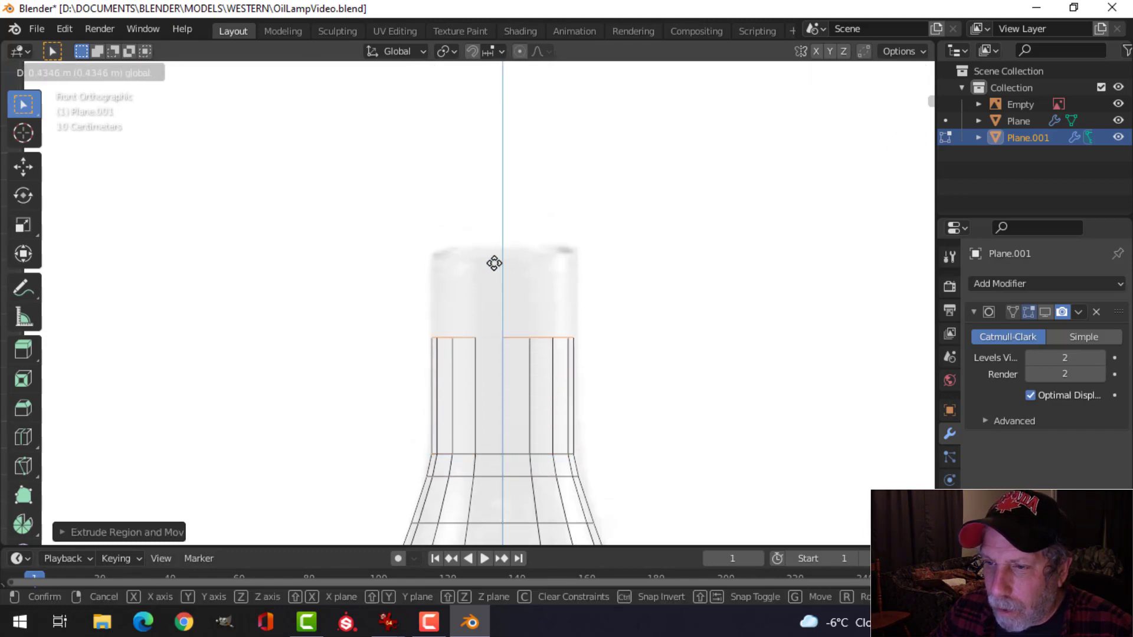
pyautogui.click(493, 178)
pyautogui.scroll(-7, 534, 354)
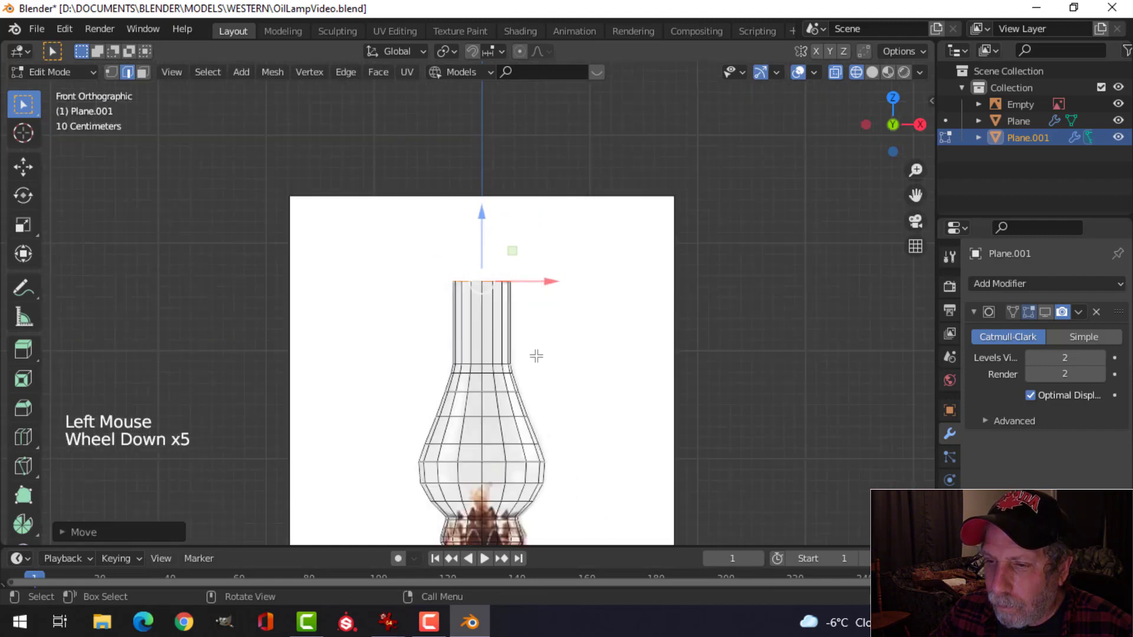
pyautogui.press('Tab')
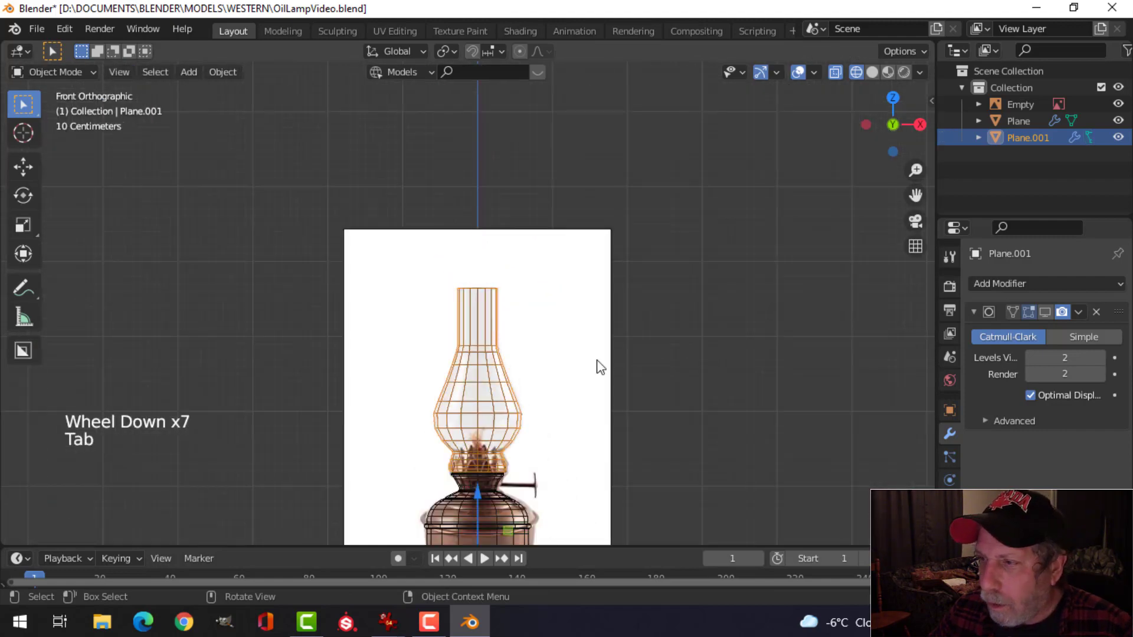
# Preview the subdivided chimney in solid shading with the reference image hidden
pyautogui.click(1045, 313)
pyautogui.click(1118, 104)
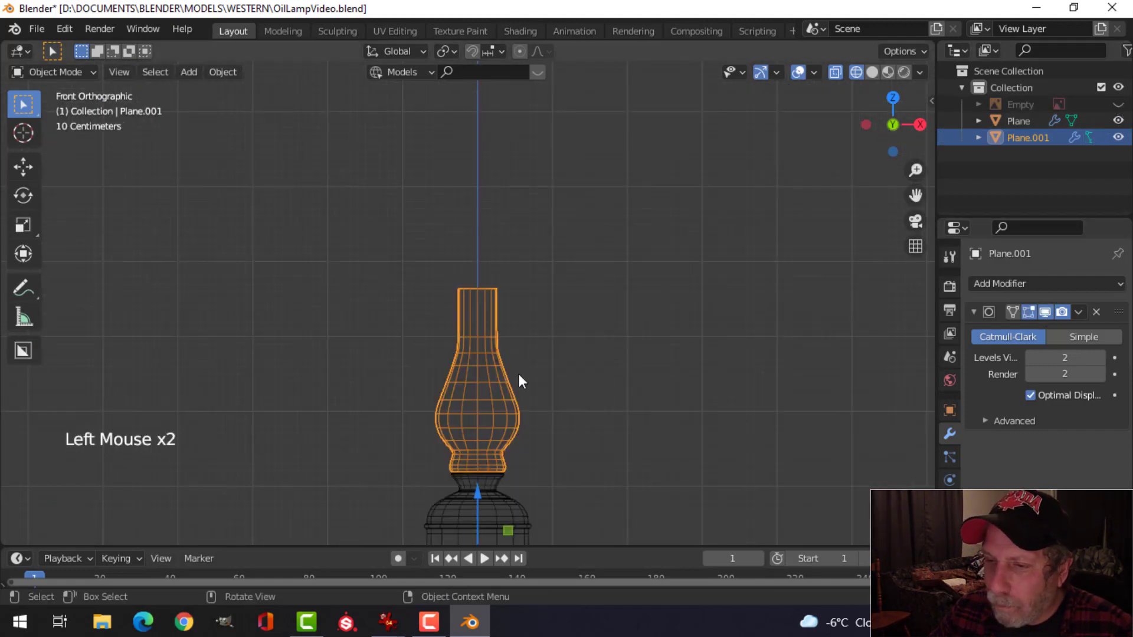
pyautogui.press('z')
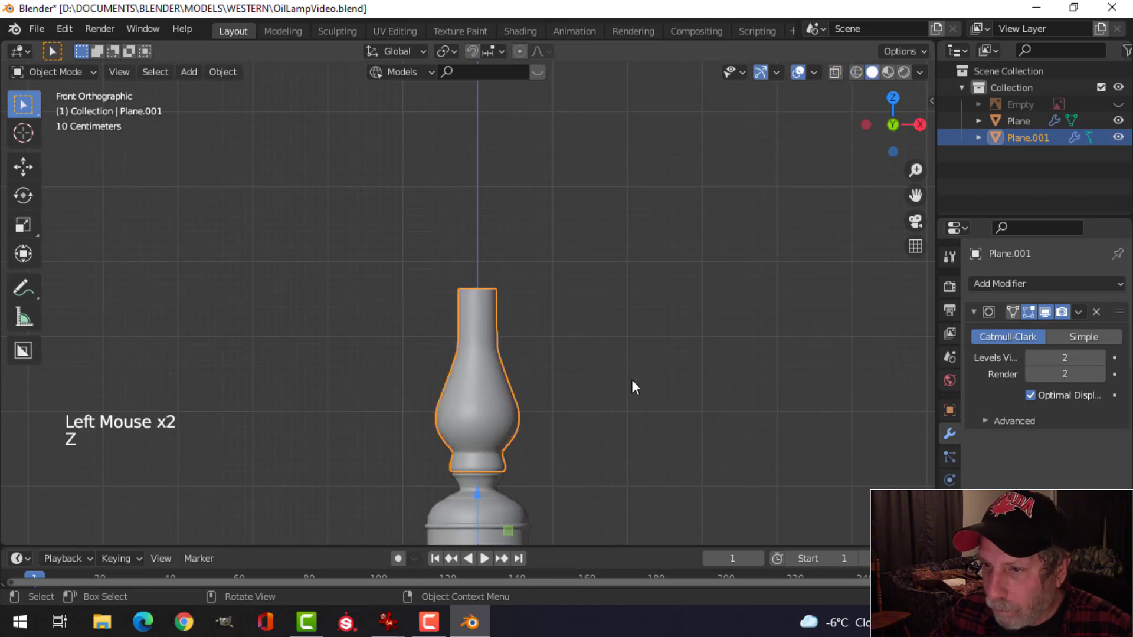
# Apply Shade Smooth to the chimney and deselect it
pyautogui.scroll(3, 538, 420)
pyautogui.keyDown('shift'); pyautogui.moveTo(560, 413); pyautogui.dragTo(527, 294, button='middle'); pyautogui.keyUp('shift')
pyautogui.rightClick(430, 330)
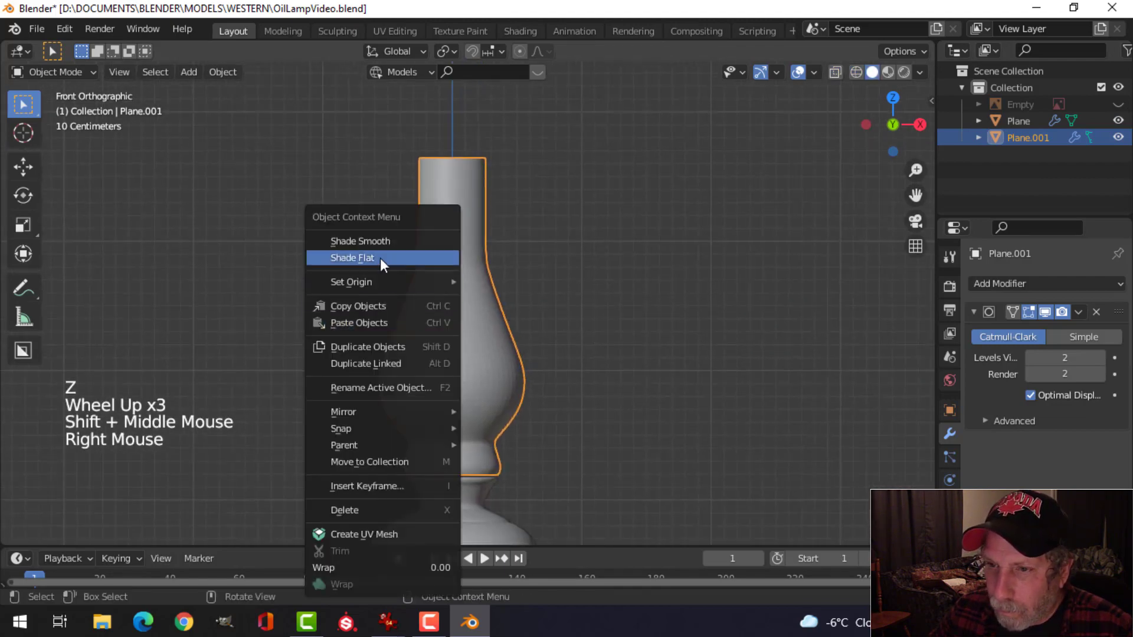
pyautogui.click(383, 242)
pyautogui.hotkey('alt', 'a')
# Examine the whole lamp's silhouette and the joint between chimney and base from several angles
pyautogui.moveTo(549, 394); pyautogui.dragTo(499, 295, button='middle')
pyautogui.scroll(-2, 531, 392)
pyautogui.moveTo(516, 359); pyautogui.dragTo(519, 345, button='middle')
pyautogui.scroll(-2, 518, 342)
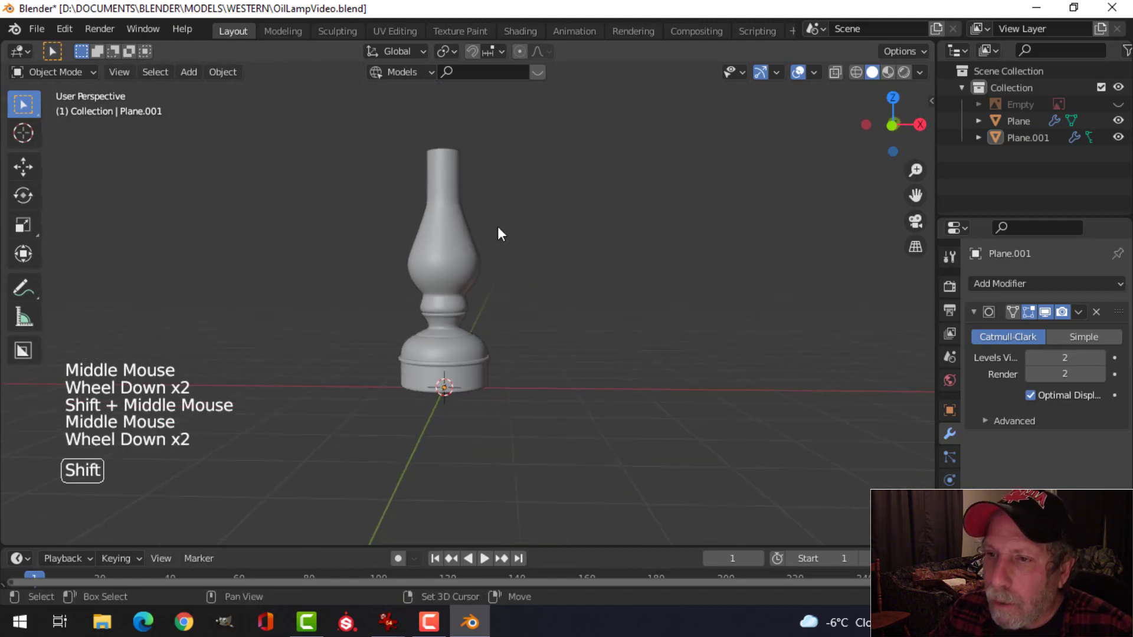
pyautogui.keyDown('shift'); pyautogui.moveTo(497, 225); pyautogui.dragTo(504, 295, button='middle'); pyautogui.keyUp('shift')
pyautogui.moveTo(504, 295)
pyautogui.mouseDown(button='middle')
pyautogui.moveTo(508, 417)
pyautogui.moveTo(498, 309)
pyautogui.mouseUp(button='middle')
pyautogui.scroll(3, 502, 339)
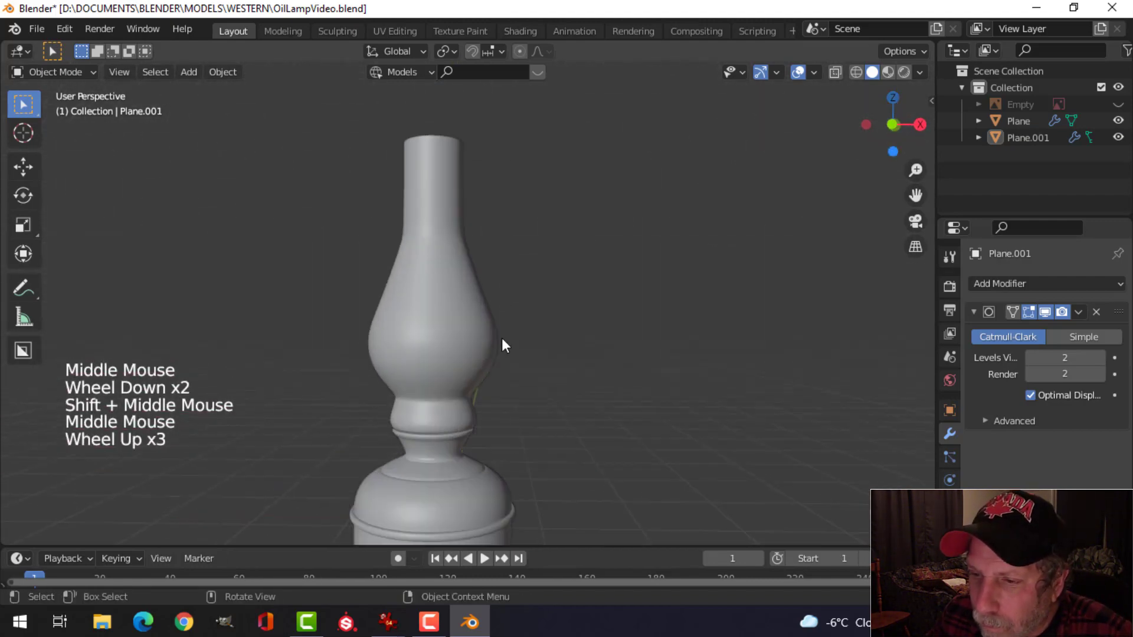
pyautogui.keyDown('shift'); pyautogui.moveTo(509, 360); pyautogui.dragTo(519, 310, button='middle'); pyautogui.keyUp('shift')
pyautogui.scroll(-2, 506, 286)
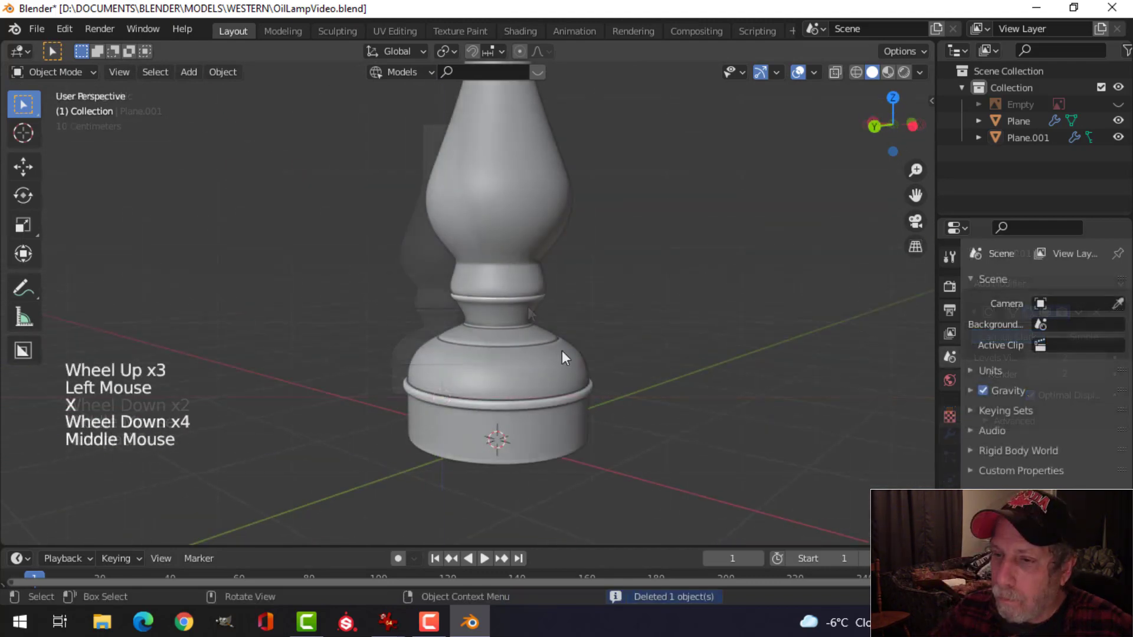
# Extrude the outer face loop of the base's collar ring and fatten it outward by about 0.02
pyautogui.scroll(4, 515, 306)
pyautogui.click(607, 319)
pyautogui.press('Tab')
pyautogui.moveTo(607, 318); pyautogui.dragTo(507, 359, button='middle')
pyautogui.scroll(3, 531, 348)
pyautogui.hotkey('alt', 'a')
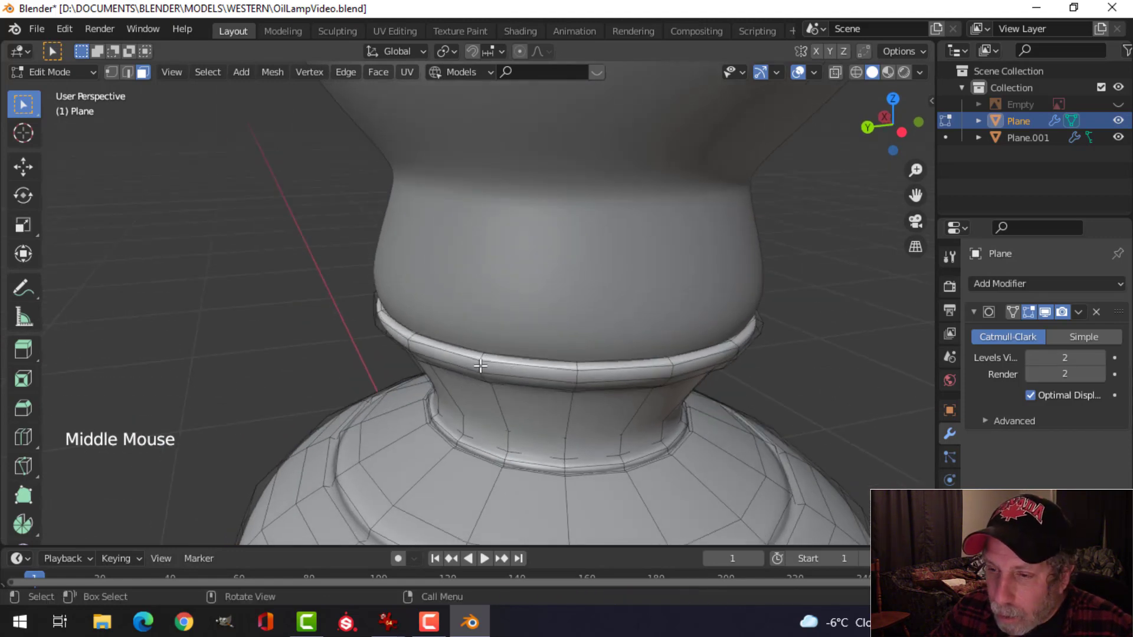
pyautogui.keyDown('alt'); pyautogui.keyDown('shift'); pyautogui.click(481, 366); pyautogui.keyUp('shift'); pyautogui.keyUp('alt')
pyautogui.moveTo(480, 365); pyautogui.dragTo(579, 380, button='middle')
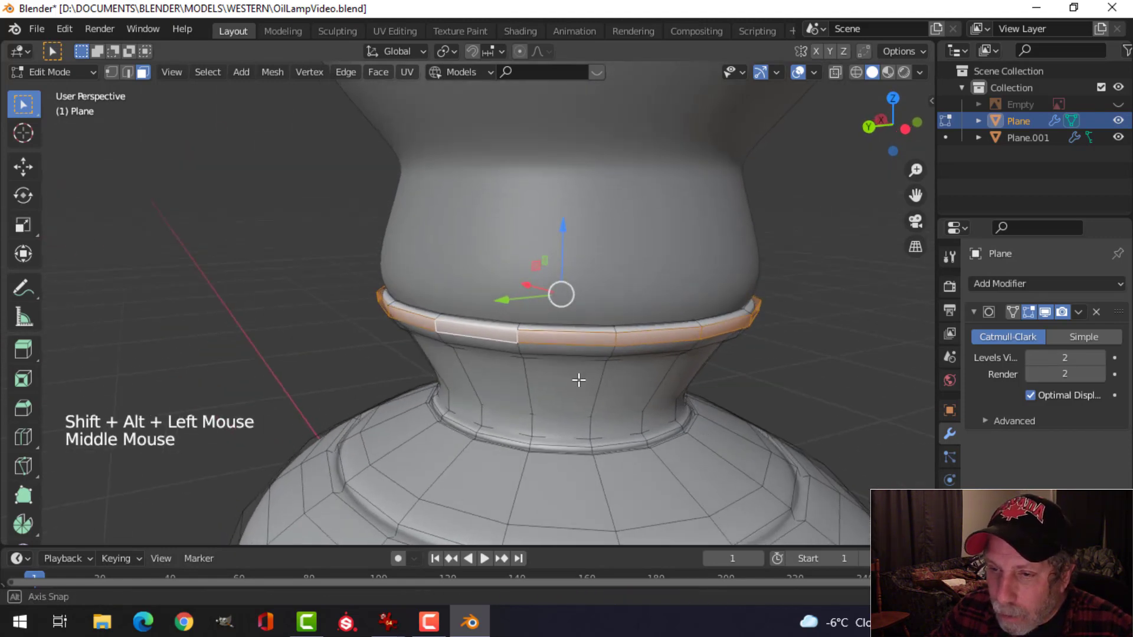
pyautogui.press('e')
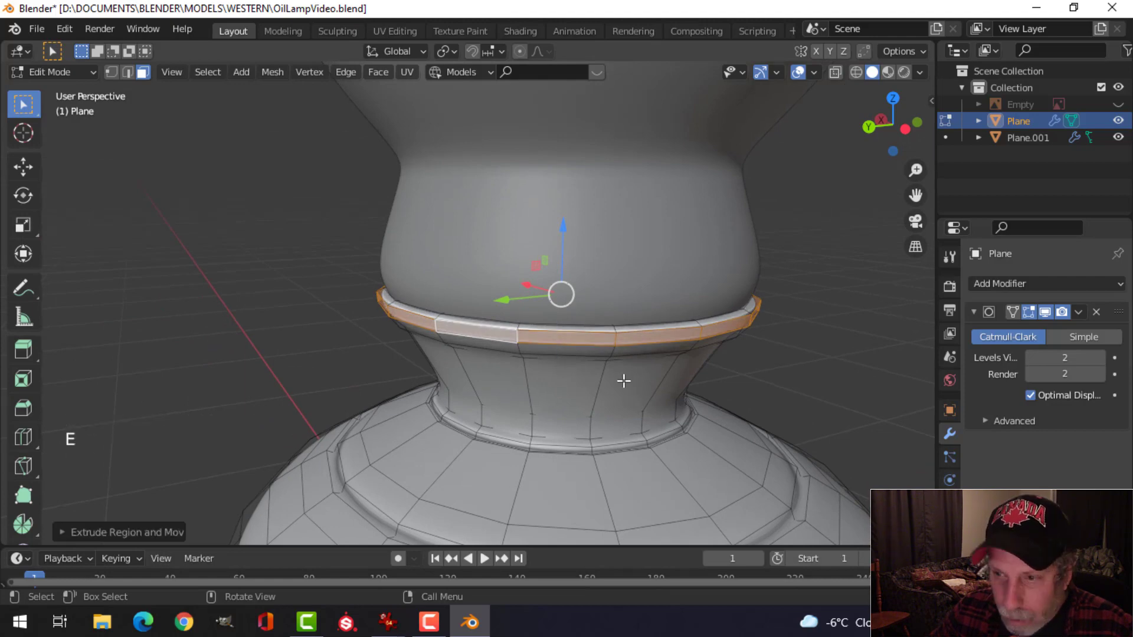
pyautogui.hotkey('alt', 's')
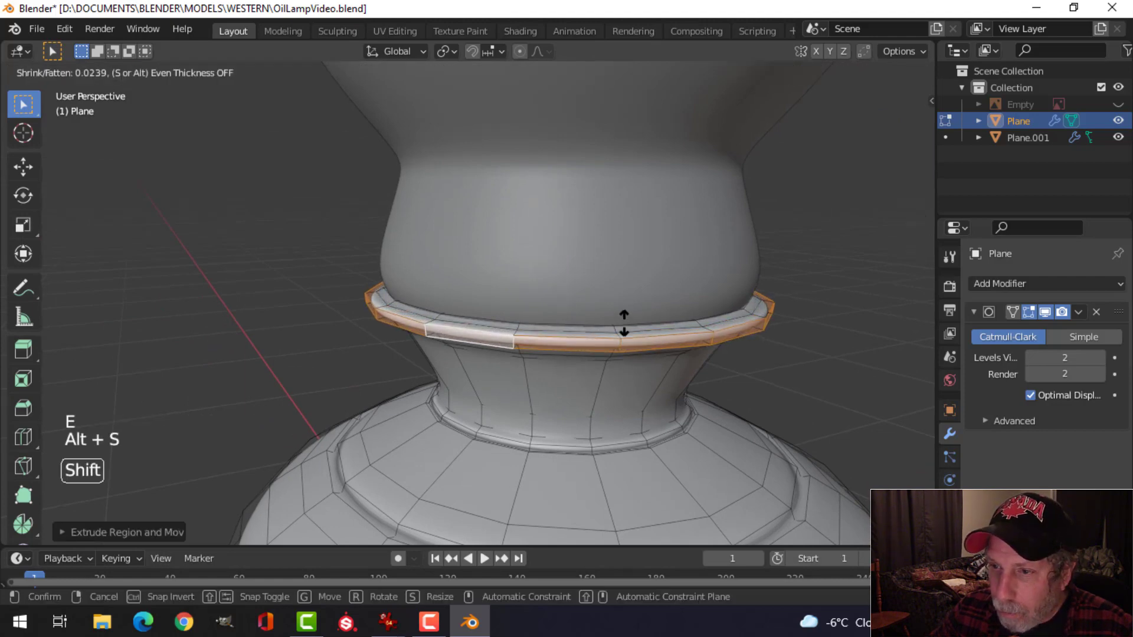
pyautogui.click(625, 317)
# Extrude the collar's upper face loop upward around the glass and scale it outward to about 1.04
pyautogui.hotkey('alt', 'a')
pyautogui.keyDown('alt'); pyautogui.keyDown('shift'); pyautogui.click(531, 345); pyautogui.keyUp('shift'); pyautogui.keyUp('alt')
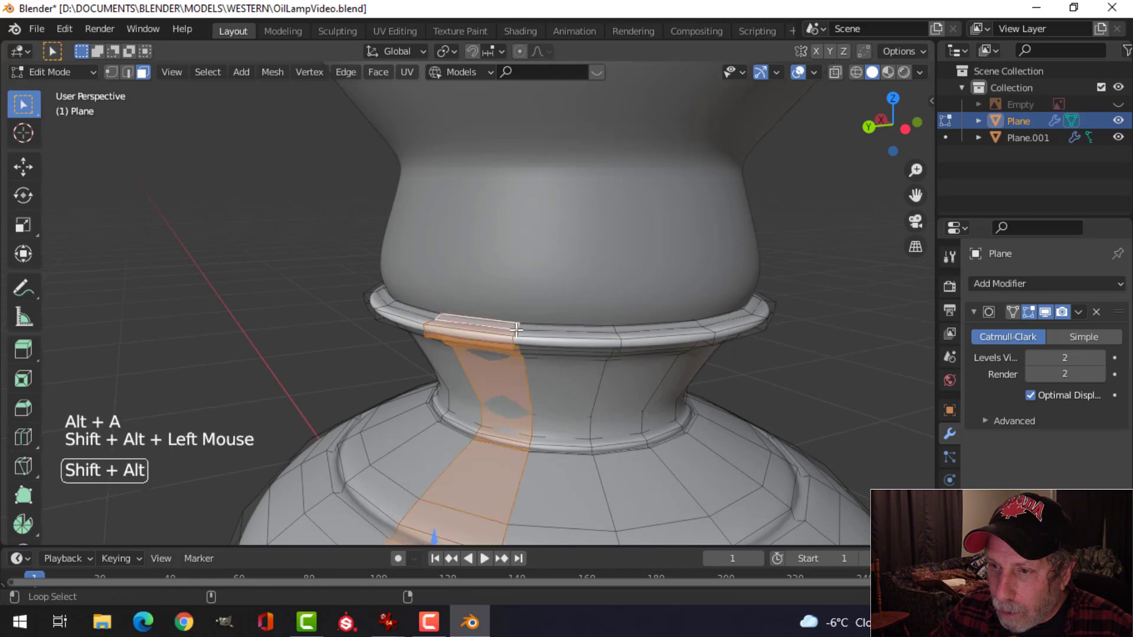
pyautogui.hotkey('alt', 'a')
pyautogui.keyDown('alt'); pyautogui.keyDown('shift'); pyautogui.click(514, 331); pyautogui.keyUp('shift'); pyautogui.keyUp('alt')
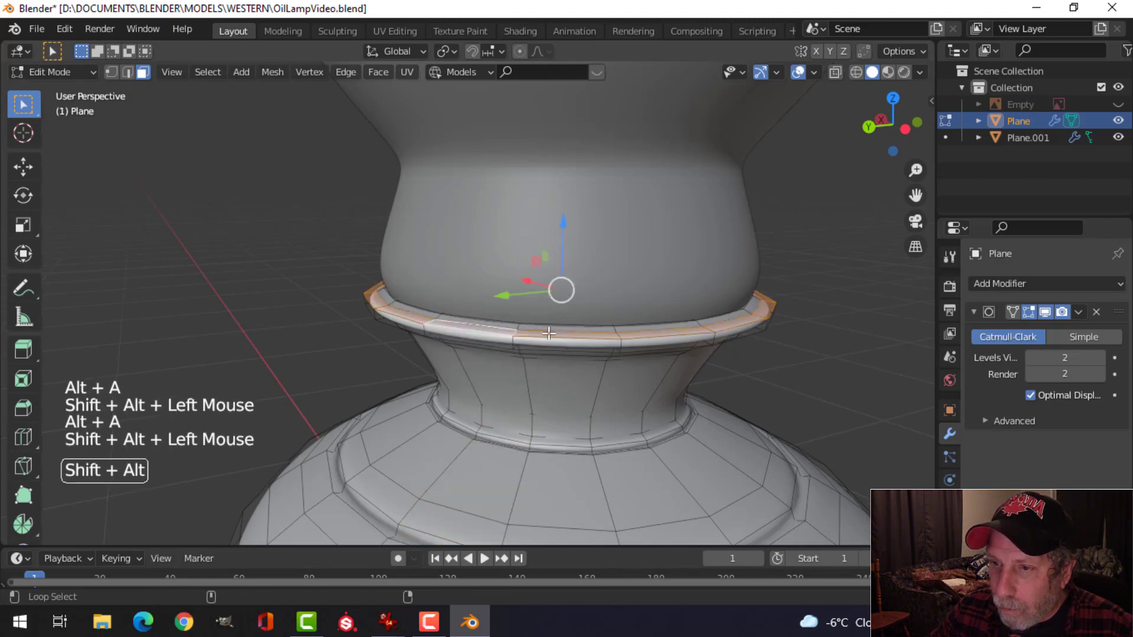
pyautogui.moveTo(513, 332); pyautogui.dragTo(609, 351, button='middle')
pyautogui.scroll(-1, 609, 351)
pyautogui.press('e')
pyautogui.moveTo(542, 247); pyautogui.dragTo(549, 224)
pyautogui.press('s')
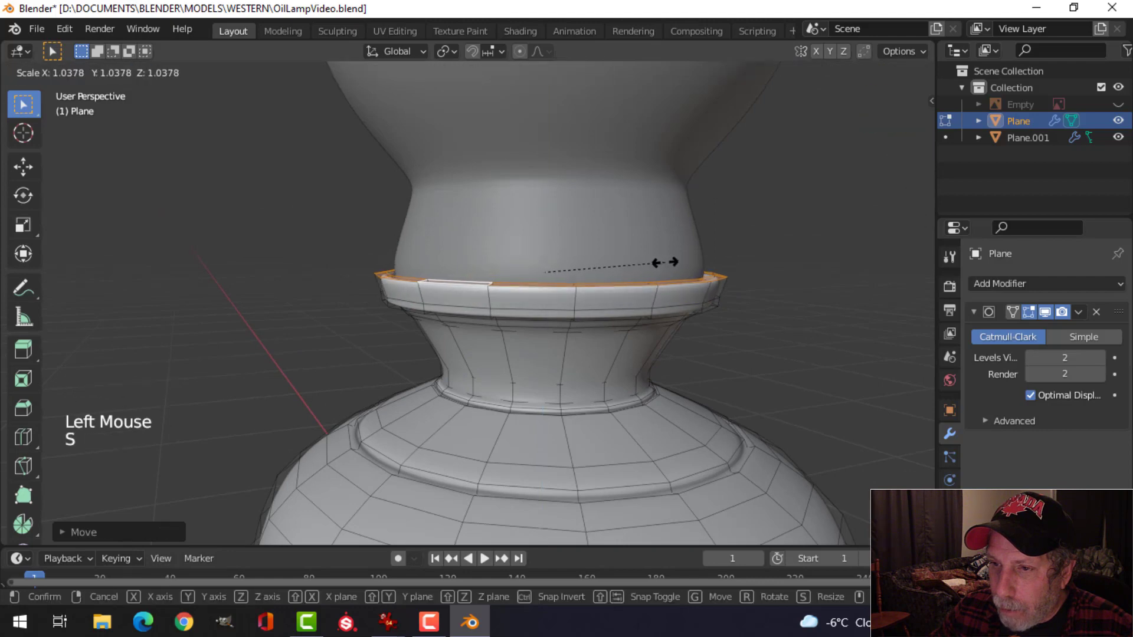
pyautogui.click(661, 263)
# Add a loop cut near the collar wall's upper edge to sharpen the rim, and return to Object Mode
pyautogui.moveTo(680, 305); pyautogui.dragTo(678, 356, button='middle')
pyautogui.scroll(2, 648, 368)
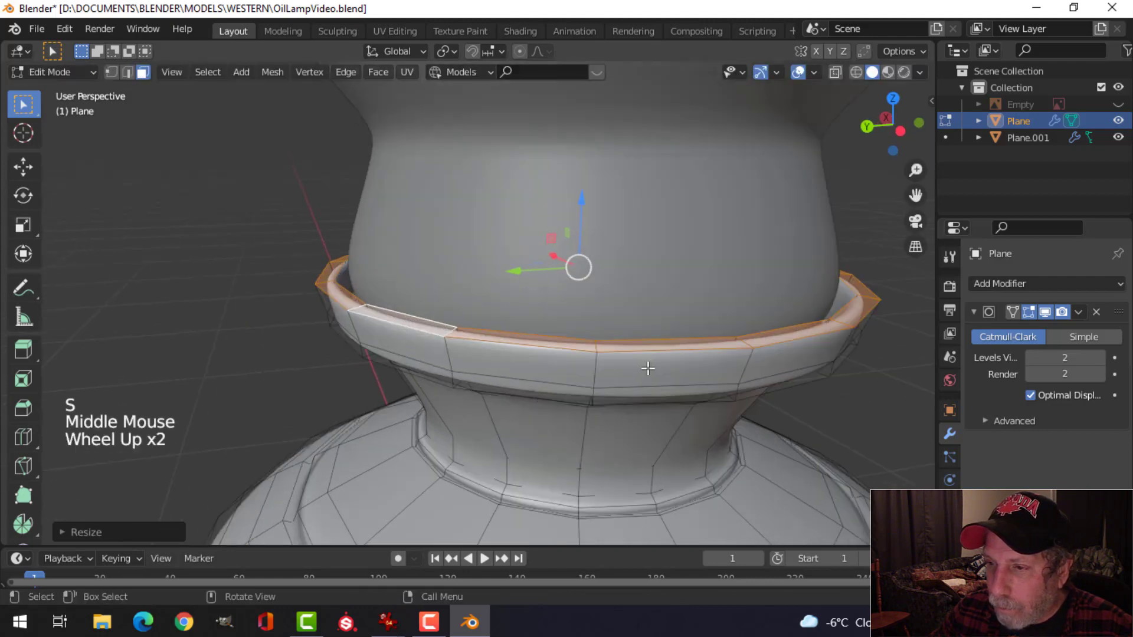
pyautogui.hotkey('ctrl', 'r')
pyautogui.click(742, 363)
pyautogui.click(745, 358)
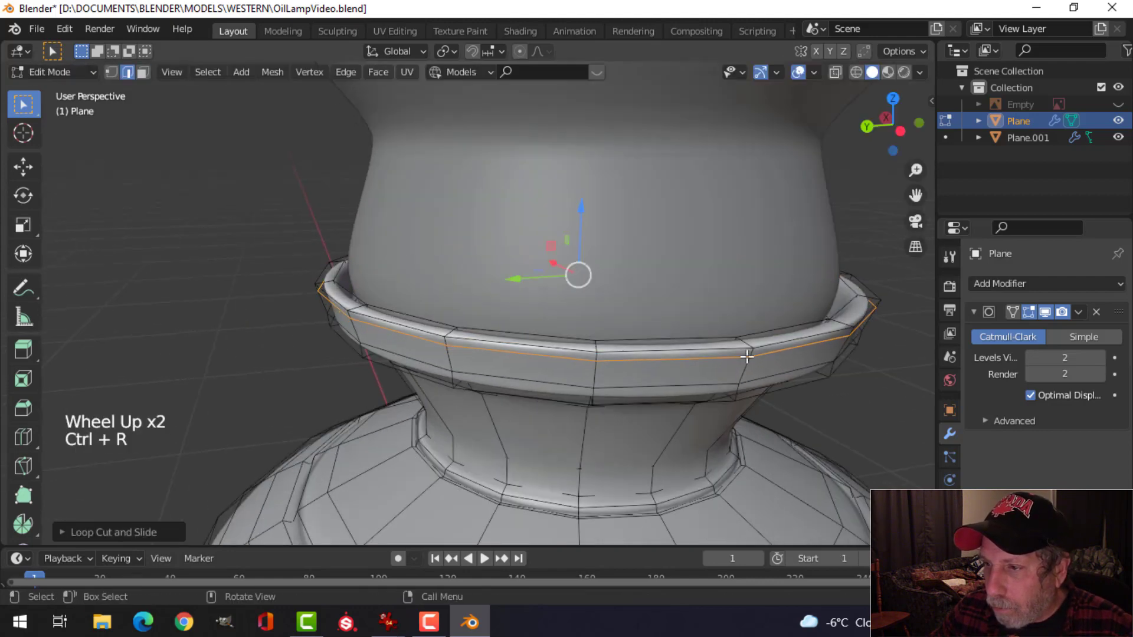
pyautogui.press('Tab')
pyautogui.scroll(-4, 703, 379)
pyautogui.hotkey('alt', 'a')
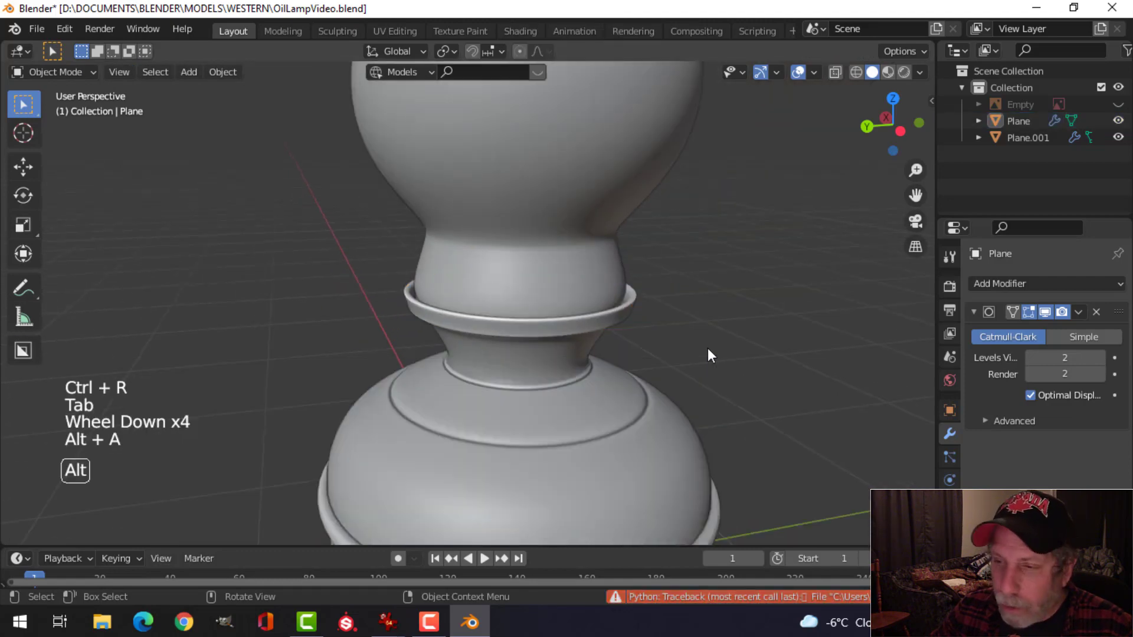
# Expose the unsubdivided edge loops on the collar's underside in Edit Mode by disabling the subdivision's viewport display
pyautogui.moveTo(706, 348); pyautogui.dragTo(682, 308, button='middle')
pyautogui.moveTo(731, 278); pyautogui.dragTo(629, 271, button='middle')
pyautogui.scroll(3, 590, 270)
pyautogui.keyDown('shift'); pyautogui.moveTo(554, 270); pyautogui.dragTo(555, 322, button='middle'); pyautogui.keyUp('shift')
pyautogui.scroll(-2, 539, 286)
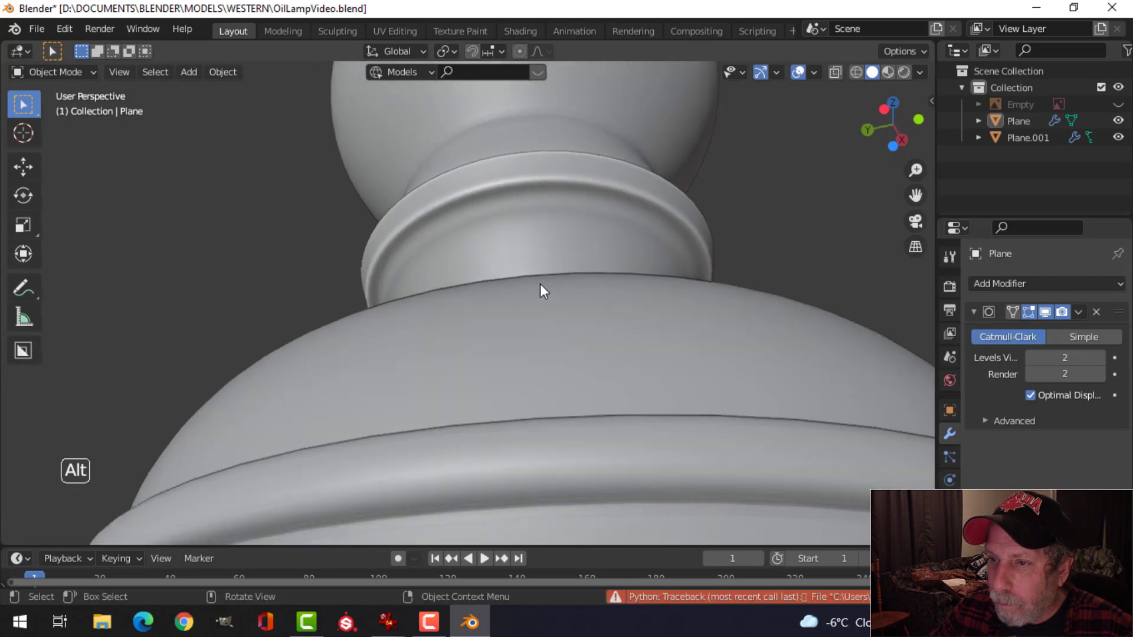
pyautogui.press('Tab')
pyautogui.scroll(3, 537, 244)
pyautogui.moveTo(537, 245); pyautogui.dragTo(536, 236, button='middle')
pyautogui.scroll(1, 536, 237)
pyautogui.keyDown('shift'); pyautogui.moveTo(535, 254); pyautogui.dragTo(554, 221, button='middle'); pyautogui.keyUp('shift')
pyautogui.click(1043, 312)
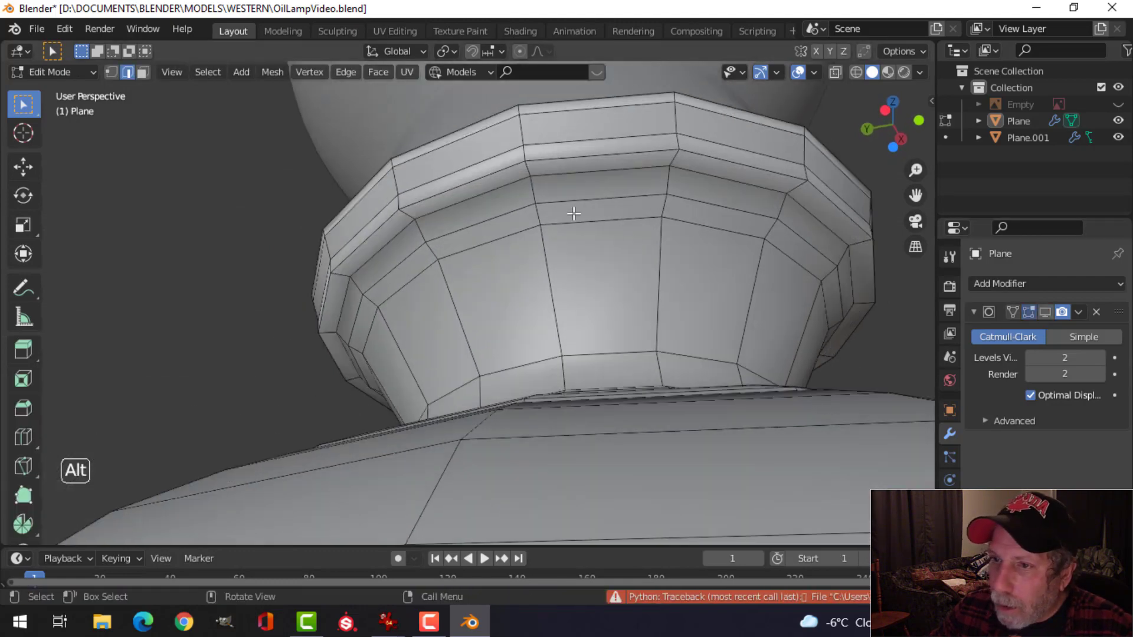
# Dissolve the extra edge loop on the collar's underside and view the base subdivided in Object Mode
pyautogui.keyDown('alt'); pyautogui.click(539, 177); pyautogui.keyUp('alt')
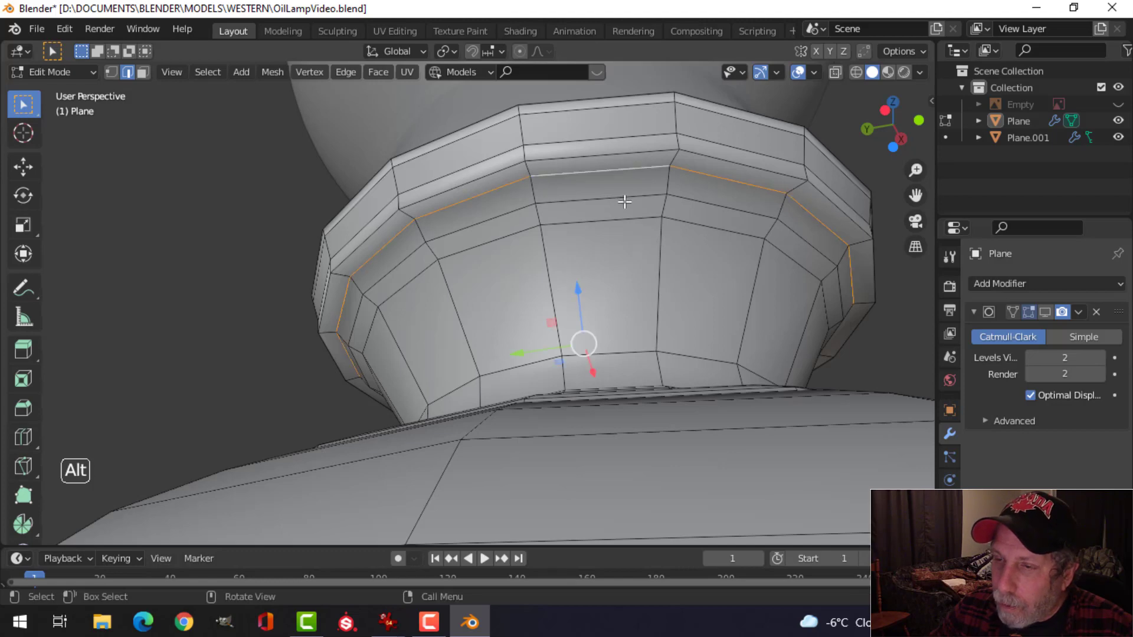
pyautogui.press('s')
pyautogui.rightClick(625, 202)
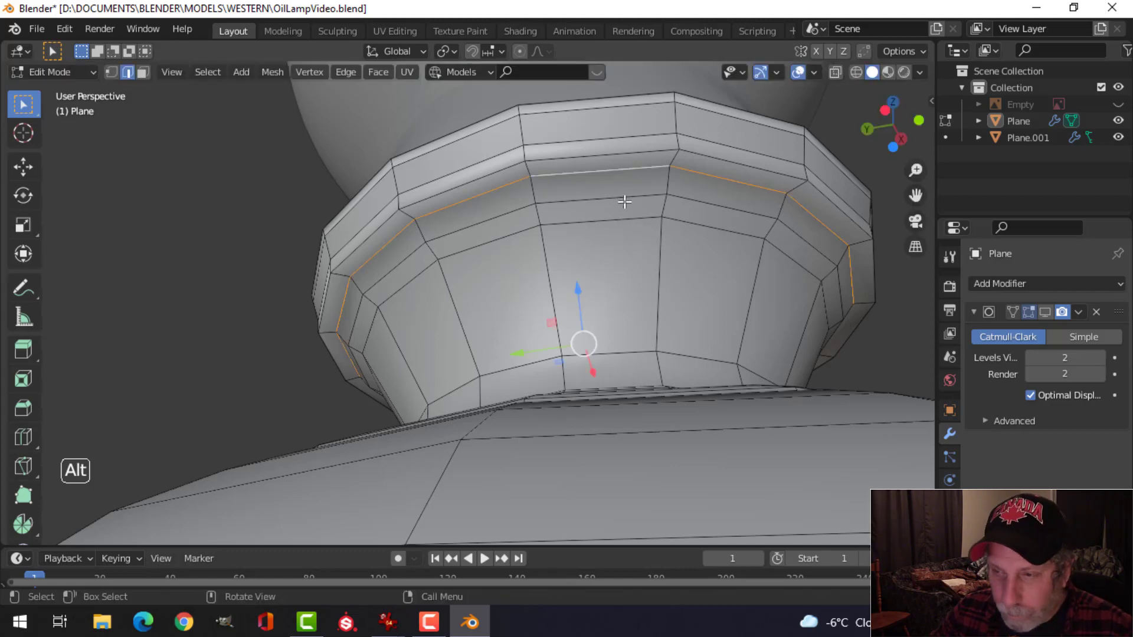
pyautogui.press('x')
pyautogui.click(592, 280)
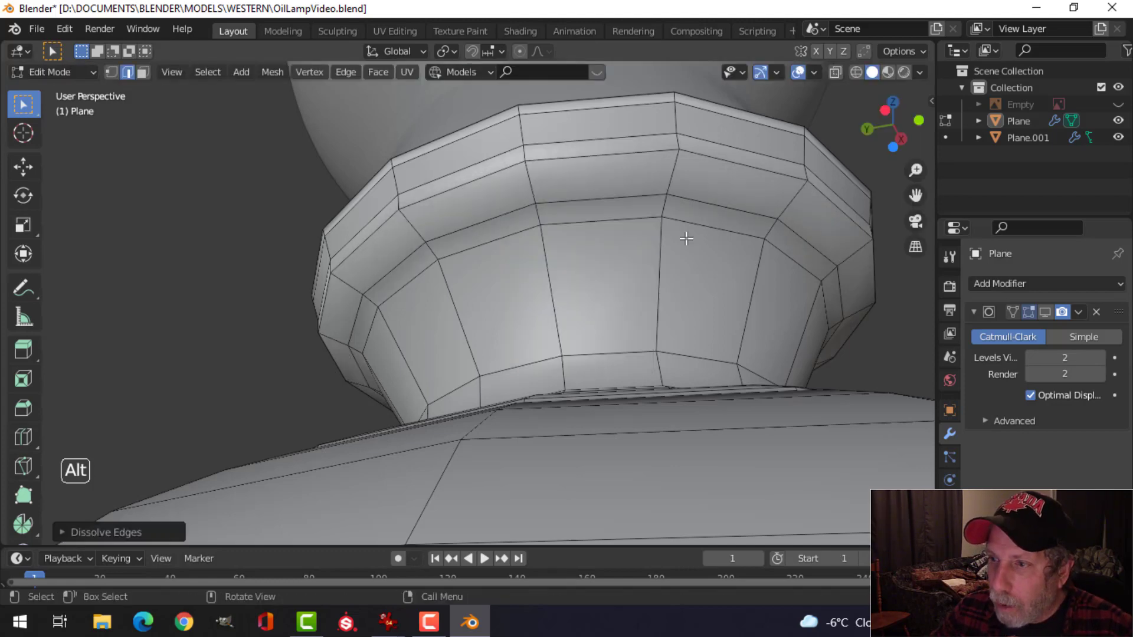
pyautogui.press('Tab')
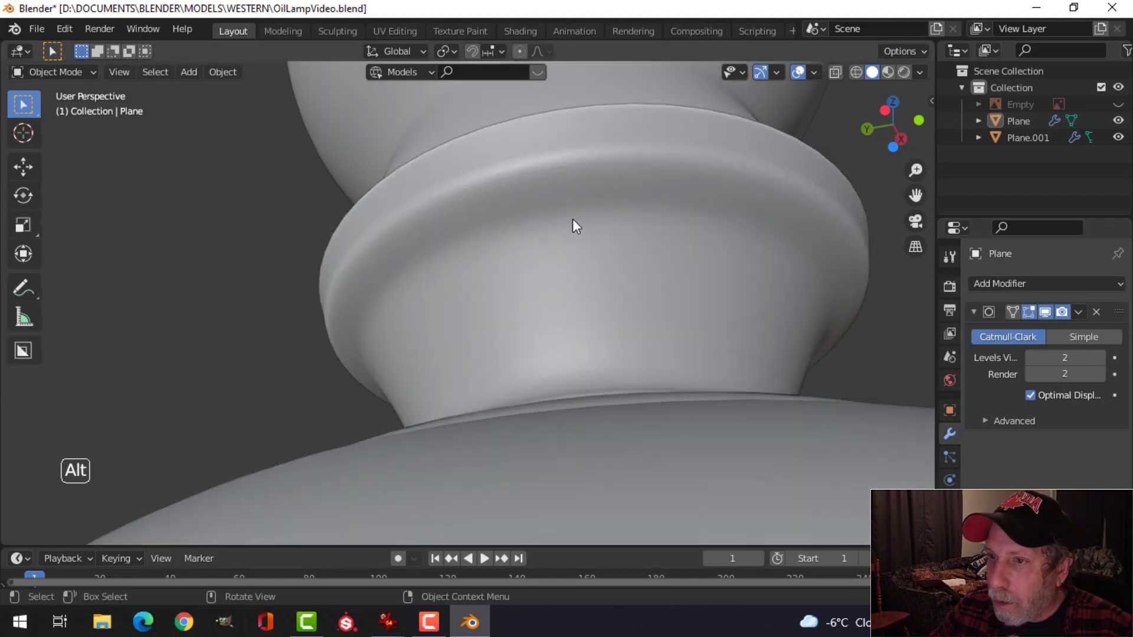
# Inspect the smoothed collar around the bottom of the chimney
pyautogui.scroll(-4, 580, 229)
pyautogui.keyDown('alt'); pyautogui.moveTo(596, 236); pyautogui.dragTo(498, 339); pyautogui.keyUp('alt')
pyautogui.scroll(-2, 591, 306)
pyautogui.scroll(2, 549, 362)
pyautogui.scroll(2, 499, 327)
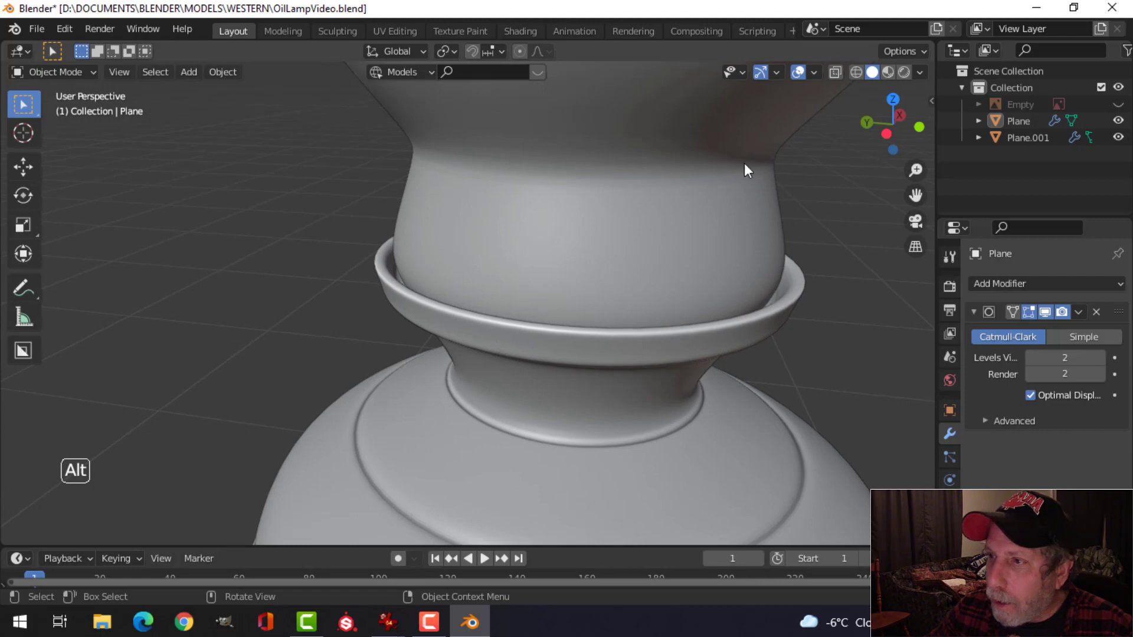
pyautogui.press('n')
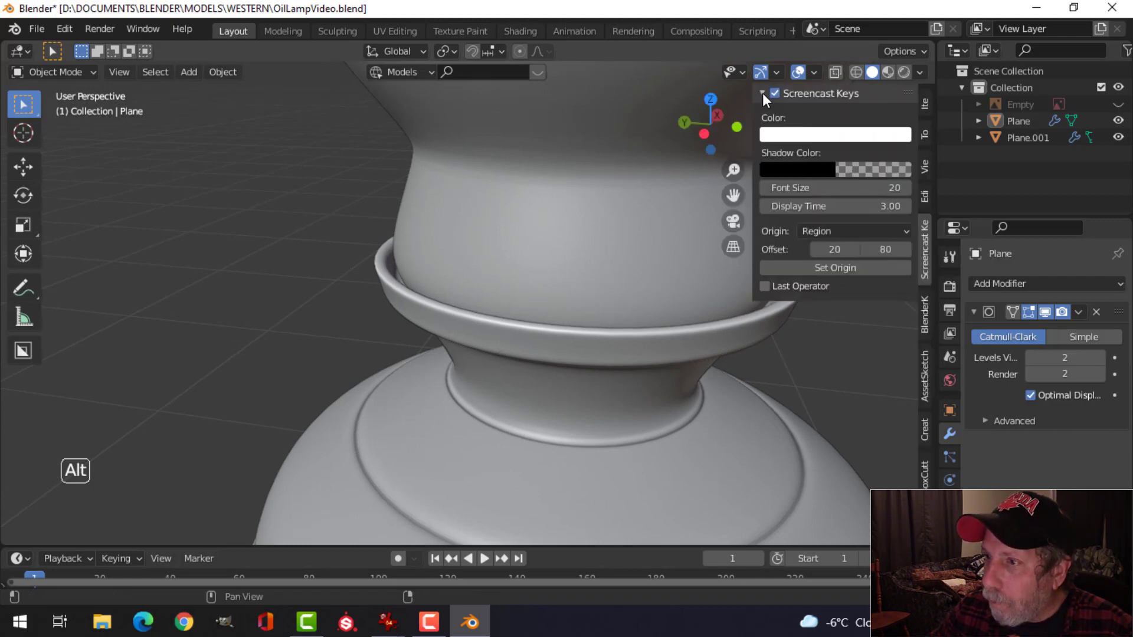
pyautogui.press('n')
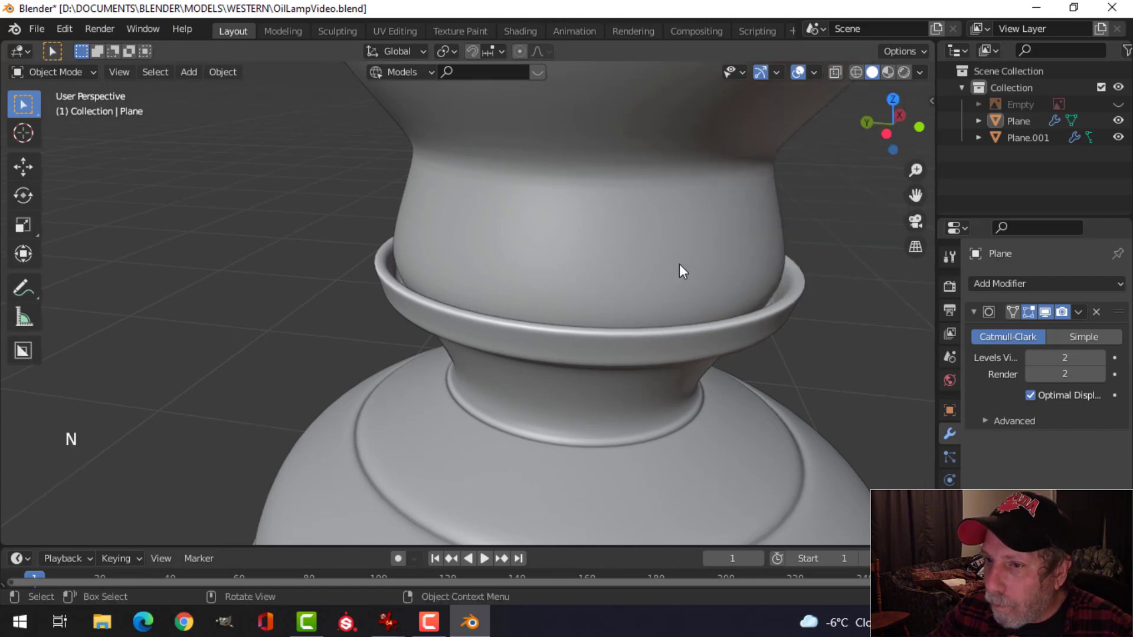
# Add a loop cut near the inner edge of the collar's rim to tighten it, and return to Object Mode
pyautogui.moveTo(678, 266); pyautogui.dragTo(396, 340, button='middle')
pyautogui.press('Tab')
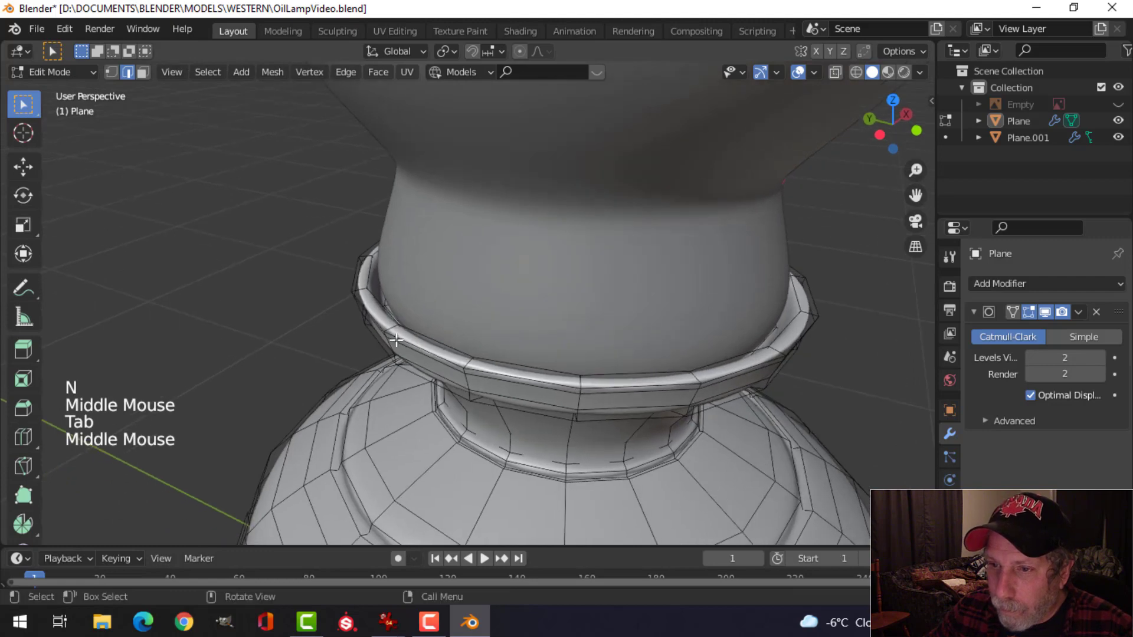
pyautogui.hotkey('ctrl', 'r')
pyautogui.click(368, 292)
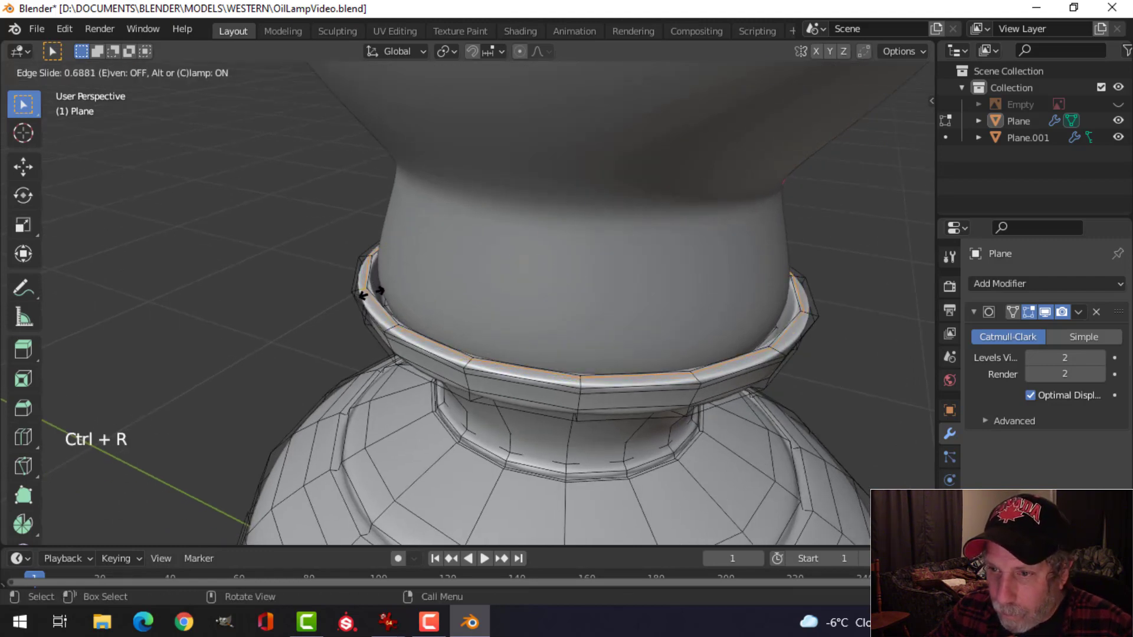
pyautogui.click(372, 291)
pyautogui.press('Tab')
pyautogui.scroll(-4, 530, 318)
pyautogui.moveTo(653, 337); pyautogui.dragTo(592, 323, button='middle')
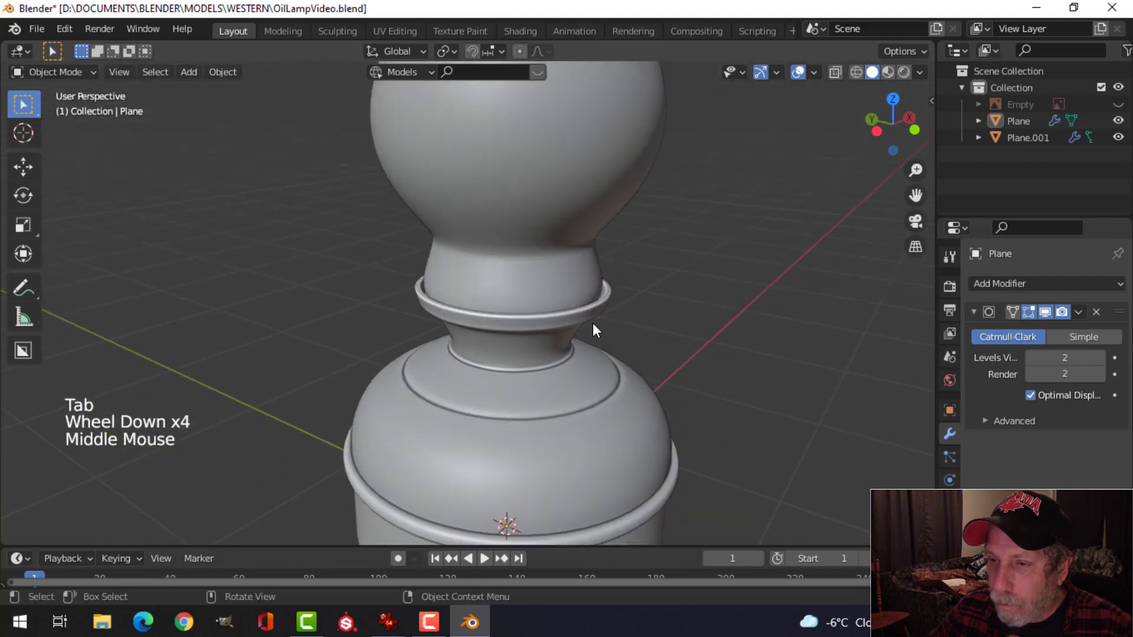
# Isolate the chimney in local view and examine its open bottom edge, then restore the full lamp view
pyautogui.click(525, 296)
pyautogui.moveTo(525, 297); pyautogui.dragTo(621, 312, button='middle')
pyautogui.press('/')
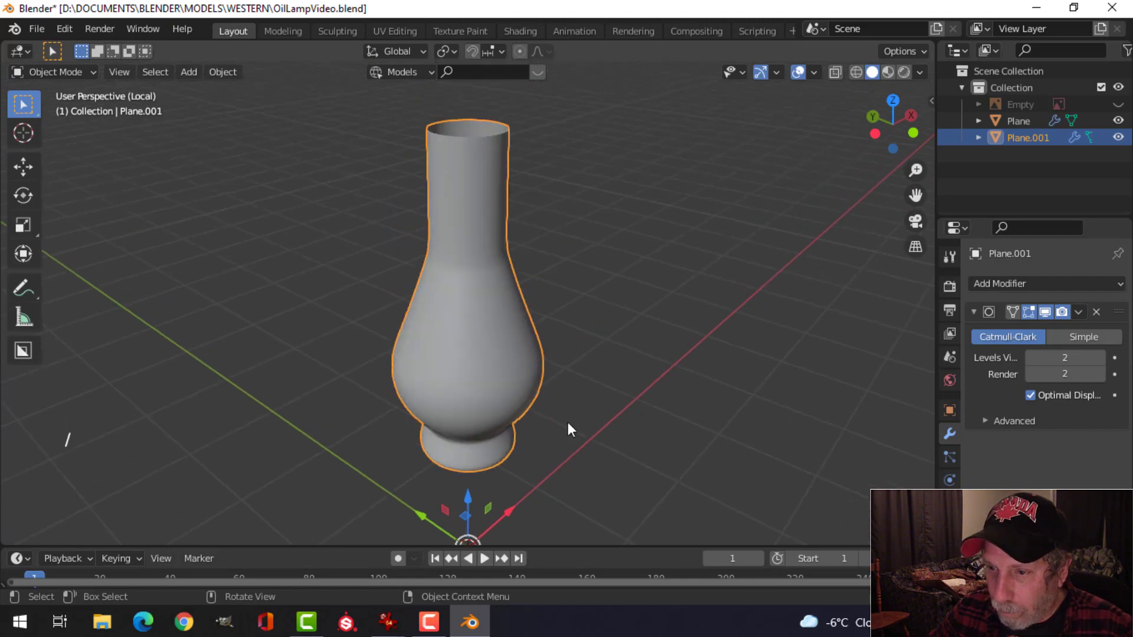
pyautogui.moveTo(567, 423); pyautogui.dragTo(539, 384, button='middle')
pyautogui.scroll(2, 513, 296)
pyautogui.scroll(1, 514, 296)
pyautogui.keyDown('shift'); pyautogui.moveTo(513, 296); pyautogui.dragTo(566, 333, button='middle'); pyautogui.keyUp('shift')
pyautogui.press('Tab')
pyautogui.hotkey('alt', 'a')
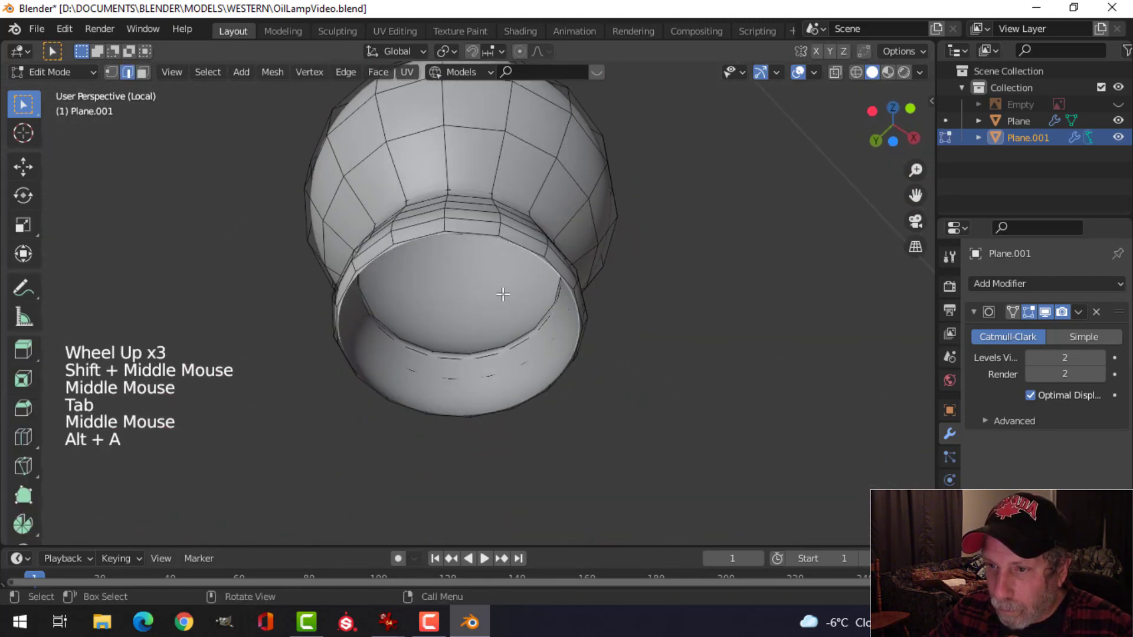
pyautogui.press('Tab')
pyautogui.scroll(-4, 528, 274)
pyautogui.hotkey('alt', 'a')
pyautogui.moveTo(536, 260); pyautogui.dragTo(524, 328, button='middle')
pyautogui.press('/')
# Try to scale the edge loop where the chimney's straight neck meets its bulb in Edit Mode
pyautogui.scroll(-2, 569, 366)
pyautogui.scroll(-5, 506, 348)
pyautogui.keyDown('shift'); pyautogui.scroll(1, 508, 338); pyautogui.keyUp('shift')
pyautogui.scroll(4, 540, 336)
pyautogui.click(518, 285)
pyautogui.press('Tab')
pyautogui.scroll(2, 597, 291)
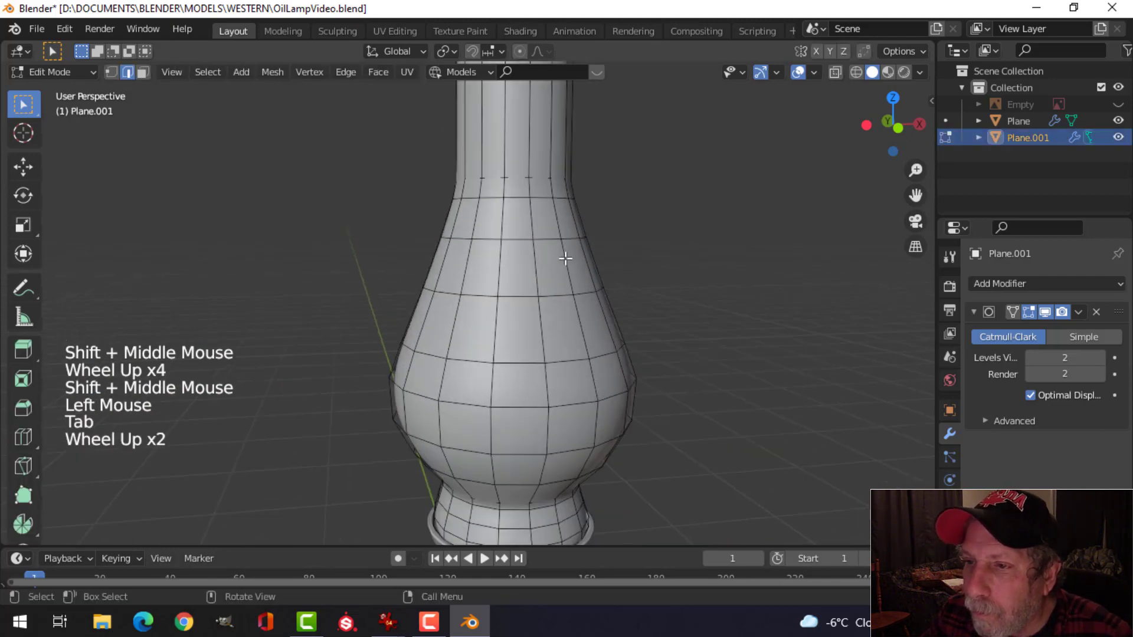
pyautogui.keyDown('shift'); pyautogui.moveTo(566, 255); pyautogui.dragTo(533, 313, button='middle'); pyautogui.keyUp('shift')
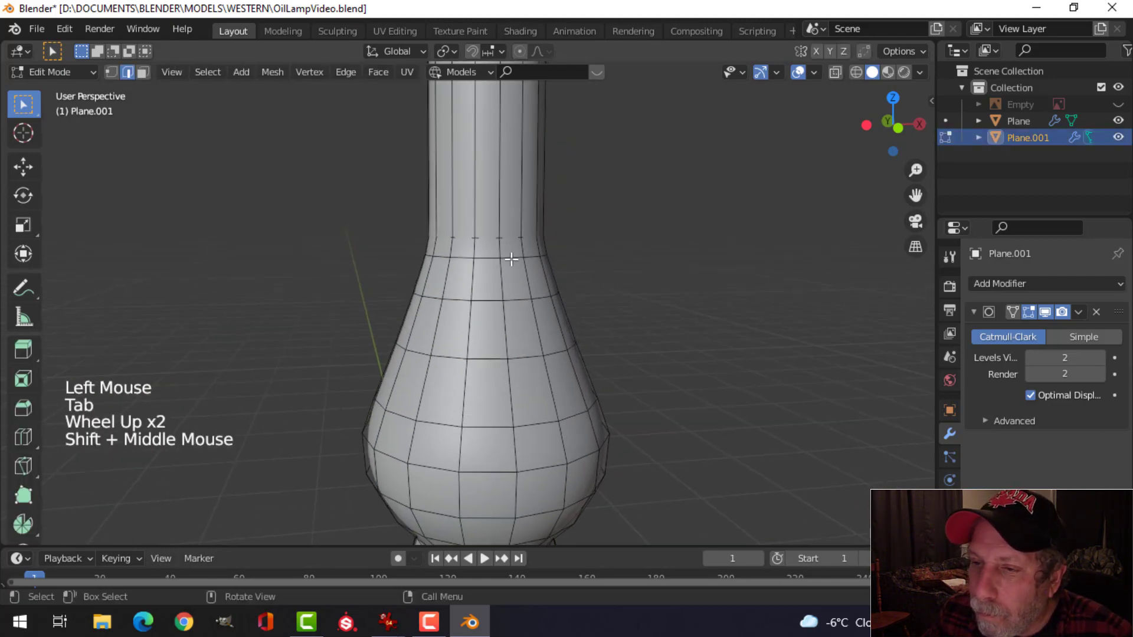
pyautogui.hotkey('alt', 'a')
pyautogui.press('2')
pyautogui.keyDown('alt'); pyautogui.keyDown('shift'); pyautogui.click(489, 237); pyautogui.keyUp('shift'); pyautogui.keyUp('alt')
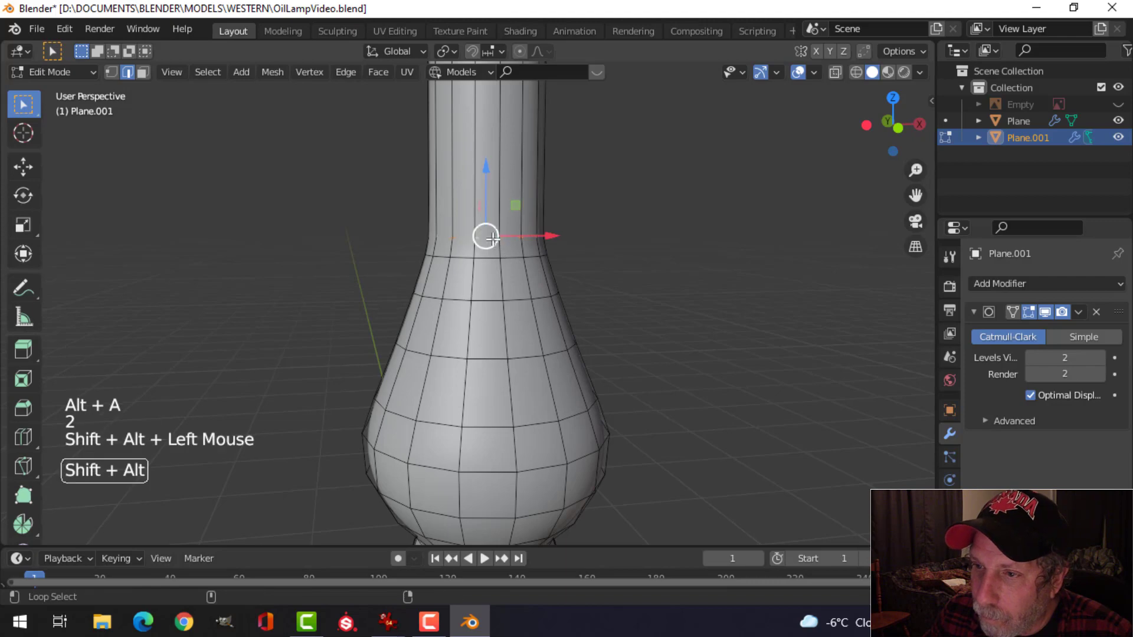
pyautogui.press('s')
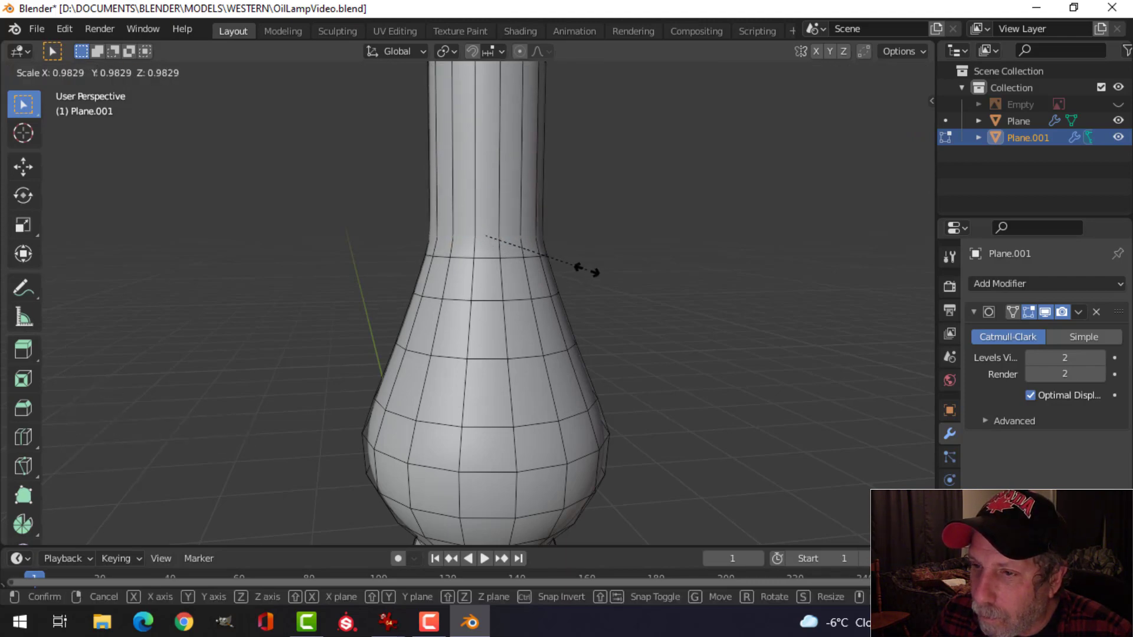
pyautogui.click(587, 270)
# Dissolve the selected edge loop between the chimney's neck and bulb, and view the smoothed profile in Object Mode
pyautogui.press('x')
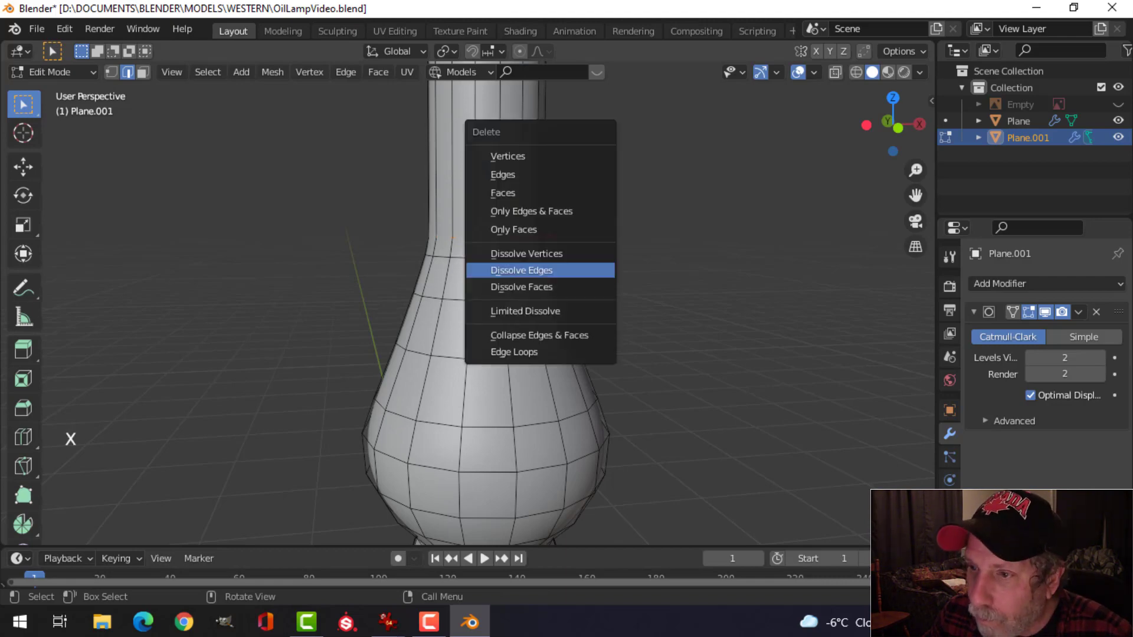
pyautogui.click(583, 267)
pyautogui.press('Tab')
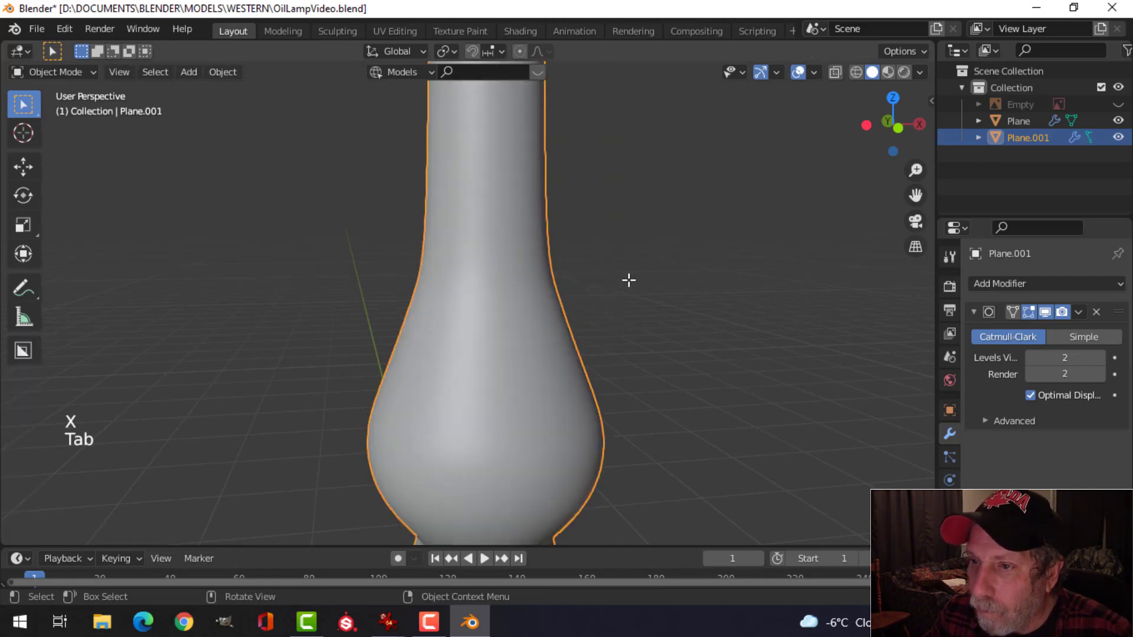
pyautogui.scroll(-5, 628, 280)
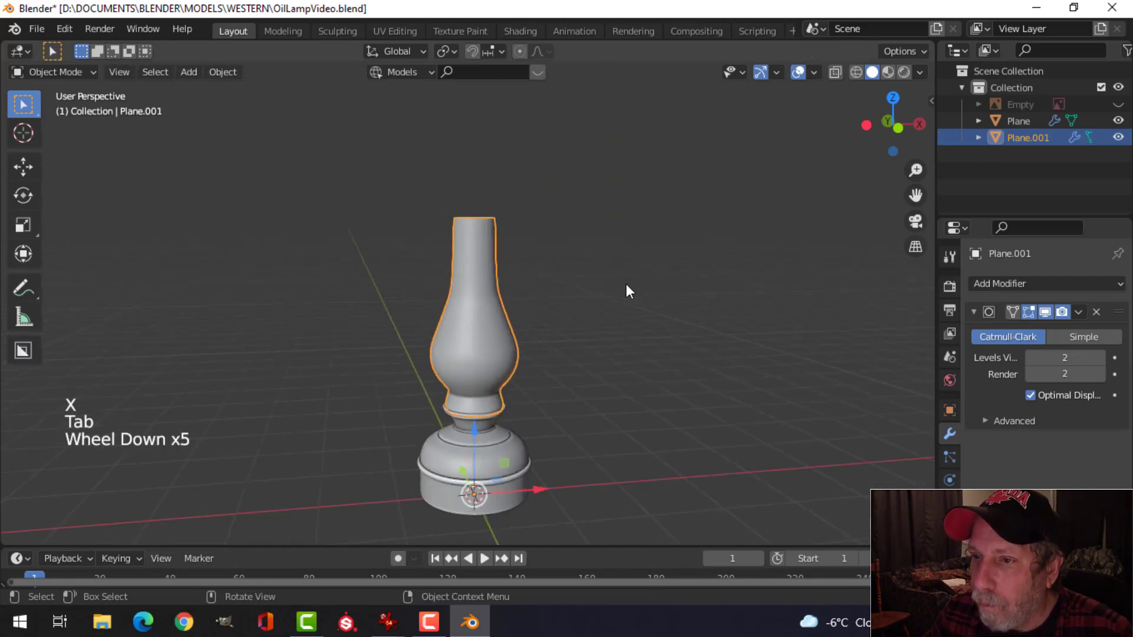
# Dissolve the extra edge loop at the chimney's waist just above the collar, and return to Object Mode
pyautogui.hotkey('alt', 'a')
pyautogui.moveTo(535, 321)
pyautogui.mouseDown(button='middle')
pyautogui.moveTo(536, 283)
pyautogui.moveTo(527, 358)
pyautogui.moveTo(541, 281)
pyautogui.moveTo(531, 291)
pyautogui.moveTo(543, 317)
pyautogui.moveTo(488, 343)
pyautogui.moveTo(551, 312)
pyautogui.mouseUp(button='middle')
pyautogui.scroll(3, 525, 360)
pyautogui.click(489, 342)
pyautogui.press('Tab')
pyautogui.scroll(3, 533, 364)
pyautogui.scroll(2, 551, 312)
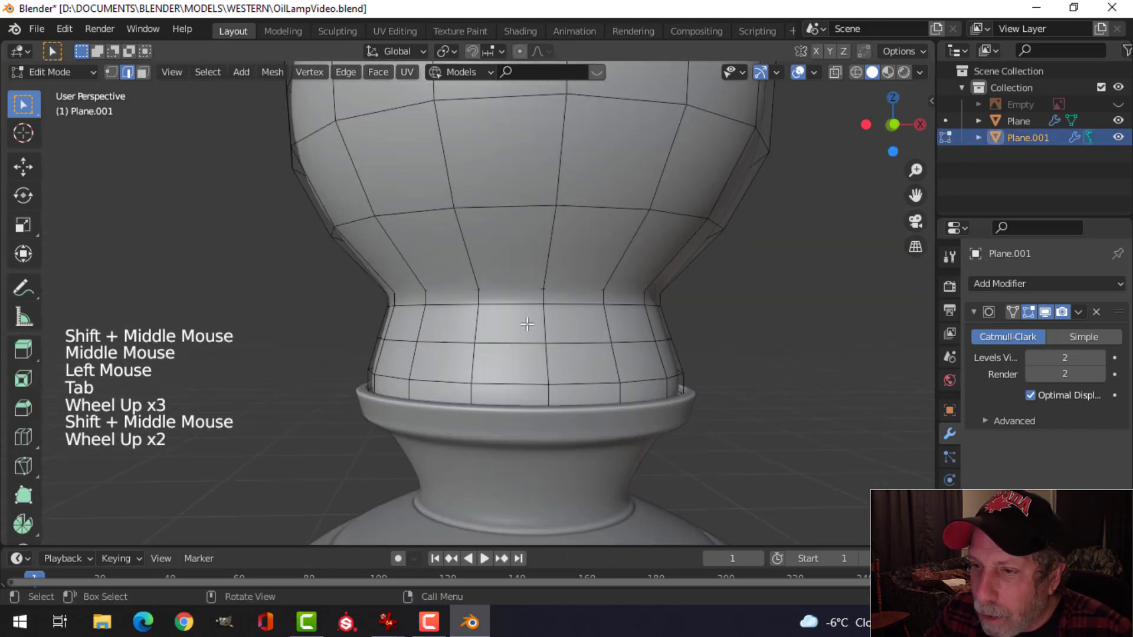
pyautogui.keyDown('alt'); pyautogui.keyDown('shift'); pyautogui.click(521, 293); pyautogui.keyUp('shift'); pyautogui.keyUp('alt')
pyautogui.press('x')
pyautogui.click(517, 287)
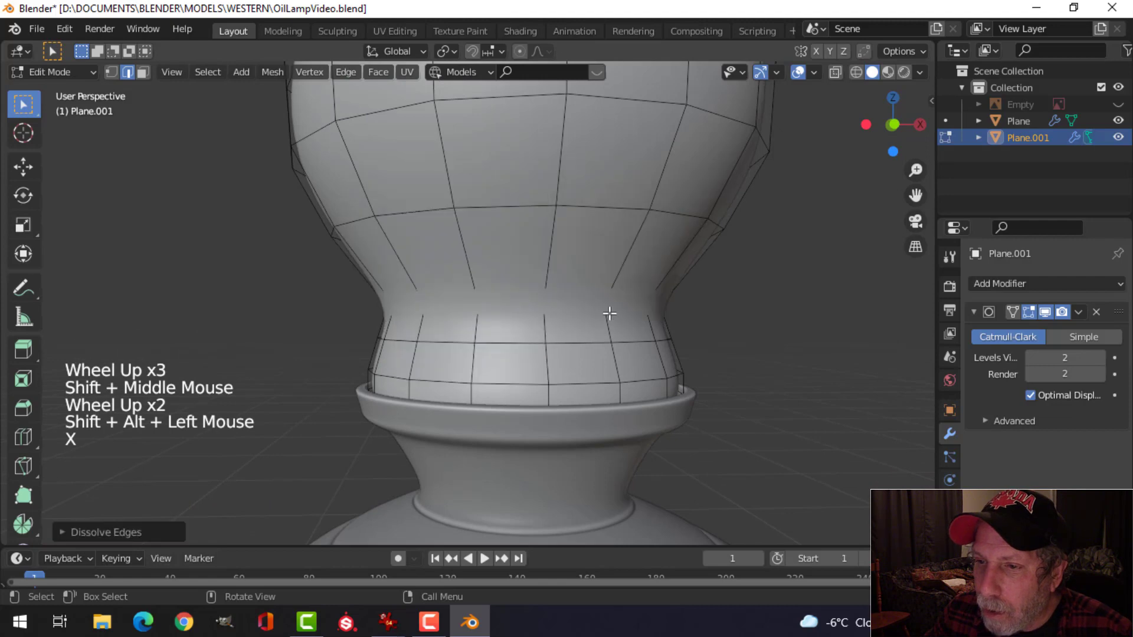
pyautogui.press('Tab')
pyautogui.scroll(-5, 610, 313)
pyautogui.hotkey('alt', 'a')
pyautogui.moveTo(622, 296); pyautogui.dragTo(580, 308, button='middle')
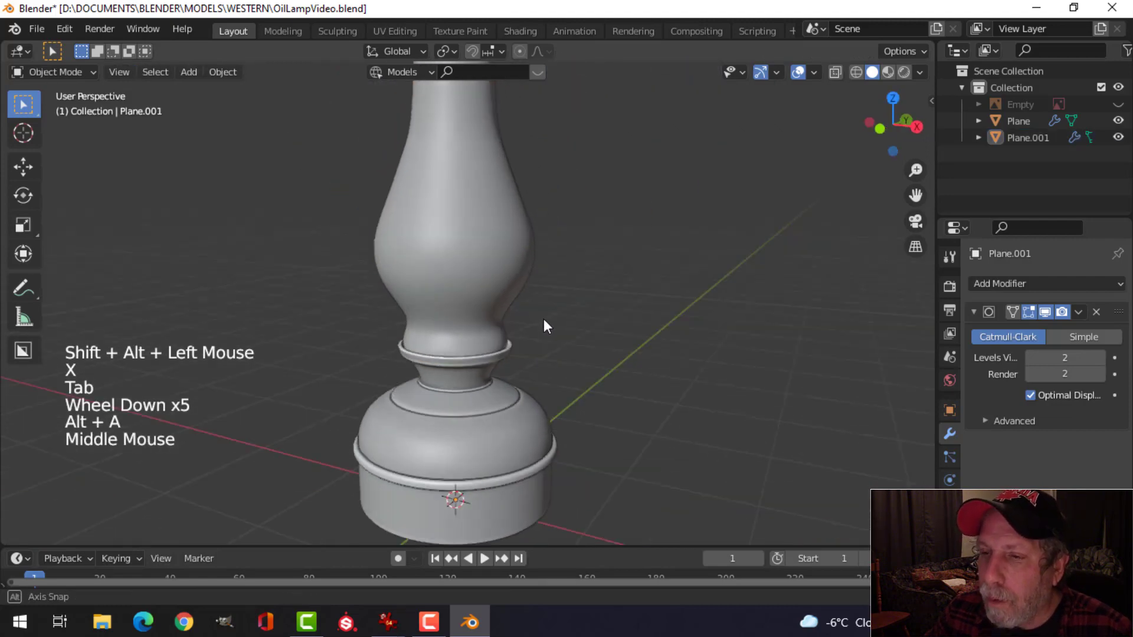
# Disable the chimney subdivision's viewport display and scale the edge loop at its waist above the collar
pyautogui.scroll(-5, 530, 320)
pyautogui.scroll(4, 516, 321)
pyautogui.keyDown('shift'); pyautogui.moveTo(517, 321); pyautogui.dragTo(551, 302, button='middle'); pyautogui.keyUp('shift')
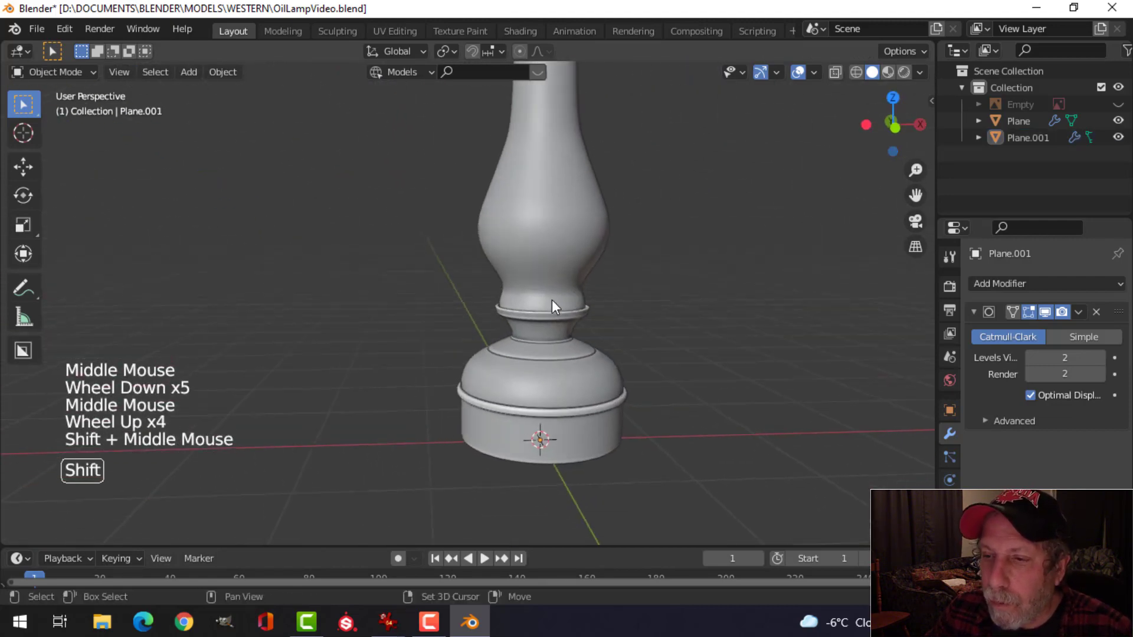
pyautogui.scroll(3, 565, 293)
pyautogui.click(688, 304)
pyautogui.press('Tab')
pyautogui.moveTo(688, 303); pyautogui.dragTo(635, 300, button='middle')
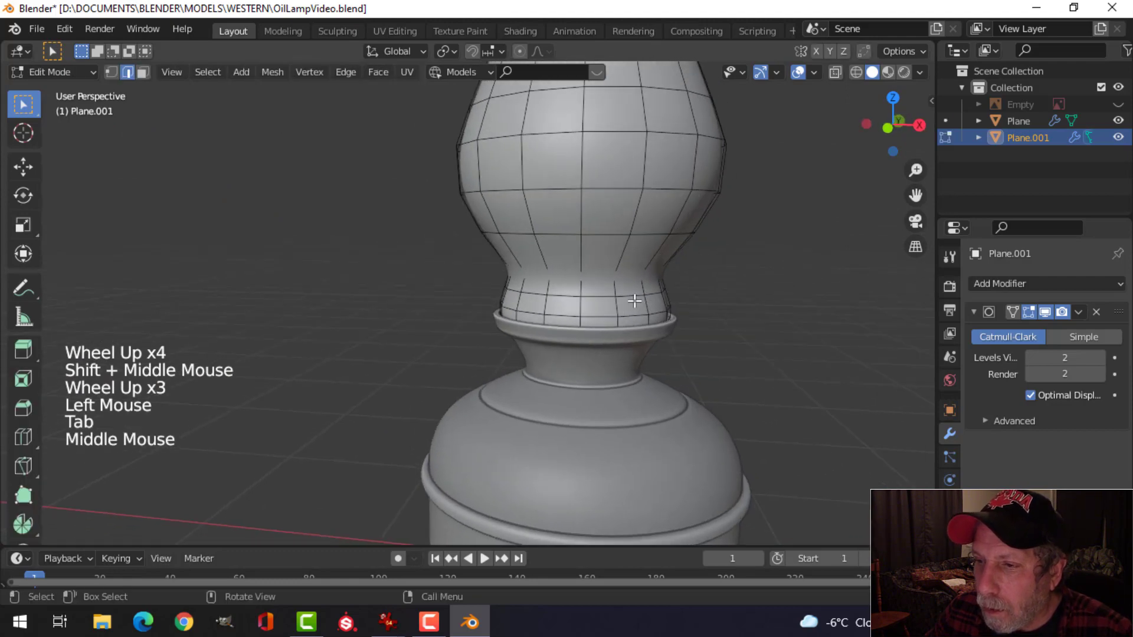
pyautogui.click(1045, 314)
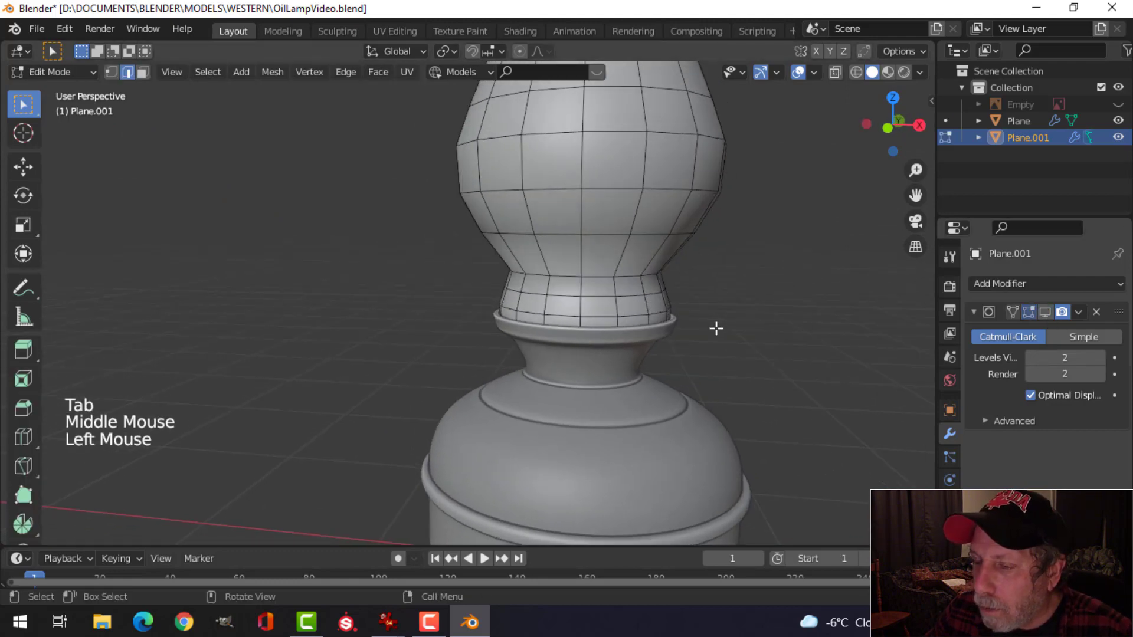
pyautogui.keyDown('alt'); pyautogui.keyDown('shift'); pyautogui.click(602, 279); pyautogui.keyUp('shift'); pyautogui.keyUp('alt')
pyautogui.press('s')
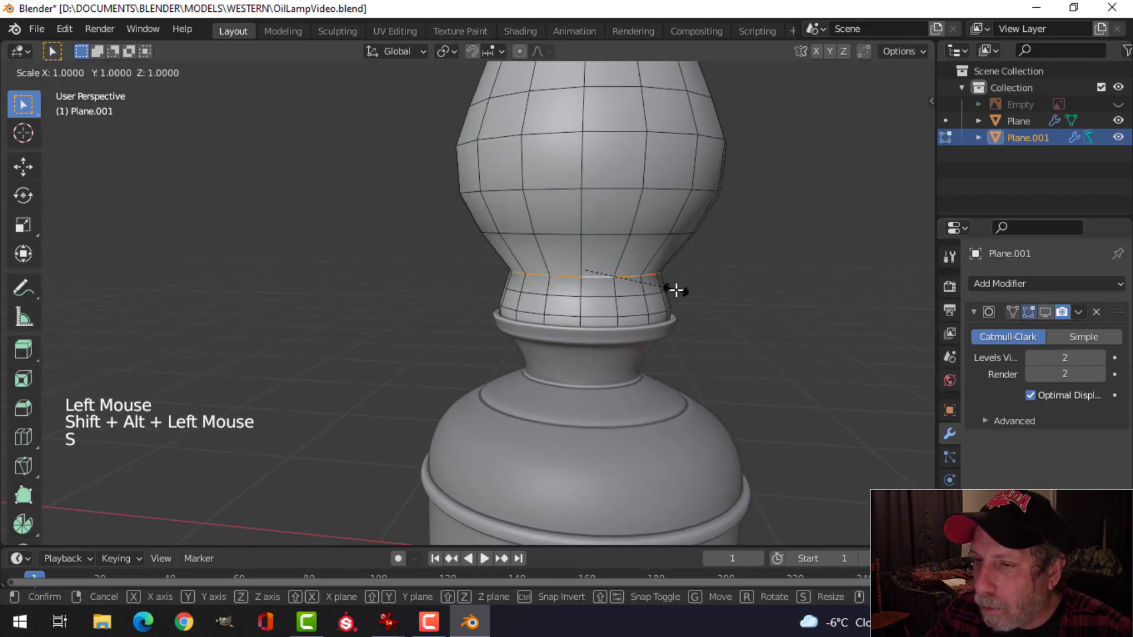
# Set the front orthographic view and save the lamp file
pyautogui.press('KP_1')
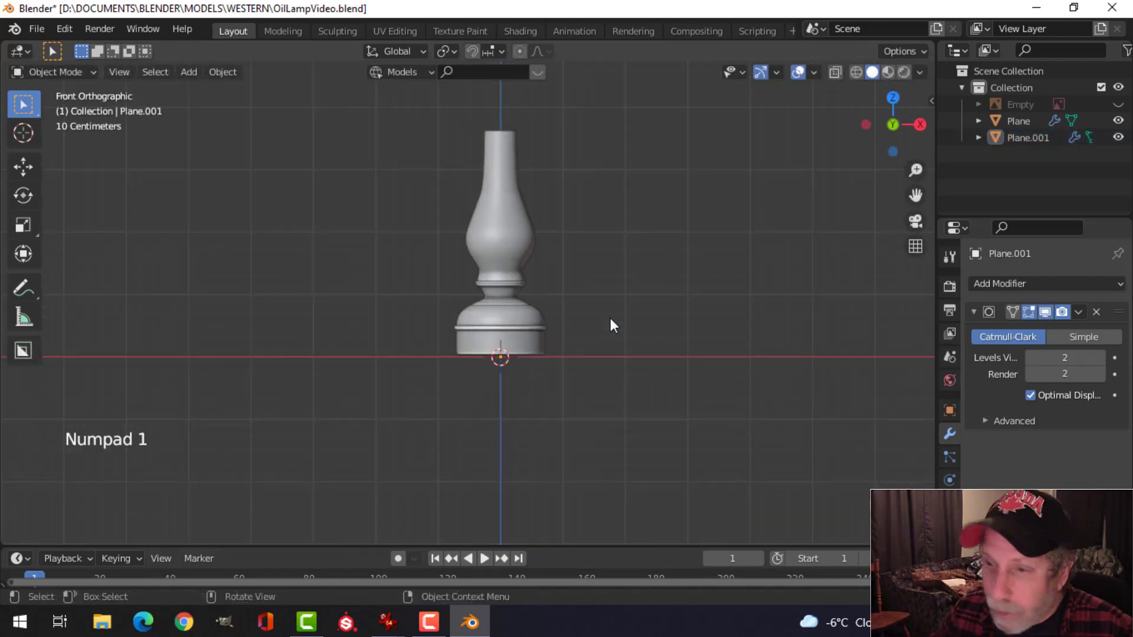
pyautogui.hotkey('ctrl', 's')
pyautogui.keyDown('shift'); pyautogui.moveTo(609, 321); pyautogui.dragTo(548, 318, button='middle'); pyautogui.keyUp('shift')
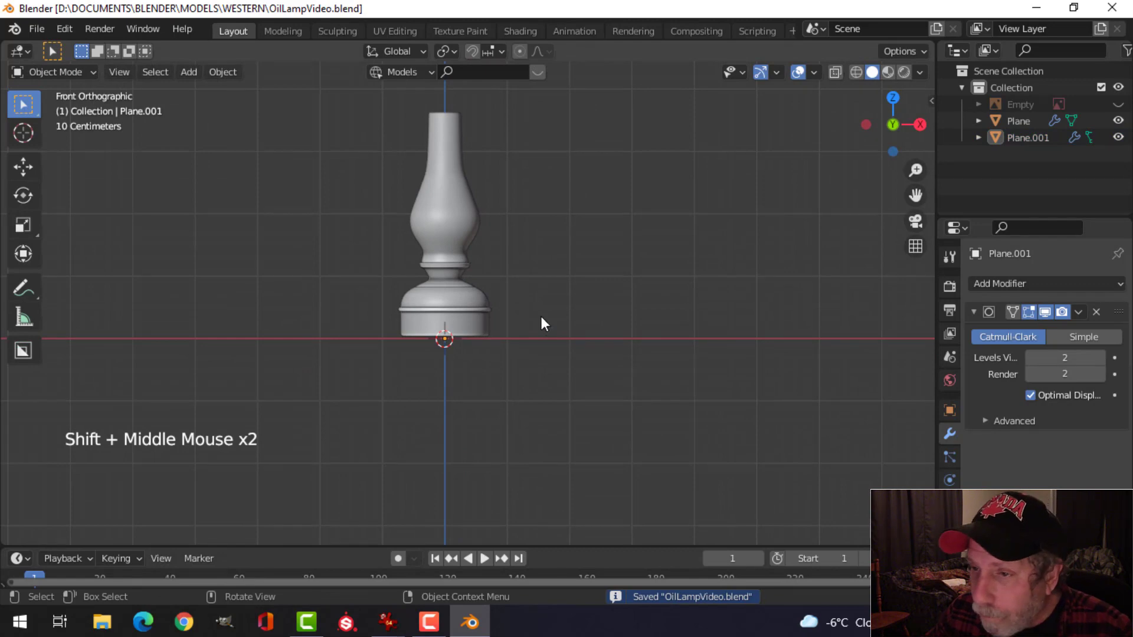
# Add a Bezier circle at the lamp's base and rotate its points 90° about the X axis in Edit Mode
pyautogui.hotkey('shift', 'a')
pyautogui.moveTo(545, 249)
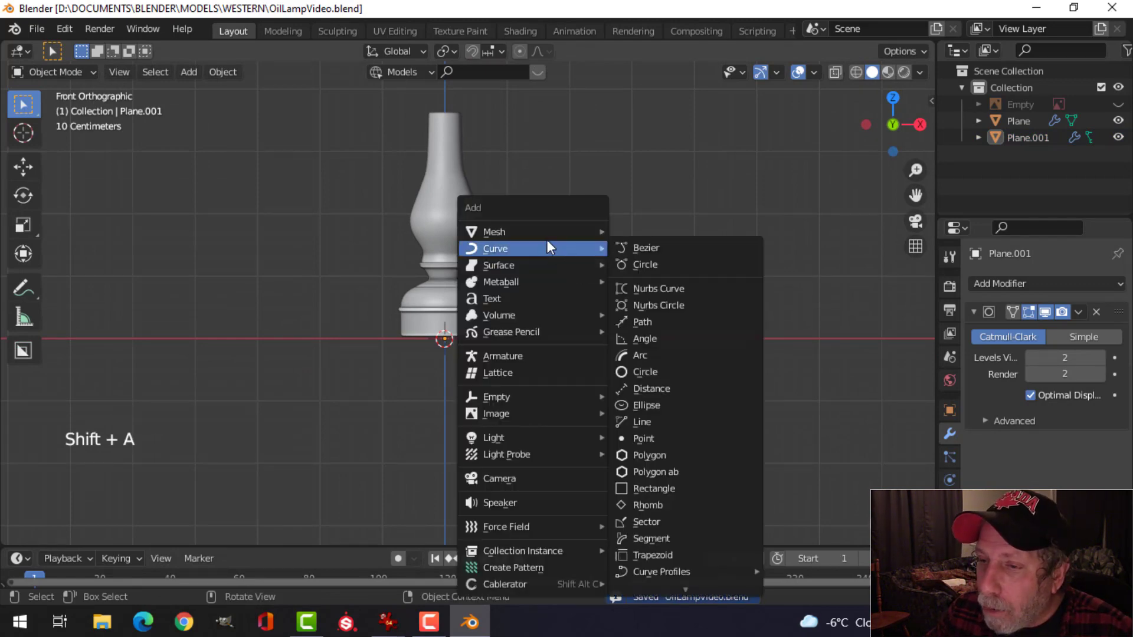
pyautogui.click(656, 264)
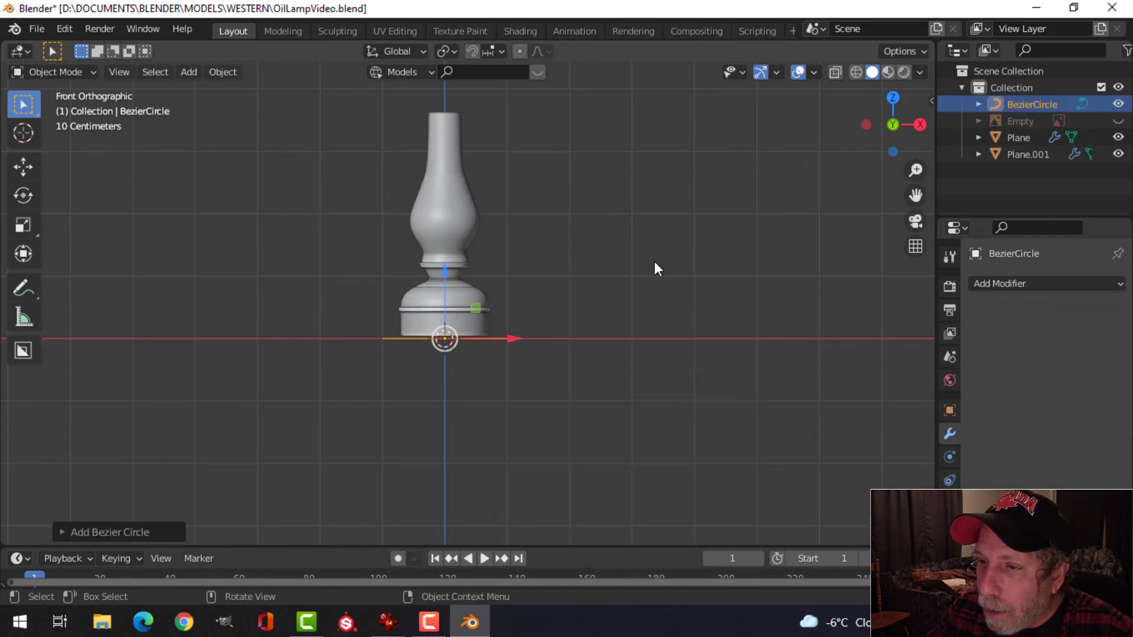
pyautogui.press('Tab')
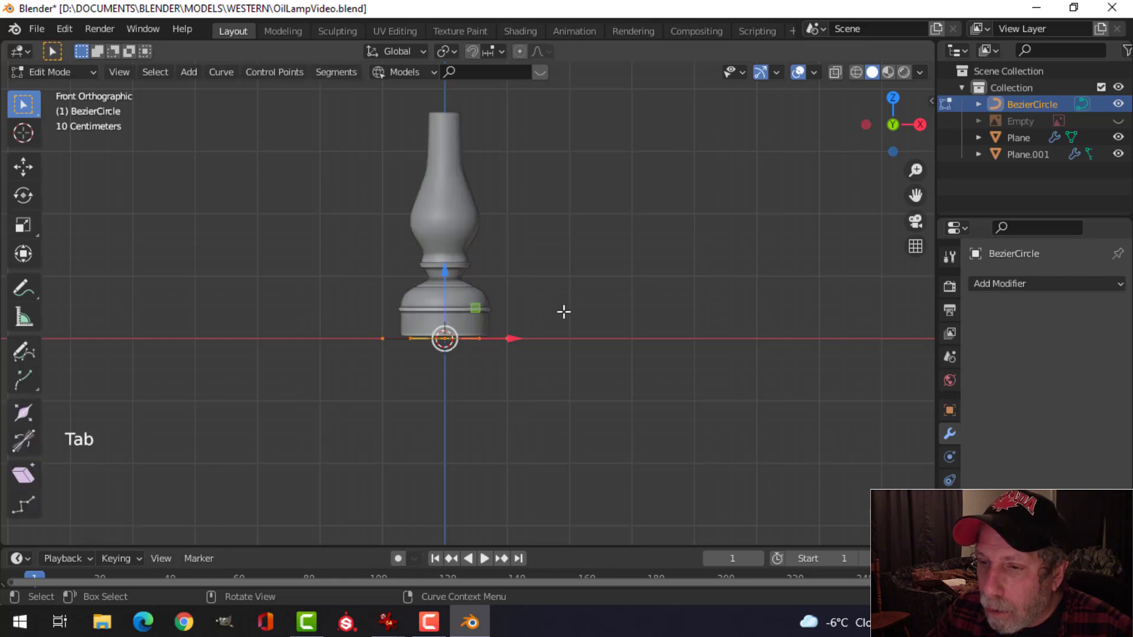
pyautogui.write('rx9')
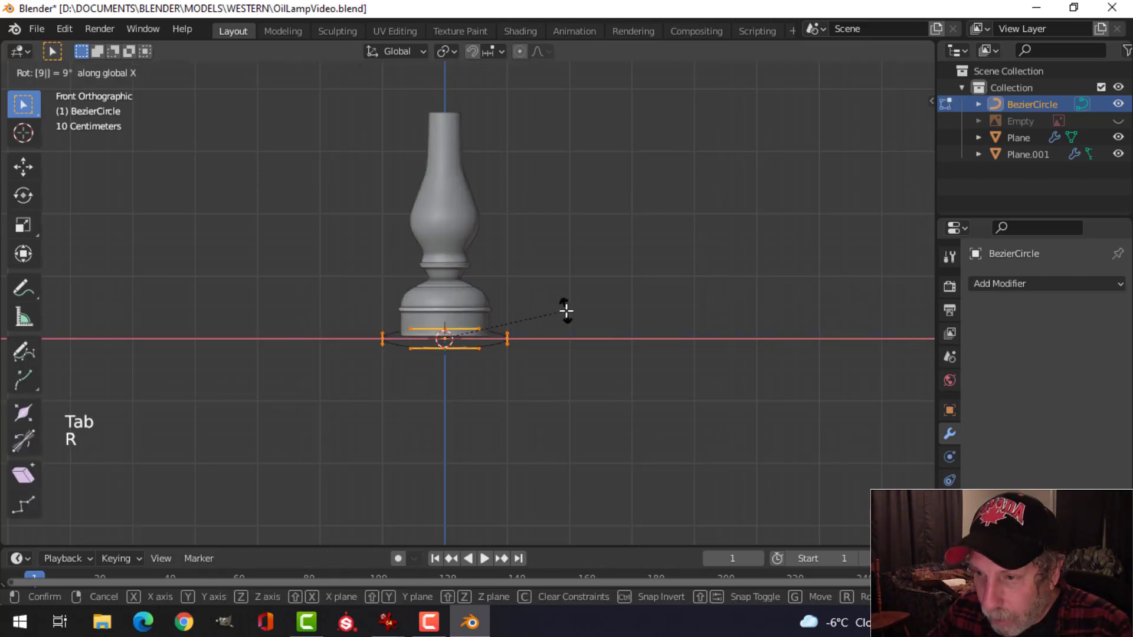
pyautogui.write('0')
pyautogui.press('Return')
# Stretch the Bezier circle about 1.5 times along Z into an oval and position it vertically around the lamp's base
pyautogui.moveTo(446, 276); pyautogui.dragTo(446, 212)
pyautogui.keyDown('shift'); pyautogui.moveTo(567, 314); pyautogui.dragTo(591, 307, button='middle'); pyautogui.keyUp('shift')
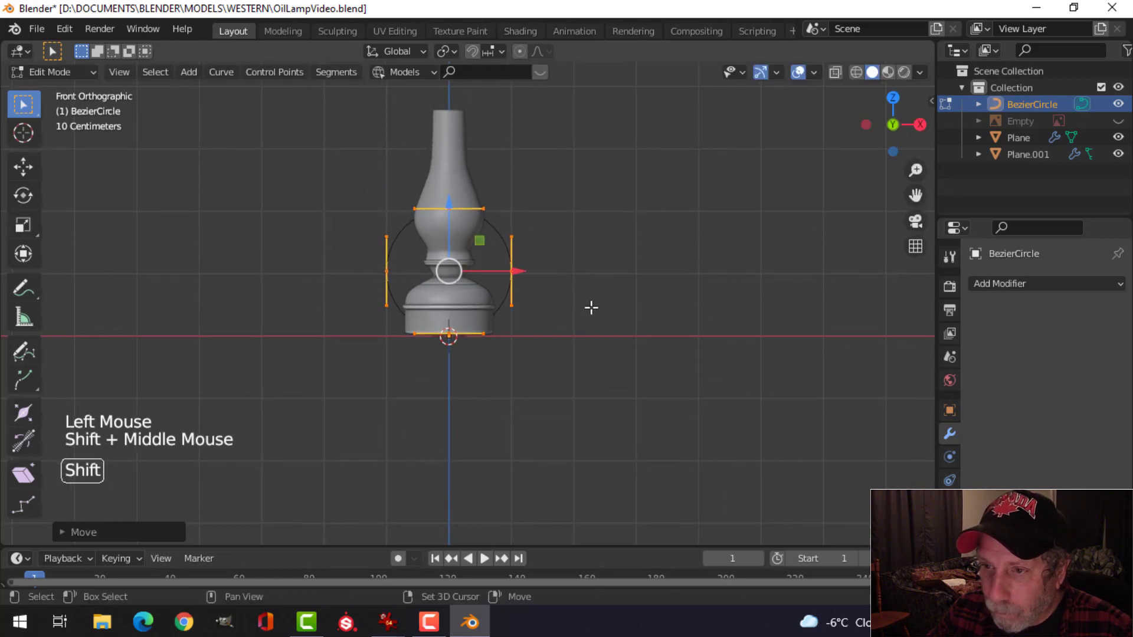
pyautogui.press('s')
pyautogui.press('z')
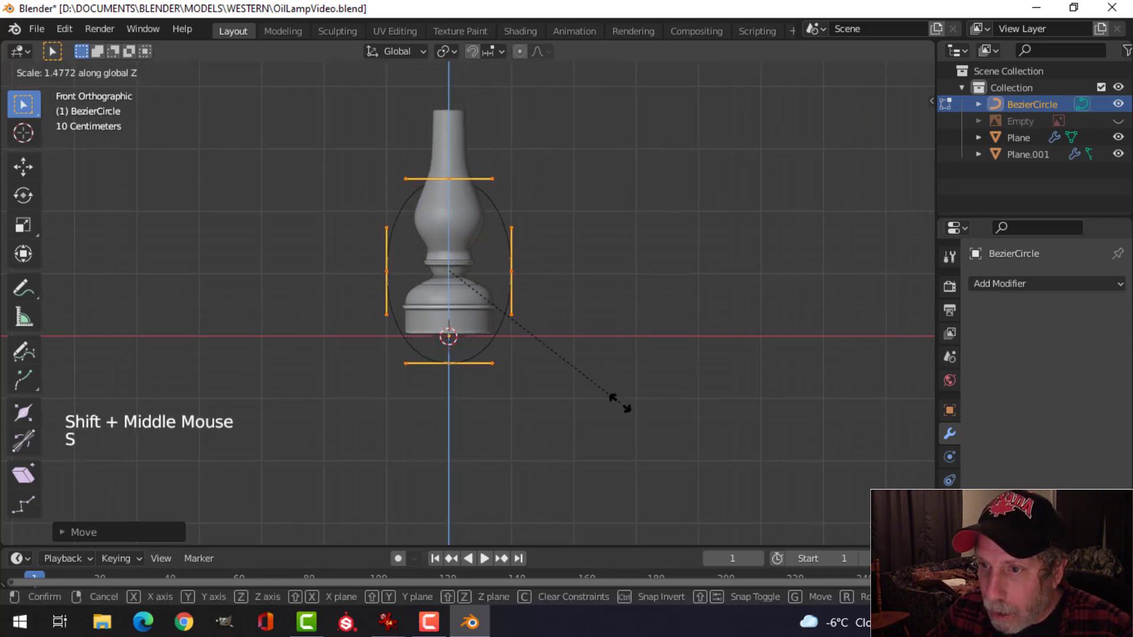
pyautogui.click(623, 407)
pyautogui.moveTo(453, 218); pyautogui.dragTo(443, 264)
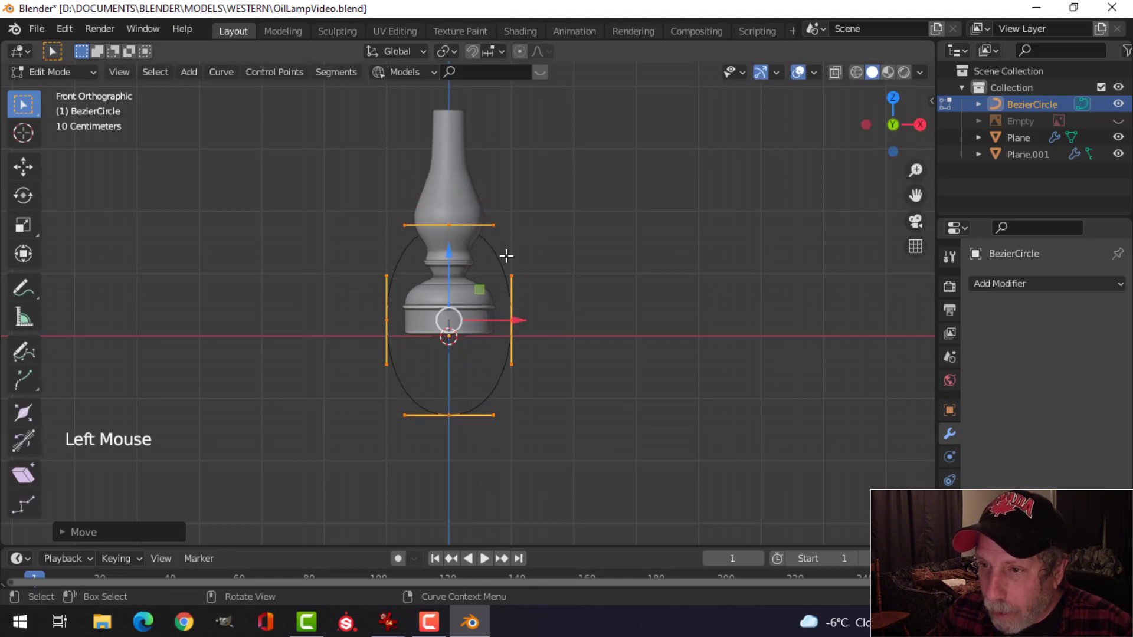
# Subdivide the oval's two upper segments, between the topmost control point and each side point
pyautogui.click(449, 213)
pyautogui.keyDown('shift'); pyautogui.click(528, 309); pyautogui.keyUp('shift')
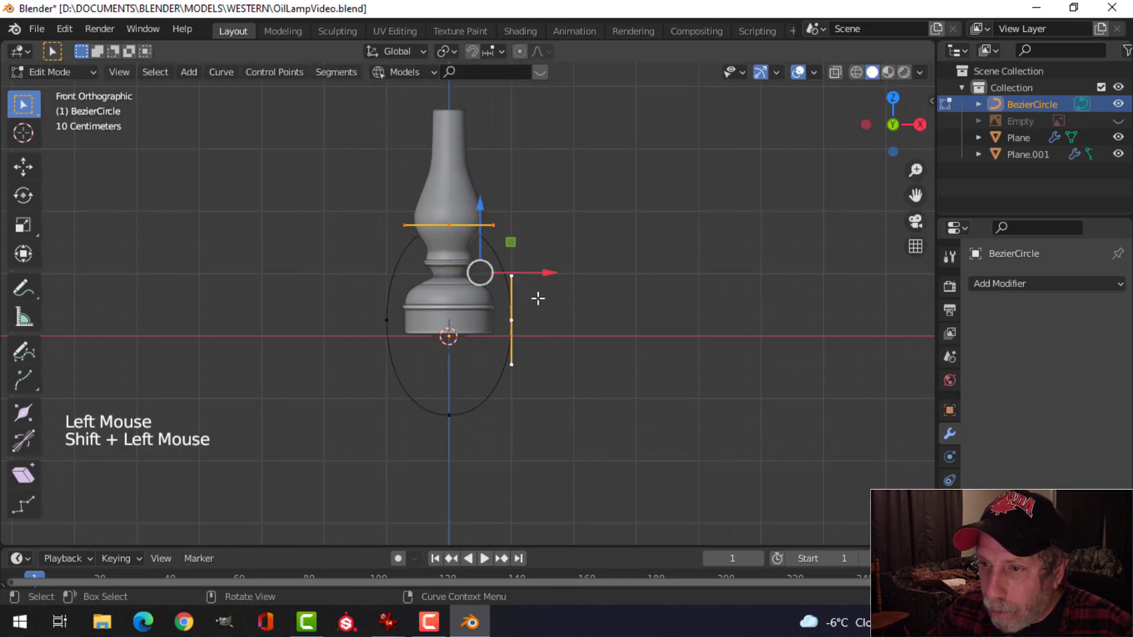
pyautogui.rightClick(489, 246)
pyautogui.click(426, 149)
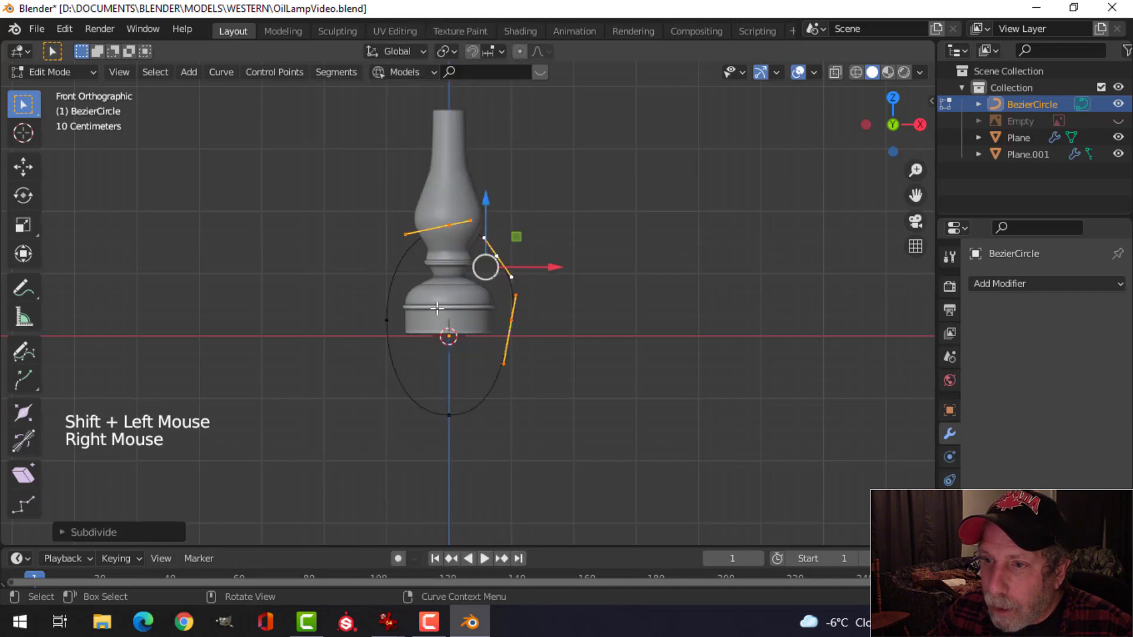
pyautogui.click(448, 224)
pyautogui.keyDown('shift'); pyautogui.click(387, 319); pyautogui.keyUp('shift')
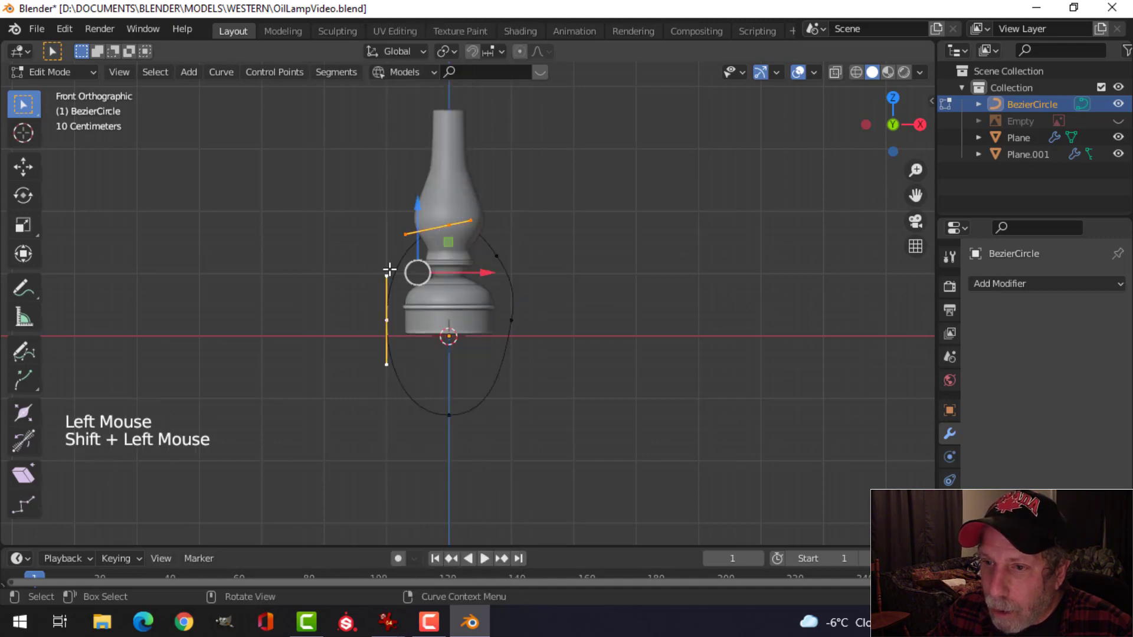
pyautogui.rightClick(361, 219)
pyautogui.click(319, 152)
pyautogui.hotkey('alt', 'a')
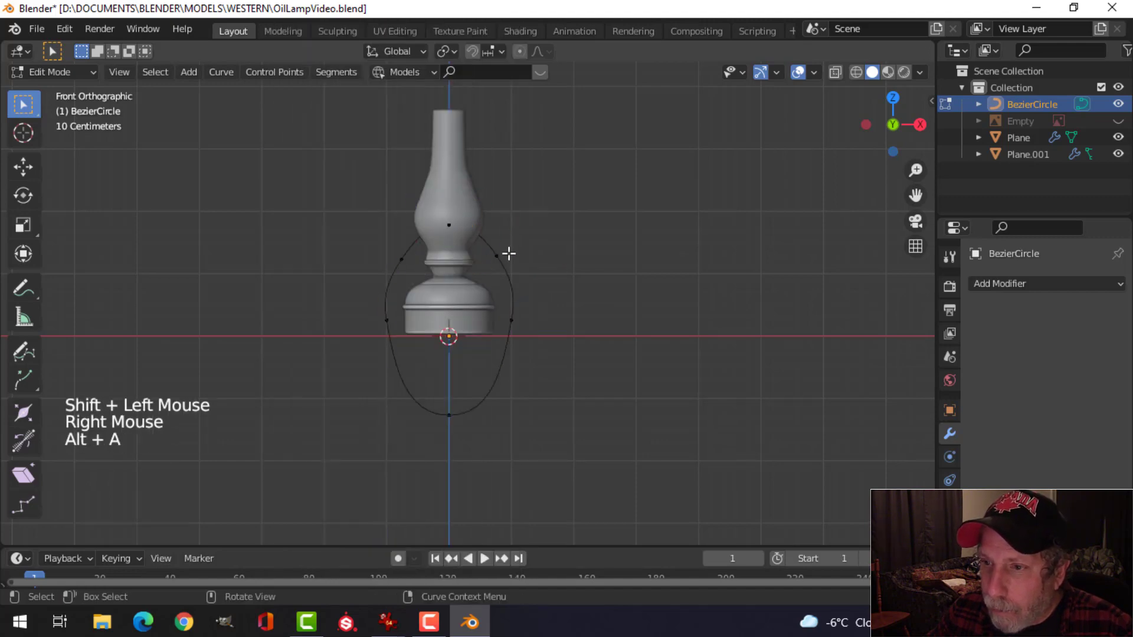
# Scale the two new upper control points inward toward the collar and switch the viewport to wireframe shading
pyautogui.click(497, 255)
pyautogui.keyDown('shift'); pyautogui.click(400, 258); pyautogui.keyUp('shift')
pyautogui.press('s')
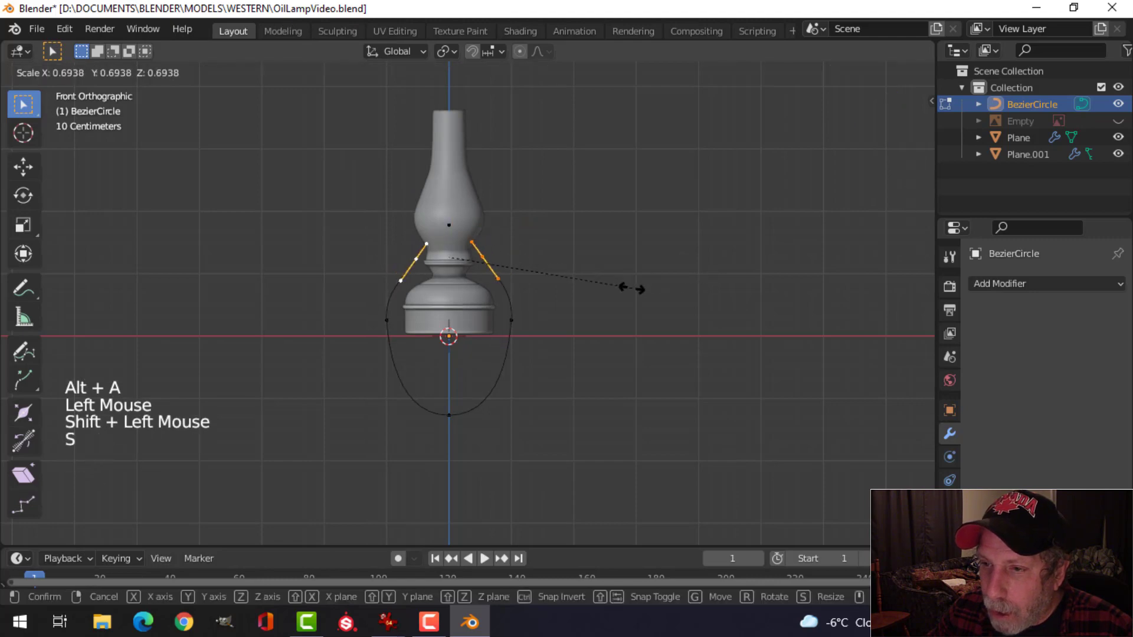
pyautogui.click(599, 293)
pyautogui.press('z')
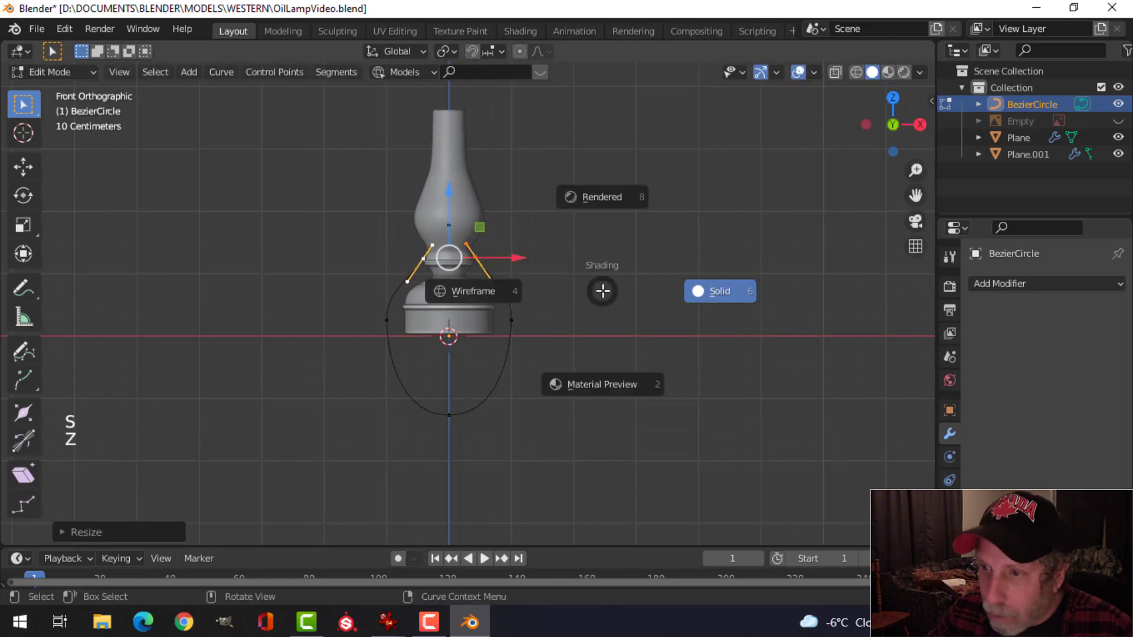
pyautogui.scroll(1, 575, 283)
pyautogui.scroll(2, 574, 283)
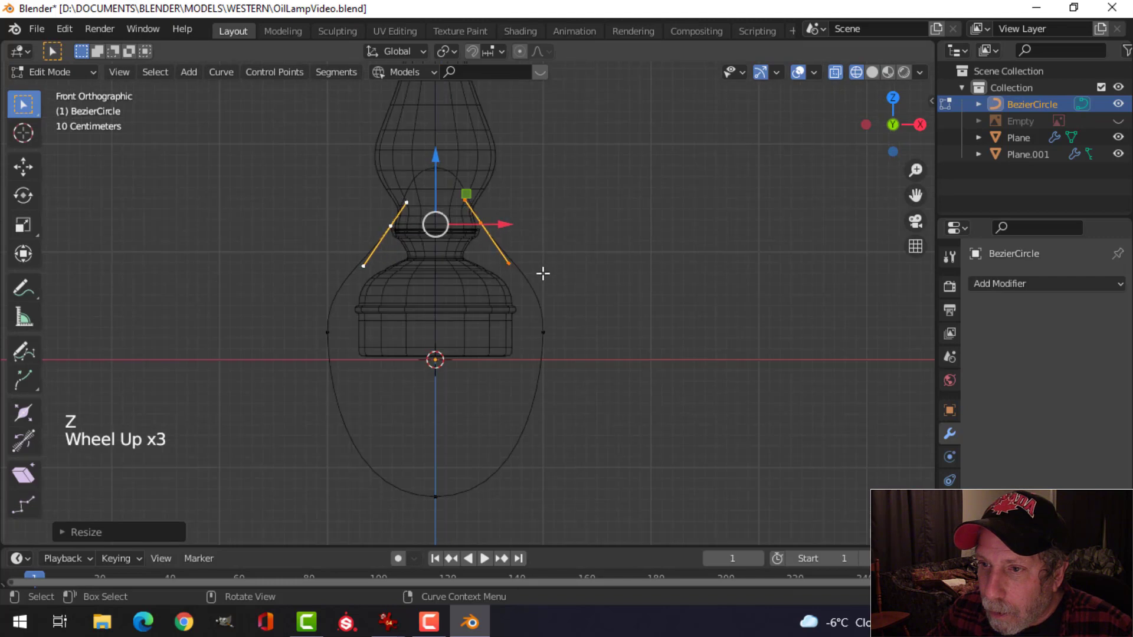
# Subdivide the outline's two lower segments, between the bottommost control point and each side point
pyautogui.keyDown('shift'); pyautogui.moveTo(405, 182); pyautogui.dragTo(415, 172, button='middle'); pyautogui.keyUp('shift')
pyautogui.keyDown('shift'); pyautogui.moveTo(656, 321); pyautogui.dragTo(650, 260, button='middle'); pyautogui.keyUp('shift')
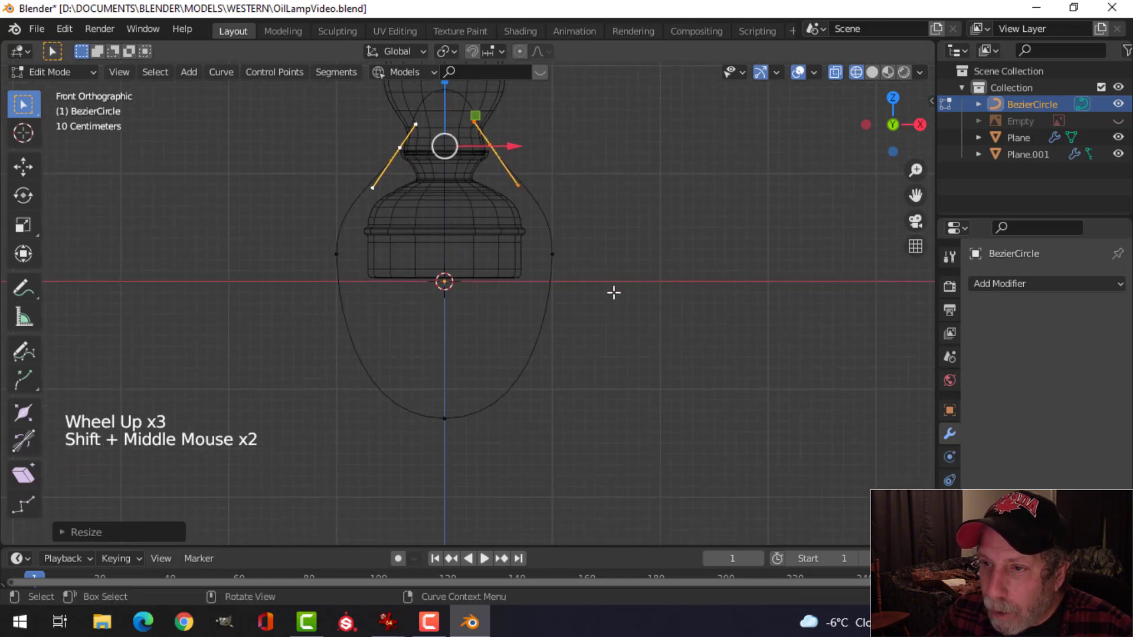
pyautogui.hotkey('alt', 'a')
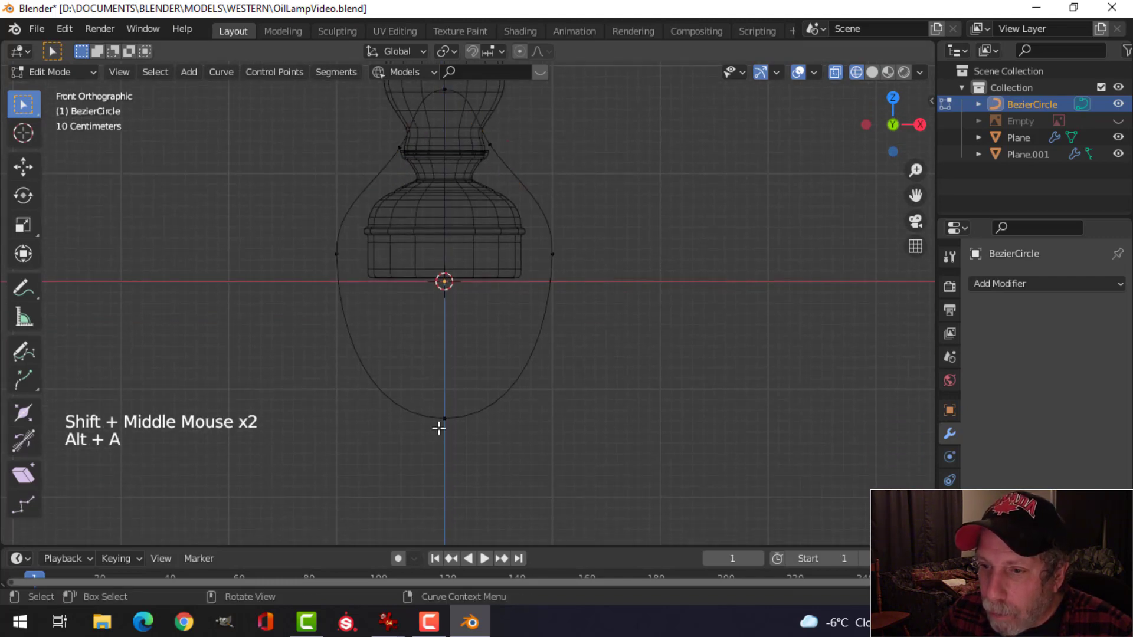
pyautogui.click(442, 422)
pyautogui.keyDown('shift'); pyautogui.click(336, 254); pyautogui.keyUp('shift')
pyautogui.rightClick(341, 289)
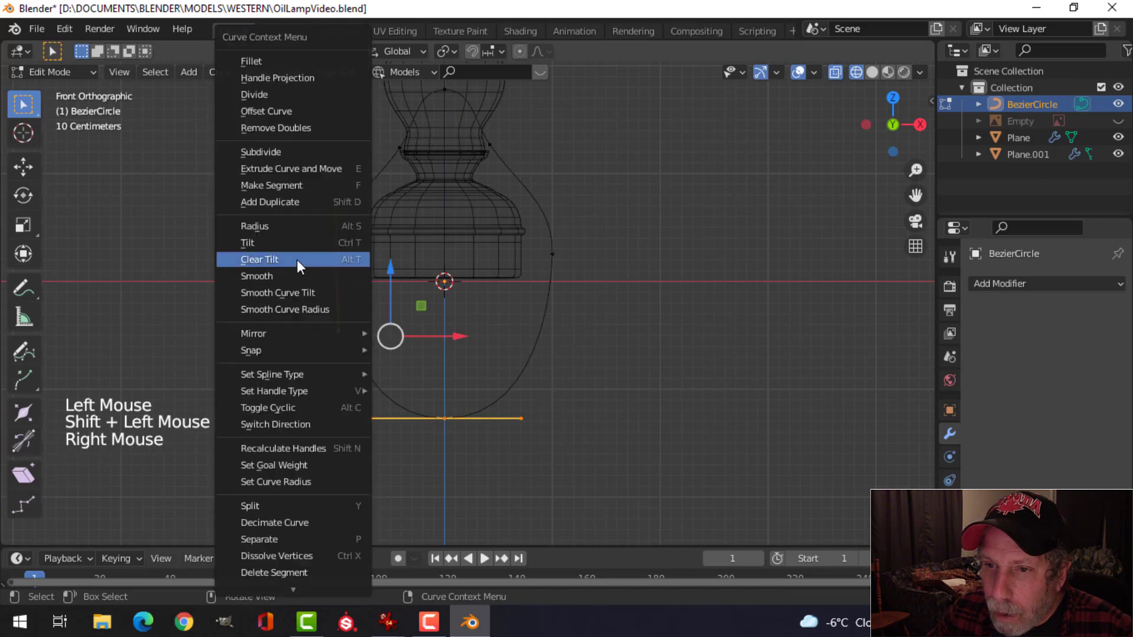
pyautogui.click(277, 152)
pyautogui.click(553, 254)
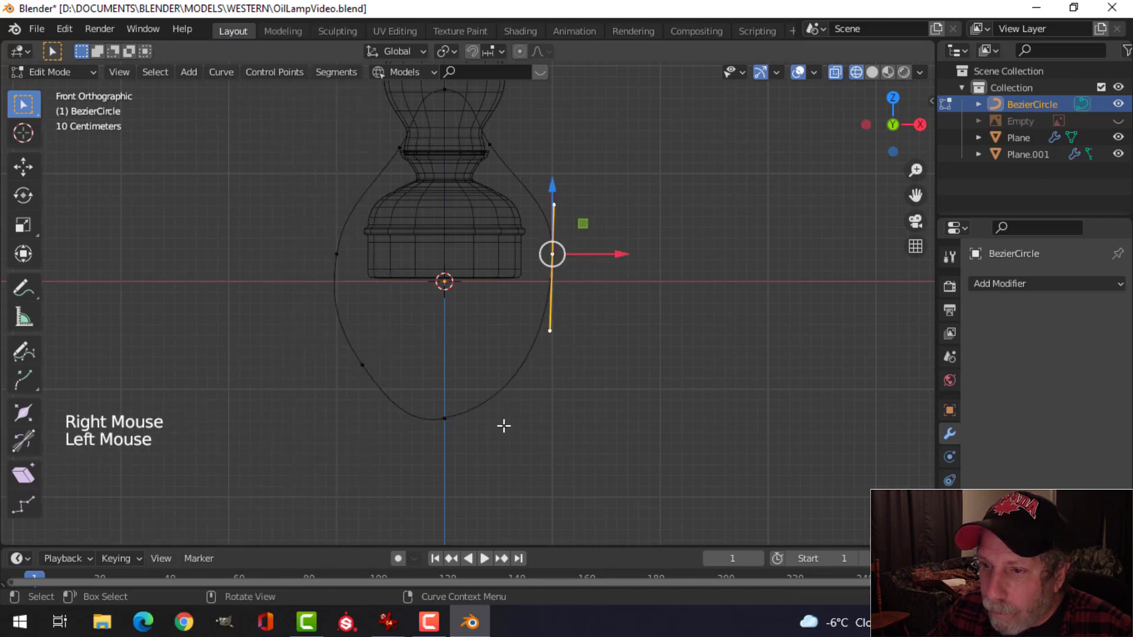
pyautogui.keyDown('shift'); pyautogui.click(444, 418); pyautogui.keyUp('shift')
pyautogui.rightClick(453, 412)
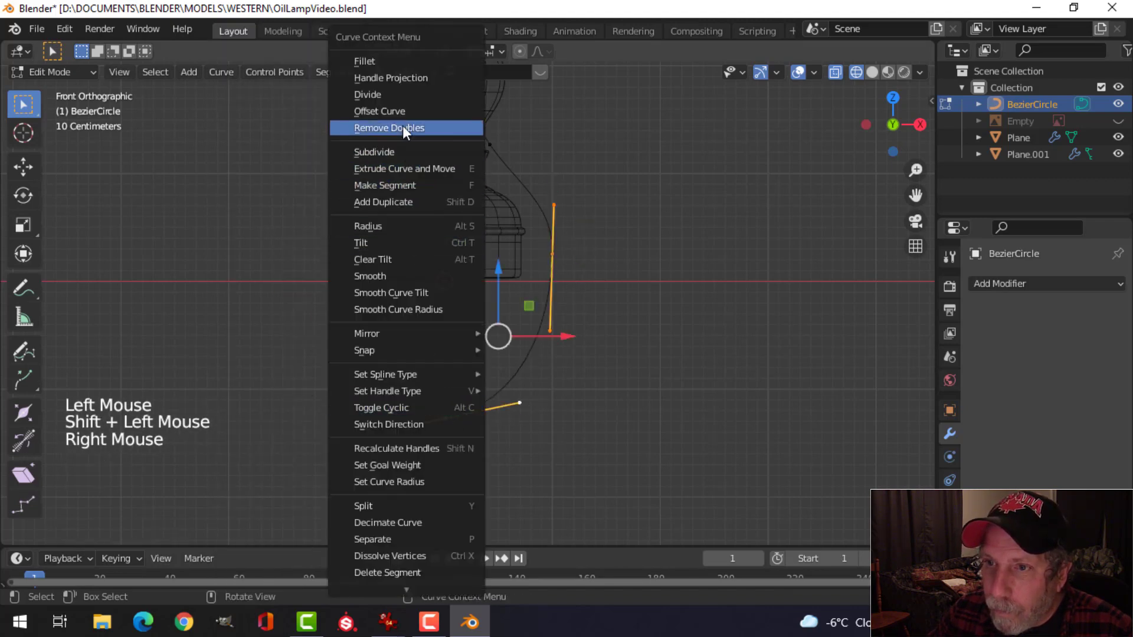
pyautogui.click(399, 152)
# Scale the two new lower control points inward to about 0.46 to narrow the outline's bottom
pyautogui.click(526, 359)
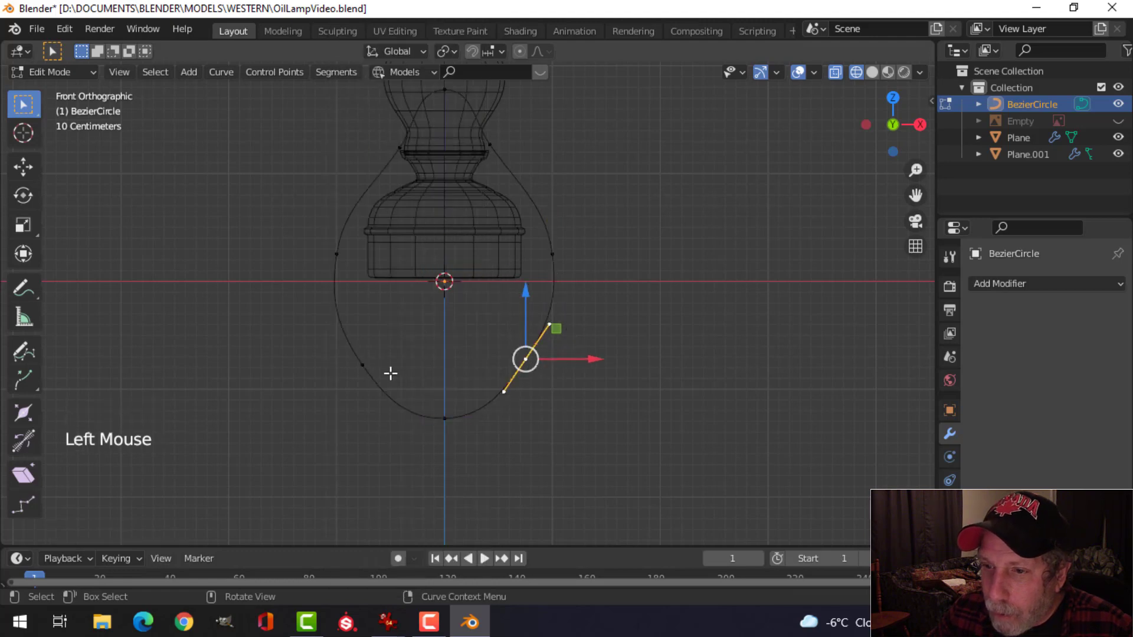
pyautogui.keyDown('shift'); pyautogui.click(362, 365); pyautogui.keyUp('shift')
pyautogui.press('s')
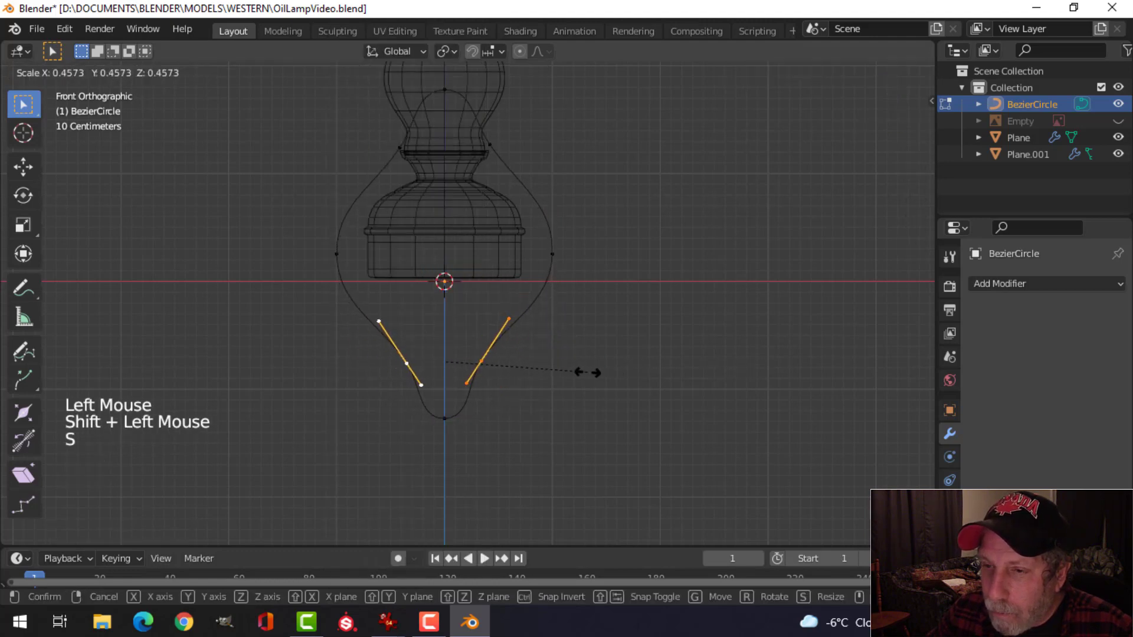
pyautogui.click(592, 368)
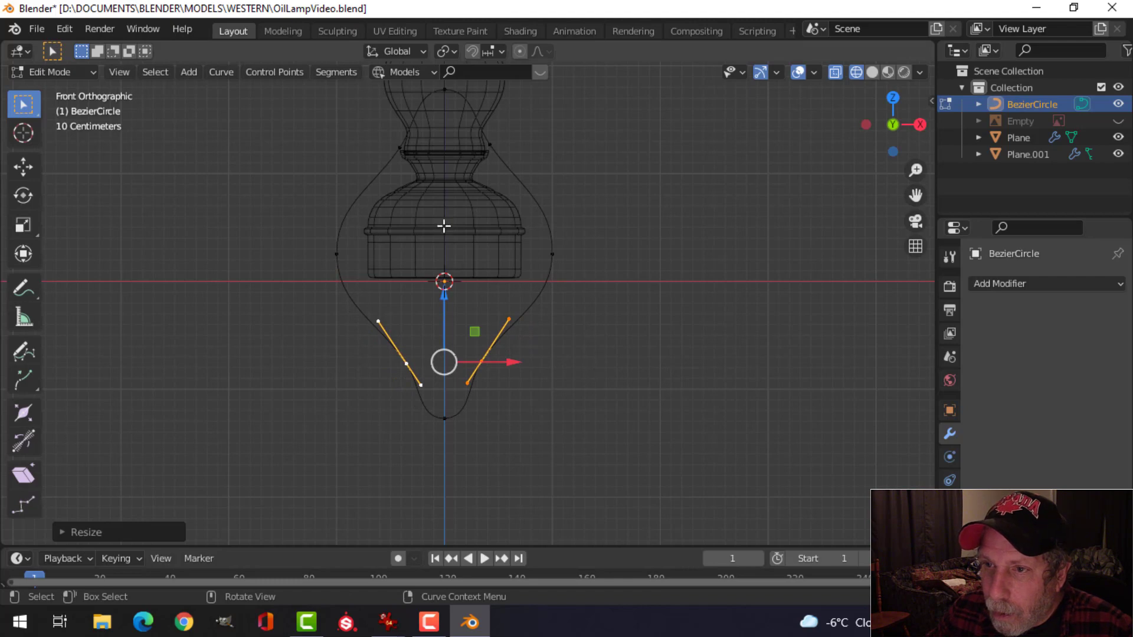
pyautogui.hotkey('alt', 'a')
pyautogui.click(400, 148)
pyautogui.keyDown('shift'); pyautogui.click(336, 254); pyautogui.keyUp('shift')
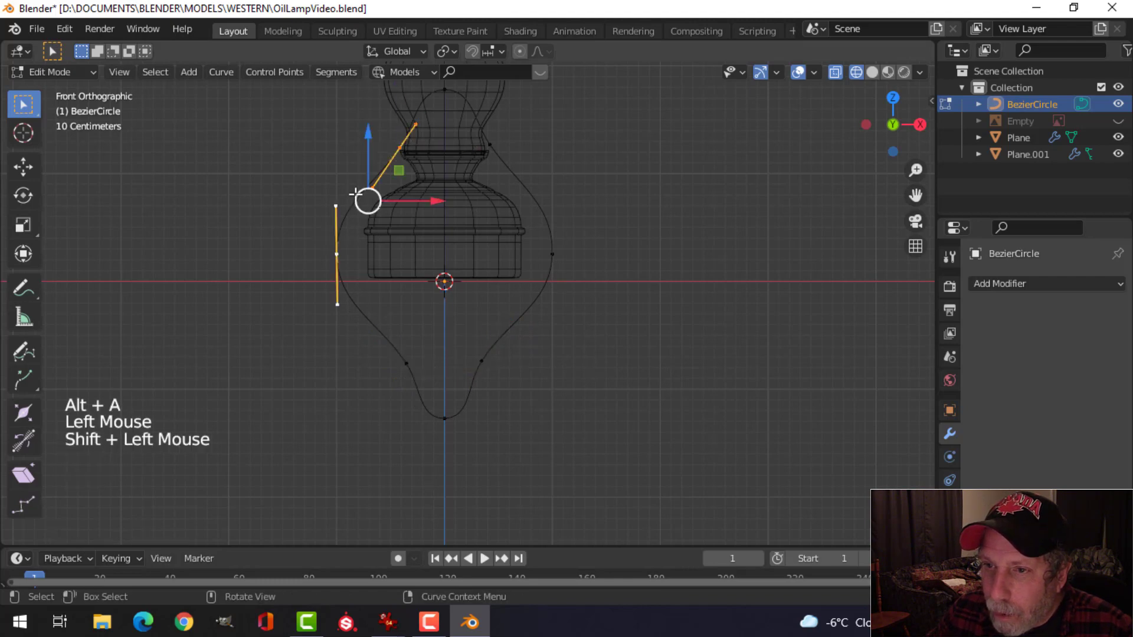
pyautogui.hotkey('alt', 'a')
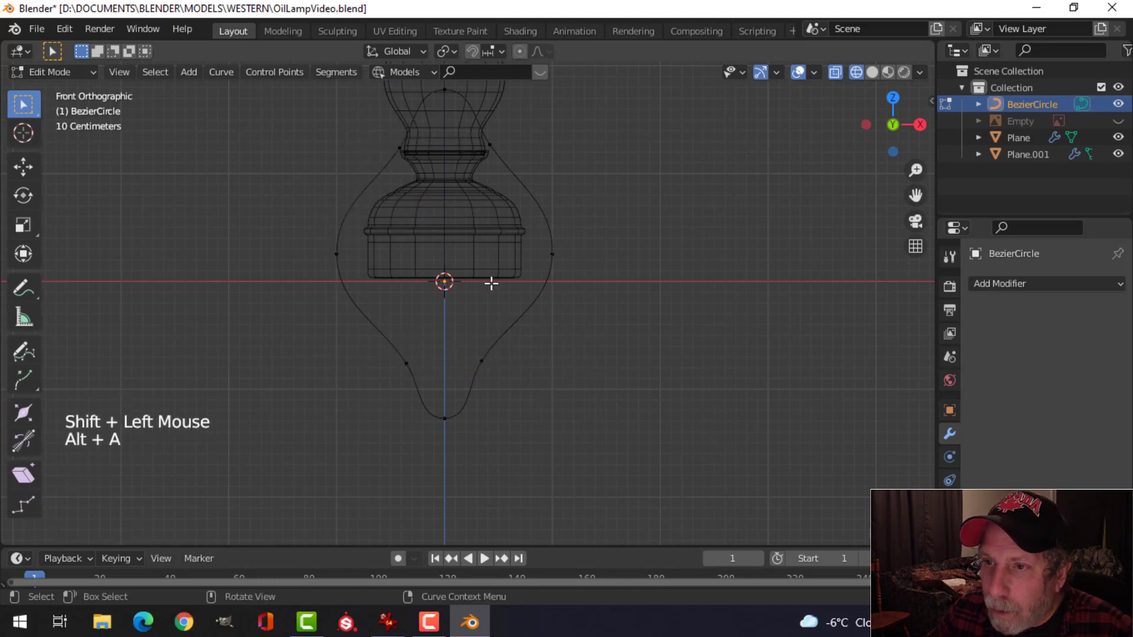
# Return the Bezier outline to Object Mode and move it along Y to a position behind the lamp base
pyautogui.press('a')
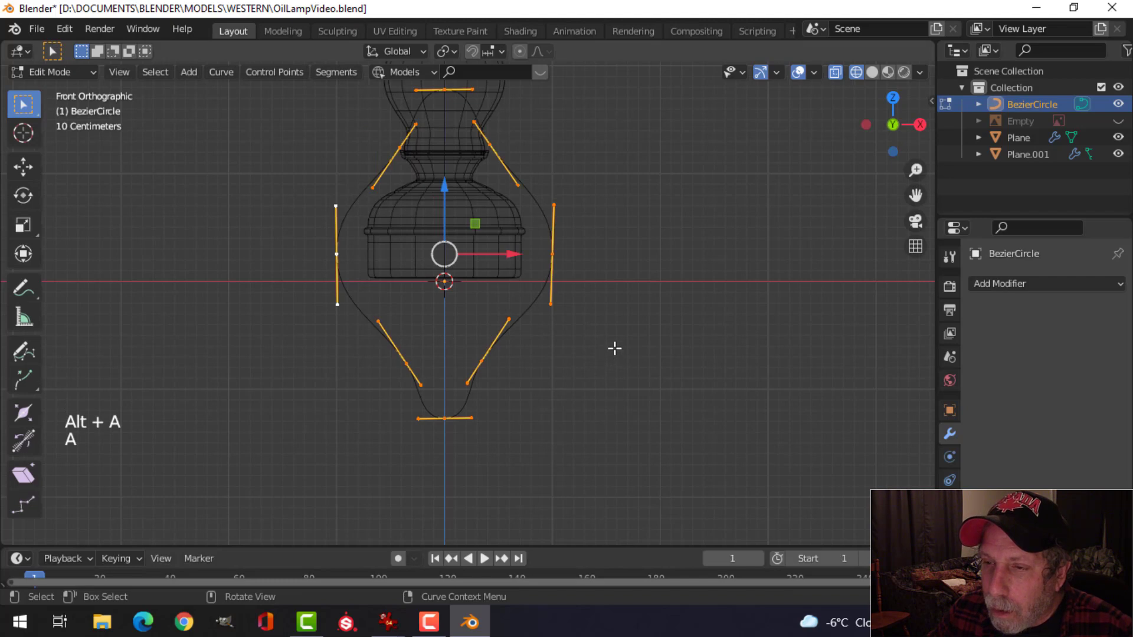
pyautogui.press('Tab')
pyautogui.scroll(-3, 694, 335)
pyautogui.moveTo(448, 354); pyautogui.dragTo(681, 353, button='middle')
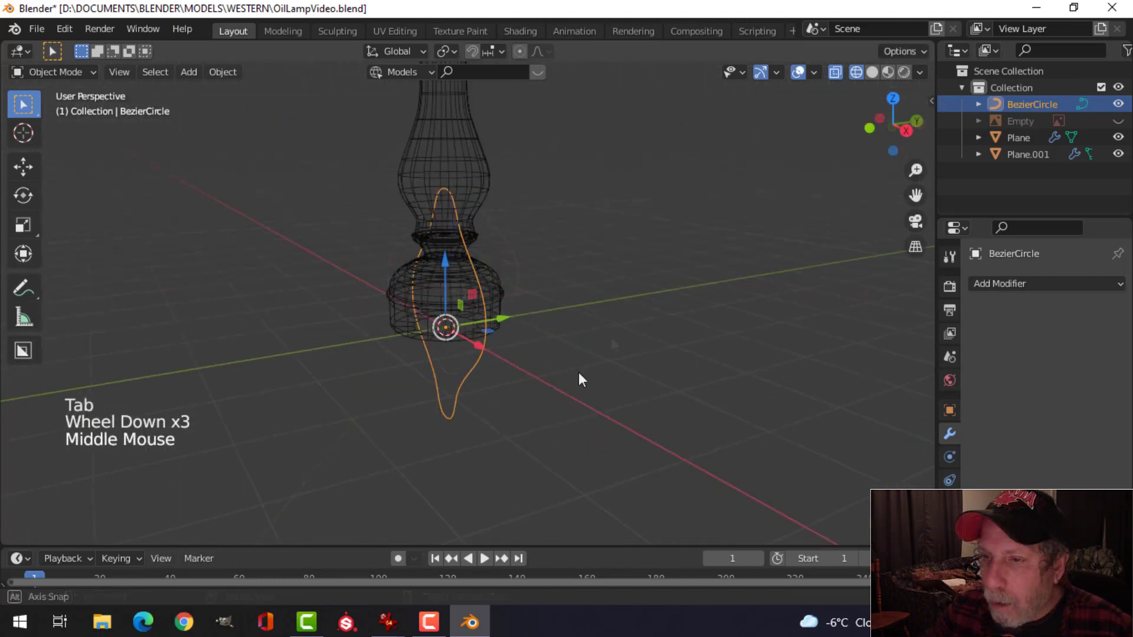
pyautogui.moveTo(578, 372); pyautogui.dragTo(486, 373, button='middle')
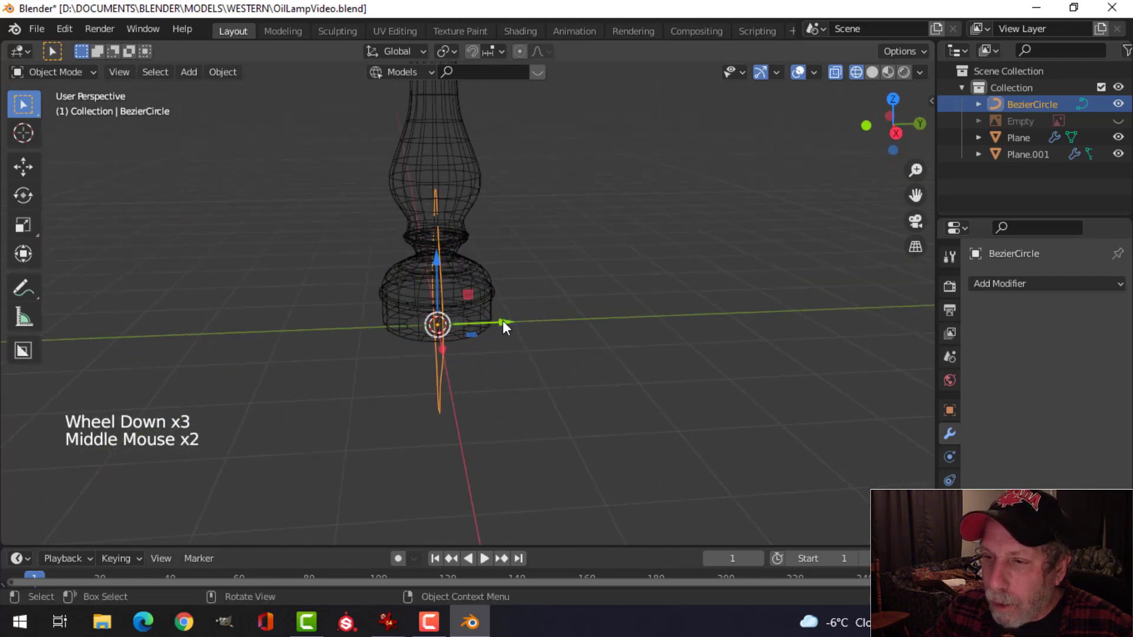
pyautogui.moveTo(502, 323); pyautogui.dragTo(582, 316)
pyautogui.moveTo(508, 380); pyautogui.dragTo(813, 267, button='middle')
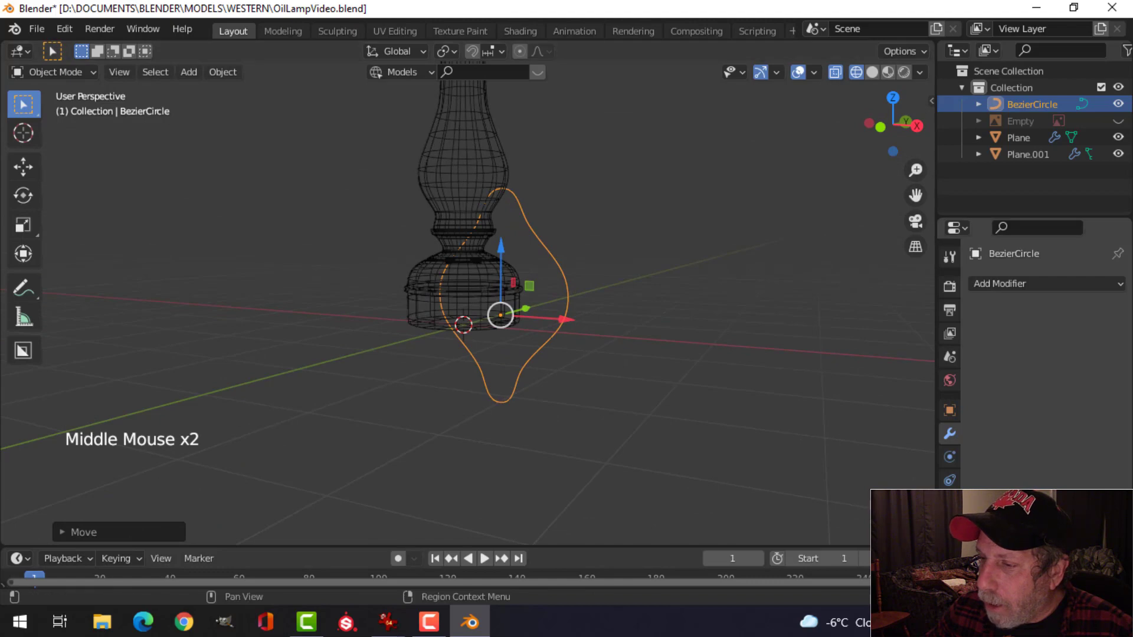
# Convert the Bezier outline to a mesh and open it in Edit Mode with vertex selection
pyautogui.click(949, 503)
pyautogui.click(1046, 354)
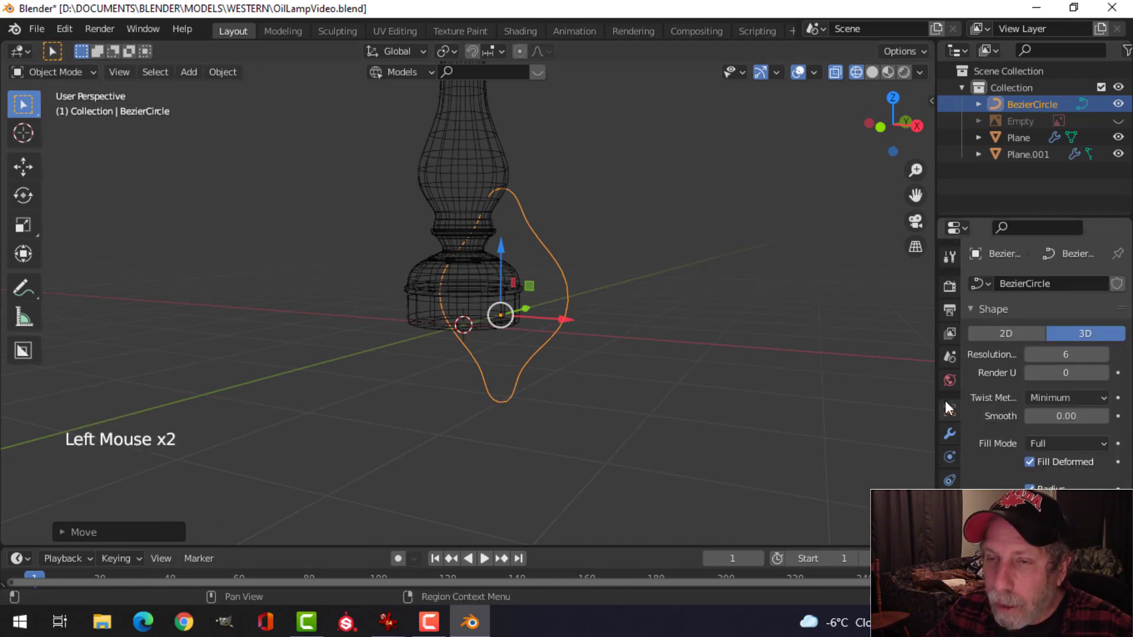
pyautogui.click(233, 73)
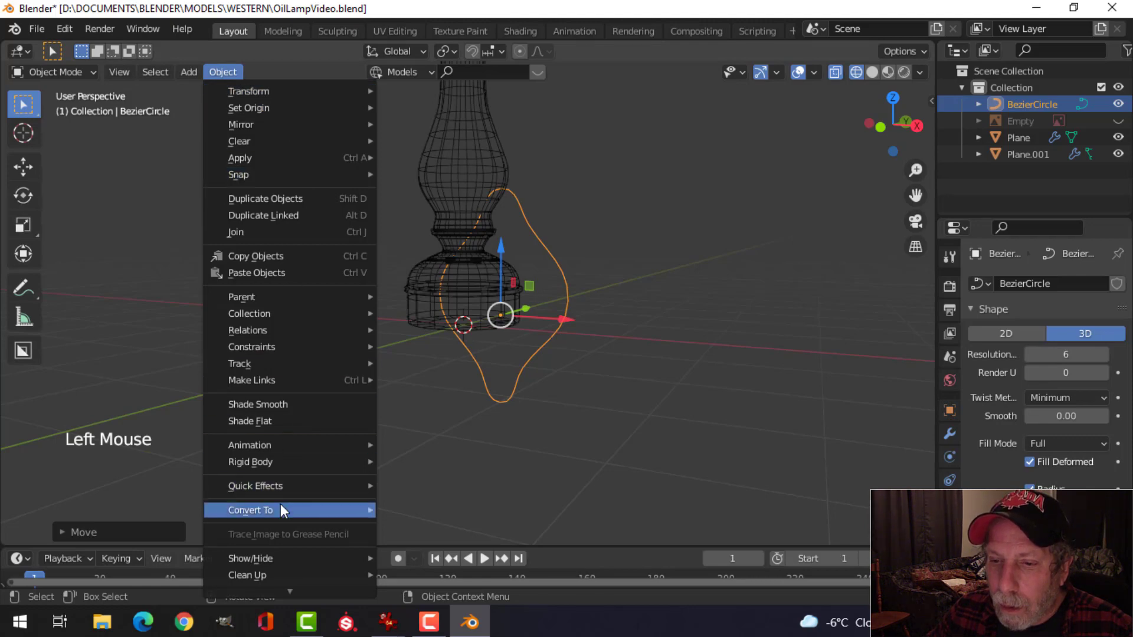
pyautogui.moveTo(282, 511)
pyautogui.click(394, 529)
pyautogui.press('Tab')
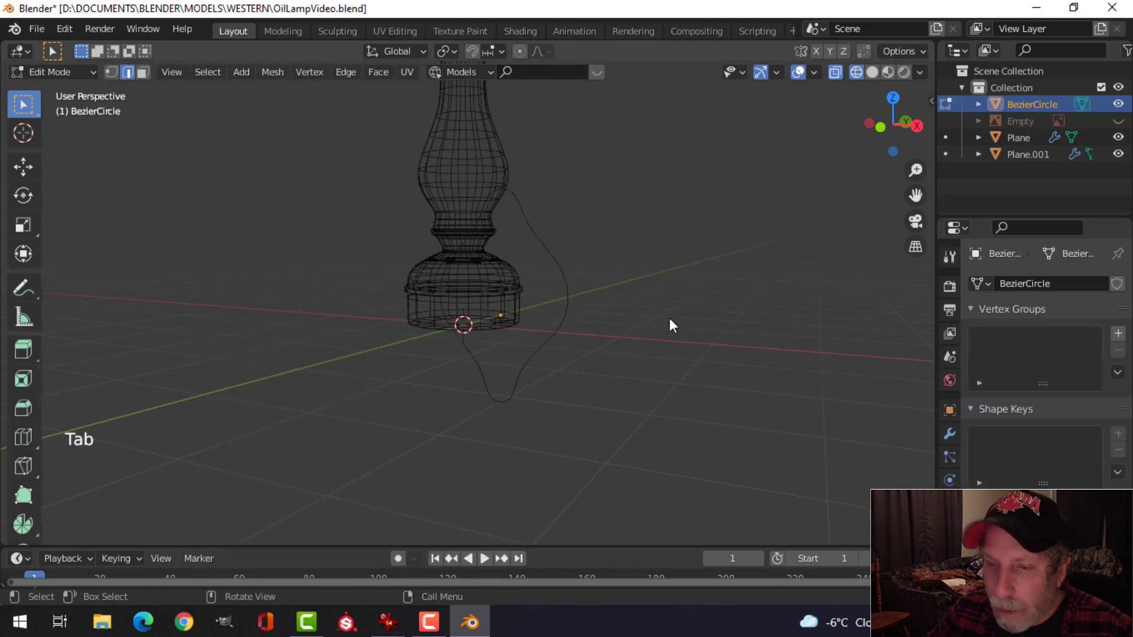
pyautogui.press('1')
# Switch to solid shading, fill the whole outline with a face and extrude it into a thin plate
pyautogui.scroll(3, 638, 298)
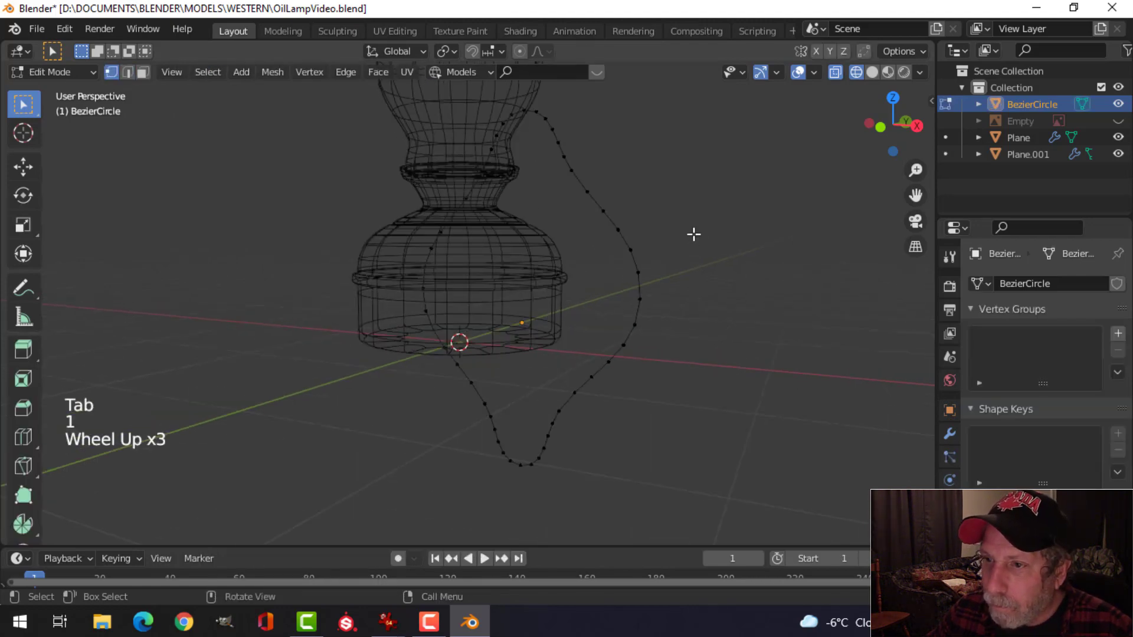
pyautogui.press('z')
pyautogui.press('a')
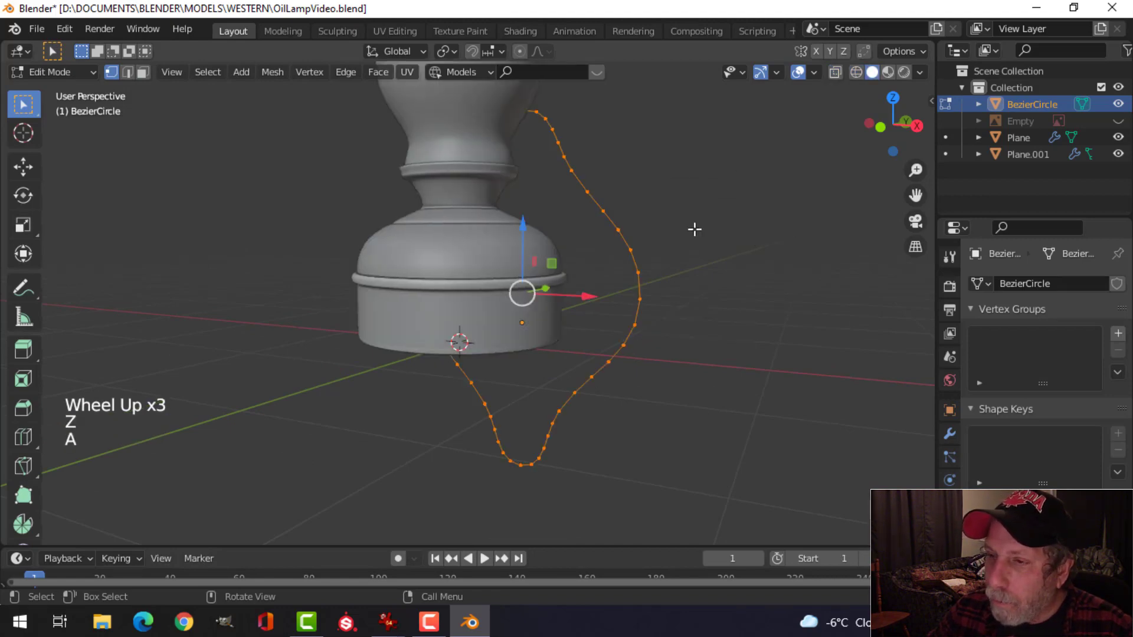
pyautogui.moveTo(692, 230); pyautogui.dragTo(661, 255, button='middle')
pyautogui.press('f')
pyautogui.keyDown('shift'); pyautogui.moveTo(743, 258); pyautogui.dragTo(696, 251, button='middle'); pyautogui.keyUp('shift')
pyautogui.moveTo(696, 251); pyautogui.dragTo(590, 255, button='middle')
pyautogui.scroll(2, 576, 250)
pyautogui.press('e')
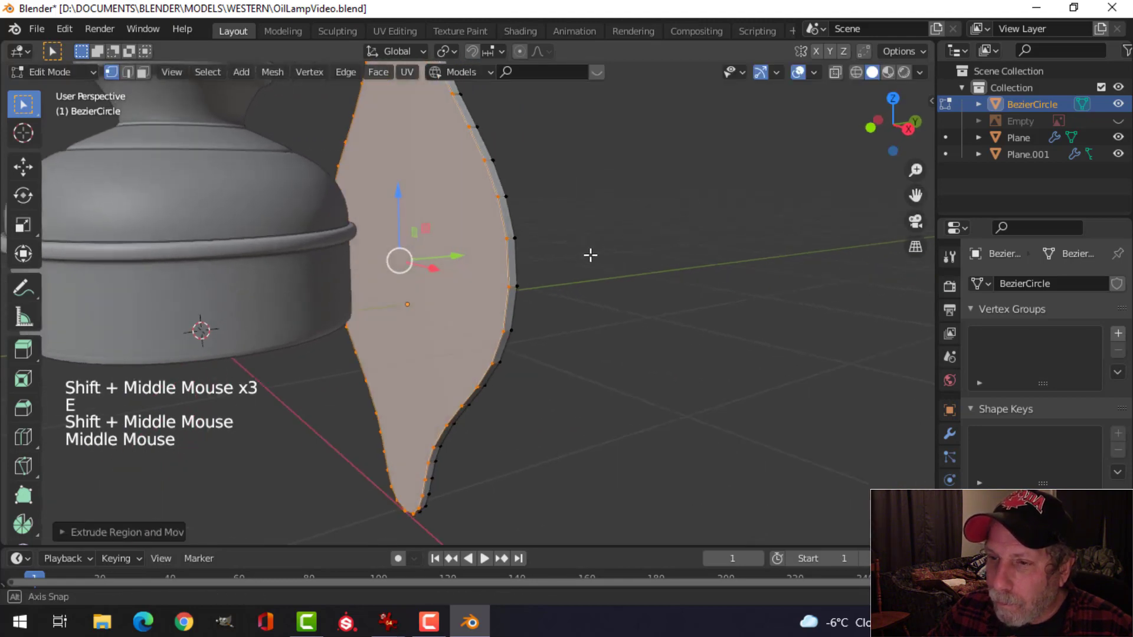
# Inset the plate's front face slightly and extrude the inset face forward
pyautogui.press('i')
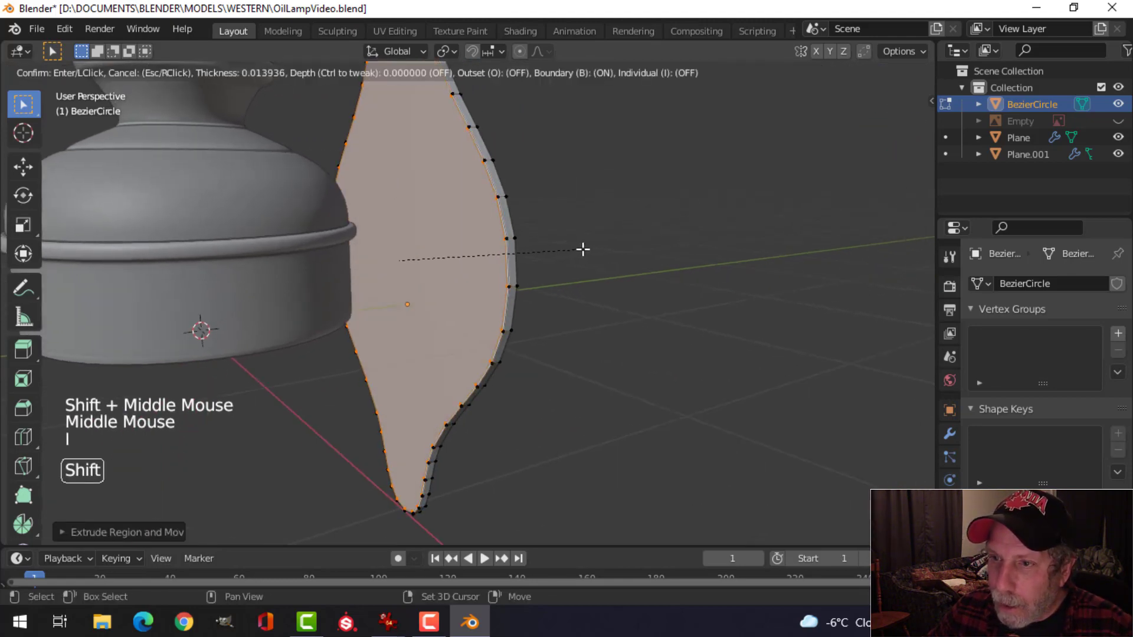
pyautogui.click(550, 253)
pyautogui.moveTo(549, 254); pyautogui.dragTo(597, 240, button='middle')
pyautogui.press('e')
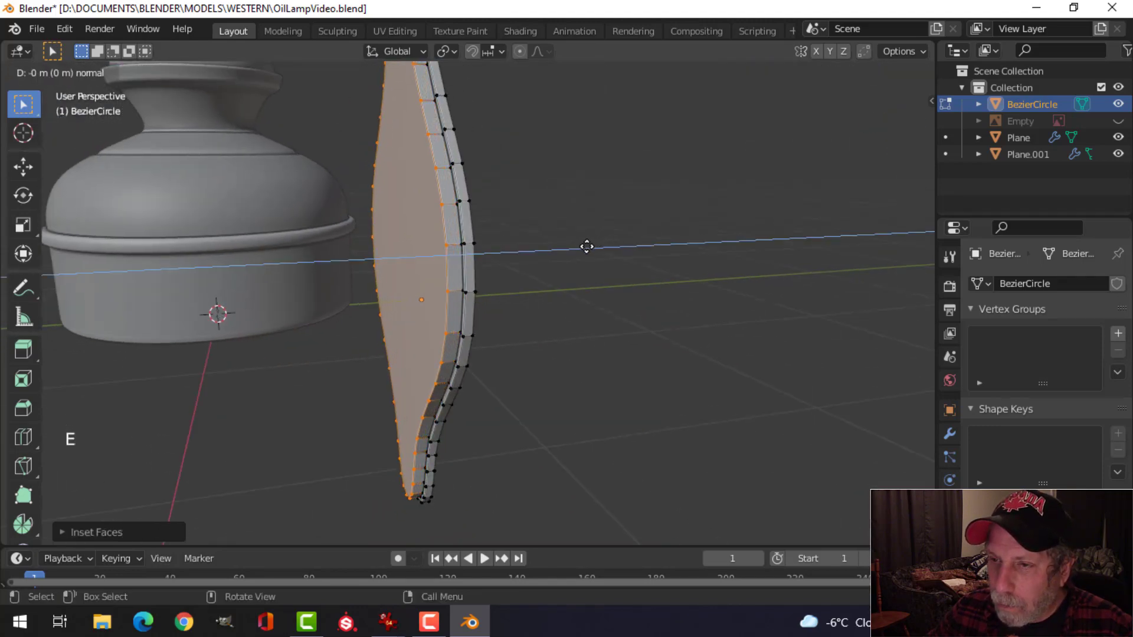
pyautogui.click(586, 246)
# Thicken the plate by moving its back face outward along Y, and delete that back face
pyautogui.keyDown('shift'); pyautogui.moveTo(586, 246); pyautogui.dragTo(652, 232, button='middle'); pyautogui.keyUp('shift')
pyautogui.hotkey('alt', 'a')
pyautogui.press('3')
pyautogui.click(478, 225)
pyautogui.moveTo(599, 236); pyautogui.dragTo(626, 238)
pyautogui.press('x')
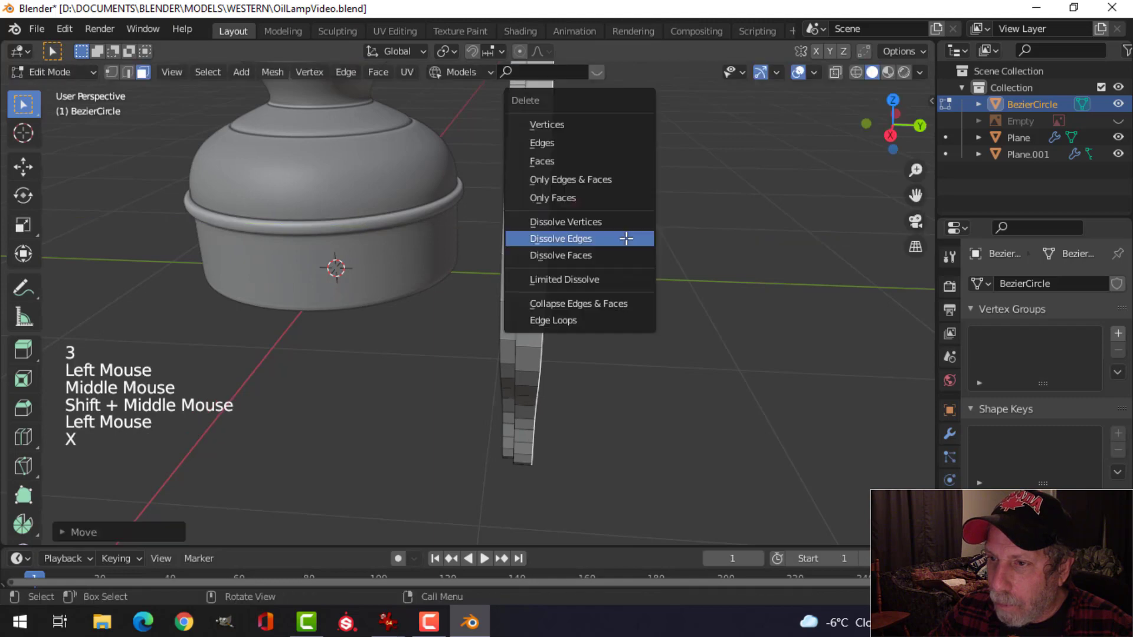
pyautogui.click(570, 179)
pyautogui.moveTo(547, 228); pyautogui.dragTo(566, 230, button='middle')
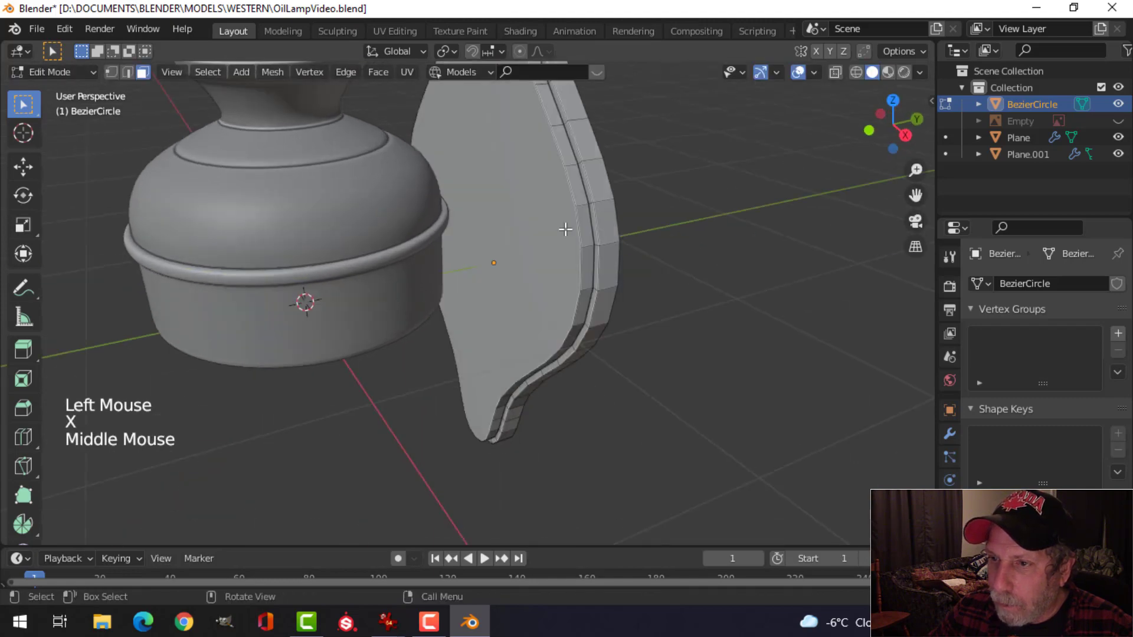
# Inset the plate's front face by about 0.042 and inset it again by about 0.038
pyautogui.click(566, 230)
pyautogui.keyDown('shift'); pyautogui.moveTo(640, 220); pyautogui.dragTo(630, 251, button='middle'); pyautogui.keyUp('shift')
pyautogui.press('1')
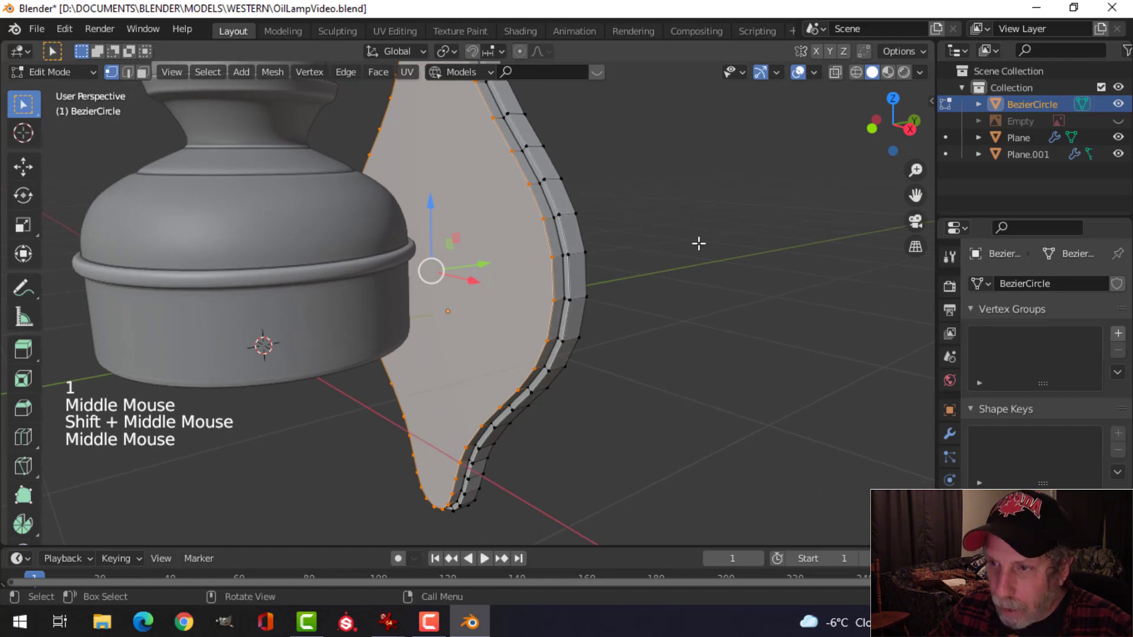
pyautogui.press('i')
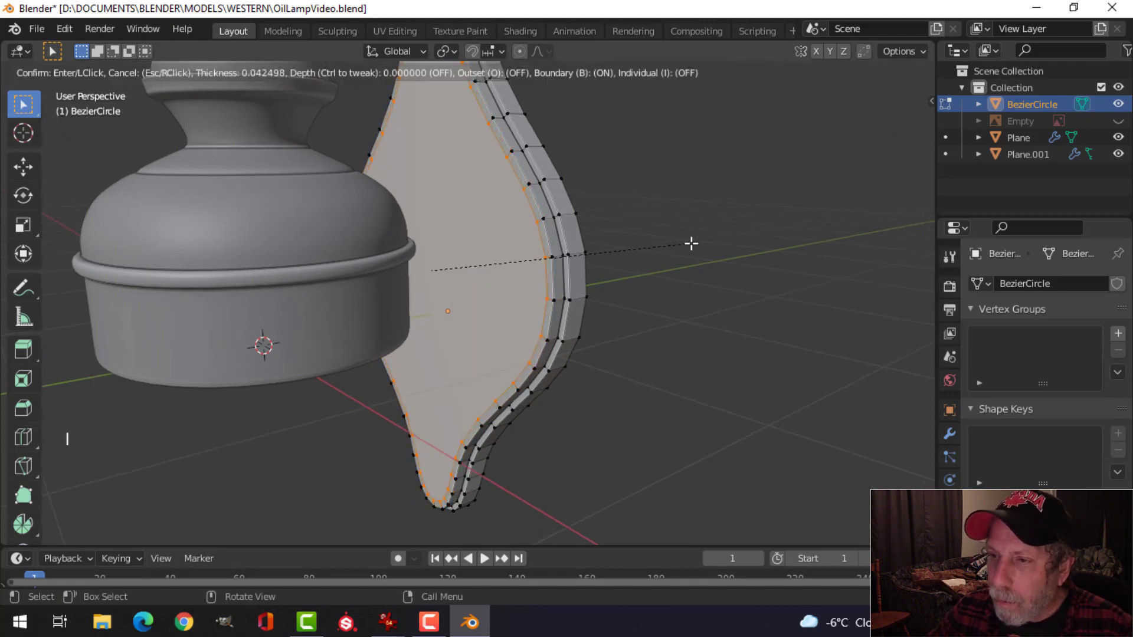
pyautogui.click(692, 243)
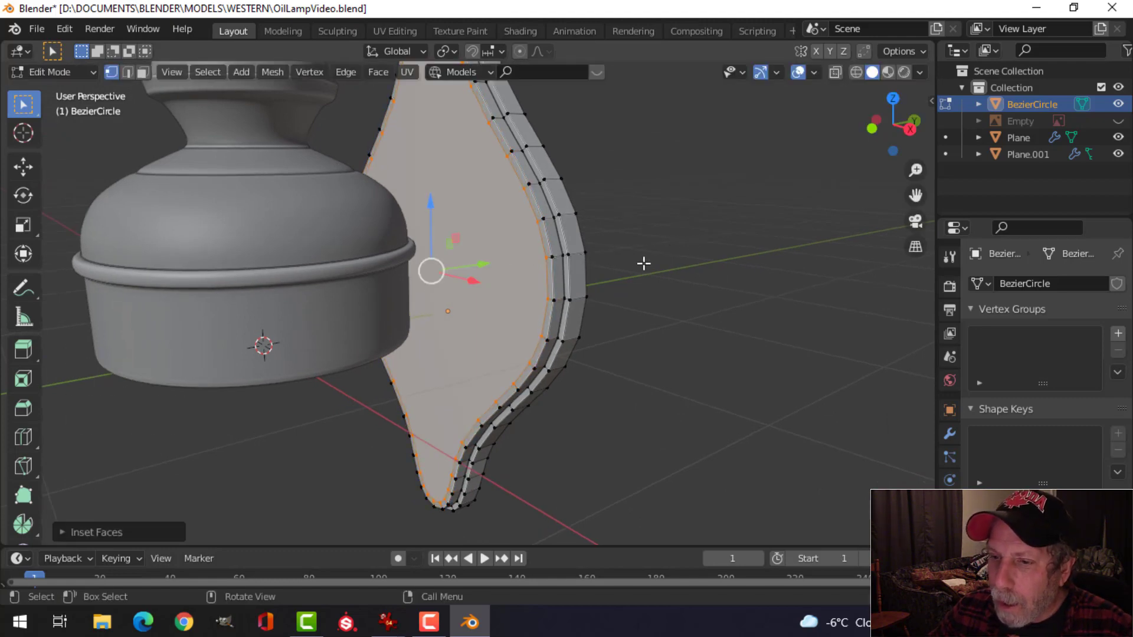
pyautogui.moveTo(642, 263); pyautogui.dragTo(673, 255, button='middle')
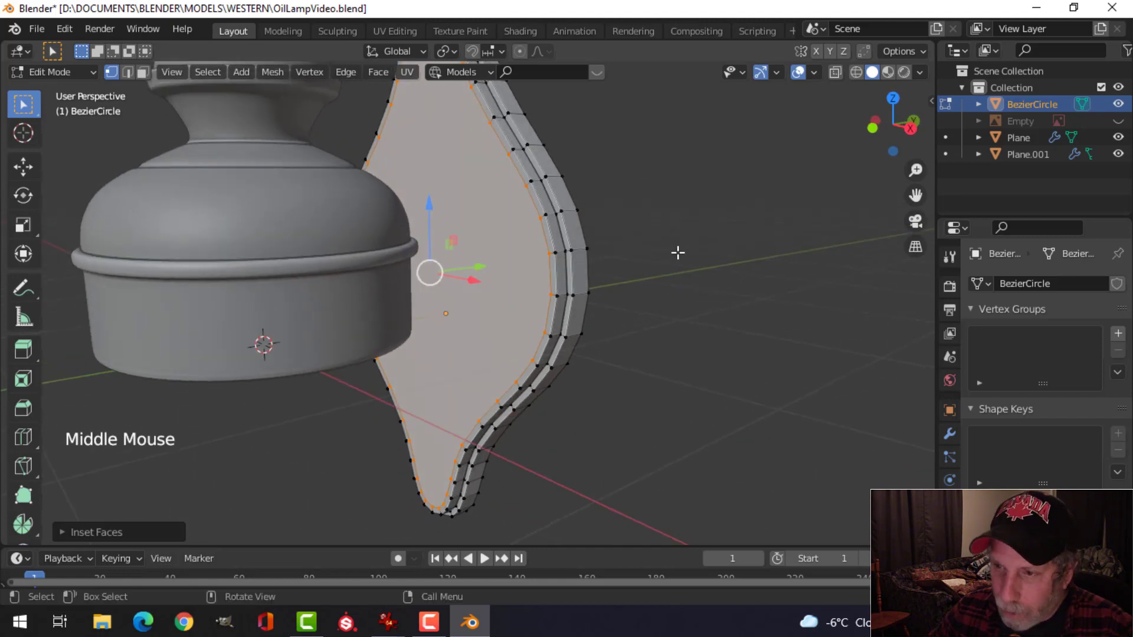
pyautogui.press('i')
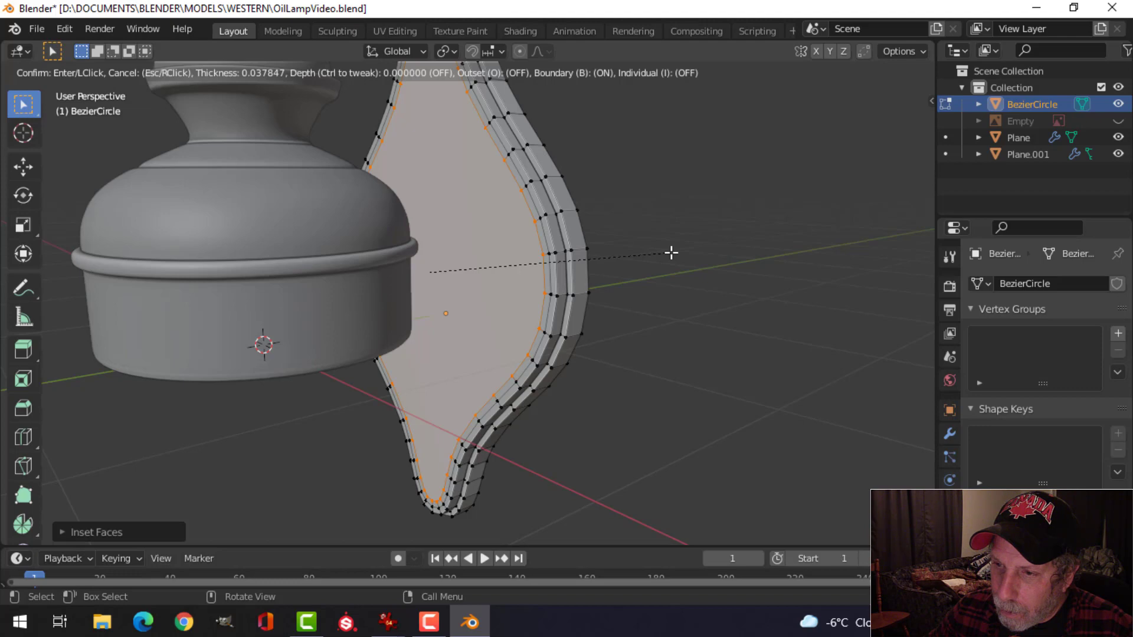
pyautogui.click(671, 252)
# Select the innermost inset face loop bordering the flat front face and extrude it forward into a raised rim
pyautogui.moveTo(638, 240); pyautogui.dragTo(688, 240, button='middle')
pyautogui.scroll(2, 629, 253)
pyautogui.hotkey('alt', 'a')
pyautogui.press('3')
pyautogui.keyDown('alt'); pyautogui.keyDown('shift'); pyautogui.click(587, 198); pyautogui.keyUp('shift'); pyautogui.keyUp('alt')
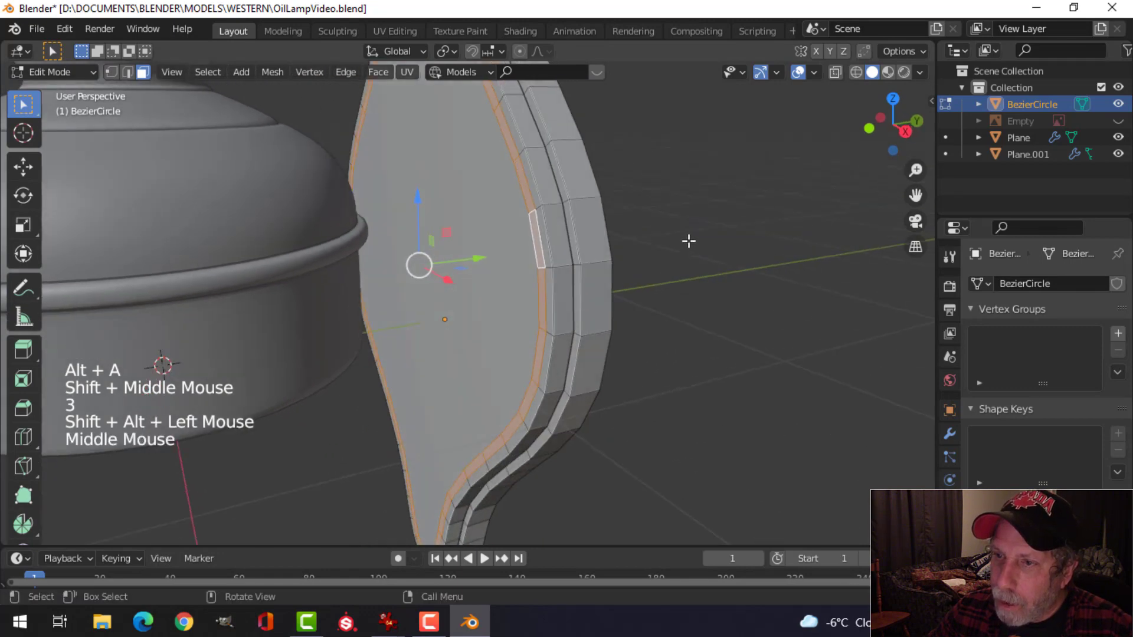
pyautogui.press('e')
pyautogui.rightClick(682, 243)
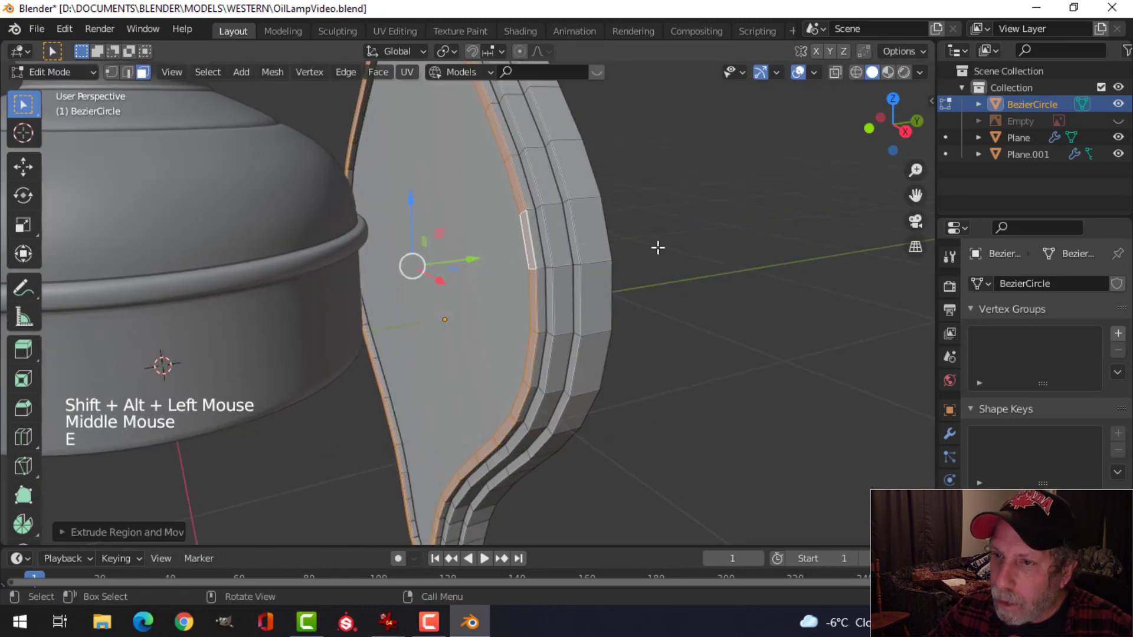
# Add a level 2 Subdivision Surface to the plate in Object Mode and shade it smooth
pyautogui.press('Tab')
pyautogui.hotkey('ctrl', '2')
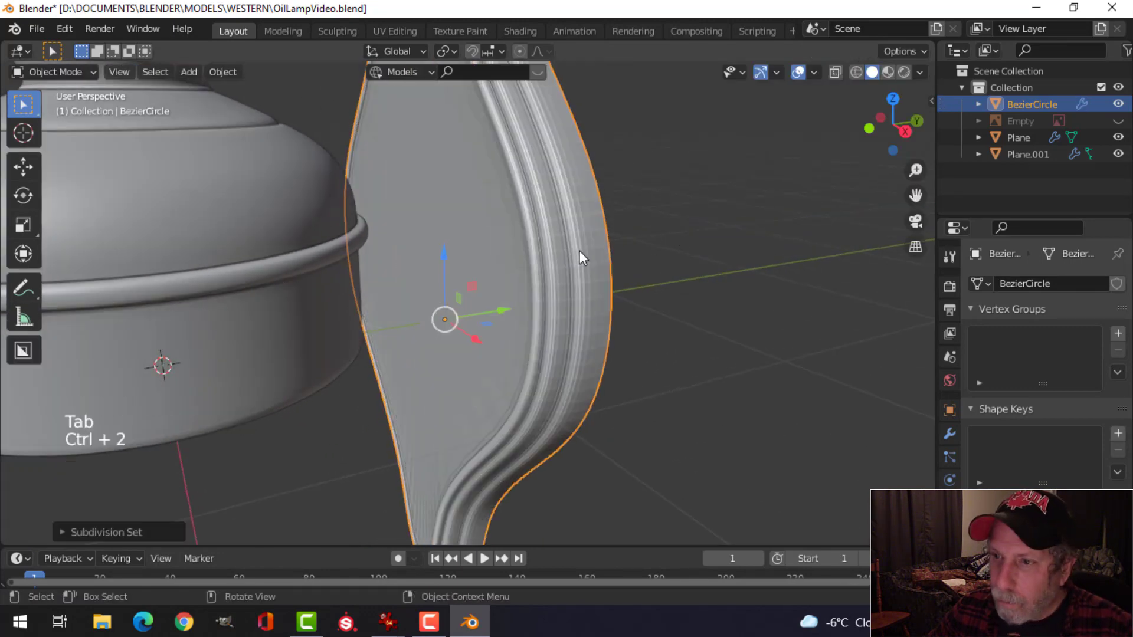
pyautogui.rightClick(542, 208)
pyautogui.click(542, 210)
pyautogui.moveTo(621, 250); pyautogui.dragTo(557, 282, button='middle')
pyautogui.hotkey('alt', 'a')
pyautogui.scroll(-4, 646, 268)
pyautogui.scroll(3, 511, 309)
# Select the plate's flat front face, extrude it in place and scale the new face inward to leave a narrow border
pyautogui.press('Tab')
pyautogui.hotkey('alt', 'a')
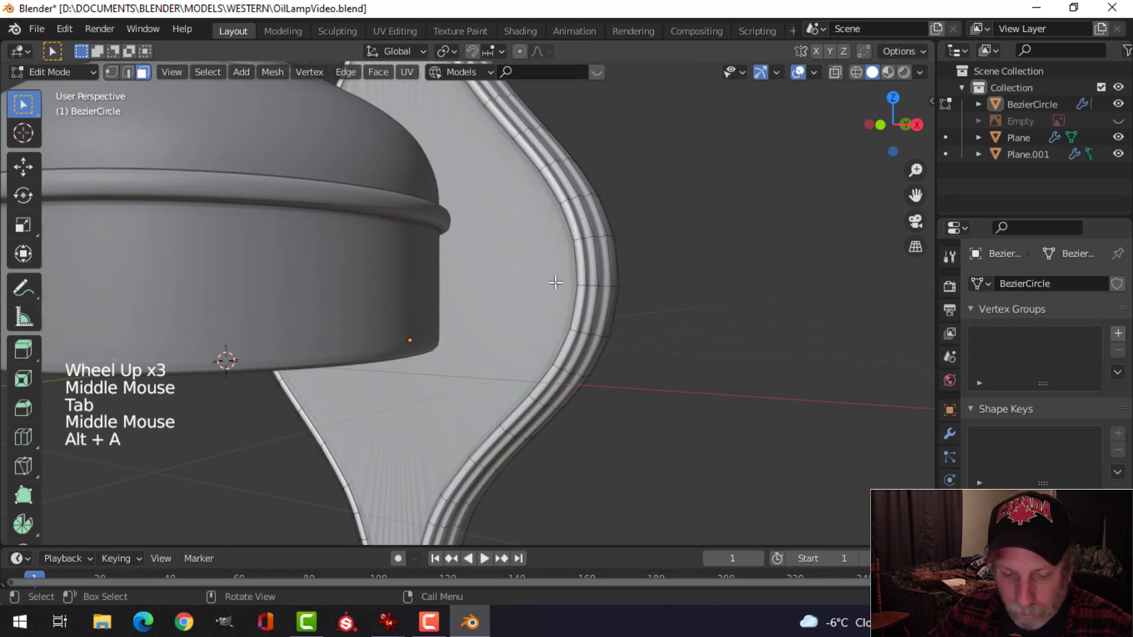
pyautogui.press('3')
pyautogui.click(656, 261)
pyautogui.moveTo(656, 260); pyautogui.dragTo(764, 259, button='middle')
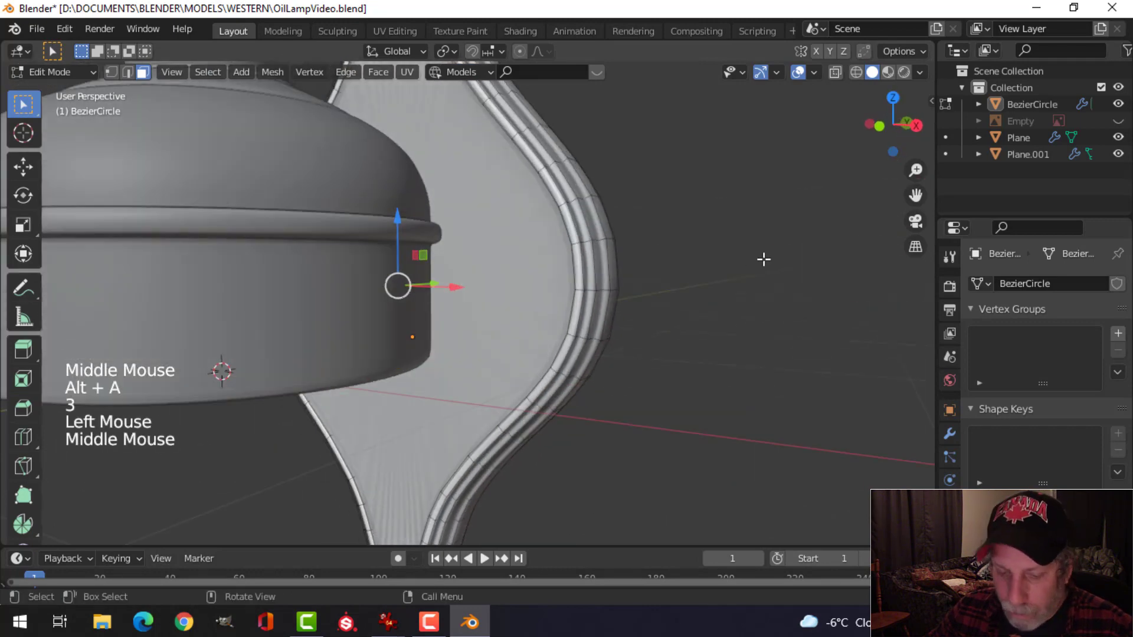
pyautogui.press('e')
pyautogui.press('s')
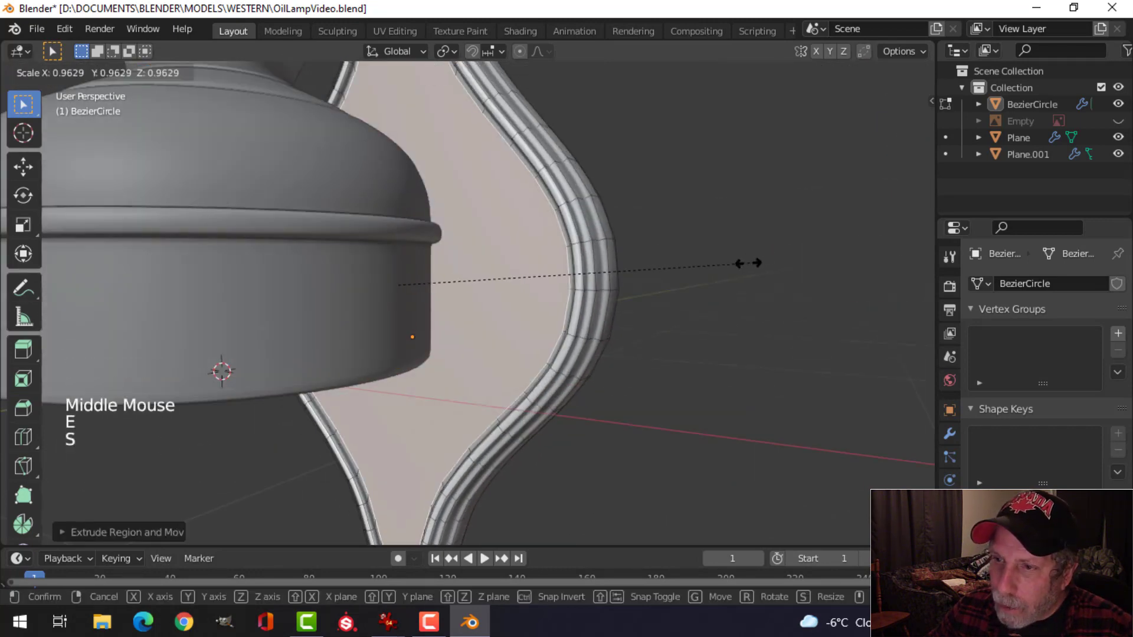
pyautogui.click(725, 271)
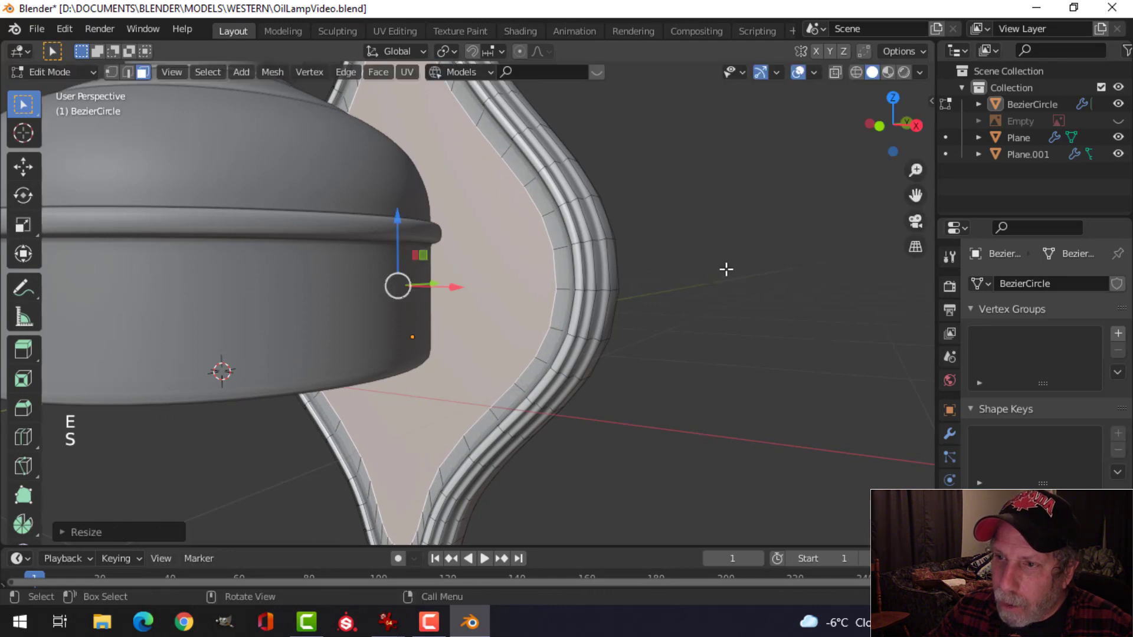
# Extrude the inner face back into the plate as a recessed panel, and extrude it again scaled to about 0.96
pyautogui.moveTo(725, 269)
pyautogui.mouseDown(button='middle')
pyautogui.moveTo(620, 259)
pyautogui.moveTo(715, 251)
pyautogui.mouseUp(button='middle')
pyautogui.press('e')
pyautogui.click(627, 260)
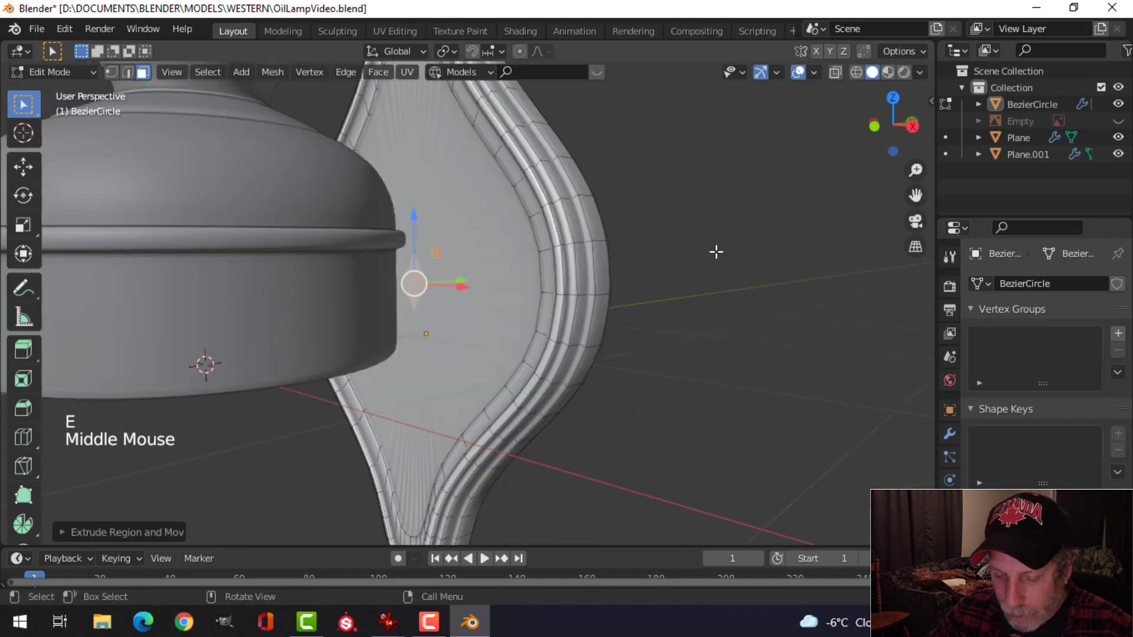
pyautogui.press('e')
pyautogui.press('s')
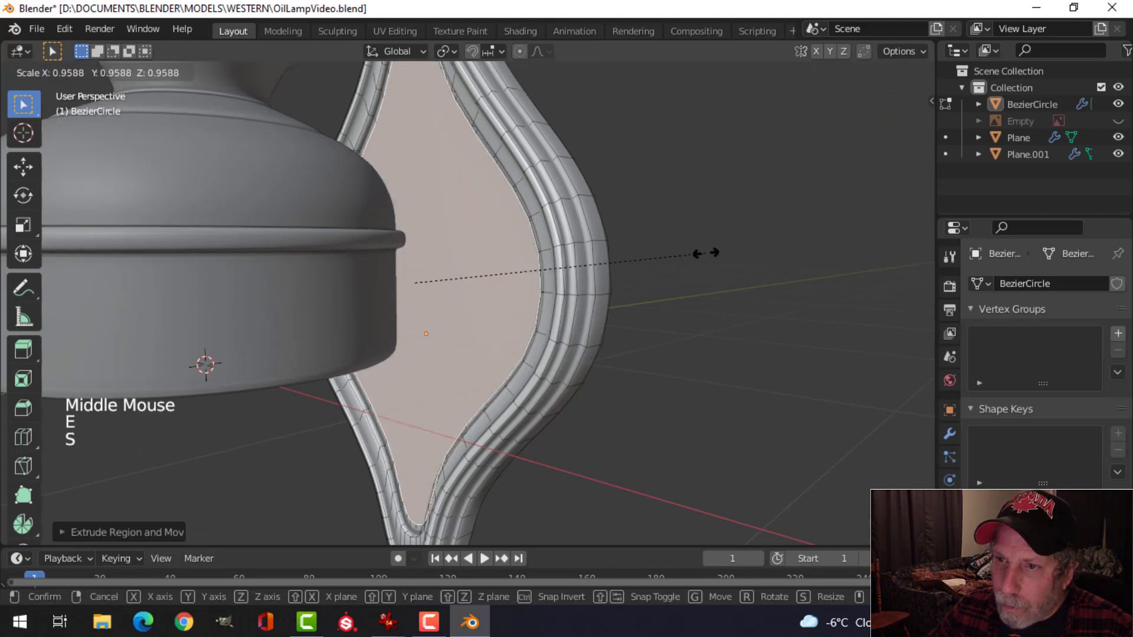
pyautogui.click(705, 253)
# Add an edge loop along the outer step of the plate's rim, slid about 0.54 toward the outer edge
pyautogui.press('Tab')
pyautogui.moveTo(703, 253); pyautogui.dragTo(561, 273, button='middle')
pyautogui.scroll(1, 564, 258)
pyautogui.press('Tab')
pyautogui.scroll(2, 561, 273)
pyautogui.hotkey('alt', 'a')
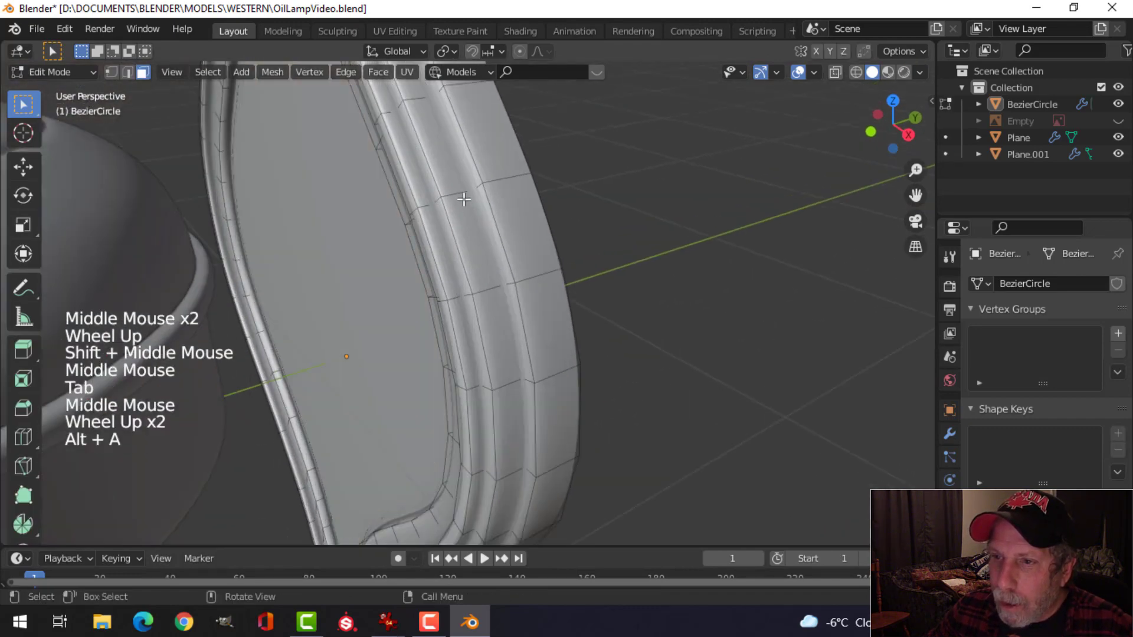
pyautogui.hotkey('ctrl', 'r')
pyautogui.click(462, 194)
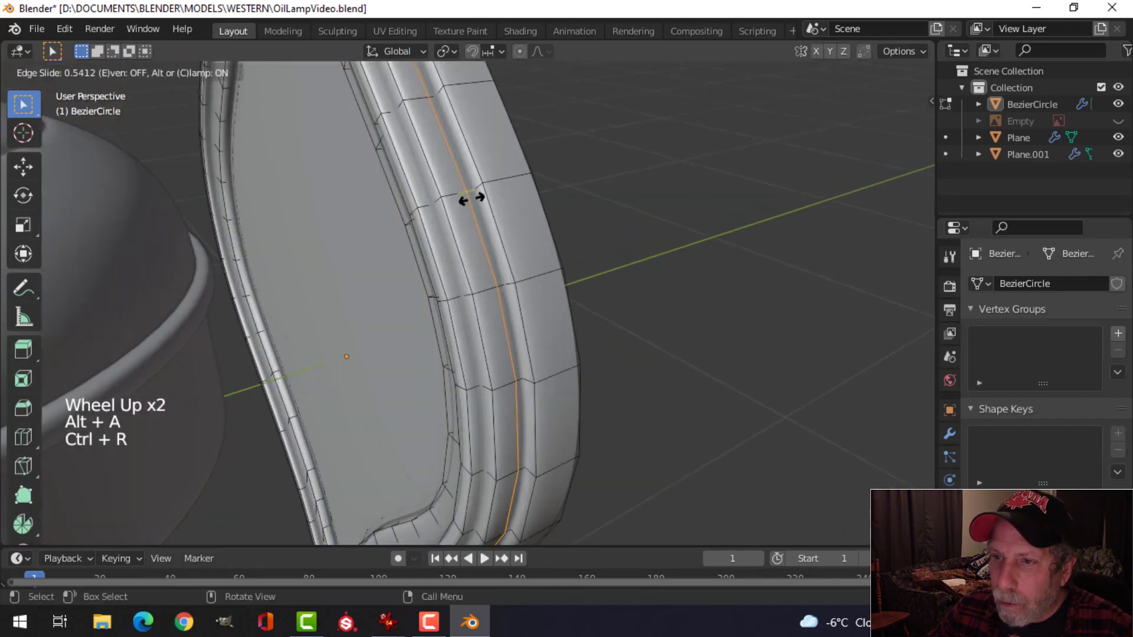
pyautogui.click(472, 199)
# Add another edge loop around the inner raised step of the rim and check the smoothed plate in Object Mode
pyautogui.hotkey('ctrl', 'r')
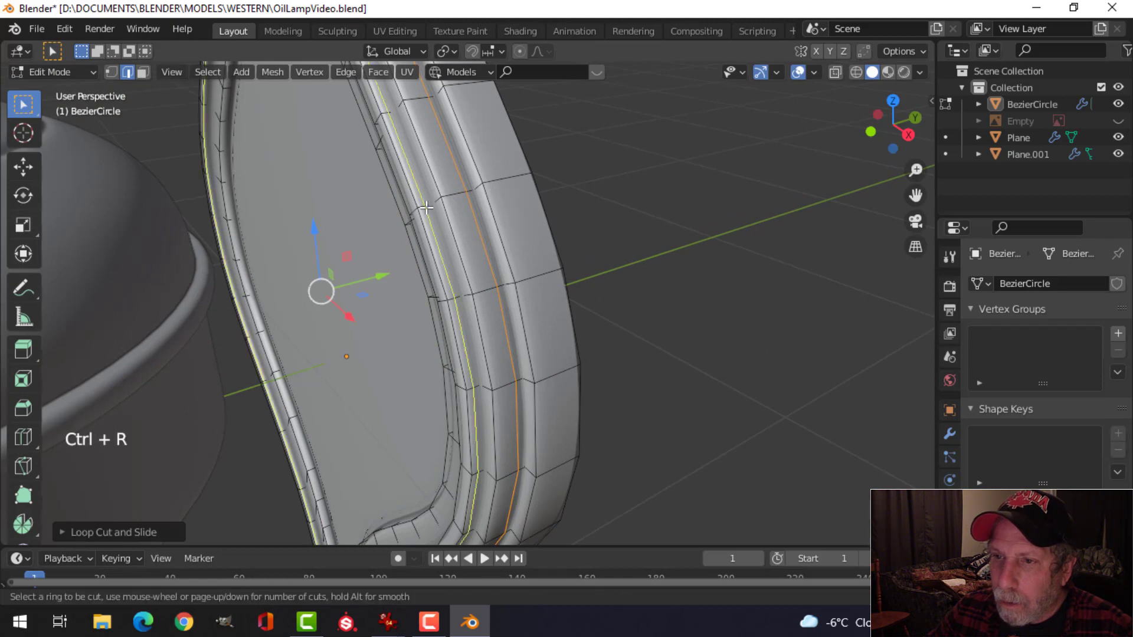
pyautogui.click(426, 207)
pyautogui.click(429, 207)
pyautogui.moveTo(430, 207); pyautogui.dragTo(258, 338, button='middle')
pyautogui.press('Tab')
pyautogui.scroll(-4, 495, 249)
pyautogui.hotkey('alt', 'a')
pyautogui.moveTo(490, 253); pyautogui.dragTo(494, 219, button='middle')
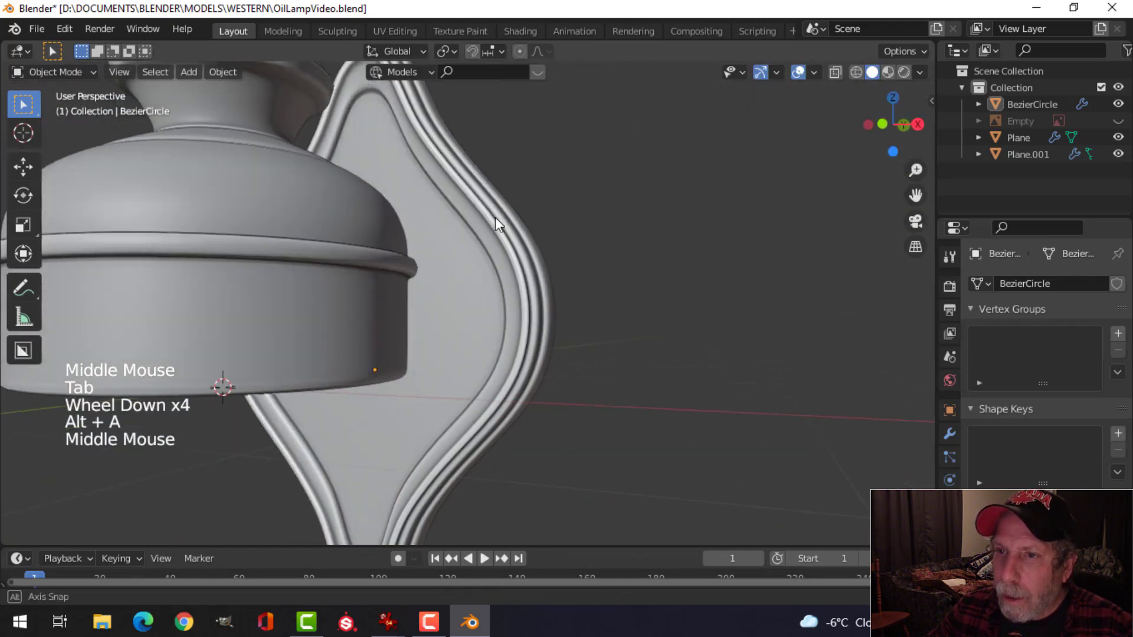
# Select the wall plate and isolate it in local view
pyautogui.scroll(-2, 476, 256)
pyautogui.click(505, 251)
pyautogui.press('KP_Divide')
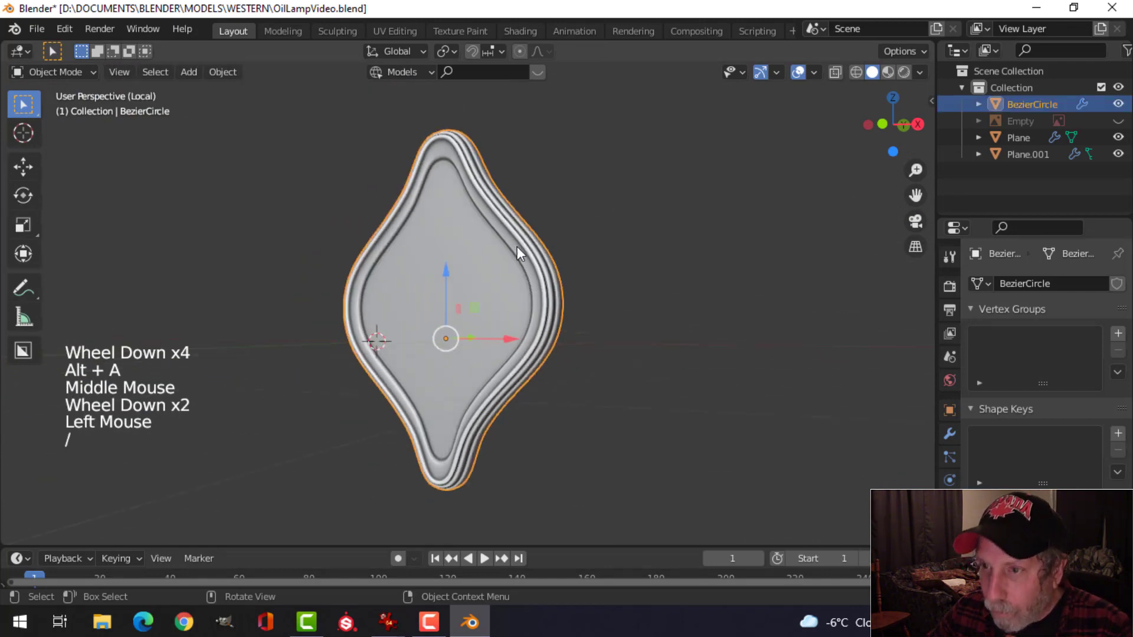
# Add an edge loop to the flat border around the recess, slid about 0.46 toward the recessed panel
pyautogui.scroll(3, 506, 231)
pyautogui.keyDown('shift'); pyautogui.moveTo(505, 232); pyautogui.dragTo(521, 355, button='middle'); pyautogui.keyUp('shift')
pyautogui.keyDown('shift'); pyautogui.scroll(-1, 529, 304); pyautogui.keyUp('shift')
pyautogui.scroll(3, 536, 253)
pyautogui.keyDown('shift'); pyautogui.moveTo(536, 254); pyautogui.dragTo(490, 229, button='middle'); pyautogui.keyUp('shift')
pyautogui.press('Tab')
pyautogui.hotkey('alt', 'a')
pyautogui.hotkey('ctrl', 'r')
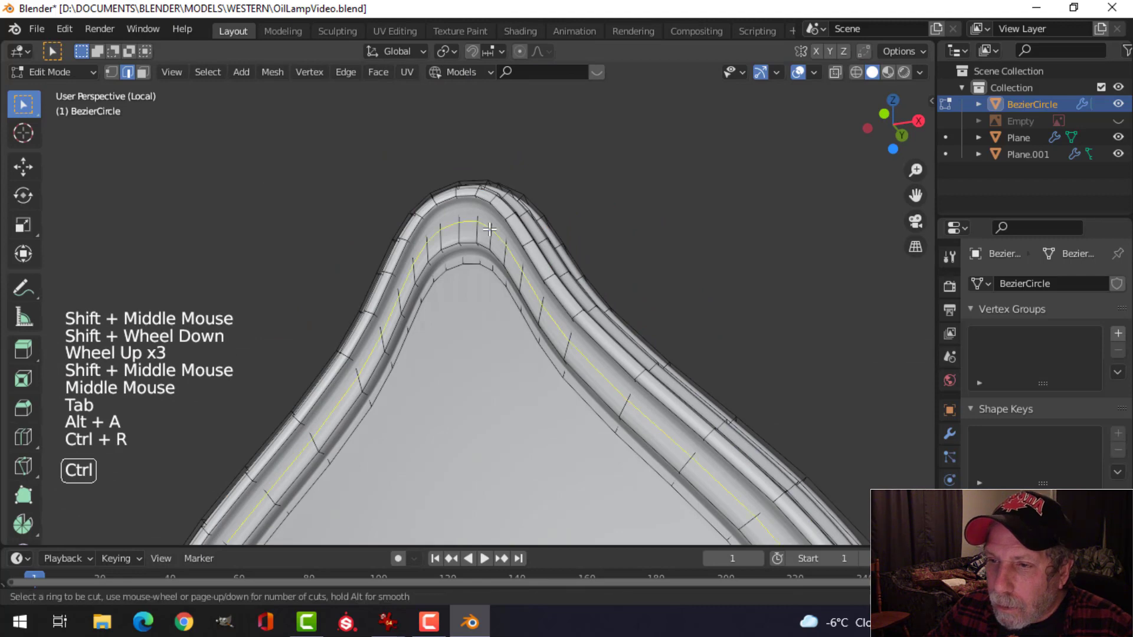
pyautogui.click(489, 230)
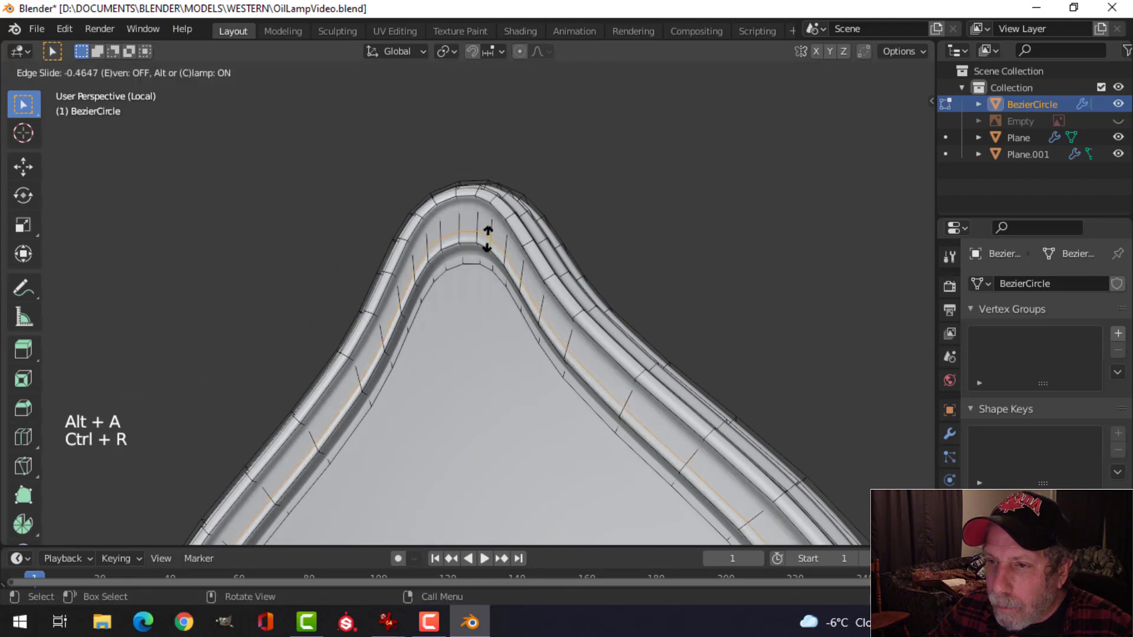
pyautogui.click(487, 240)
pyautogui.press('Tab')
pyautogui.scroll(-4, 530, 266)
pyautogui.hotkey('alt', 'a')
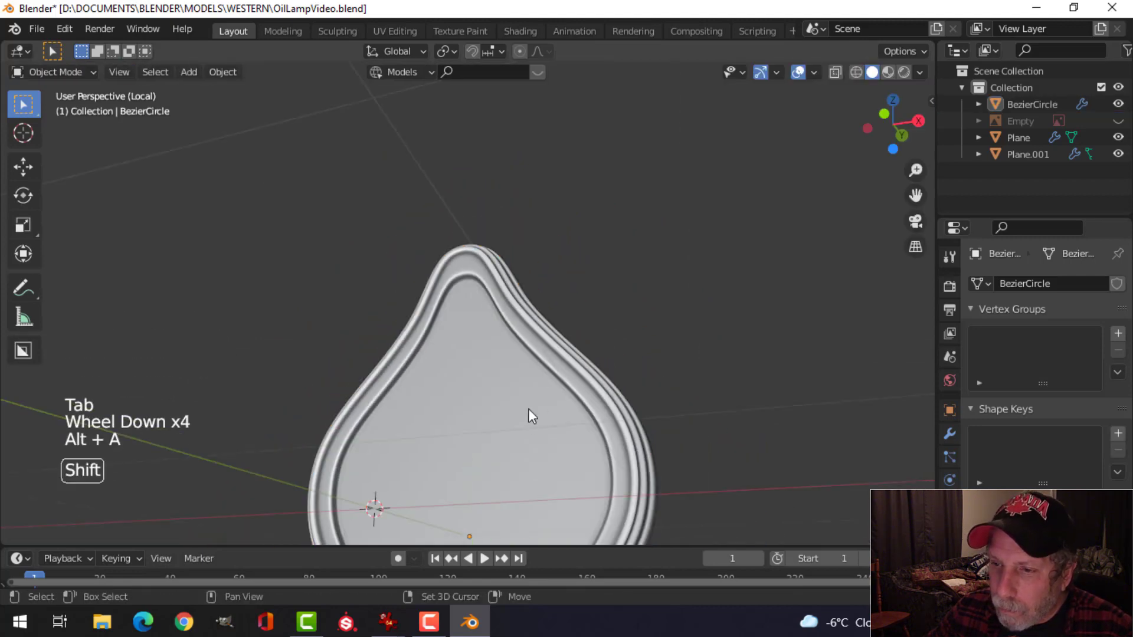
# Add an edge loop around the recess wall near the plate's lower tip, slid about 0.83 toward one edge
pyautogui.keyDown('shift'); pyautogui.moveTo(529, 408); pyautogui.dragTo(588, 346, button='middle'); pyautogui.keyUp('shift')
pyautogui.click(493, 307)
pyautogui.press('Tab')
pyautogui.hotkey('alt', 'a')
pyautogui.scroll(3, 678, 372)
pyautogui.scroll(2, 587, 347)
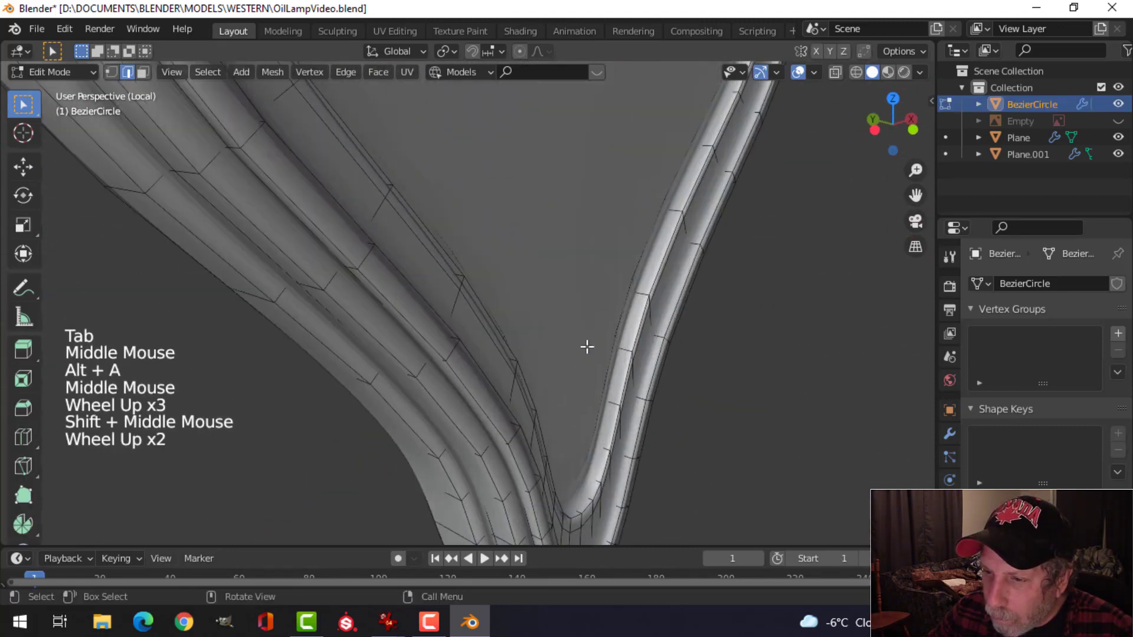
pyautogui.hotkey('ctrl', 'r')
pyautogui.click(594, 475)
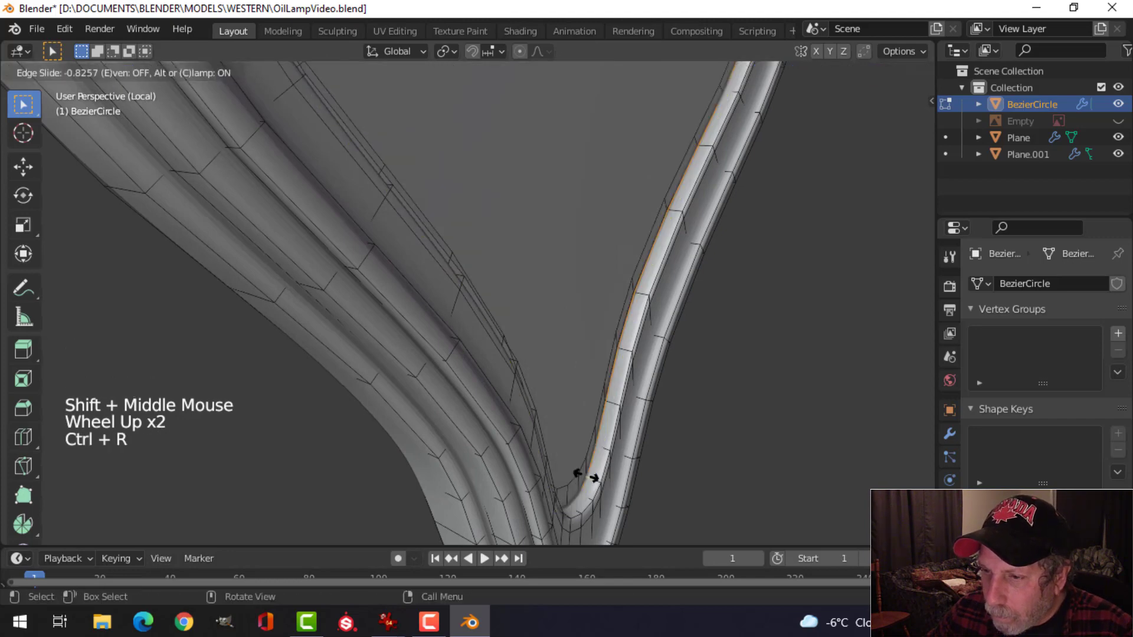
pyautogui.click(582, 475)
pyautogui.press('Tab')
pyautogui.scroll(-3, 688, 314)
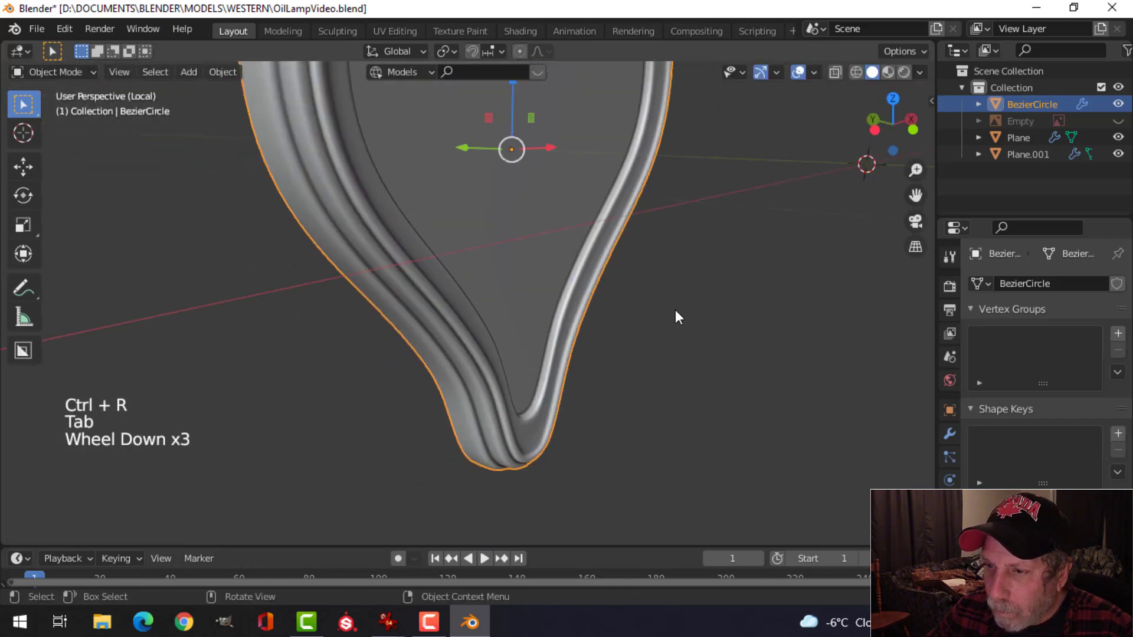
pyautogui.moveTo(675, 310); pyautogui.dragTo(508, 323, button='middle')
pyautogui.hotkey('alt', 'a')
pyautogui.scroll(-5, 534, 276)
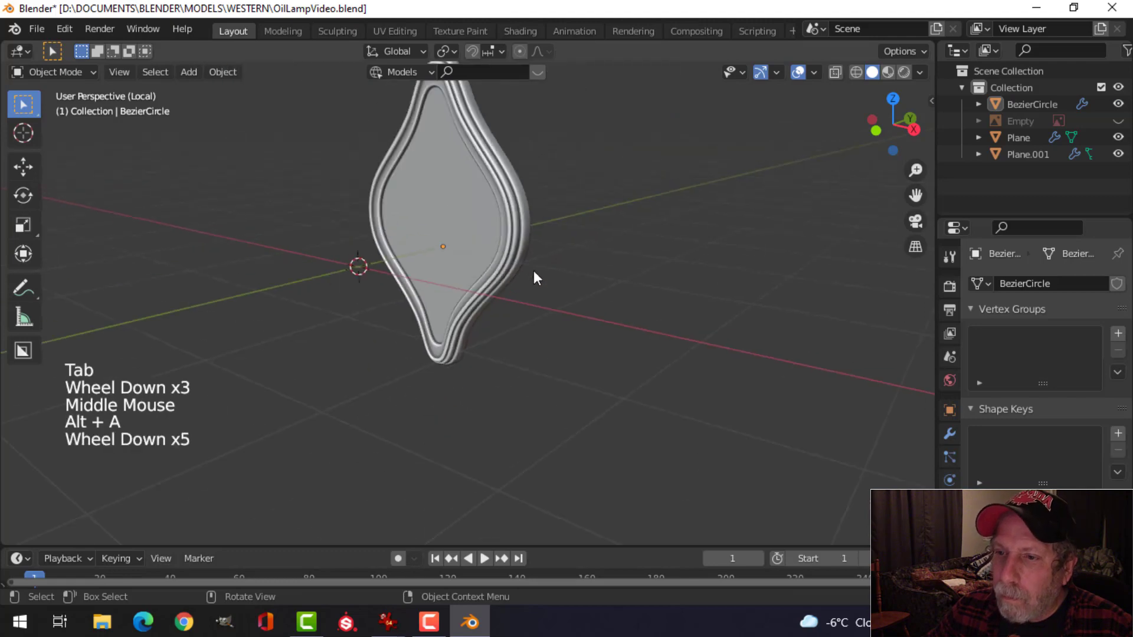
# Add an edge loop around the plate's outer side wall and slide it close to the front edge
pyautogui.keyDown('shift'); pyautogui.moveTo(533, 276); pyautogui.dragTo(513, 345, button='middle'); pyautogui.keyUp('shift')
pyautogui.scroll(4, 503, 338)
pyautogui.moveTo(513, 345); pyautogui.dragTo(430, 289, button='middle')
pyautogui.keyDown('shift'); pyautogui.scroll(-2, 529, 358); pyautogui.keyUp('shift')
pyautogui.click(369, 229)
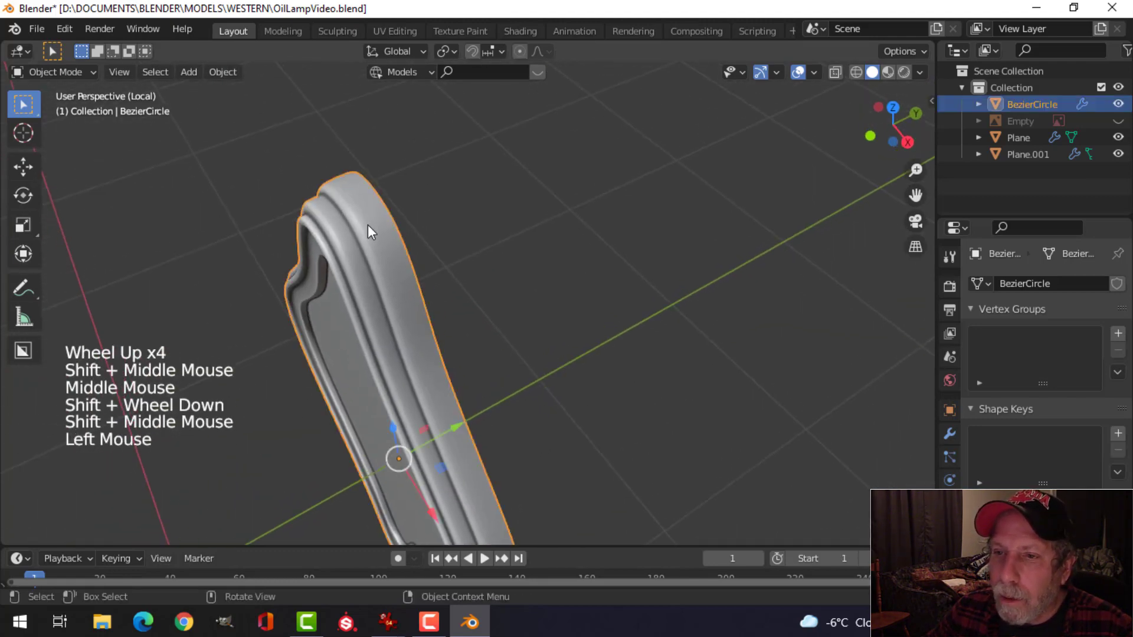
pyautogui.press('Tab')
pyautogui.scroll(3, 372, 250)
pyautogui.hotkey('alt', 'a')
pyautogui.hotkey('ctrl', 'r')
pyautogui.click(159, 246)
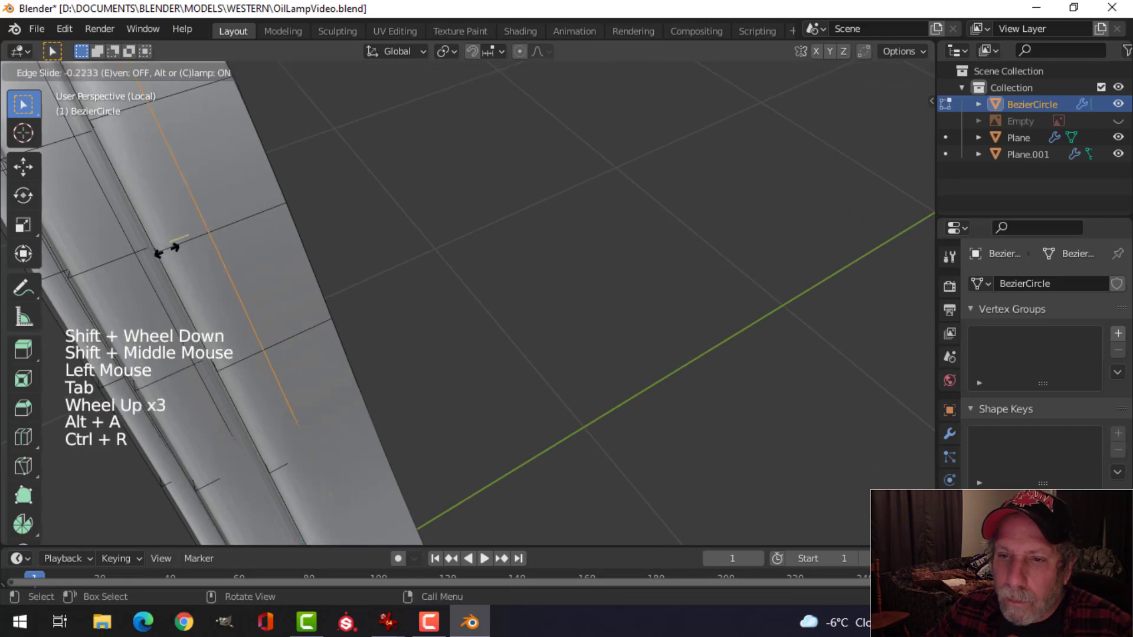
pyautogui.click(133, 270)
pyautogui.press('Tab')
pyautogui.scroll(-4, 189, 292)
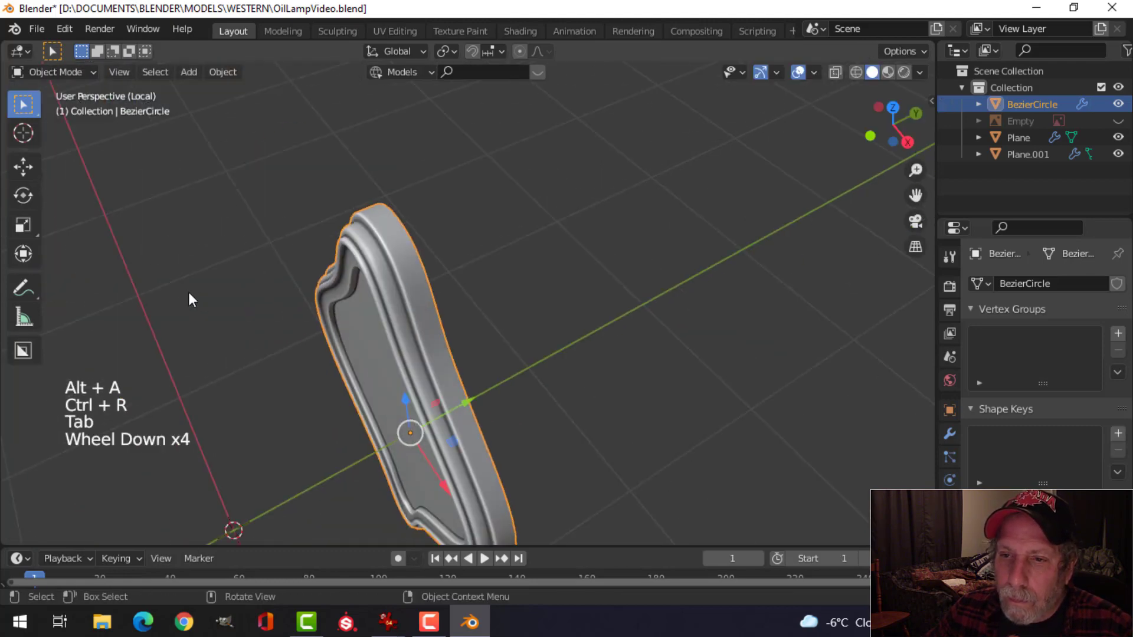
# Leave local view to bring back the lamp parts, and select the wall plate
pyautogui.moveTo(188, 292); pyautogui.dragTo(505, 236, button='middle')
pyautogui.hotkey('alt', 'a')
pyautogui.click(472, 218)
pyautogui.rightClick(454, 218)
pyautogui.scroll(-3, 454, 248)
pyautogui.hotkey('alt', 'a')
pyautogui.keyDown('shift'); pyautogui.scroll(1, 554, 249); pyautogui.keyUp('shift')
pyautogui.keyDown('shift'); pyautogui.moveTo(557, 315); pyautogui.dragTo(513, 287, button='middle'); pyautogui.keyUp('shift')
pyautogui.press('/')
pyautogui.click(513, 287)
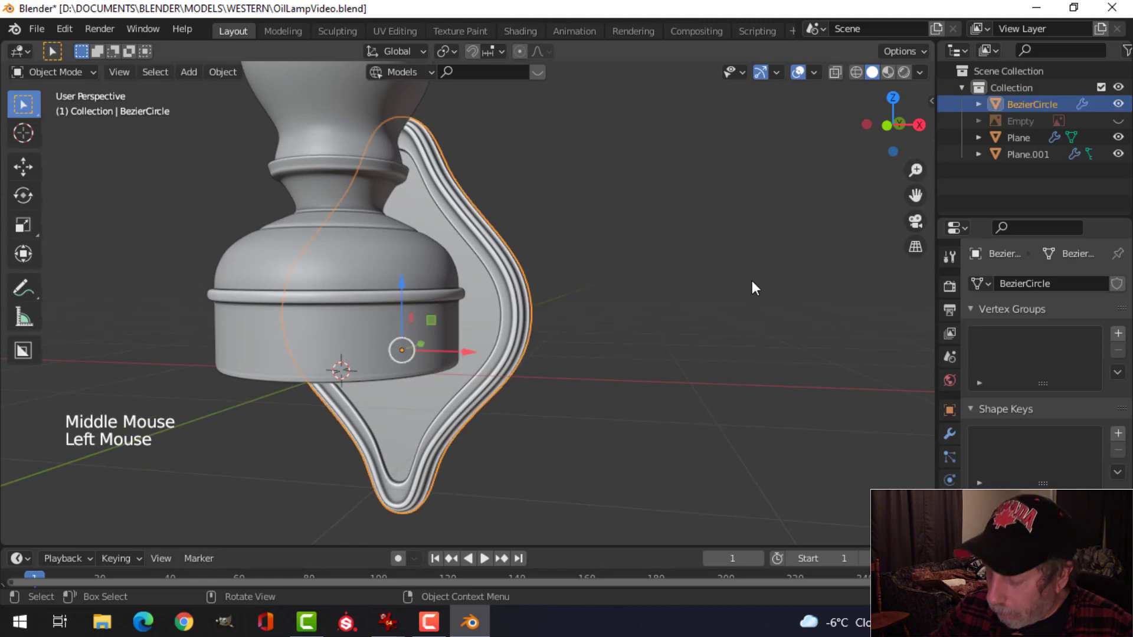
# Add a mesh cylinder with 16 vertices and its cap fill type set to Nothing
pyautogui.press('KP_1')
pyautogui.scroll(-3, 659, 330)
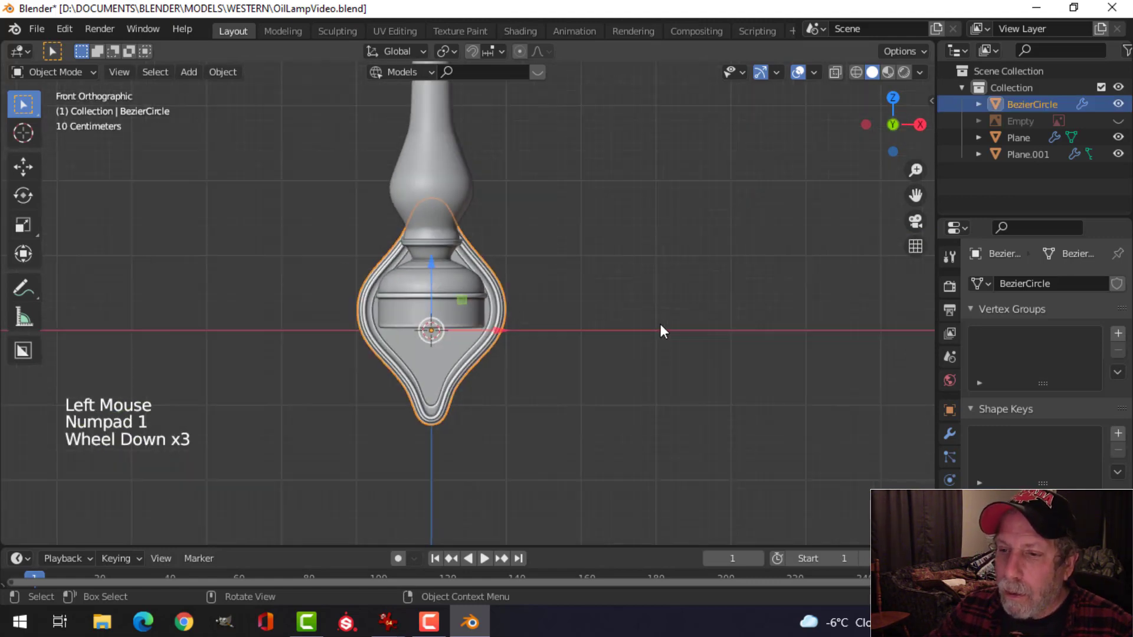
pyautogui.moveTo(458, 380); pyautogui.dragTo(533, 353, button='middle')
pyautogui.scroll(1, 416, 383)
pyautogui.scroll(2, 477, 348)
pyautogui.hotkey('shift', 'a')
pyautogui.moveTo(480, 228)
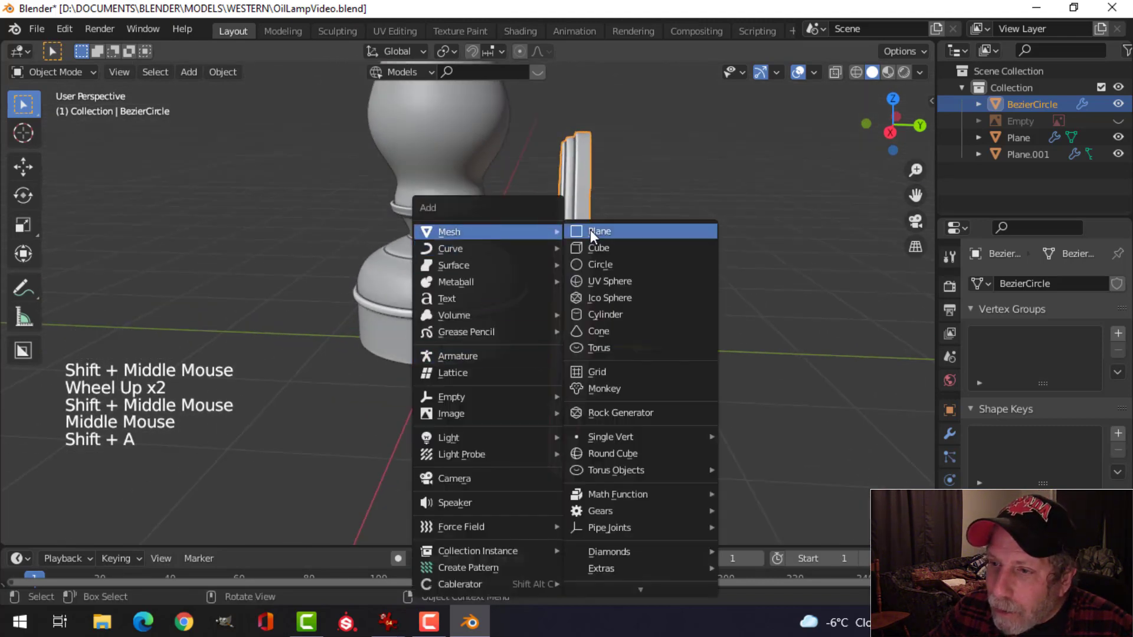
pyautogui.click(618, 314)
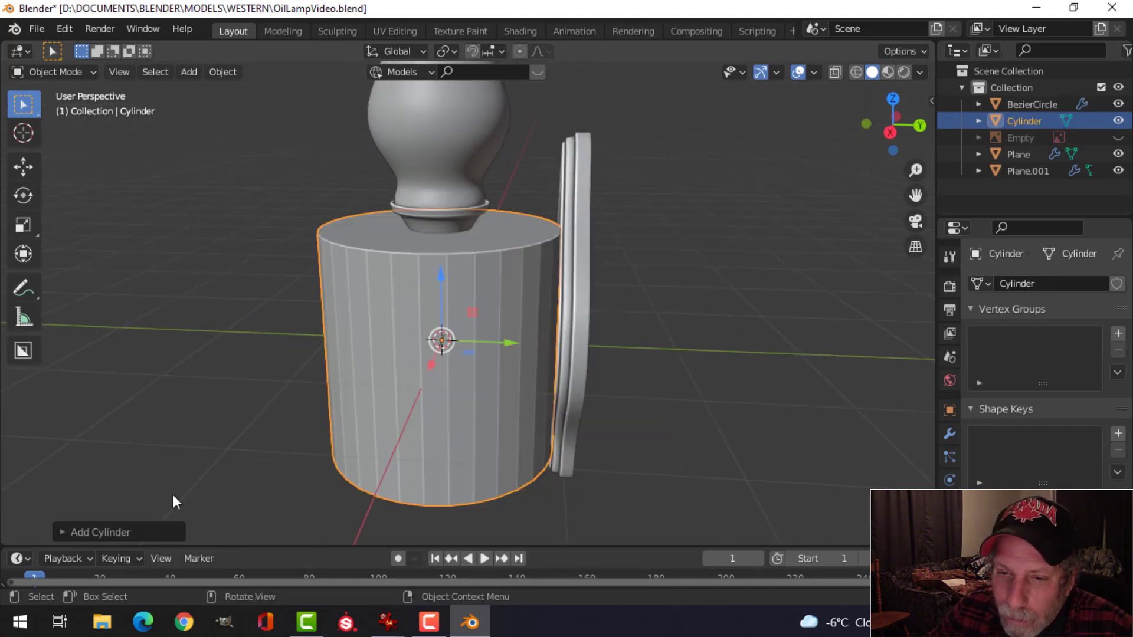
pyautogui.click(121, 537)
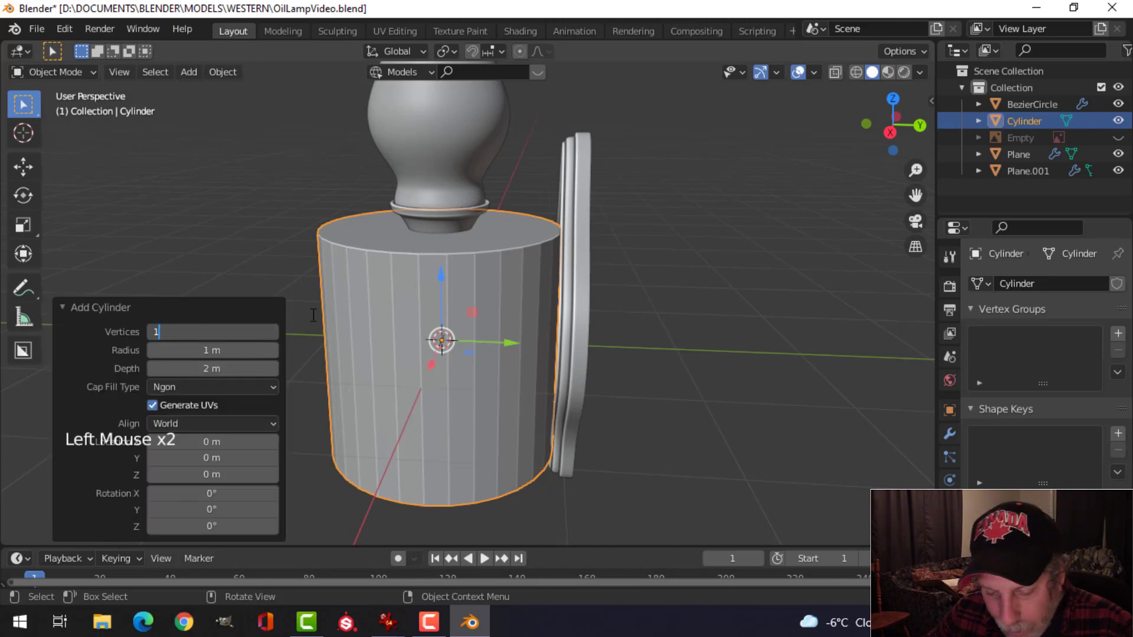
pyautogui.press('Return')
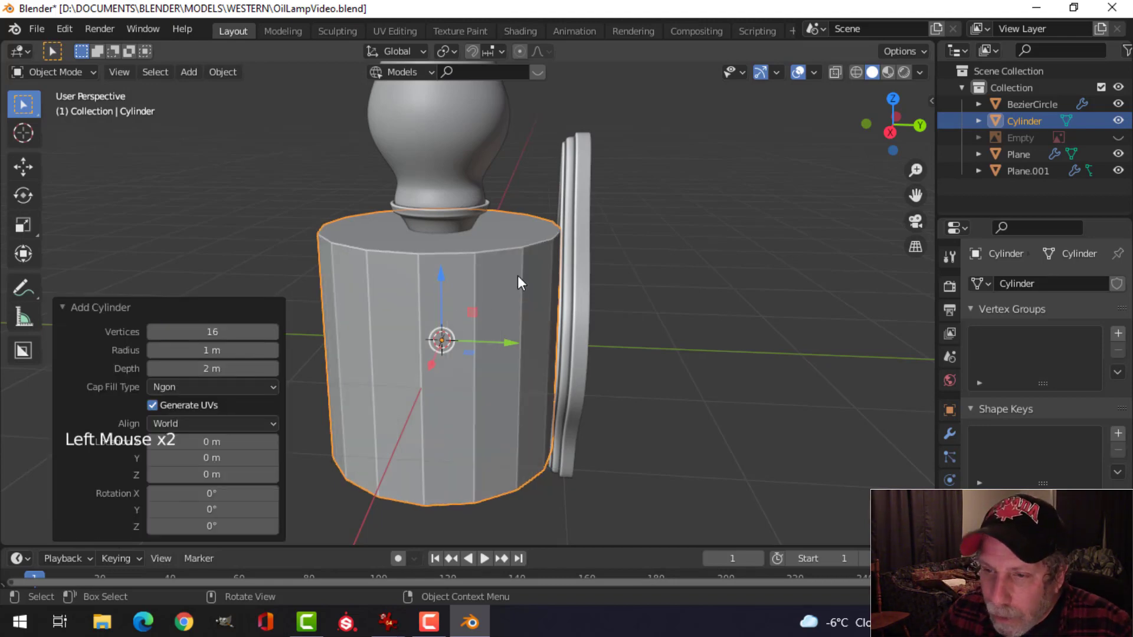
pyautogui.click(213, 384)
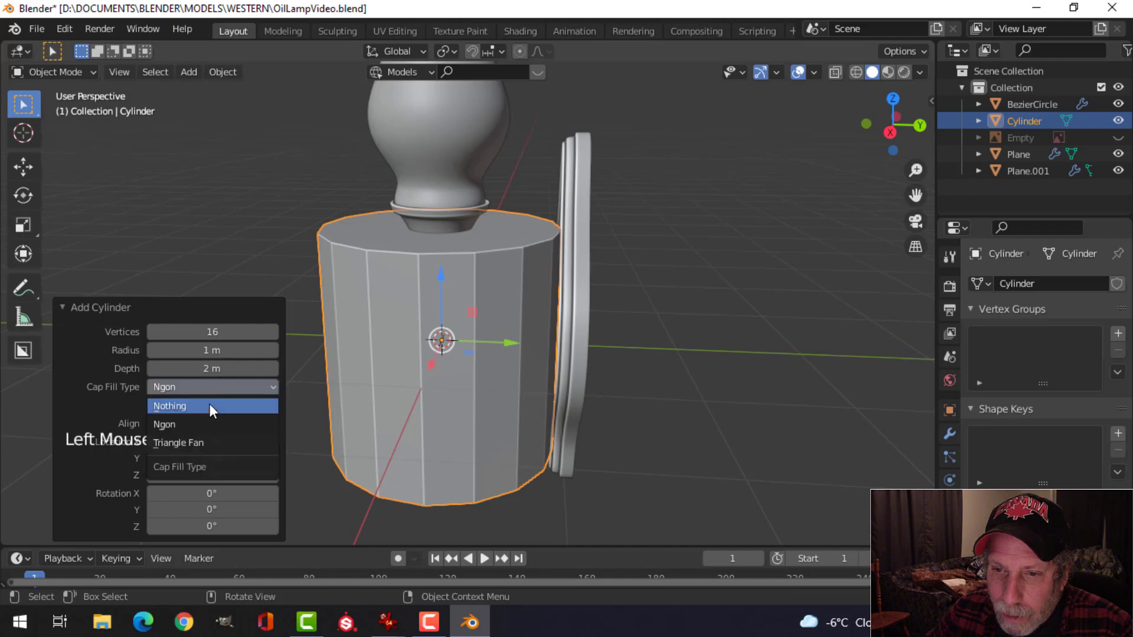
pyautogui.click(189, 406)
# In Edit Mode, scale the whole cylinder to 0.235 and rotate it 90° about X
pyautogui.press('Tab')
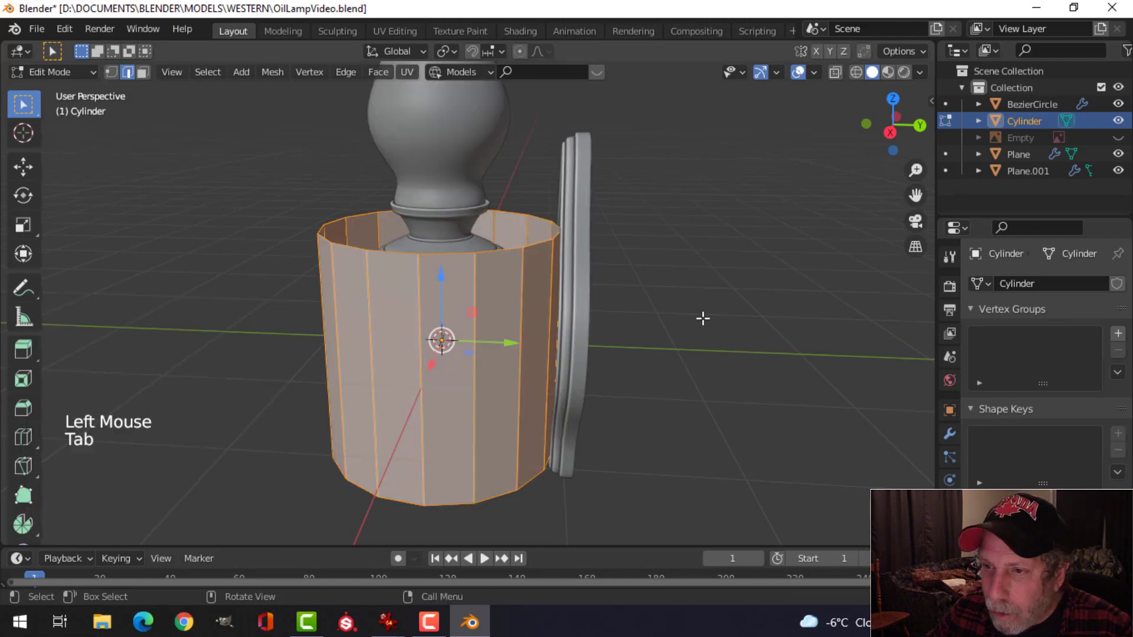
pyautogui.press('s')
pyautogui.click(502, 341)
pyautogui.moveTo(502, 341); pyautogui.dragTo(508, 361, button='middle')
pyautogui.press('r')
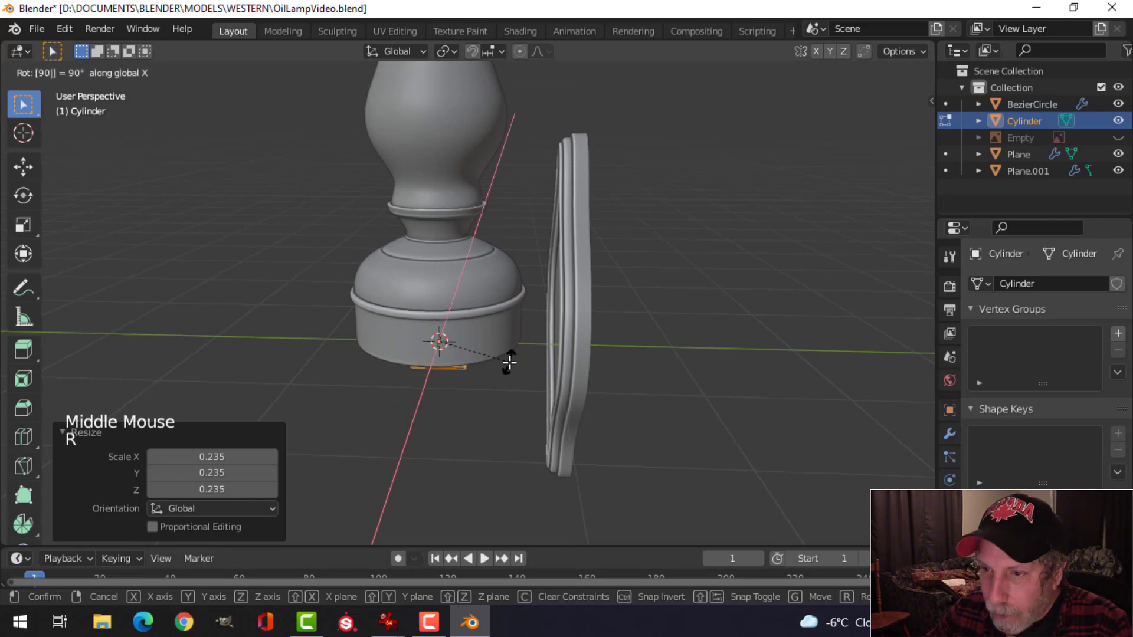
pyautogui.click(509, 361)
# Move the cylinder about 0.85 m along Y between lamp base and wall plate, and scale it to about 0.624
pyautogui.press('g')
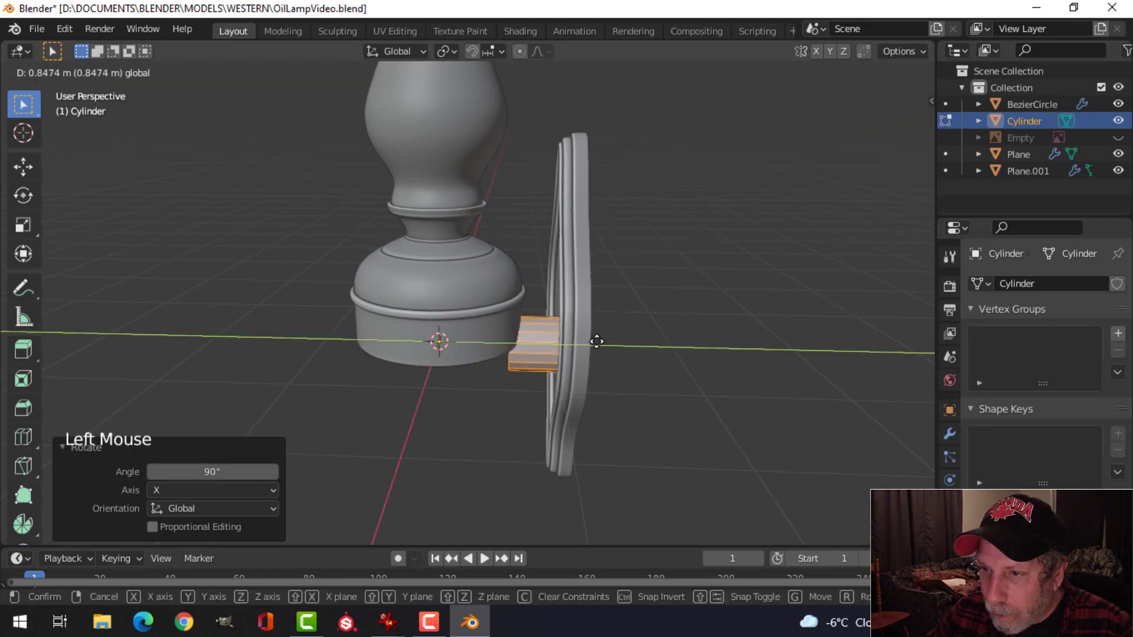
pyautogui.click(597, 341)
pyautogui.press('s')
pyautogui.click(584, 342)
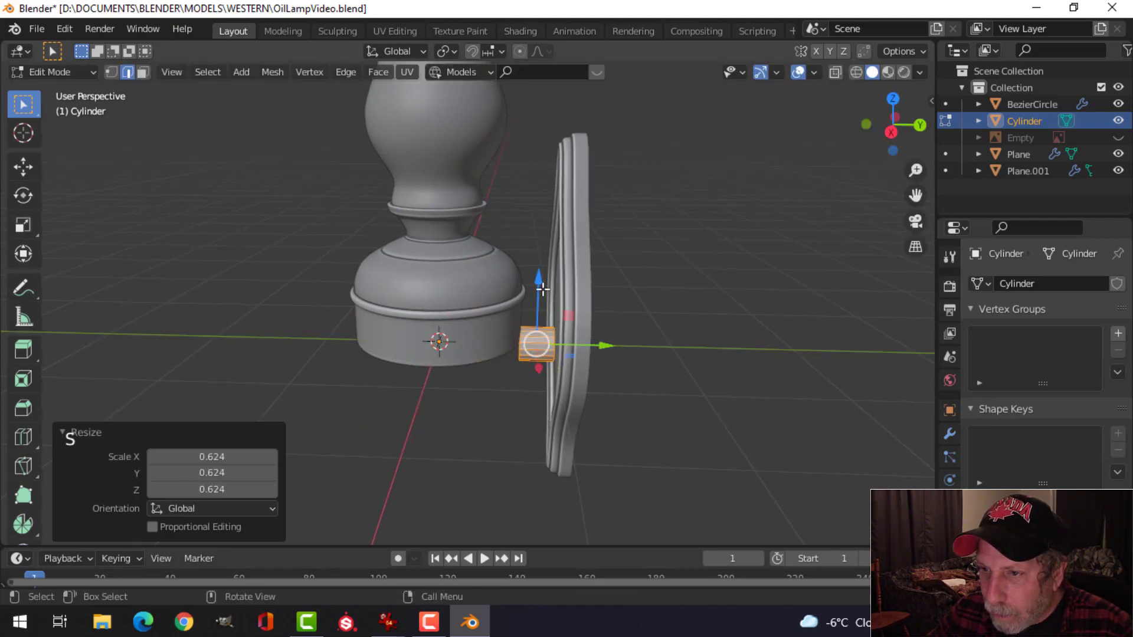
# Raise the cylinder about 0.256 m along Z and shift it slightly along Y toward the lamp base
pyautogui.moveTo(542, 289); pyautogui.dragTo(540, 257)
pyautogui.scroll(3, 604, 311)
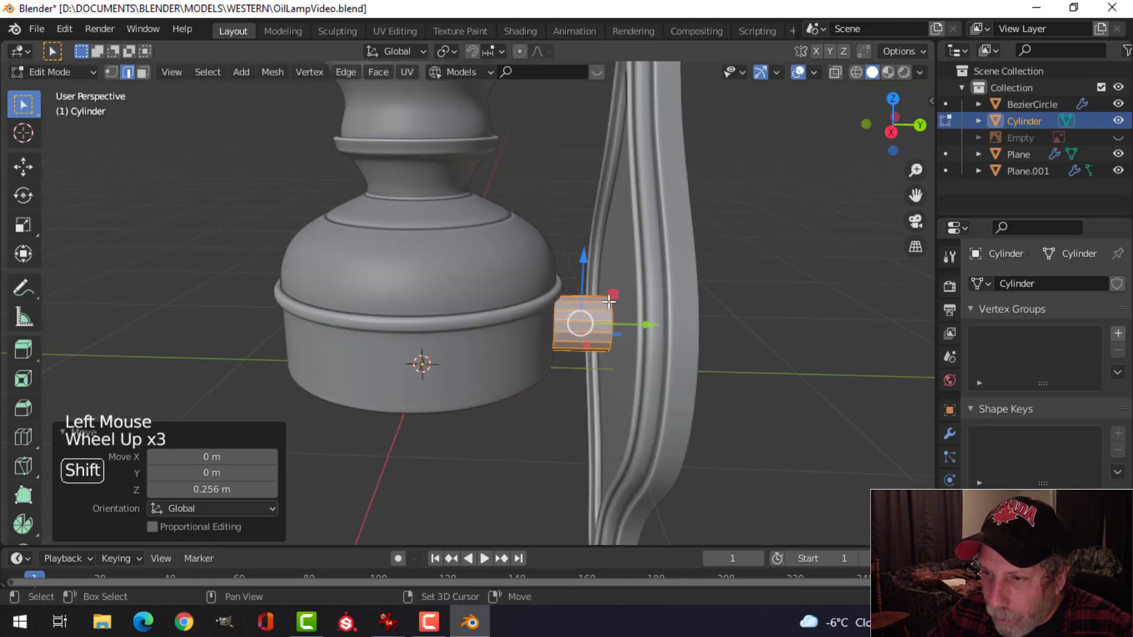
pyautogui.keyDown('shift'); pyautogui.moveTo(609, 296); pyautogui.dragTo(614, 277, button='middle'); pyautogui.keyUp('shift')
pyautogui.moveTo(614, 277); pyautogui.dragTo(640, 264, button='middle')
pyautogui.moveTo(652, 258); pyautogui.dragTo(641, 256)
pyautogui.keyDown('shift'); pyautogui.moveTo(641, 256); pyautogui.dragTo(567, 304, button='middle'); pyautogui.keyUp('shift')
# Select the cylinder's wall-side edge loop and extend it along Y until it reaches into the wall plate
pyautogui.hotkey('alt', 'a')
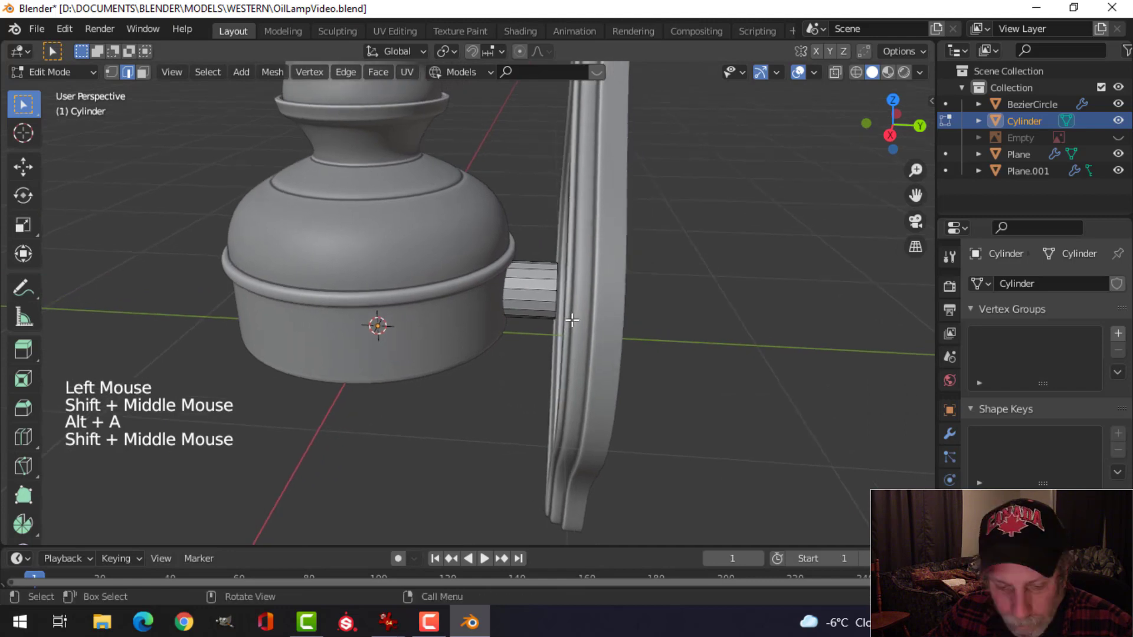
pyautogui.press('2')
pyautogui.keyDown('alt'); pyautogui.keyDown('shift'); pyautogui.click(553, 281); pyautogui.keyUp('shift'); pyautogui.keyUp('alt')
pyautogui.scroll(3, 555, 277)
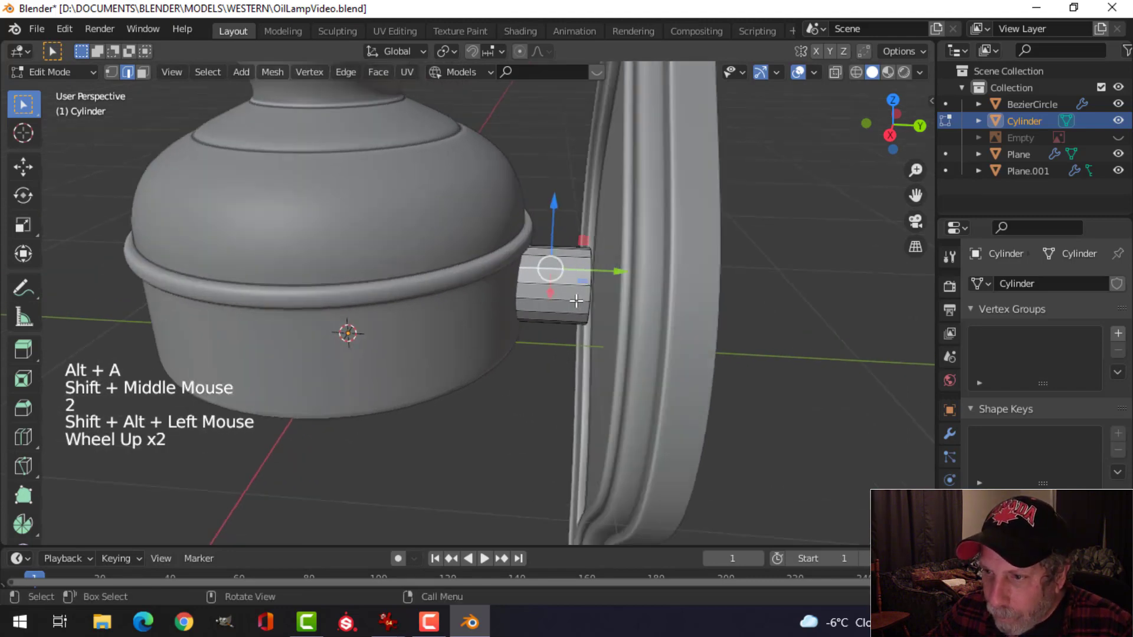
pyautogui.hotkey('alt', 'a')
pyautogui.keyDown('alt'); pyautogui.keyDown('shift'); pyautogui.click(612, 277); pyautogui.keyUp('shift'); pyautogui.keyUp('alt')
pyautogui.moveTo(652, 292); pyautogui.dragTo(663, 278, button='middle')
pyautogui.moveTo(662, 278); pyautogui.dragTo(712, 274)
pyautogui.keyDown('shift'); pyautogui.moveTo(712, 274); pyautogui.dragTo(592, 334, button='middle'); pyautogui.keyUp('shift')
pyautogui.press('Tab')
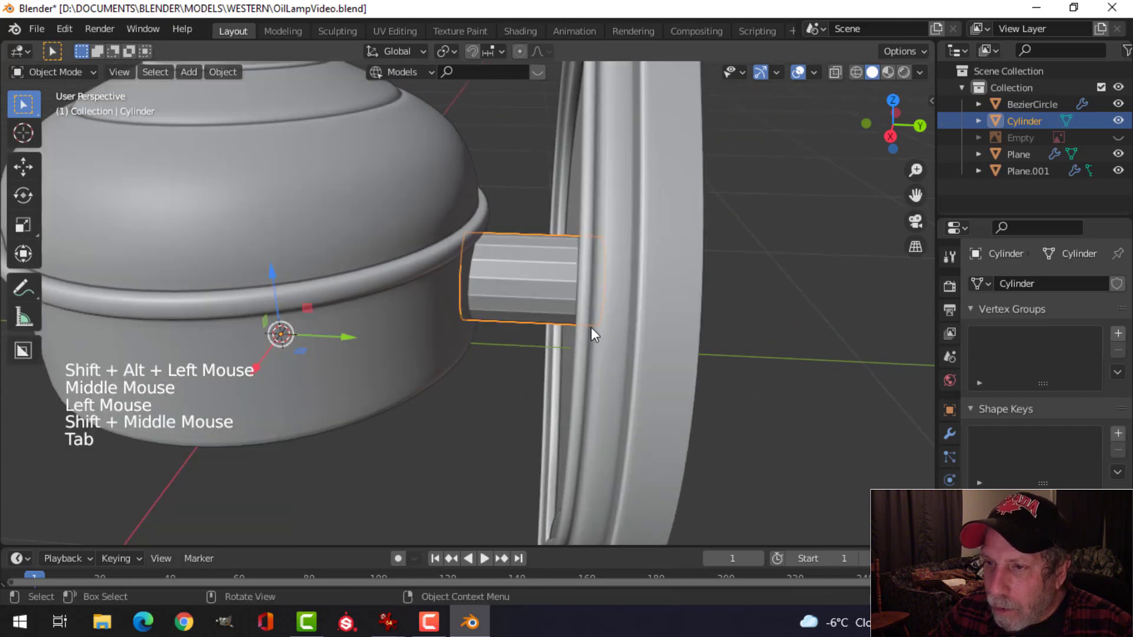
# Apply smooth shading to the cylinder bracket and deselect it
pyautogui.rightClick(522, 282)
pyautogui.hotkey('alt', 'a')
pyautogui.scroll(-4, 514, 343)
pyautogui.moveTo(514, 344); pyautogui.dragTo(840, 52, button='middle')
pyautogui.keyDown('shift'); pyautogui.scroll(2, 568, 309); pyautogui.keyUp('shift')
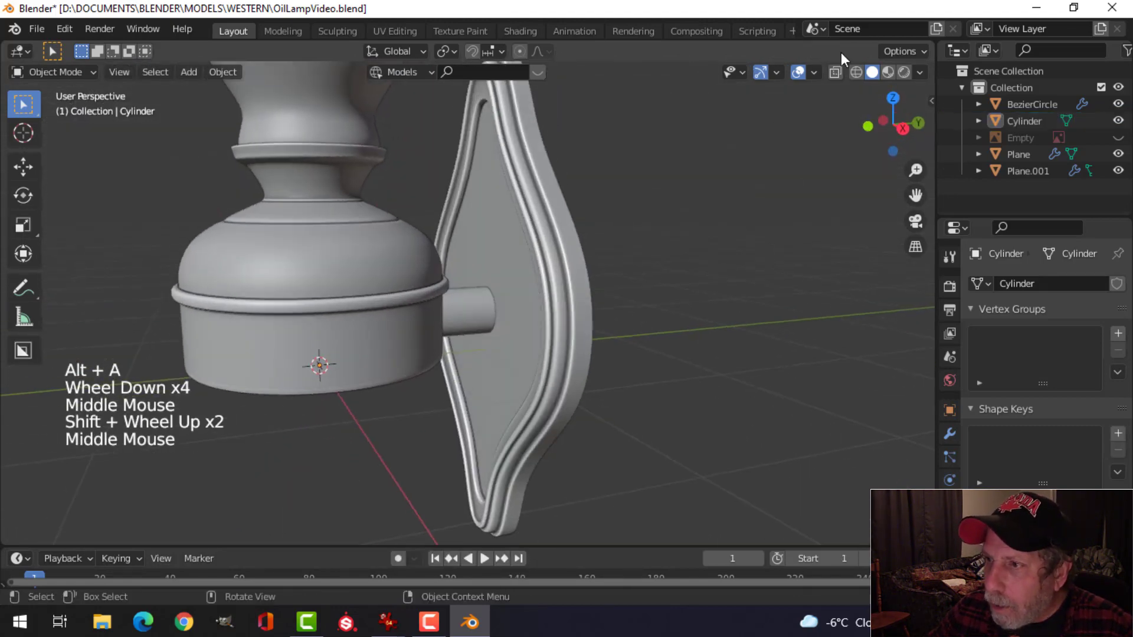
# Check the face orientation of the lamp, bracket and wall plate with the viewport overlay
pyautogui.click(814, 72)
pyautogui.click(712, 373)
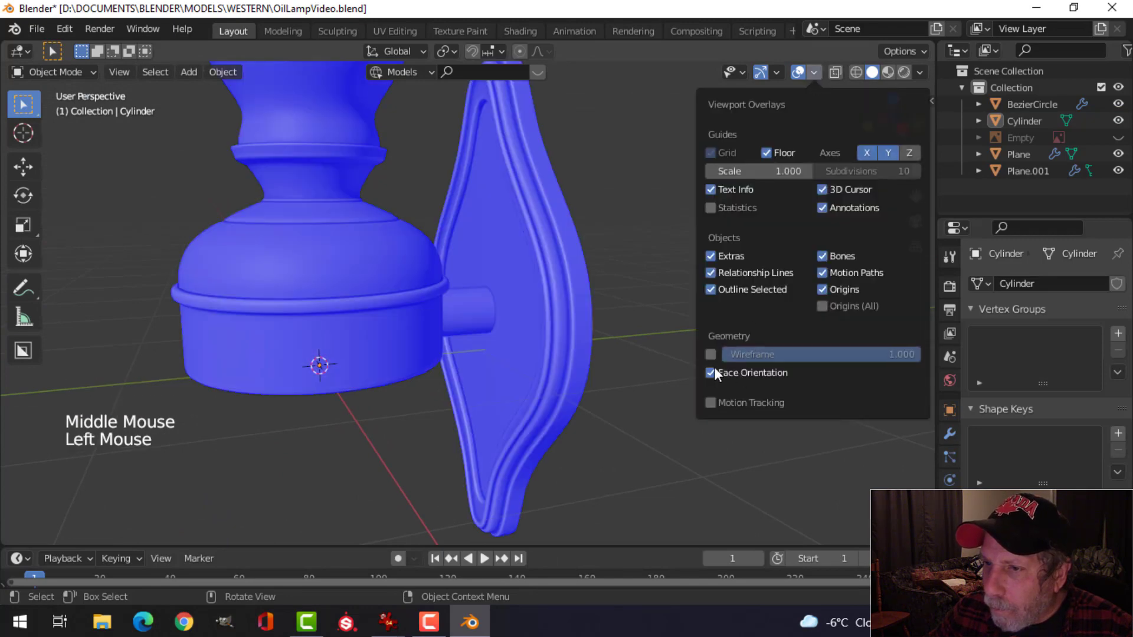
pyautogui.click(742, 371)
# Duplicate the bracket's wall-side edge loop, move the copy about 0.197 m along Y toward the lamp, and scale it to about 1.35
pyautogui.moveTo(696, 331); pyautogui.dragTo(512, 271, button='middle')
pyautogui.click(476, 327)
pyautogui.scroll(3, 508, 207)
pyautogui.press('Tab')
pyautogui.moveTo(576, 252); pyautogui.dragTo(543, 287, button='middle')
pyautogui.hotkey('shift', 'd')
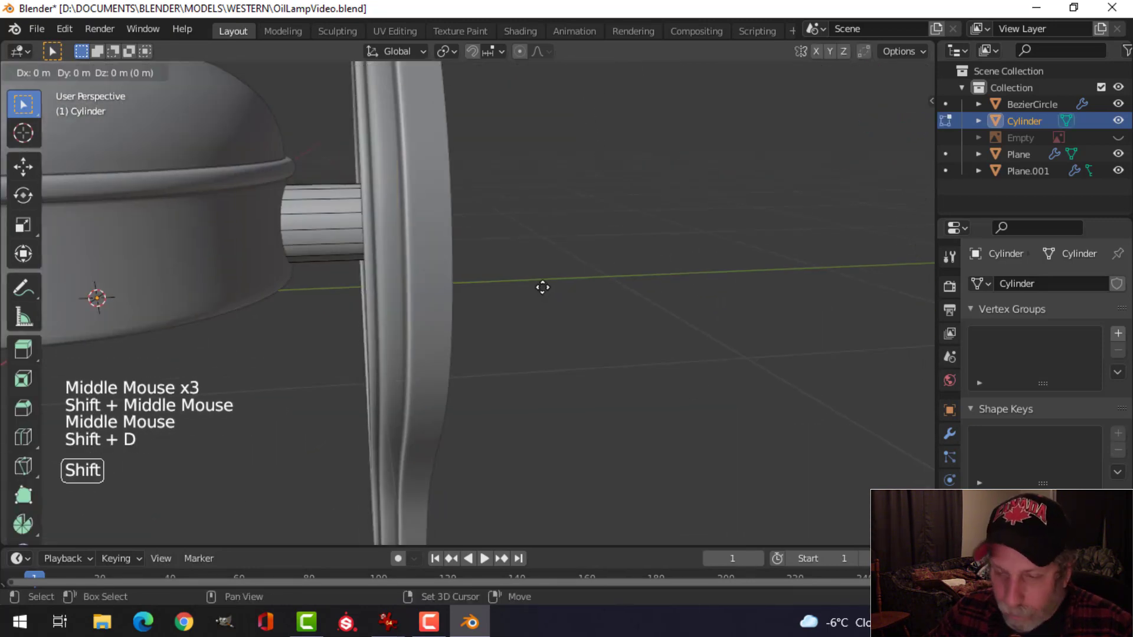
pyautogui.click(468, 222)
pyautogui.press('s')
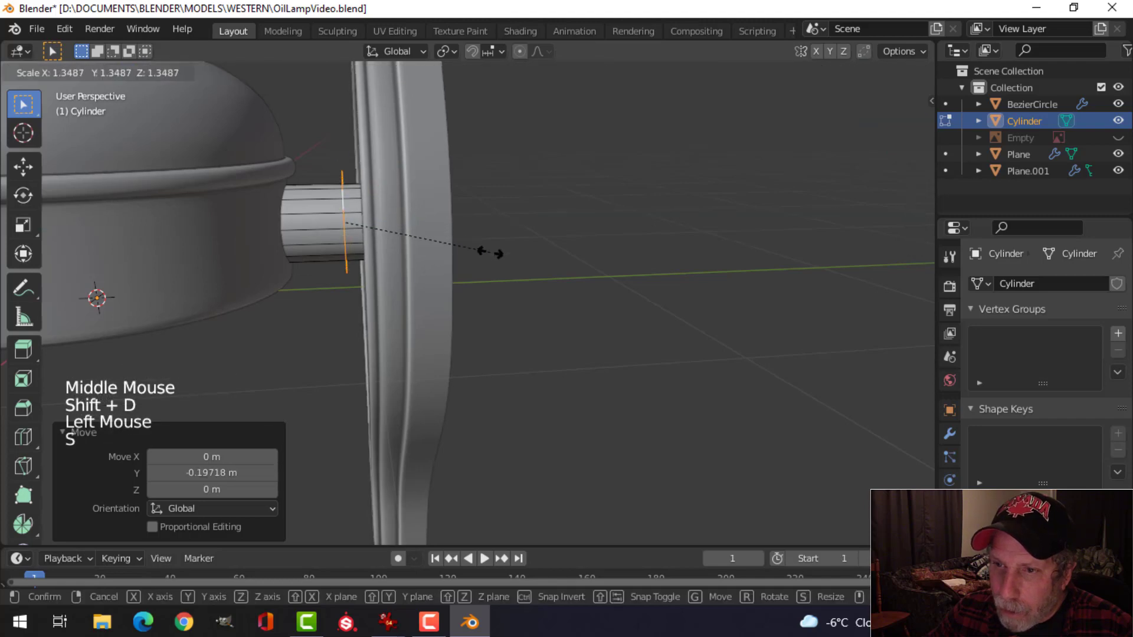
pyautogui.click(494, 251)
# Separate the duplicated ring into its own object and move it about 0.077 m along Y toward the wall plate
pyautogui.press('p')
pyautogui.click(495, 250)
pyautogui.press('Tab')
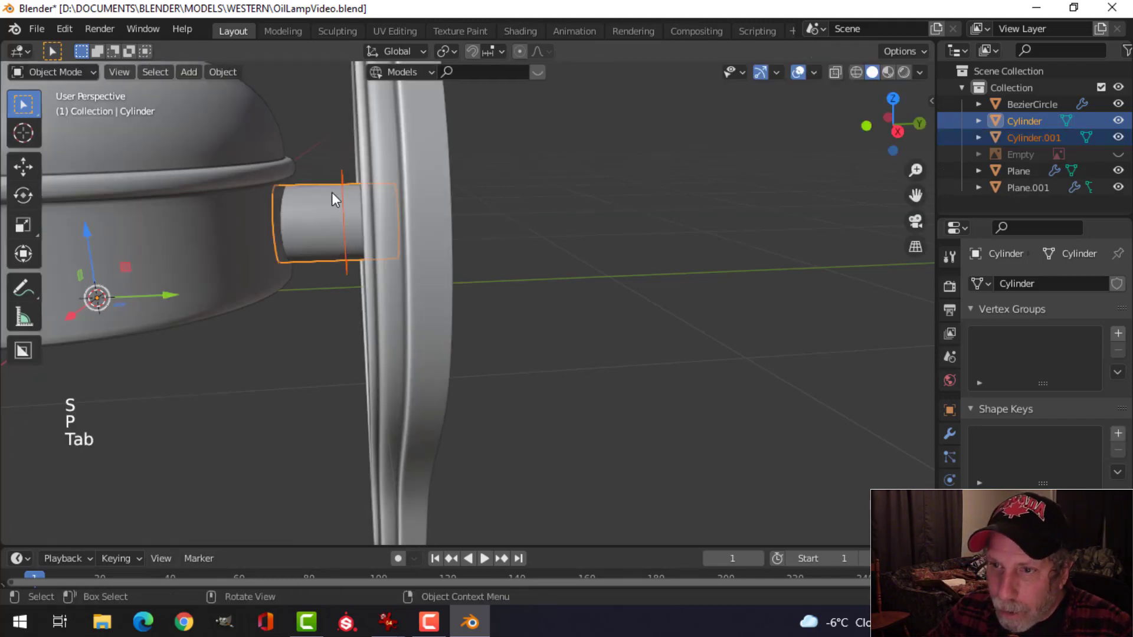
pyautogui.click(343, 186)
pyautogui.press('Tab')
pyautogui.moveTo(389, 246); pyautogui.dragTo(364, 217, button='middle')
pyautogui.press('a')
pyautogui.moveTo(364, 218)
pyautogui.mouseDown()
pyautogui.moveTo(395, 216)
pyautogui.moveTo(376, 227)
pyautogui.mouseUp()
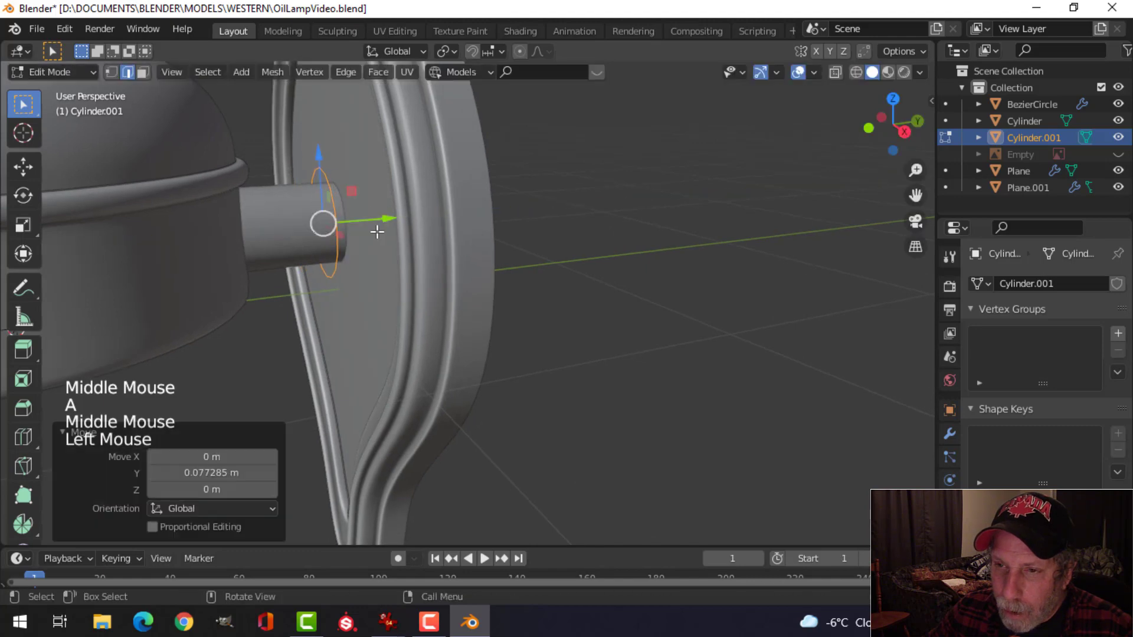
# Fill the ring, extrude it into a thin flange disc, and scale the extruded end to about 1.239
pyautogui.moveTo(376, 228); pyautogui.dragTo(430, 225, button='middle')
pyautogui.press('f')
pyautogui.press('e')
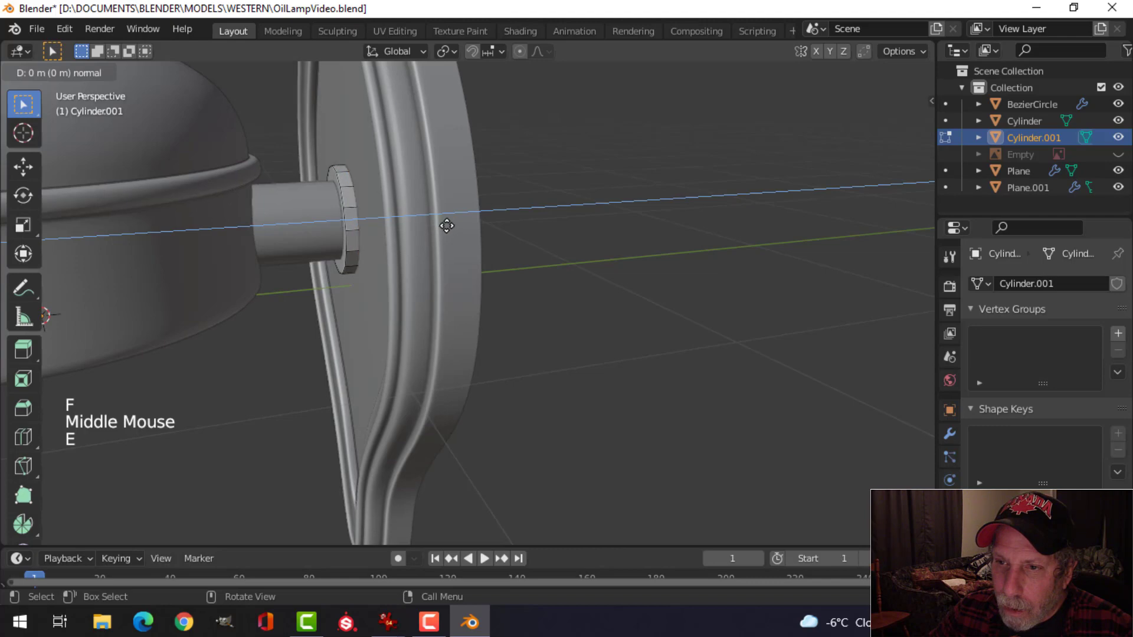
pyautogui.click(447, 226)
pyautogui.press('s')
pyautogui.click(472, 179)
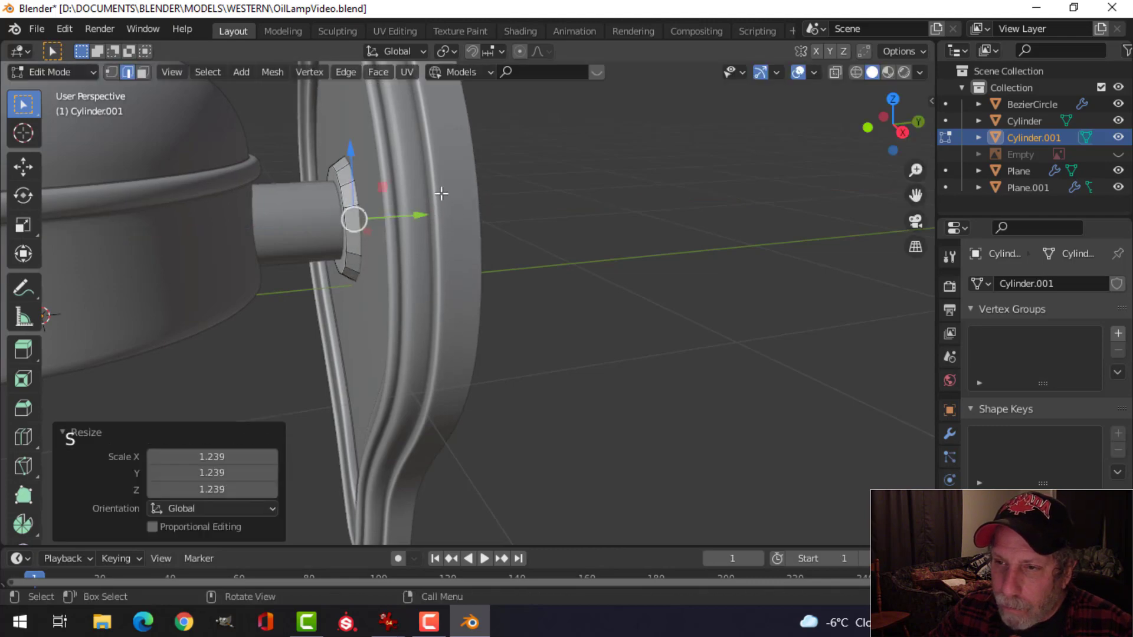
# Move the whole flange along Y toward the lamp and enlarge its wall-side edge loop
pyautogui.press('a')
pyautogui.moveTo(402, 218); pyautogui.dragTo(346, 188)
pyautogui.hotkey('alt', 'a')
pyautogui.keyDown('alt'); pyautogui.keyDown('shift'); pyautogui.click(332, 172); pyautogui.keyUp('shift'); pyautogui.keyUp('alt')
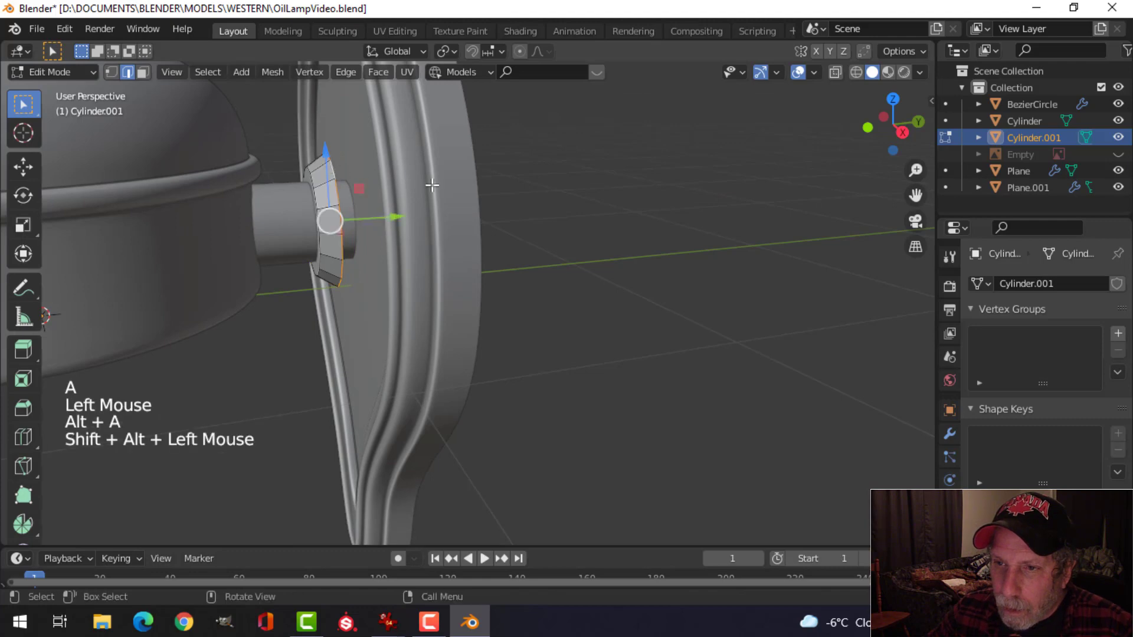
pyautogui.press('s')
pyautogui.click(449, 176)
# Extrude the flange's enlarged edge loop along Y toward the wall plate
pyautogui.moveTo(456, 222); pyautogui.dragTo(443, 224, button='middle')
pyautogui.press('e')
pyautogui.click(443, 224)
pyautogui.moveTo(410, 212); pyautogui.dragTo(423, 211)
# Add a level 1 subdivision surface to the flange and shade it smooth
pyautogui.moveTo(488, 223); pyautogui.dragTo(437, 265, button='middle')
pyautogui.press('Tab')
pyautogui.hotkey('ctrl', '1')
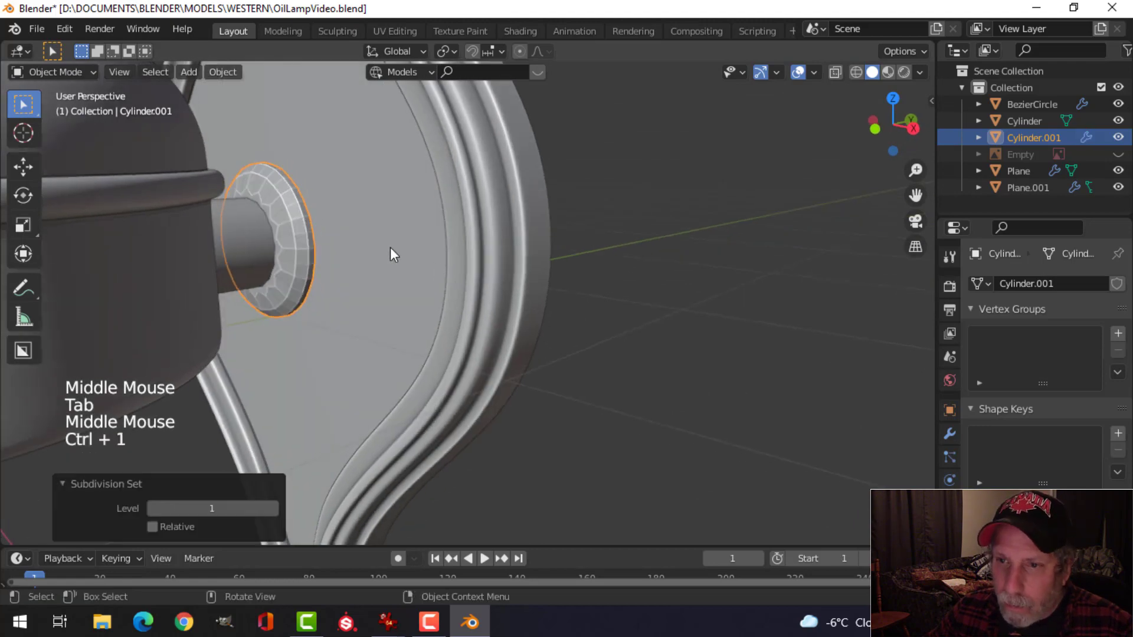
pyautogui.rightClick(273, 193)
pyautogui.click(272, 191)
# Inset the flange's front face by about 0.011 m to sharpen the edge around the bracket
pyautogui.press('Tab')
pyautogui.hotkey('alt', 'a')
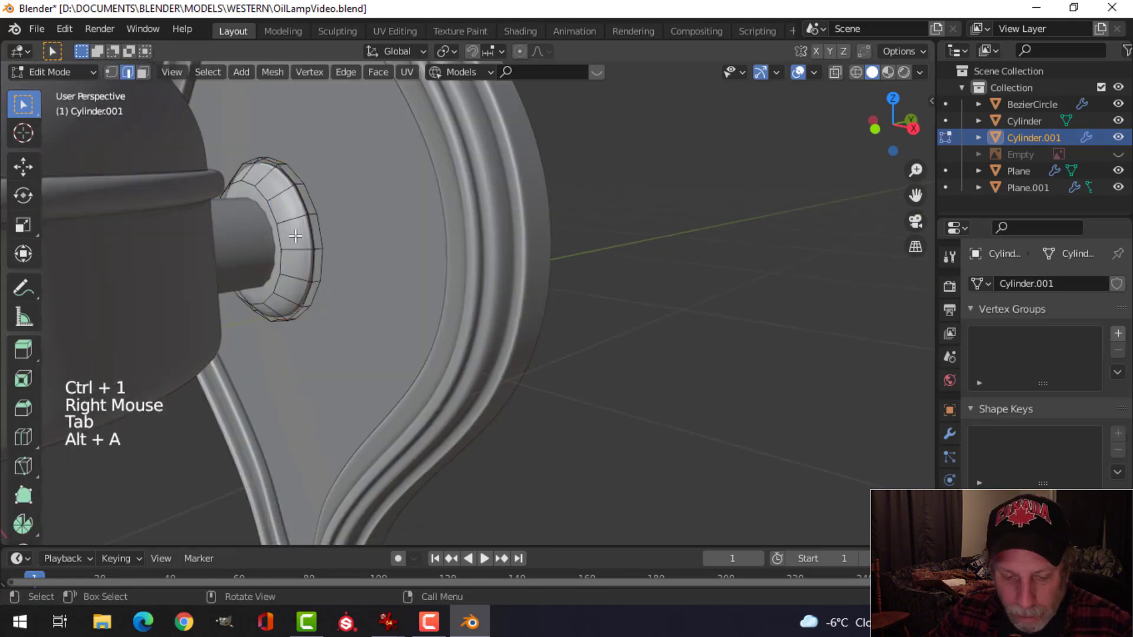
pyautogui.press('3')
pyautogui.click(296, 220)
pyautogui.press('i')
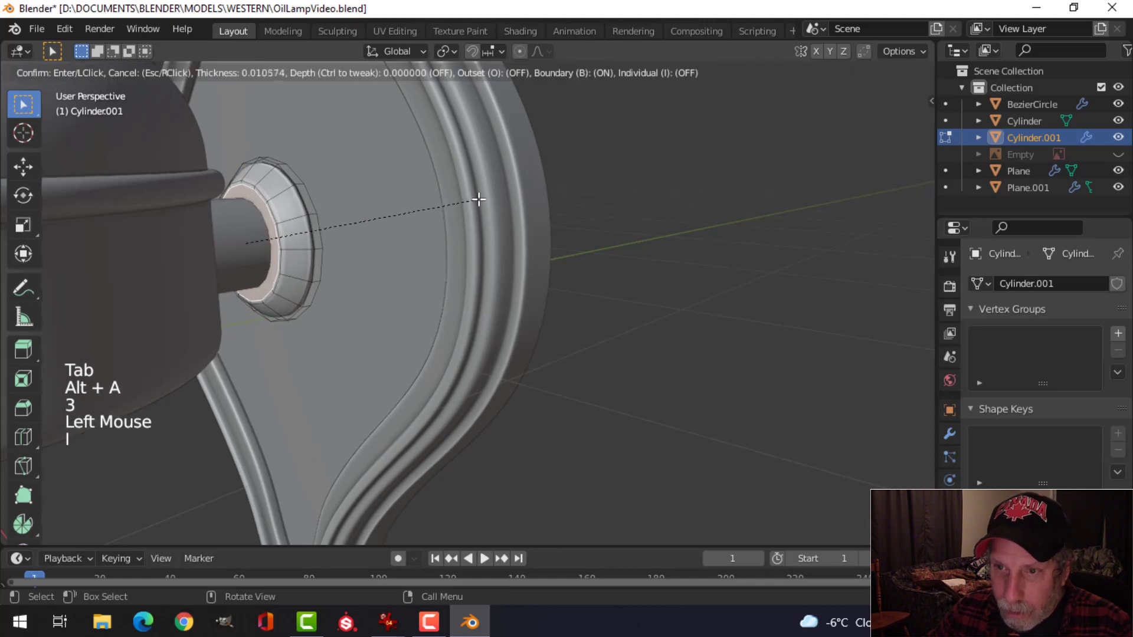
pyautogui.click(477, 200)
pyautogui.press('Tab')
# Reposition the whole flange along Y, moving it about 0.107 m toward the lamp and about 0.144 m back toward the wall plate
pyautogui.moveTo(352, 237); pyautogui.dragTo(323, 252, button='middle')
pyautogui.hotkey('alt', 'a')
pyautogui.click(326, 208)
pyautogui.press('Tab')
pyautogui.press('a')
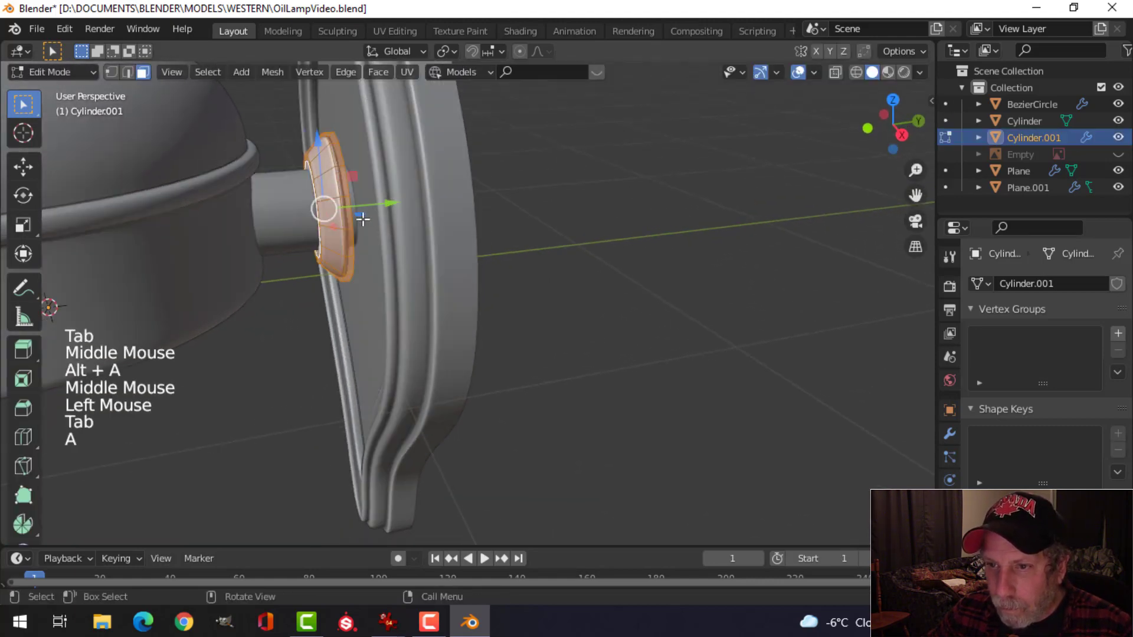
pyautogui.click(388, 202)
pyautogui.moveTo(388, 203); pyautogui.dragTo(359, 204)
pyautogui.moveTo(360, 204); pyautogui.dragTo(317, 223, button='middle')
pyautogui.scroll(3, 341, 228)
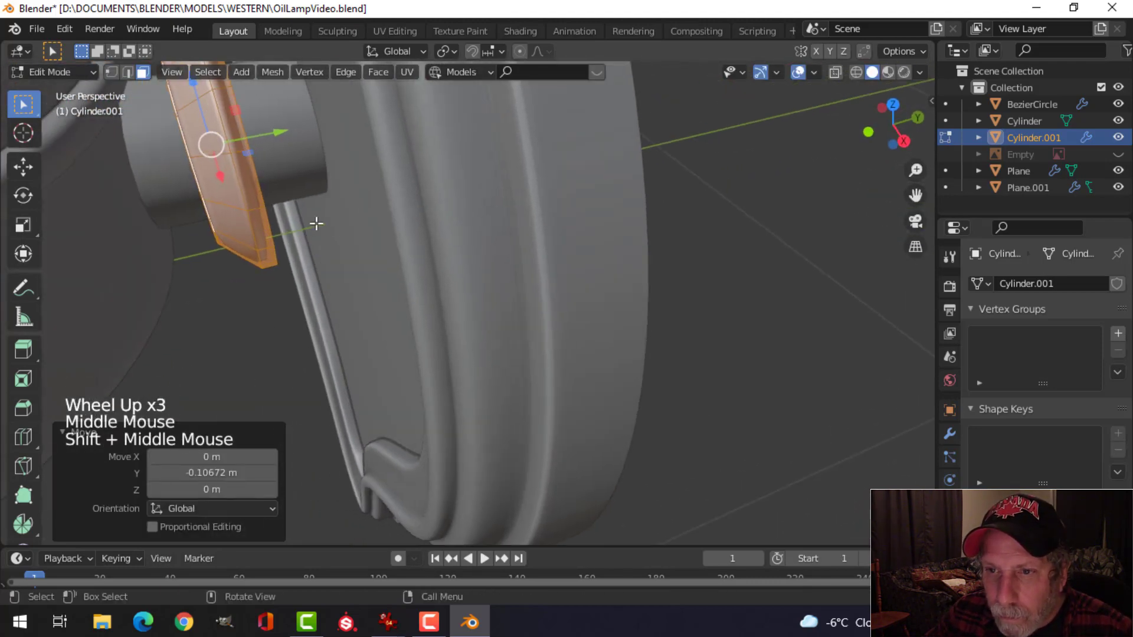
pyautogui.moveTo(278, 136); pyautogui.dragTo(248, 172, button='middle')
pyautogui.moveTo(210, 175); pyautogui.dragTo(286, 162)
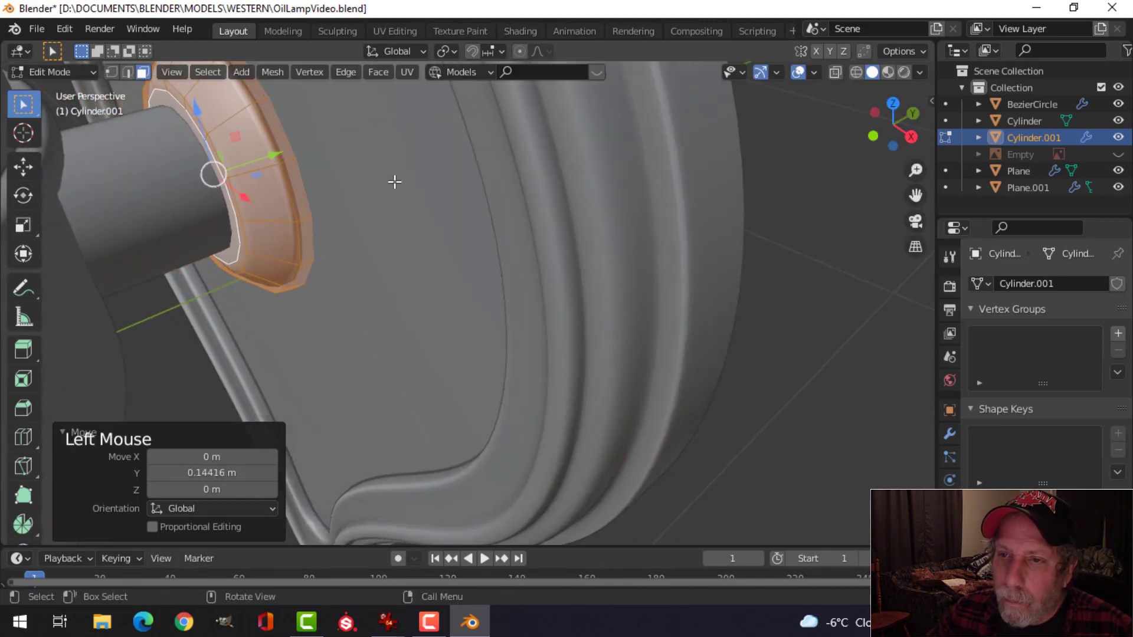
# Check the flange's face orientation with the overlay and examine how the bracket and flange meet the wall plate
pyautogui.click(814, 72)
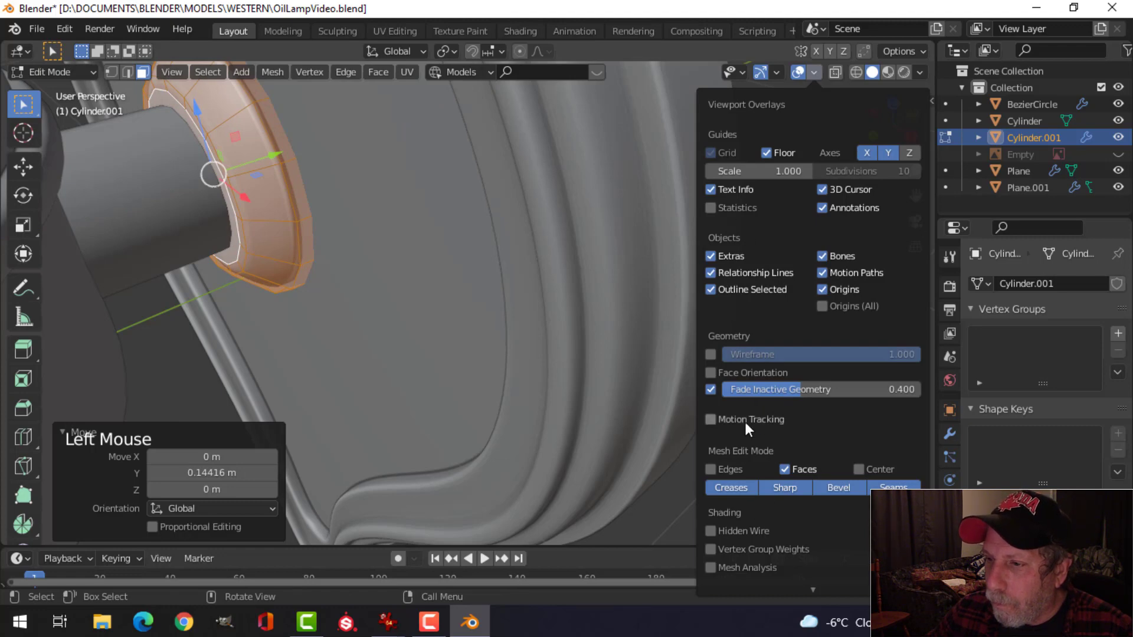
pyautogui.click(740, 374)
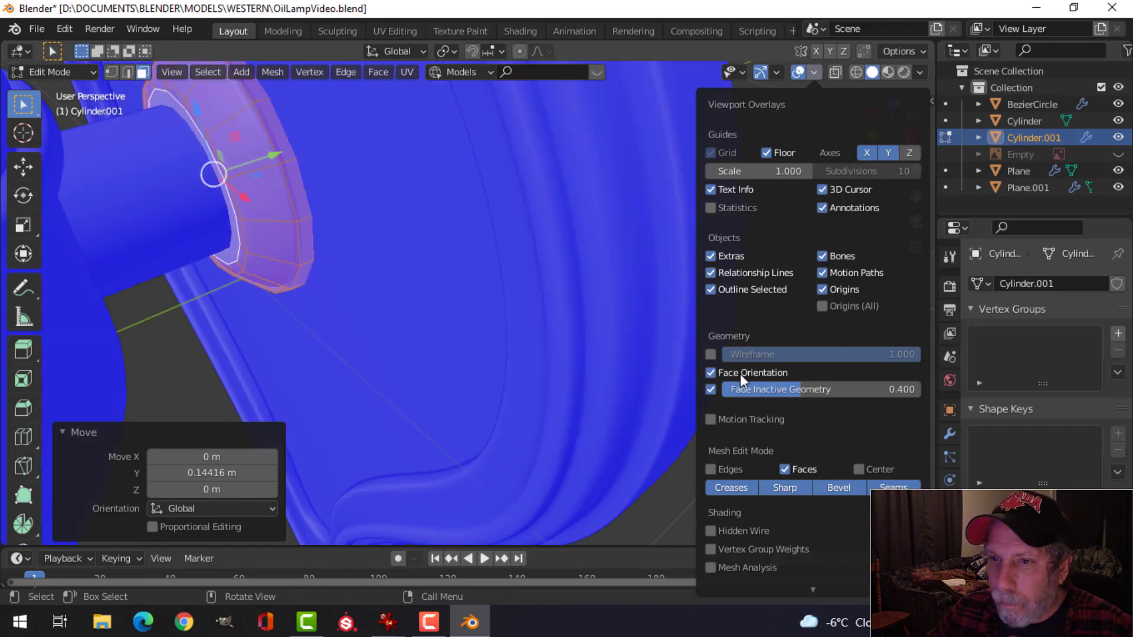
pyautogui.click(740, 373)
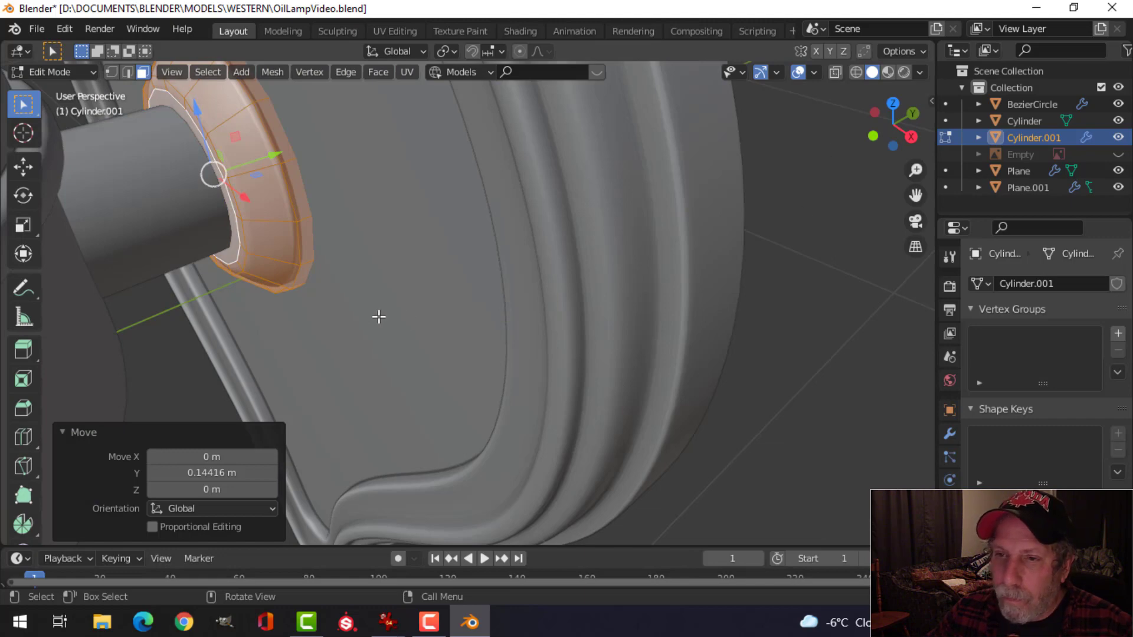
pyautogui.press('Tab')
pyautogui.hotkey('alt', 'a')
pyautogui.scroll(-7, 375, 315)
pyautogui.moveTo(374, 315); pyautogui.dragTo(510, 309, button='middle')
pyautogui.scroll(3, 491, 324)
pyautogui.scroll(-5, 547, 331)
pyautogui.scroll(1, 602, 318)
pyautogui.scroll(3, 439, 262)
# Duplicate the flange's outer edge loop and raise the copy along Z above the flange
pyautogui.click(434, 273)
pyautogui.keyDown('shift'); pyautogui.moveTo(434, 274); pyautogui.dragTo(557, 307, button='middle'); pyautogui.keyUp('shift')
pyautogui.press('Tab')
pyautogui.scroll(2, 537, 304)
pyautogui.hotkey('alt', 'a')
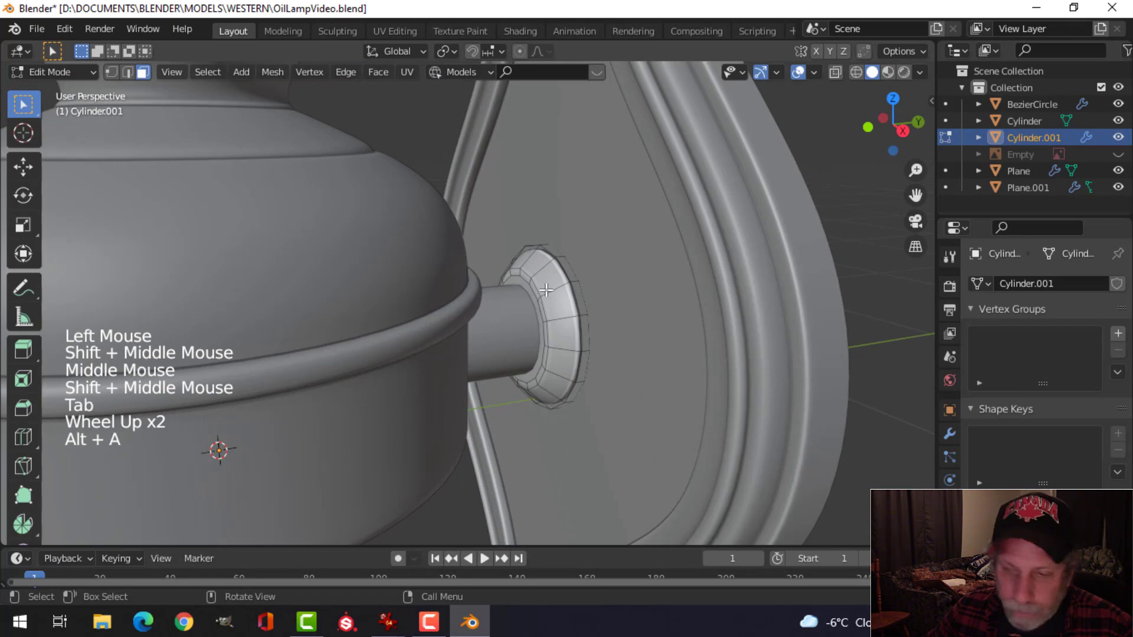
pyautogui.press('2')
pyautogui.keyDown('alt'); pyautogui.keyDown('shift'); pyautogui.click(546, 290); pyautogui.keyUp('shift'); pyautogui.keyUp('alt')
pyautogui.moveTo(545, 290); pyautogui.dragTo(553, 302, button='middle')
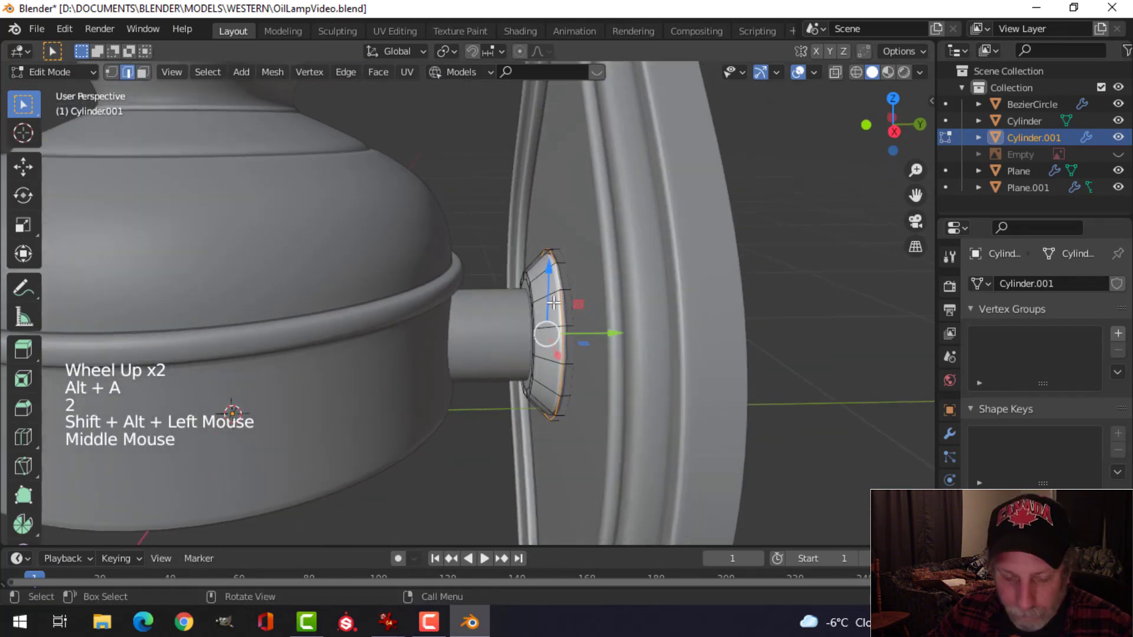
pyautogui.hotkey('shift', 'd')
pyautogui.moveTo(554, 272); pyautogui.dragTo(570, 151)
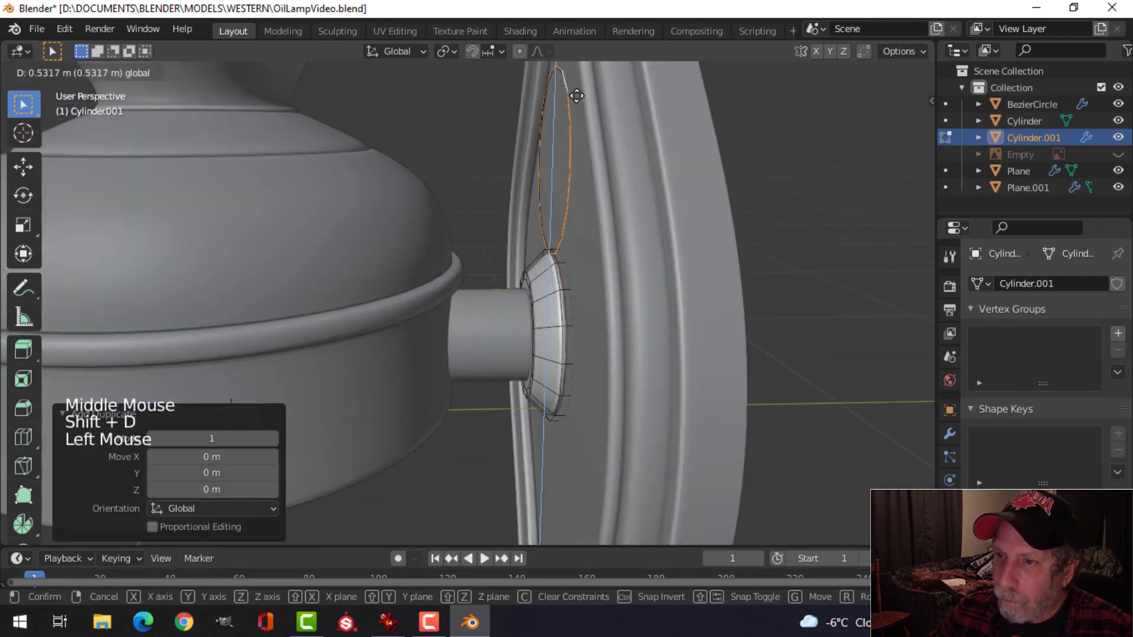
pyautogui.moveTo(582, 68); pyautogui.dragTo(581, 68)
# Scale the duplicated loop down to a small ring and separate it into its own object
pyautogui.press('s')
pyautogui.click(619, 158)
pyautogui.press('p')
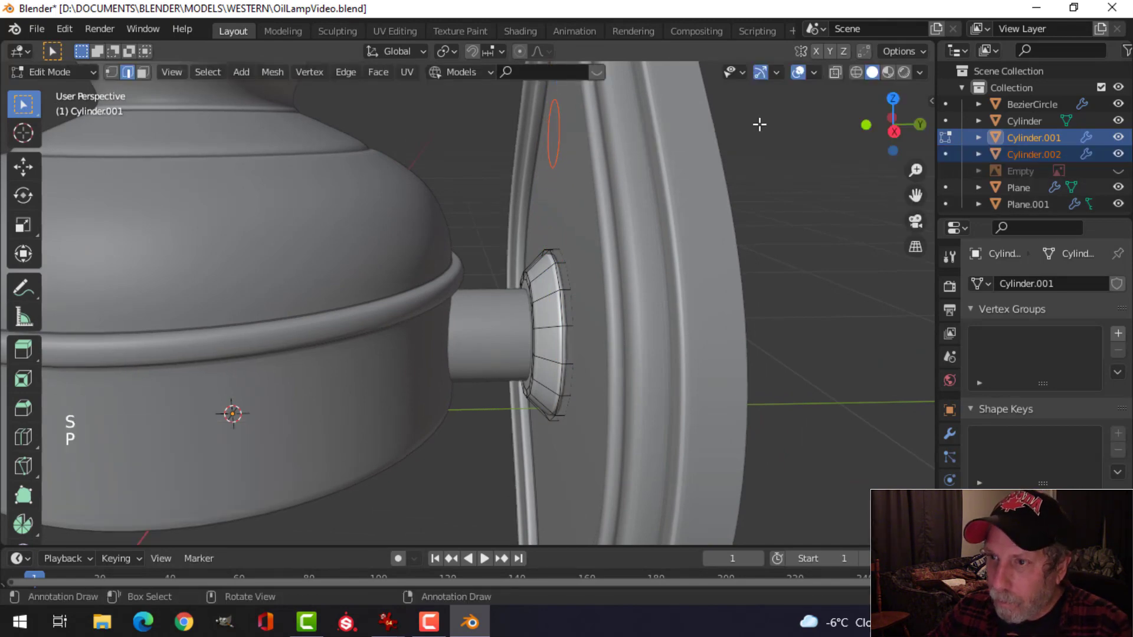
pyautogui.press('Tab')
pyautogui.click(561, 129)
# Fill the small ring and extrude it into a short disc on the wall plate
pyautogui.press('Tab')
pyautogui.press('a')
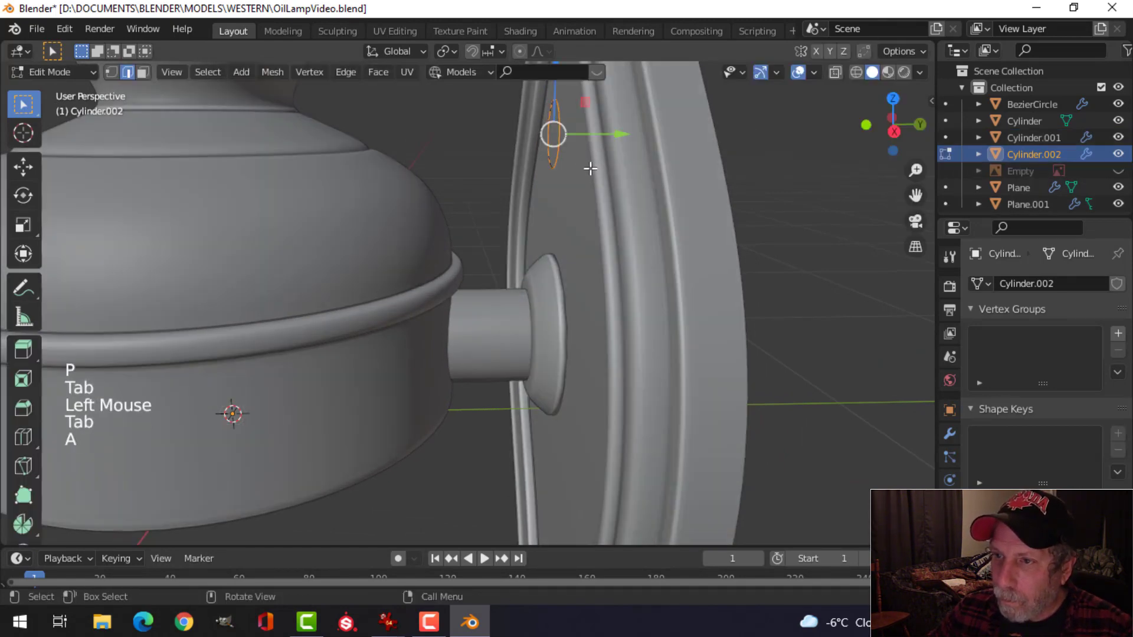
pyautogui.press('f')
pyautogui.keyDown('shift'); pyautogui.moveTo(591, 167); pyautogui.dragTo(641, 274, button='middle'); pyautogui.keyUp('shift')
pyautogui.press('e')
pyautogui.click(664, 282)
pyautogui.press('x')
# Remove the Subdivision Surface modifier from the small disc
pyautogui.press('Tab')
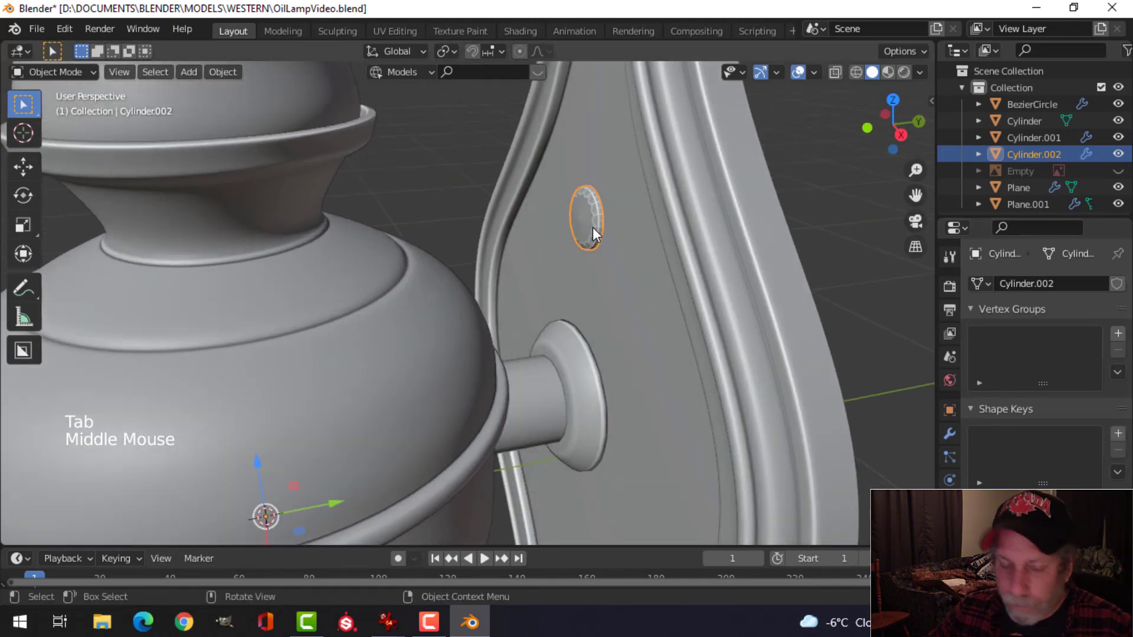
pyautogui.click(950, 433)
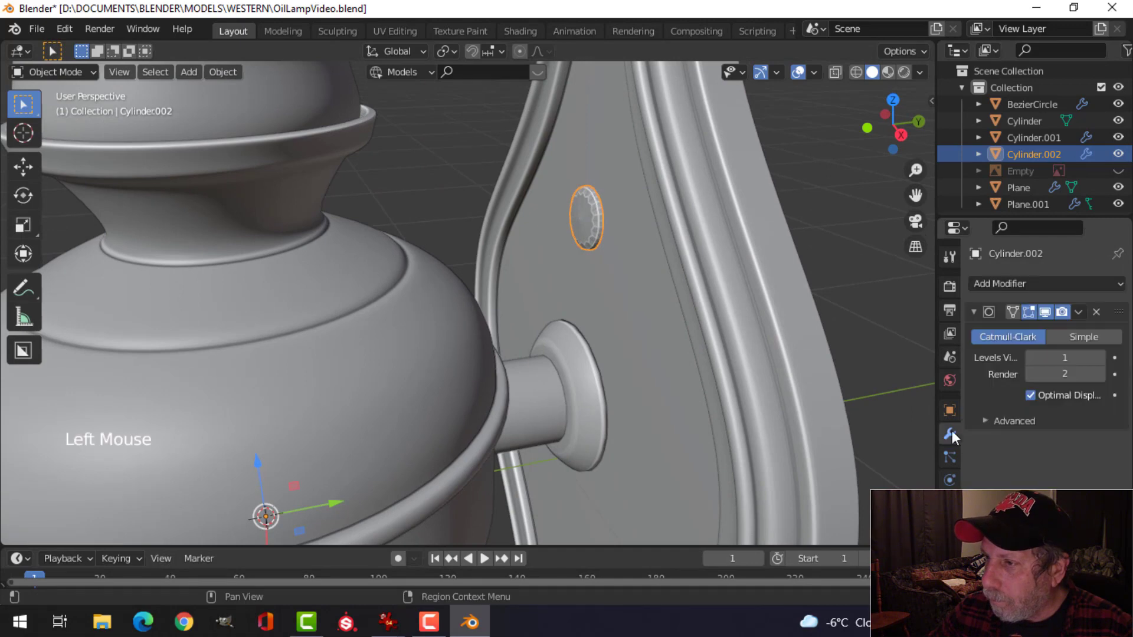
pyautogui.click(1095, 311)
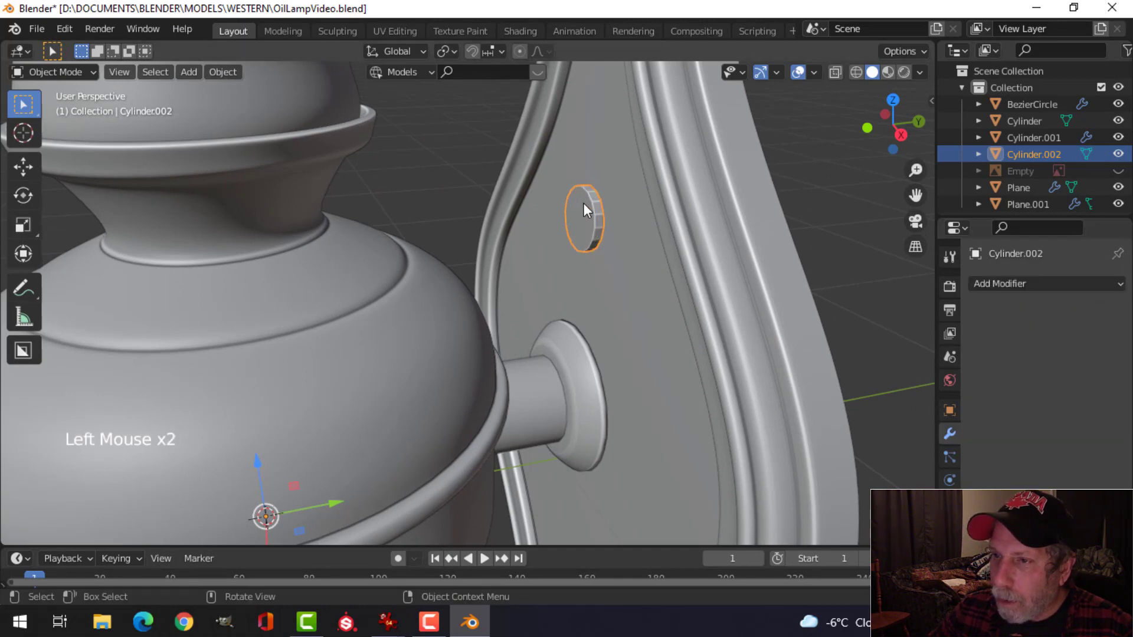
# Bevel the rim of the small disc's front face with 2 segments
pyautogui.press('Tab')
pyautogui.click(597, 217)
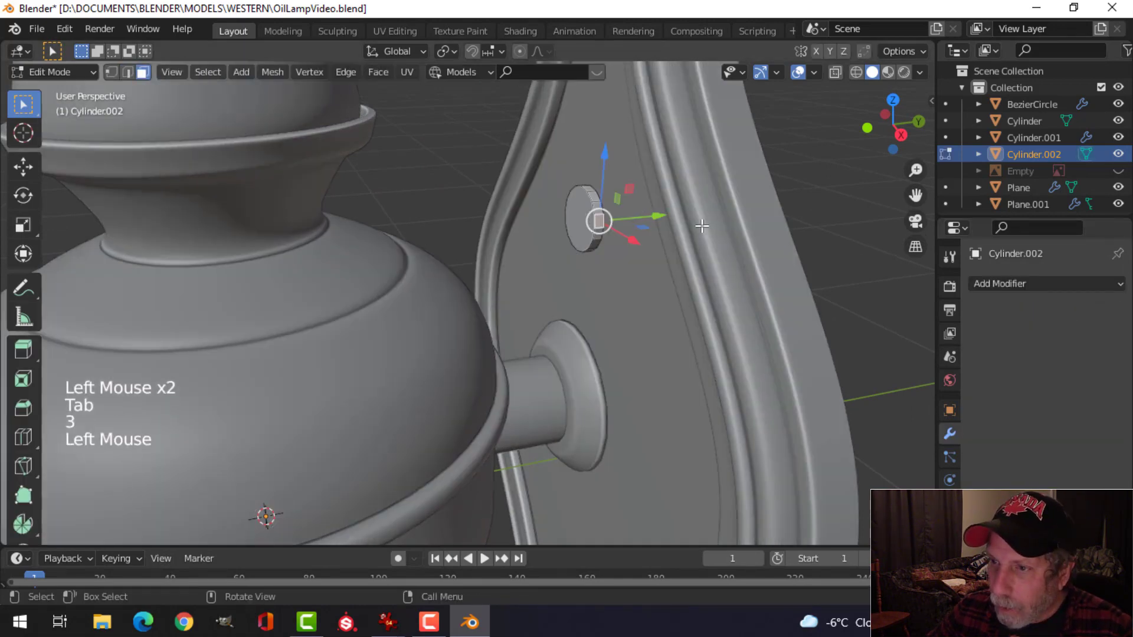
pyautogui.scroll(1, 701, 222)
pyautogui.click(702, 222)
pyautogui.keyDown('shift'); pyautogui.moveTo(726, 224); pyautogui.dragTo(703, 283, button='middle'); pyautogui.keyUp('shift')
pyautogui.scroll(3, 683, 303)
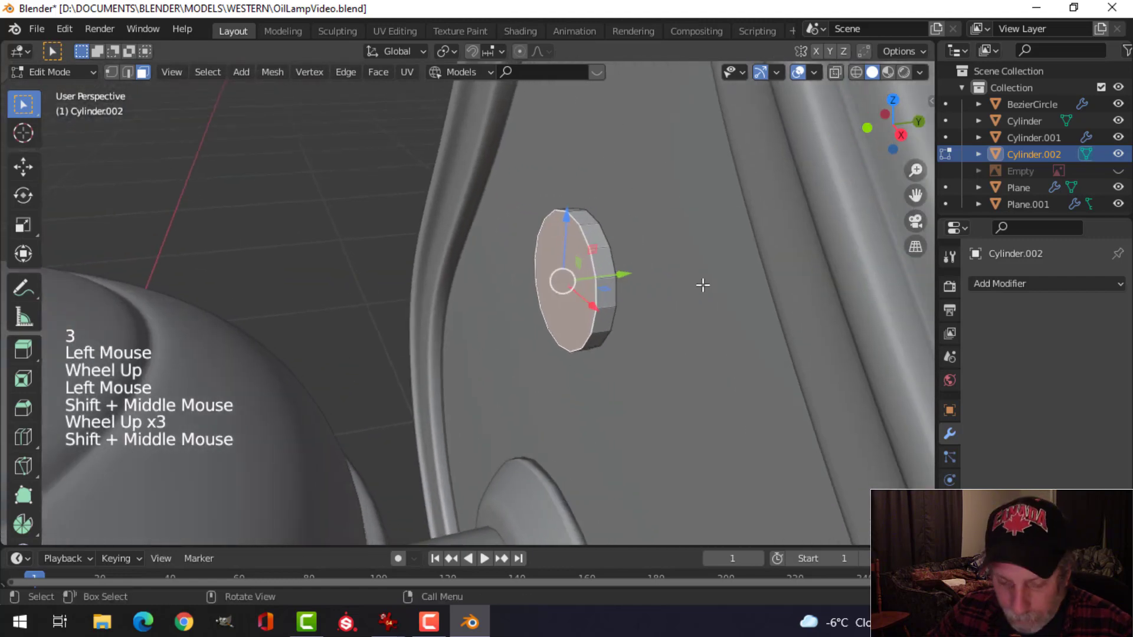
pyautogui.hotkey('ctrl', 'b')
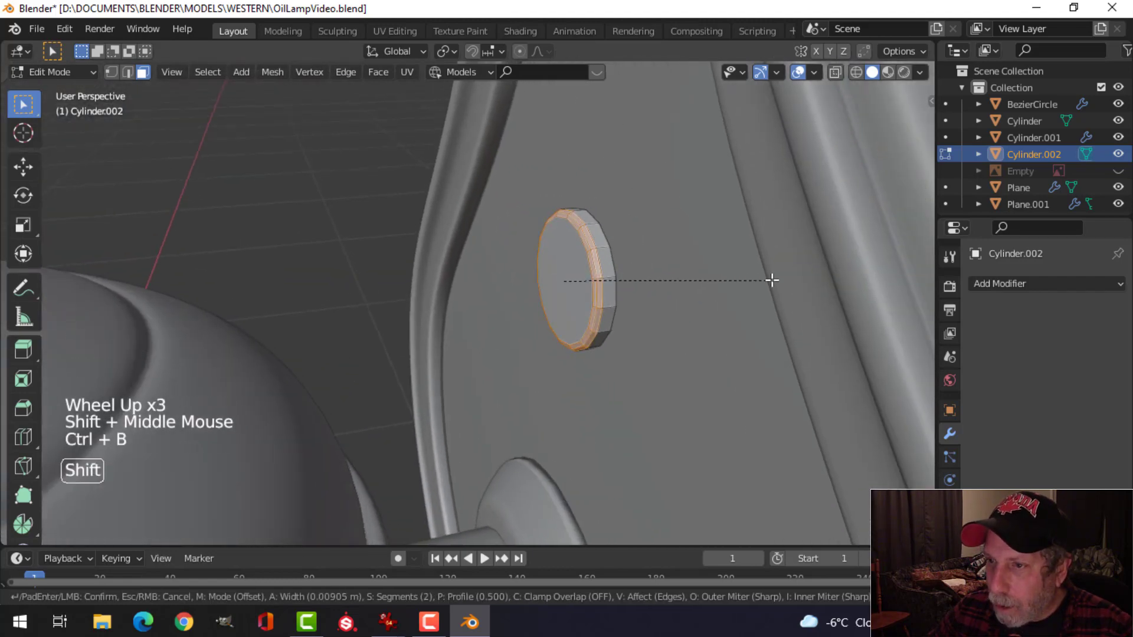
pyautogui.click(649, 281)
# Apply smooth shading to the beveled disc
pyautogui.press('Tab')
pyautogui.rightClick(550, 258)
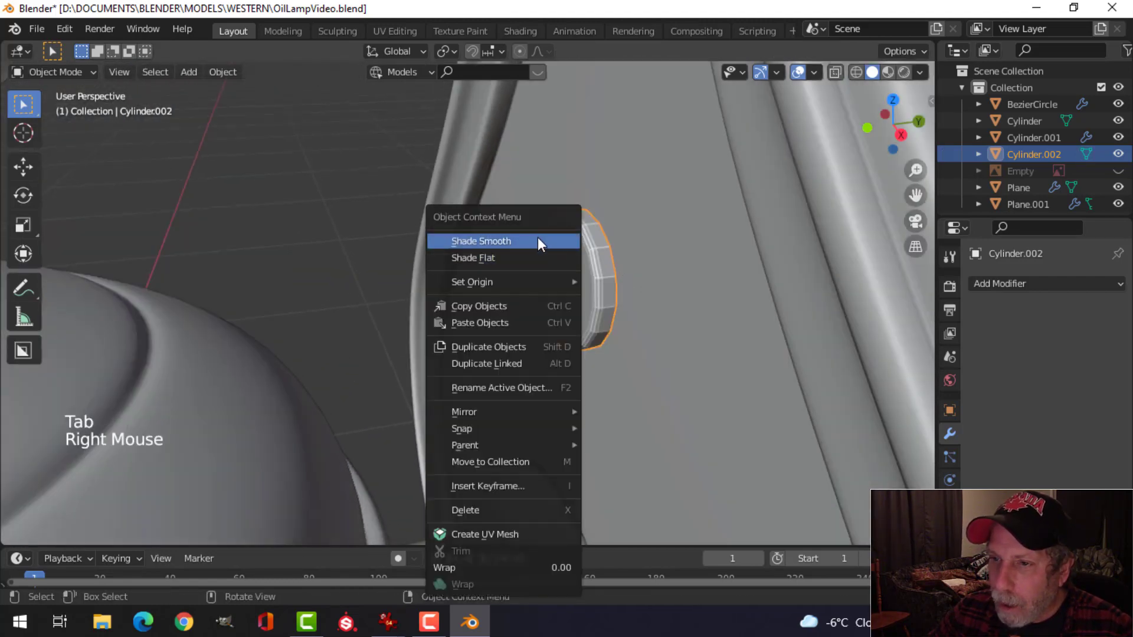
pyautogui.click(537, 237)
pyautogui.scroll(-4, 621, 289)
# Select the entire small disc mesh and move it up along Z toward the wall plate's upper end
pyautogui.press('Tab')
pyautogui.press('a')
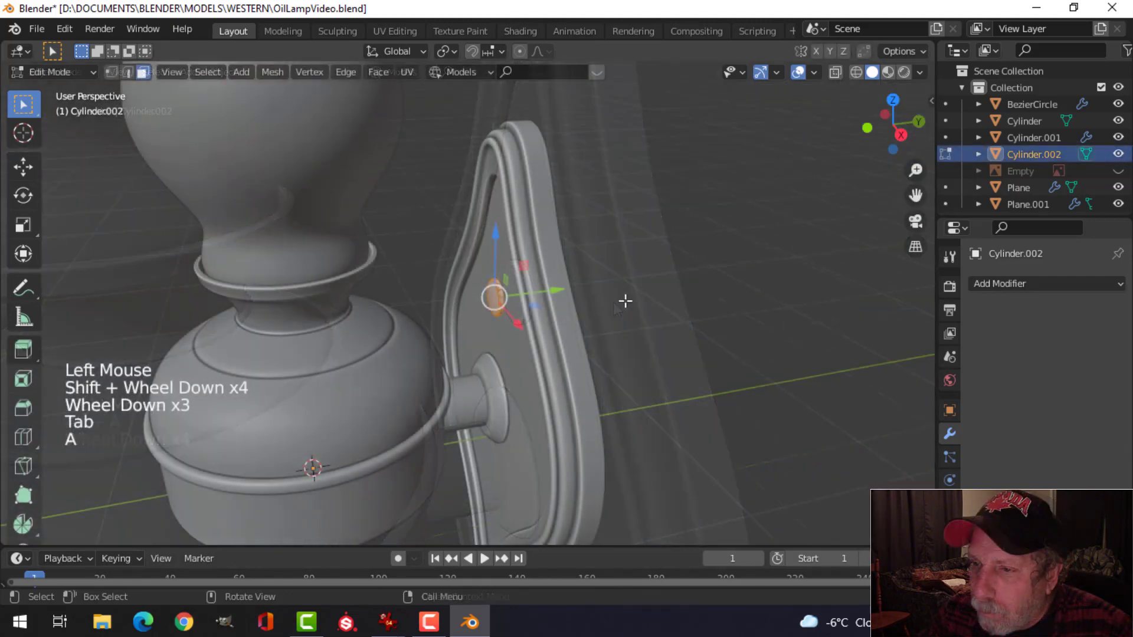
pyautogui.moveTo(623, 301); pyautogui.dragTo(610, 306, button='middle')
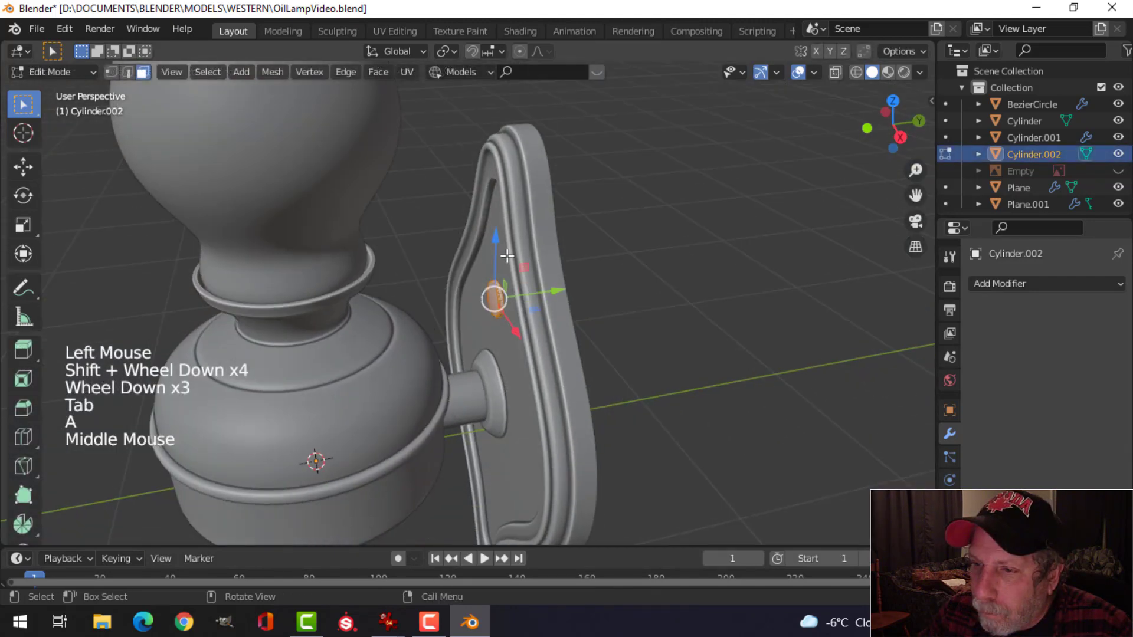
pyautogui.moveTo(499, 241); pyautogui.dragTo(506, 206)
# Duplicate the small disc and move the copy about 1.79 m down along Z to the wall plate's lower end
pyautogui.moveTo(534, 266); pyautogui.dragTo(611, 237, button='middle')
pyautogui.scroll(-3, 602, 240)
pyautogui.scroll(1, 612, 237)
pyautogui.hotkey('shift', 'd')
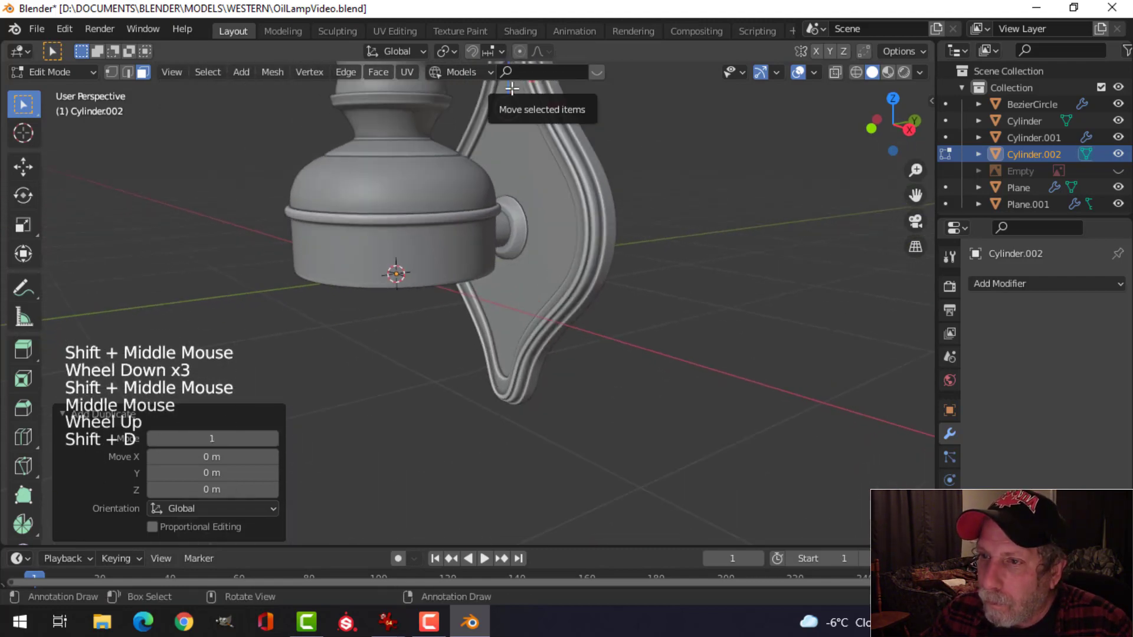
pyautogui.press('g')
pyautogui.press('z')
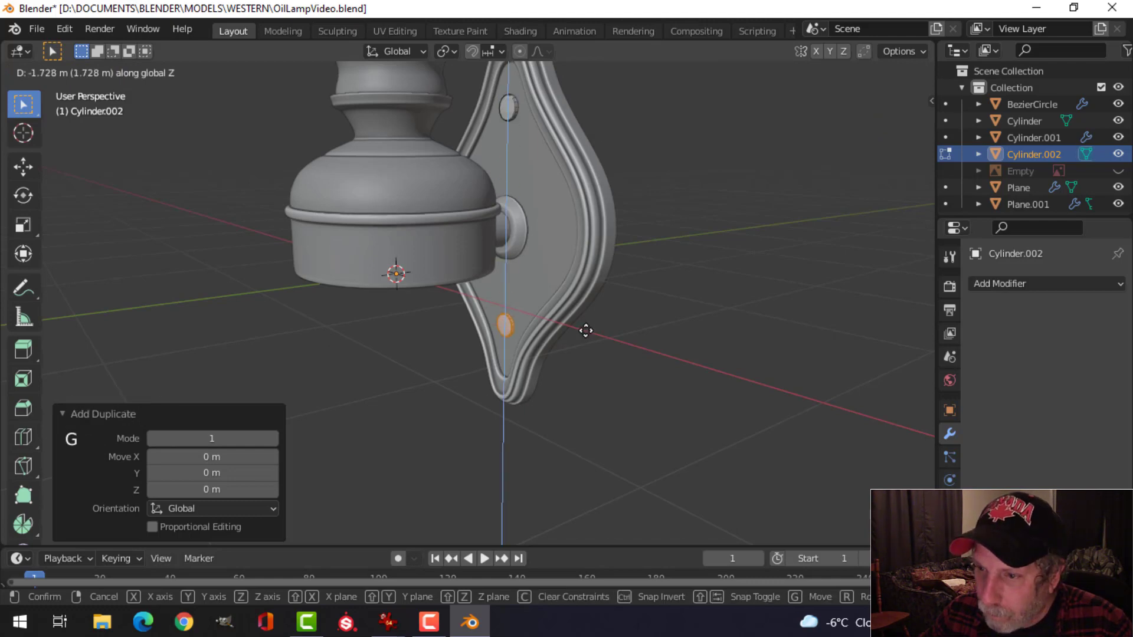
pyautogui.click(585, 336)
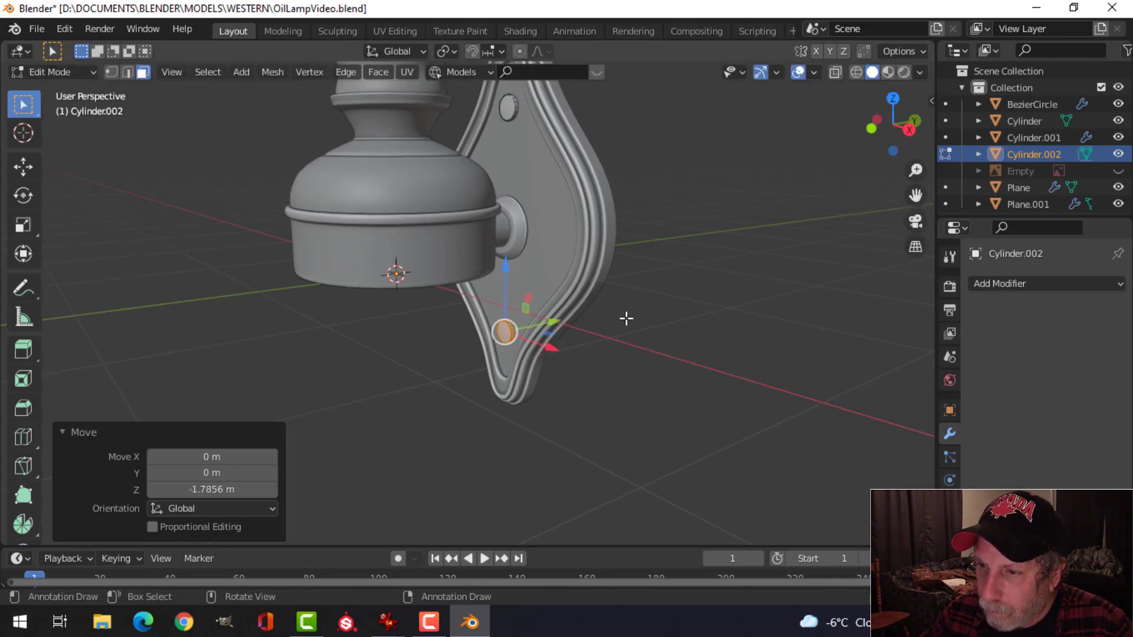
pyautogui.press('Tab')
# Examine the assembled oil lamp and its wall plate from several angles and toggle the display of viewport gizmos and overlays
pyautogui.scroll(-4, 629, 316)
pyautogui.moveTo(629, 316); pyautogui.dragTo(502, 346, button='middle')
pyautogui.moveTo(593, 292); pyautogui.dragTo(571, 361, button='middle')
pyautogui.scroll(3, 497, 208)
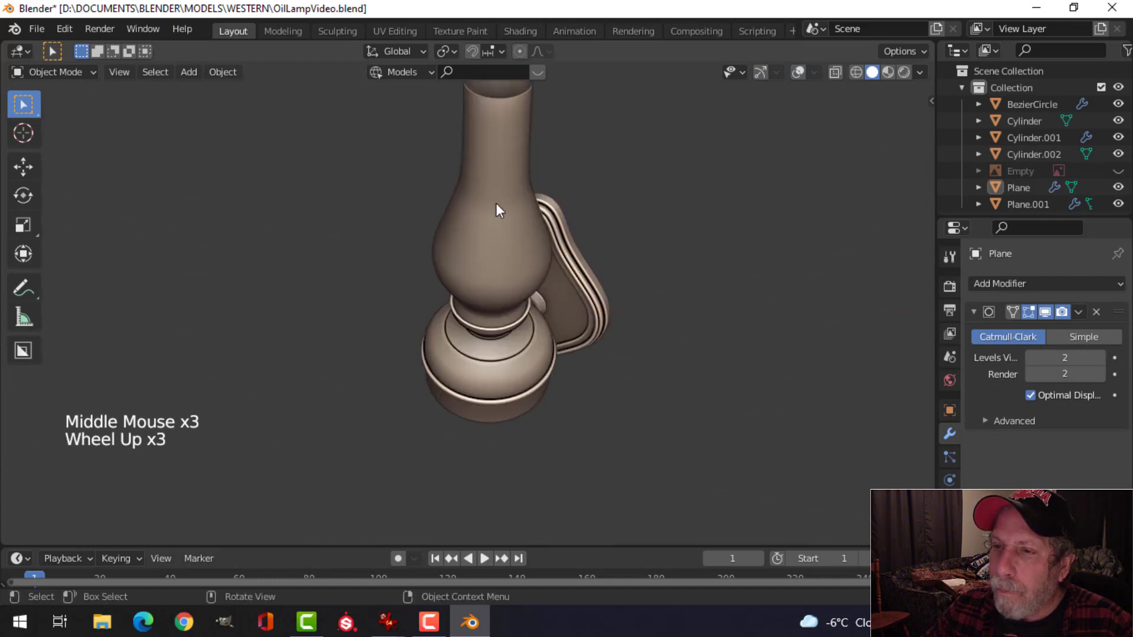
pyautogui.scroll(-2, 511, 219)
pyautogui.keyDown('shift'); pyautogui.moveTo(511, 219); pyautogui.dragTo(511, 274, button='middle'); pyautogui.keyUp('shift')
pyautogui.scroll(2, 511, 277)
pyautogui.scroll(1, 513, 207)
pyautogui.scroll(-1, 519, 228)
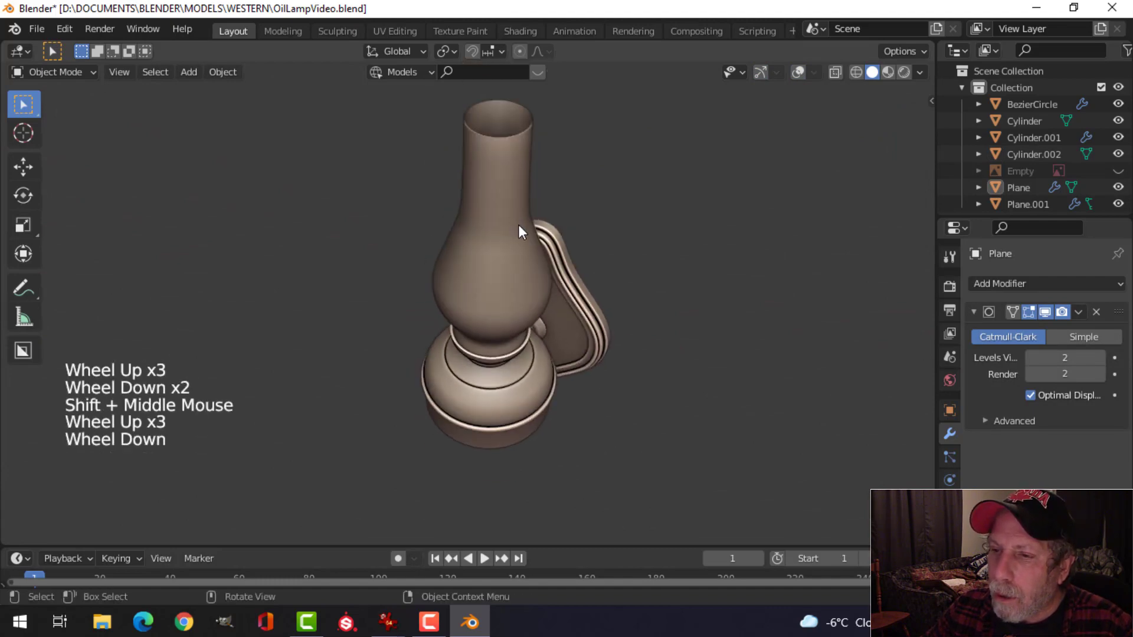
pyautogui.moveTo(519, 227); pyautogui.dragTo(533, 328, button='middle')
pyautogui.scroll(-3, 539, 247)
pyautogui.scroll(-1, 536, 256)
pyautogui.scroll(3, 602, 352)
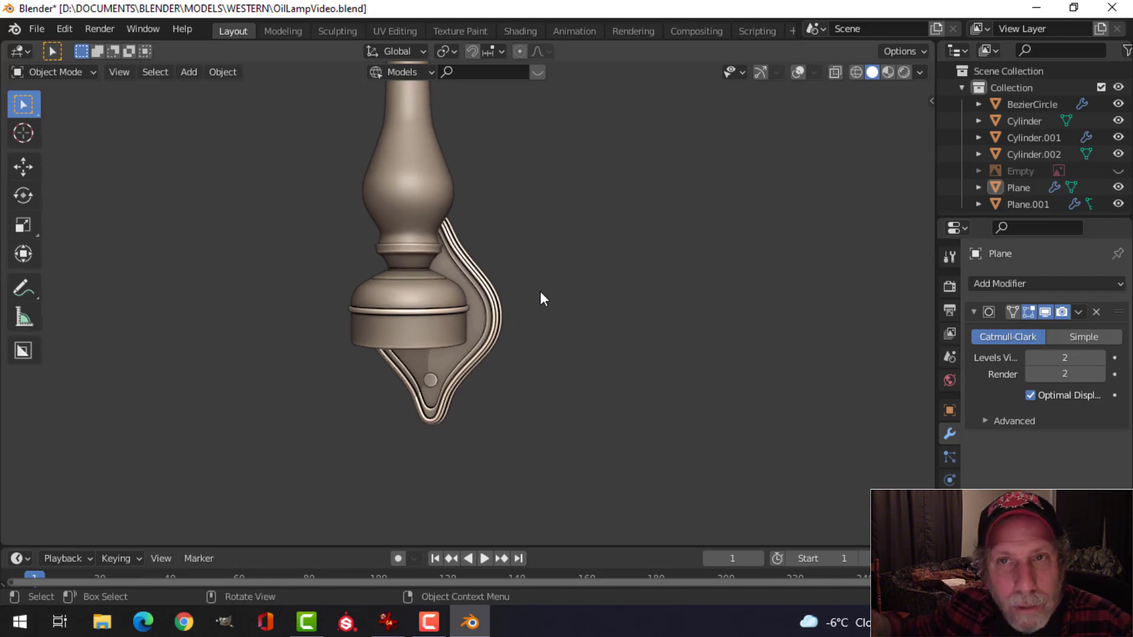
pyautogui.scroll(-1, 536, 299)
pyautogui.moveTo(536, 299); pyautogui.dragTo(377, 363, button='middle')
pyautogui.moveTo(377, 362); pyautogui.dragTo(679, 197, button='middle')
pyautogui.scroll(-1, 455, 350)
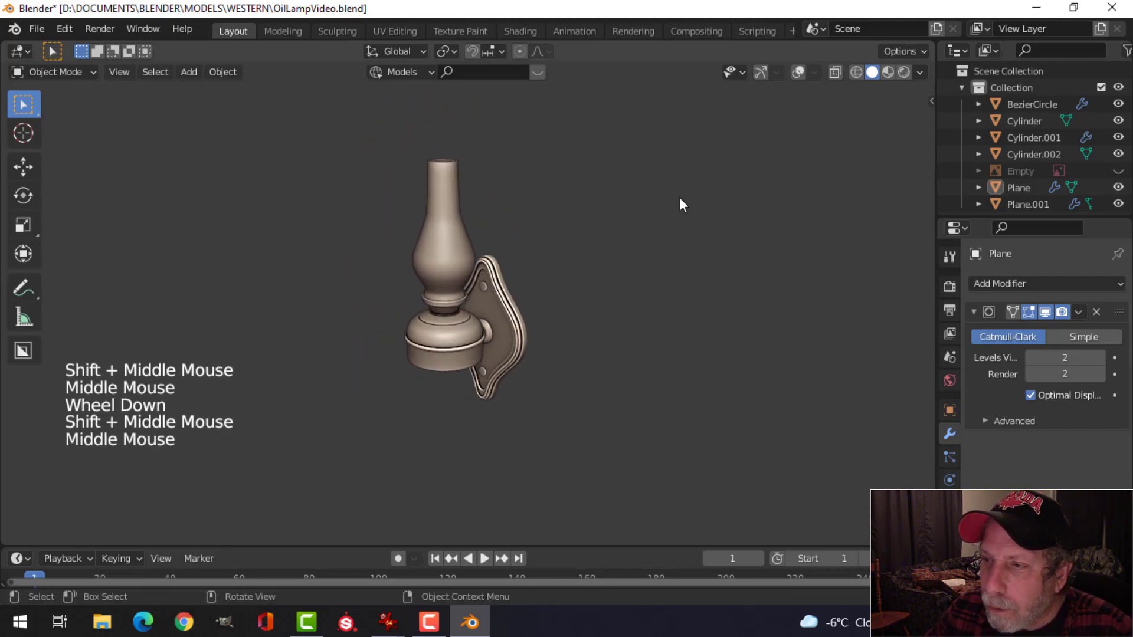
pyautogui.click(761, 73)
pyautogui.click(801, 72)
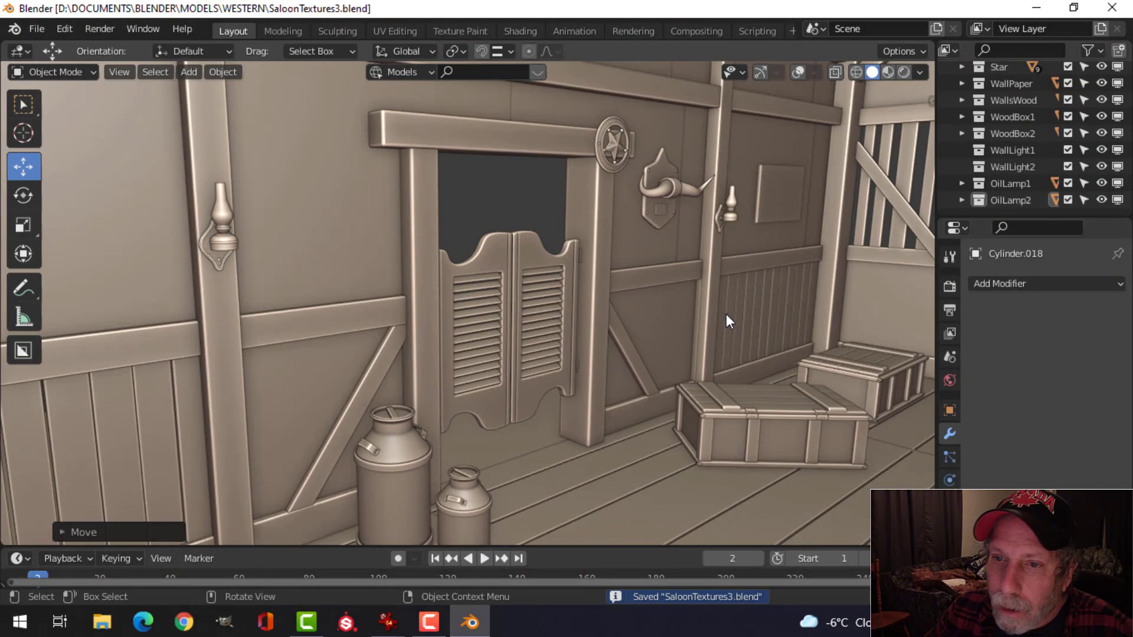
# Inspect the oil lamps mounted on the wall posts in the saloon scene, both close up and from across the room
pyautogui.moveTo(725, 331); pyautogui.dragTo(688, 321, button='middle')
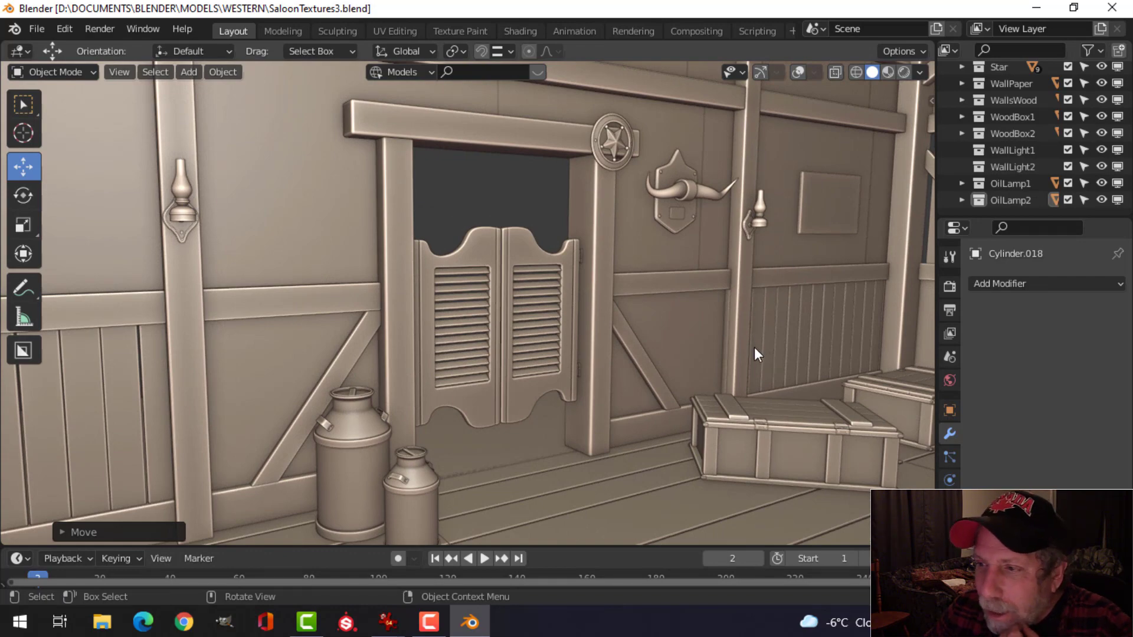
pyautogui.moveTo(755, 349); pyautogui.dragTo(603, 345, button='middle')
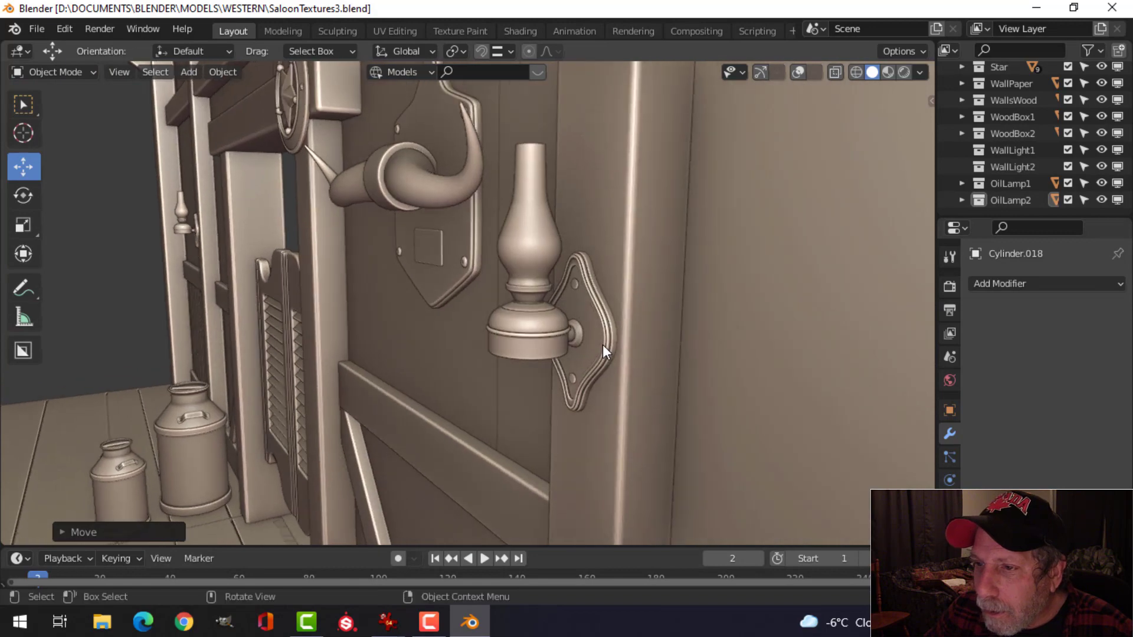
pyautogui.scroll(-5, 603, 343)
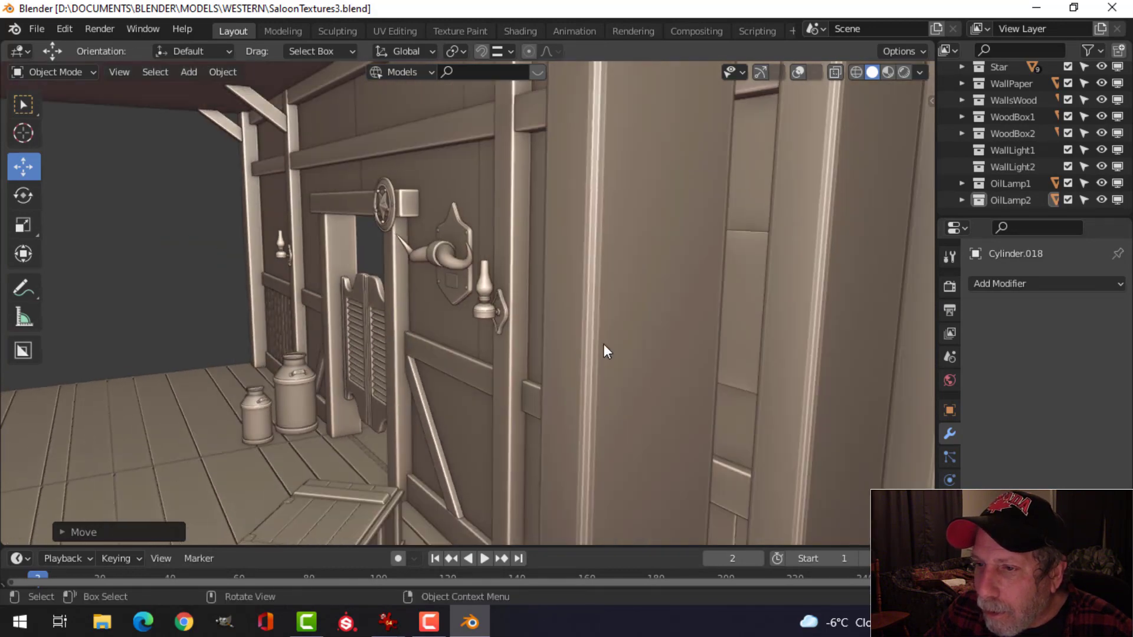
pyautogui.moveTo(481, 348); pyautogui.dragTo(407, 248, button='middle')
pyautogui.moveTo(720, 294); pyautogui.dragTo(674, 293, button='middle')
pyautogui.scroll(-1, 727, 316)
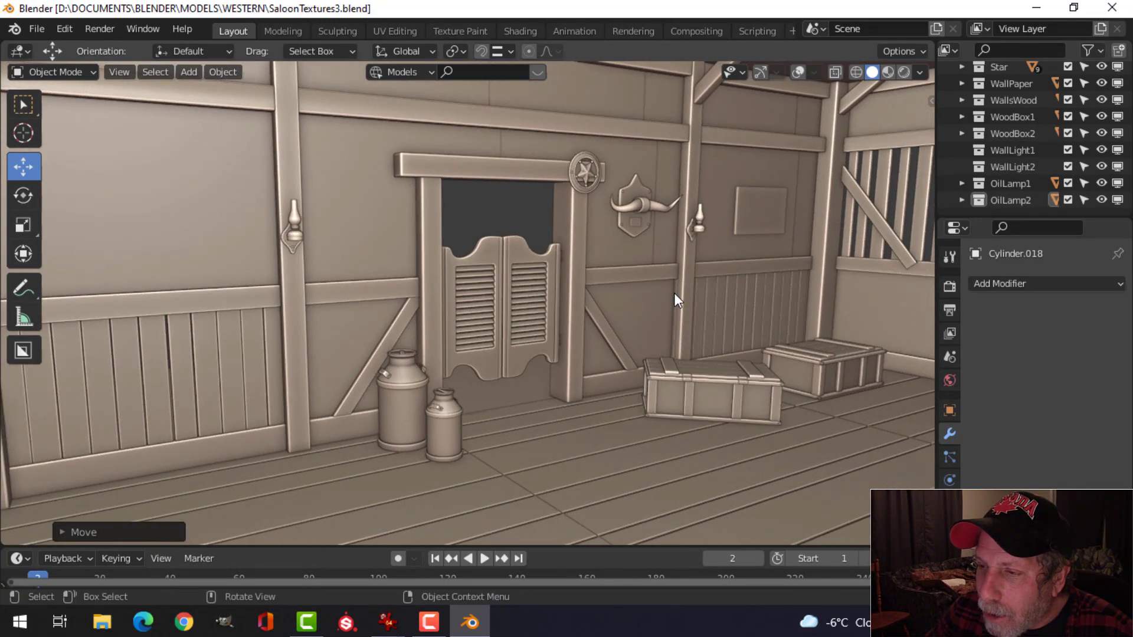